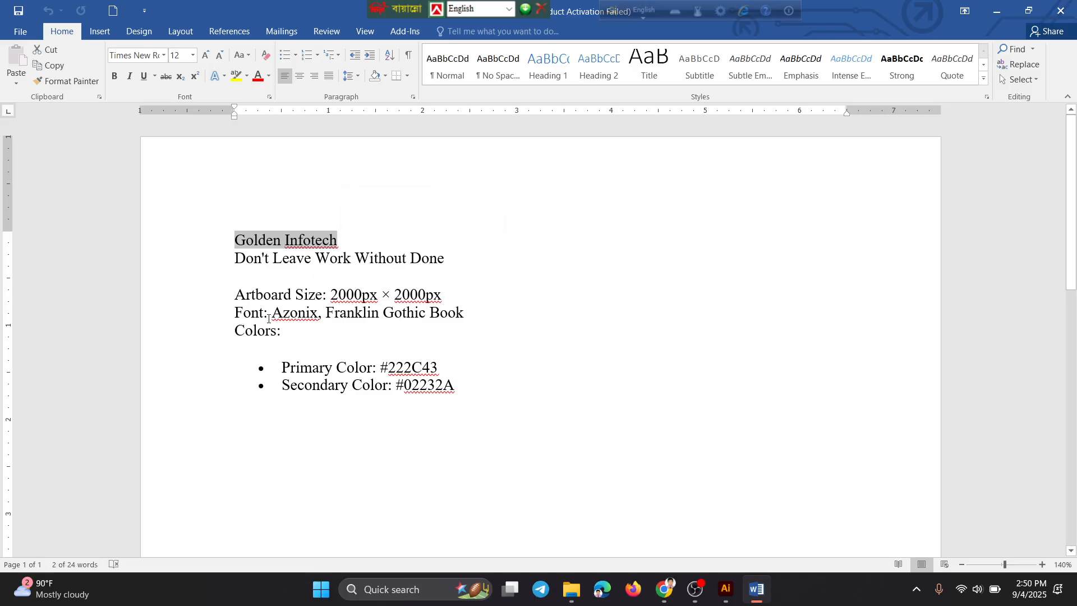
Review the design brief's tagline, artboard size, fonts and primary and secondary colour codes.
drag(242, 257, 444, 259)
click(383, 312)
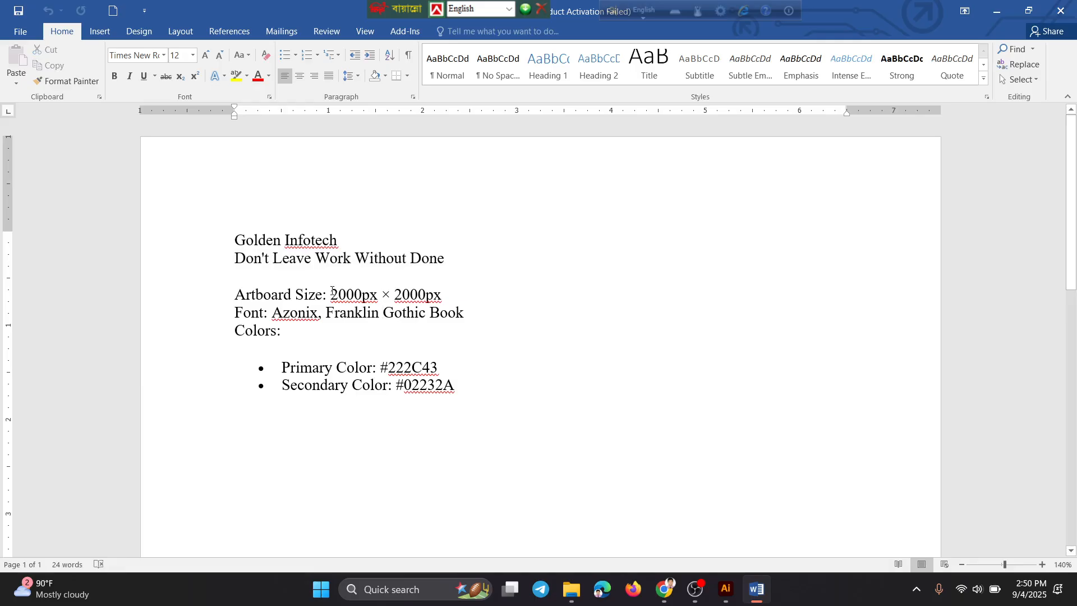
drag(331, 295, 427, 297)
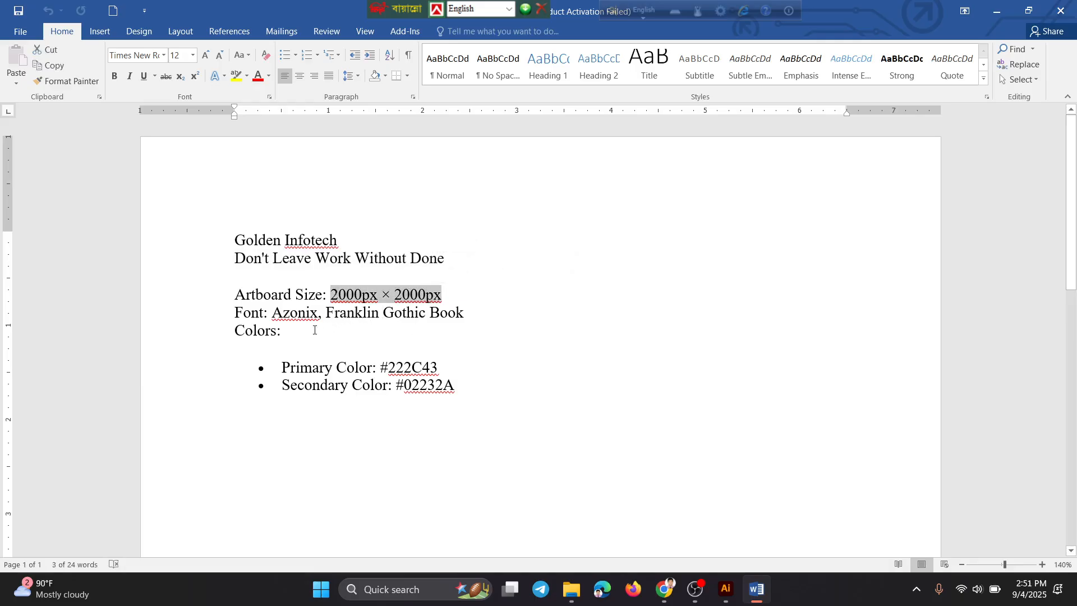
drag(278, 318, 416, 344)
click(393, 386)
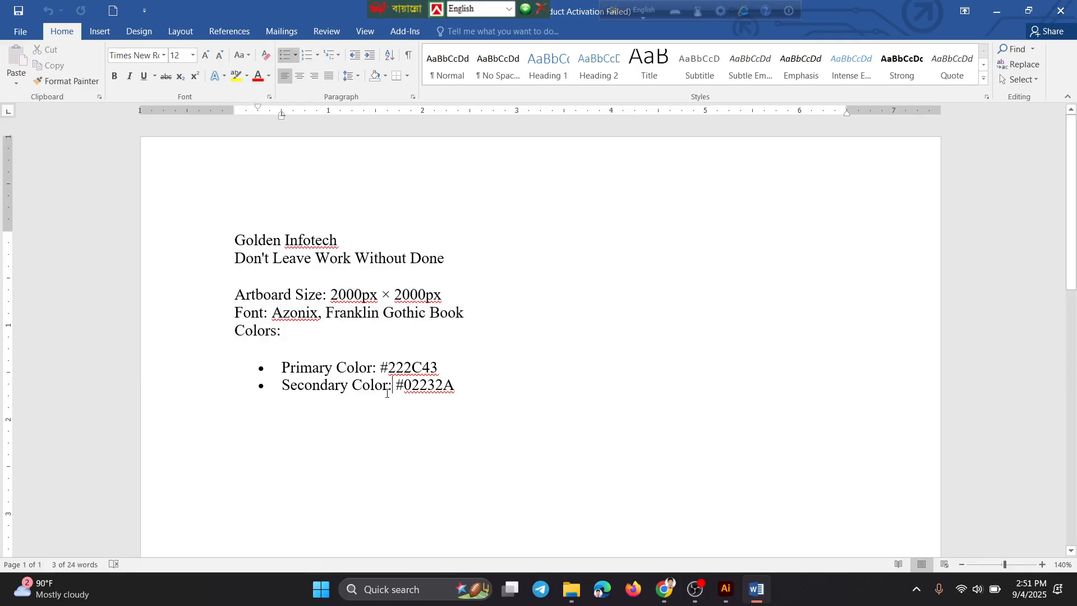
Switch to Illustrator and start a new document in pixels, 2000 px wide and 2000 px high.
click(718, 596)
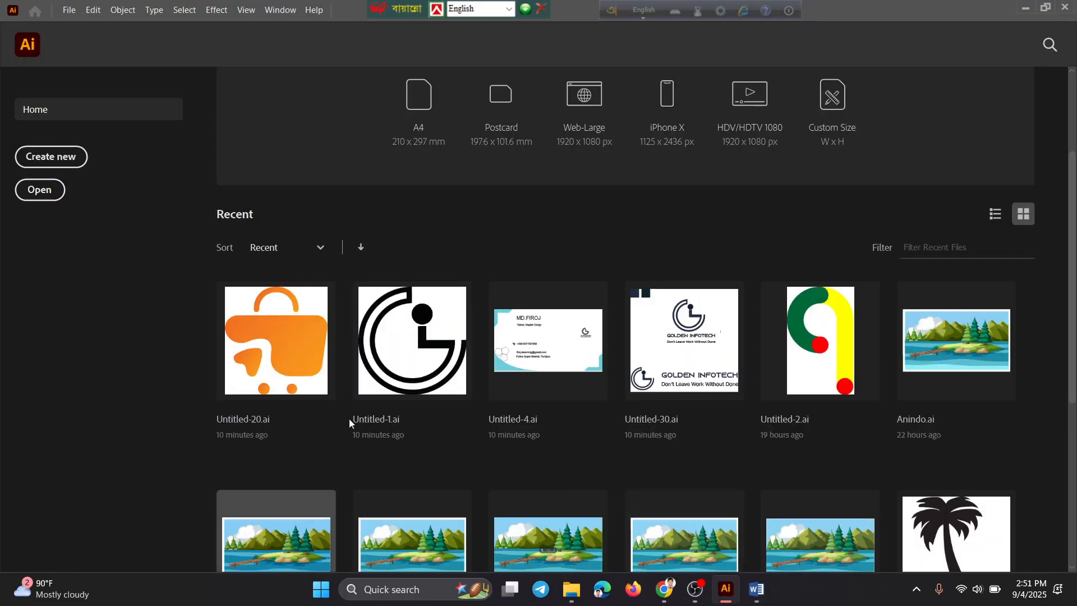
click(70, 162)
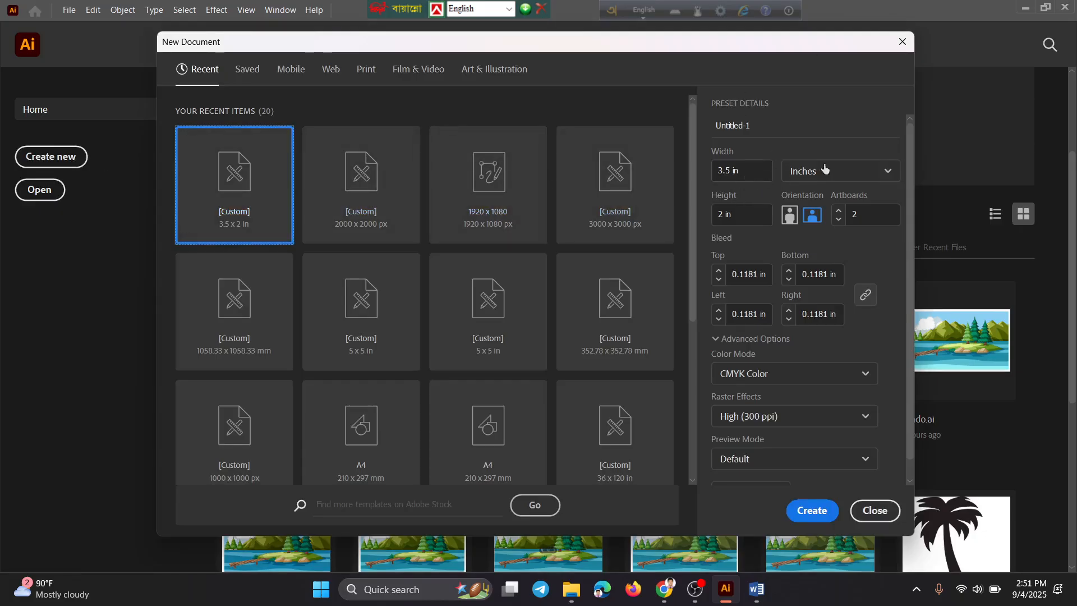
click(864, 170)
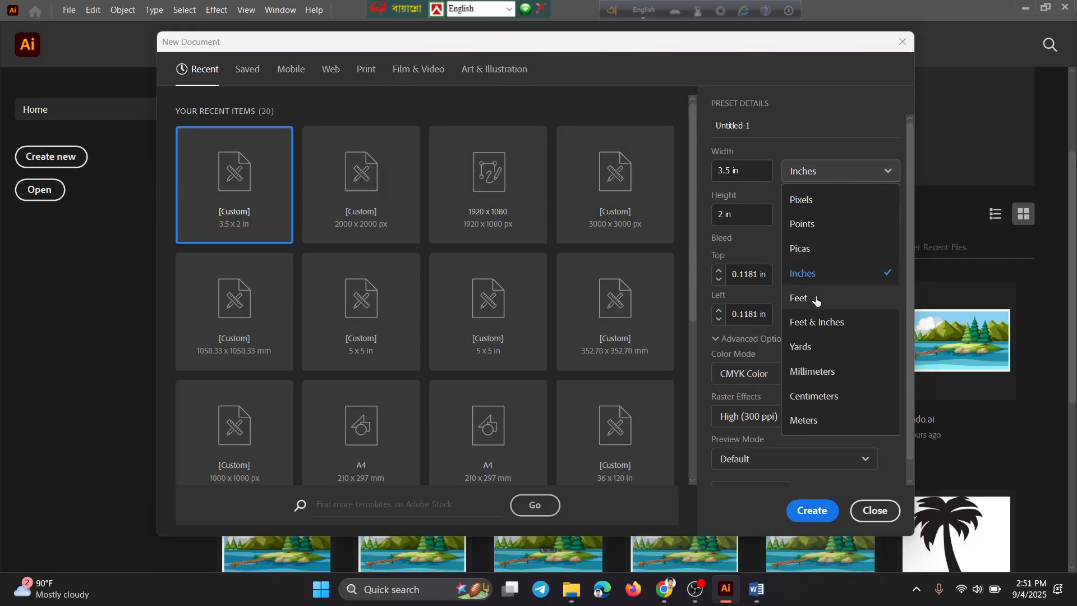
click(827, 200)
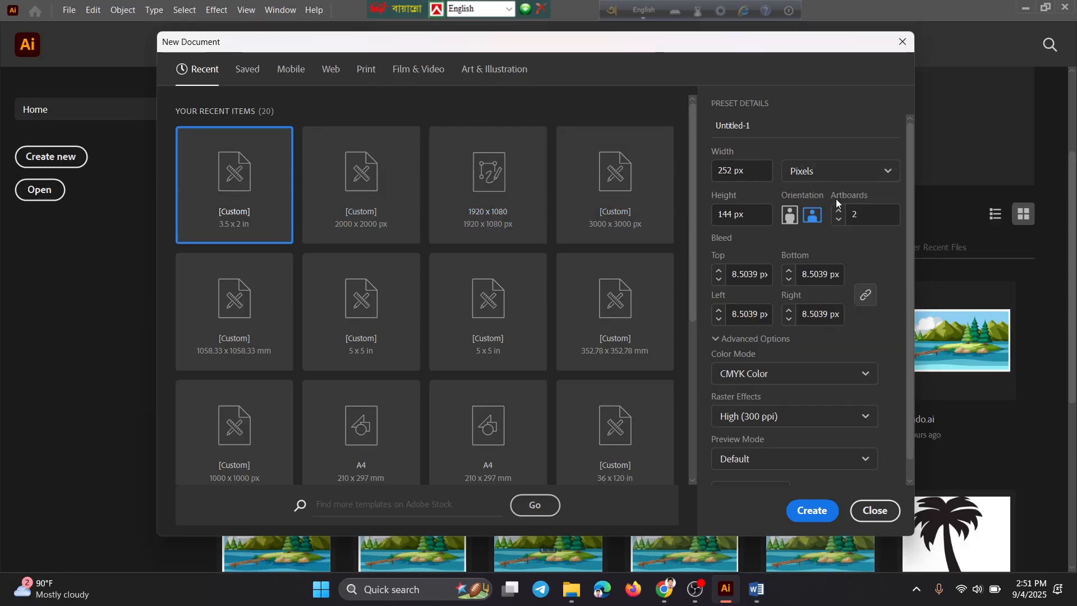
click(733, 168)
text(200)
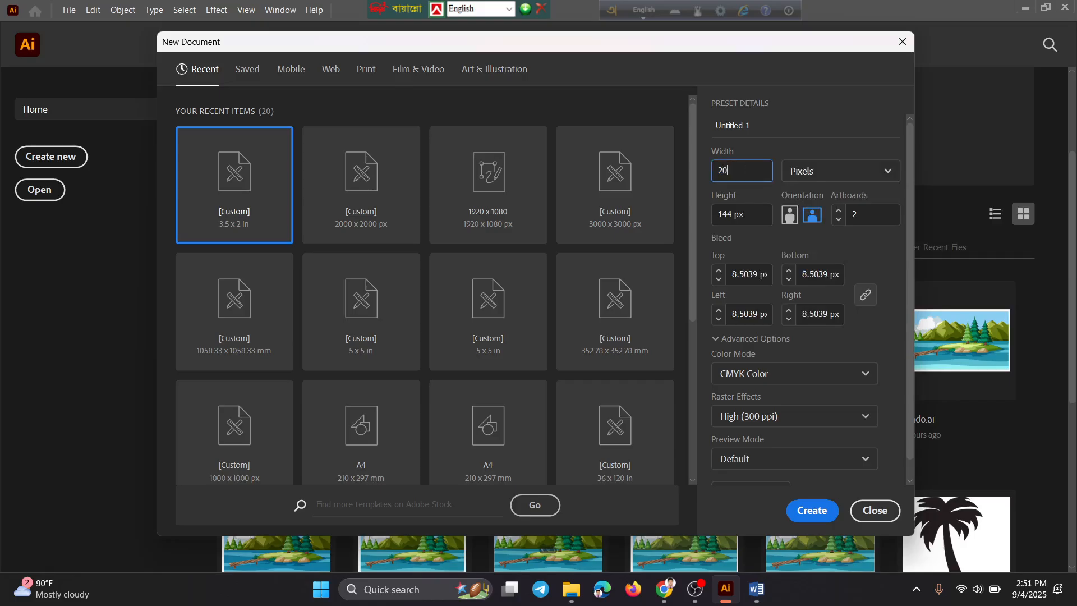
text(0)
key(Tab)
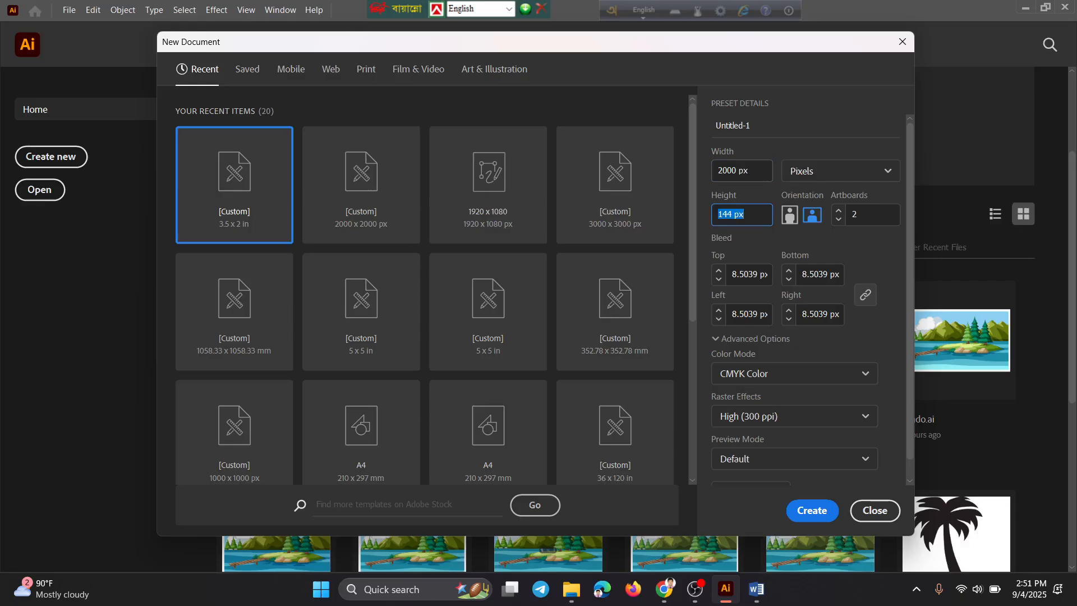
text(2000)
key(Tab)
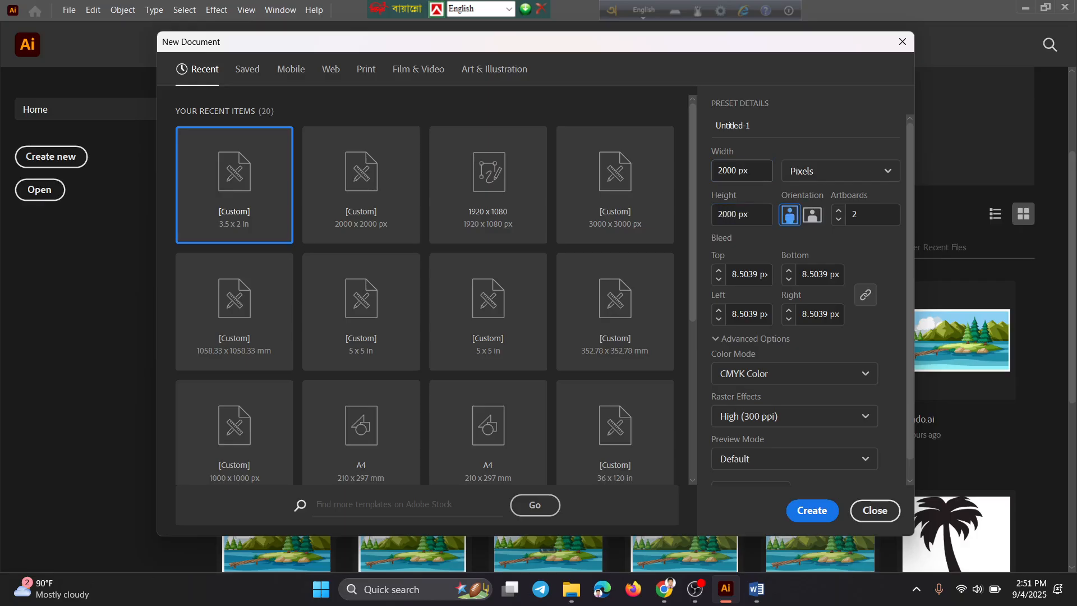
Set the bleed to 0 px on all sides and create the document.
click(763, 275)
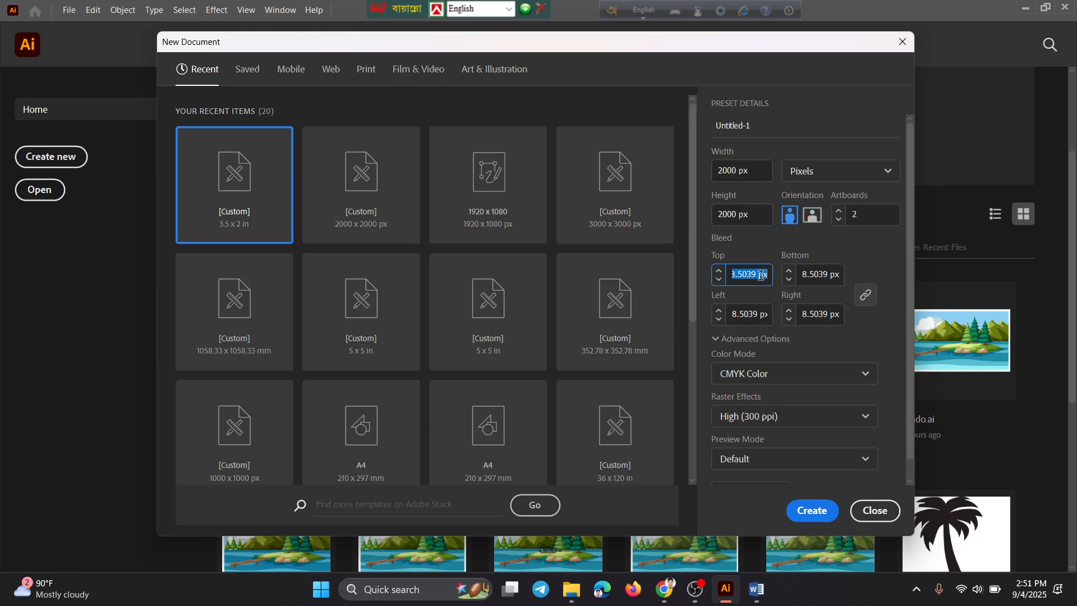
key(BackSpace)
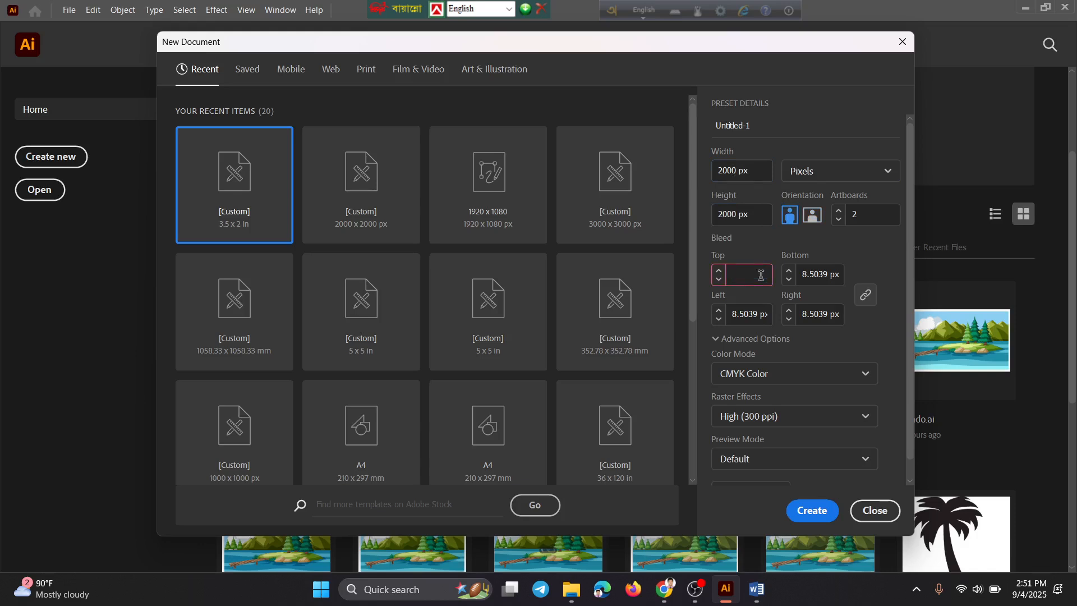
text(0)
key(Tab)
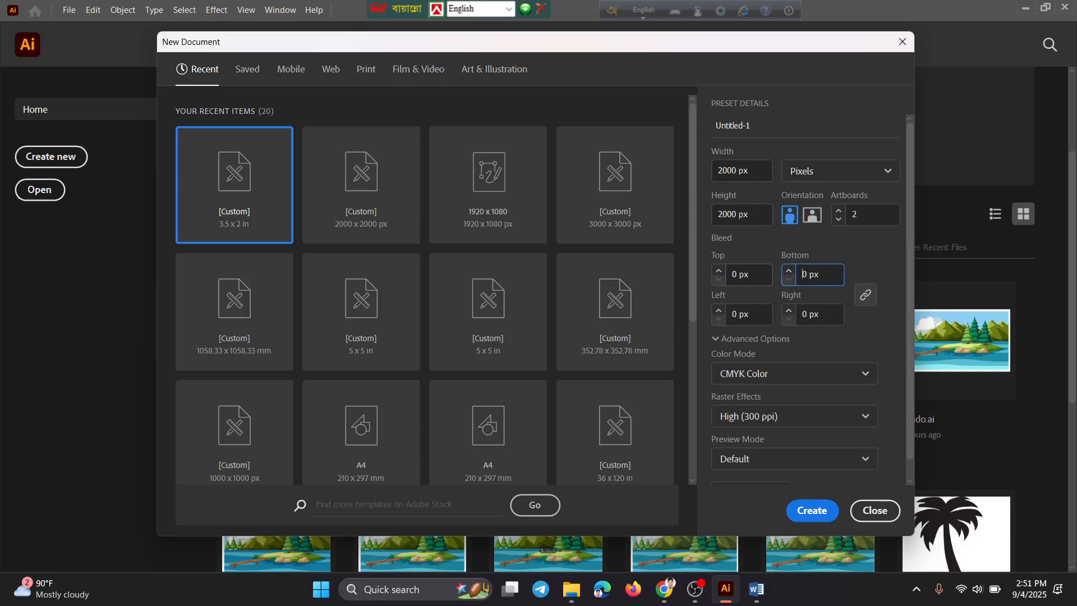
click(811, 368)
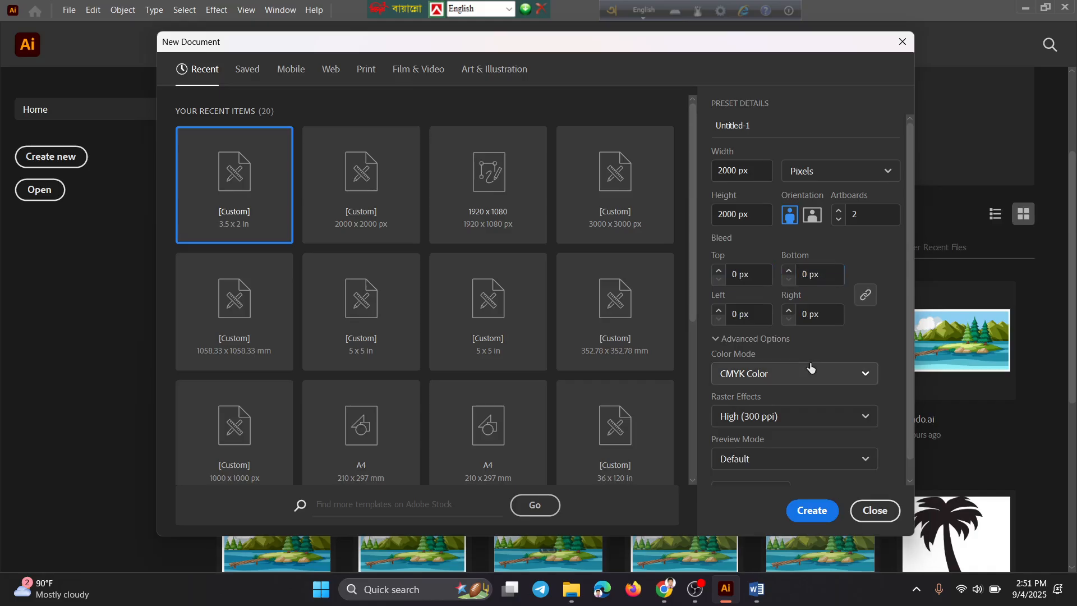
click(811, 368)
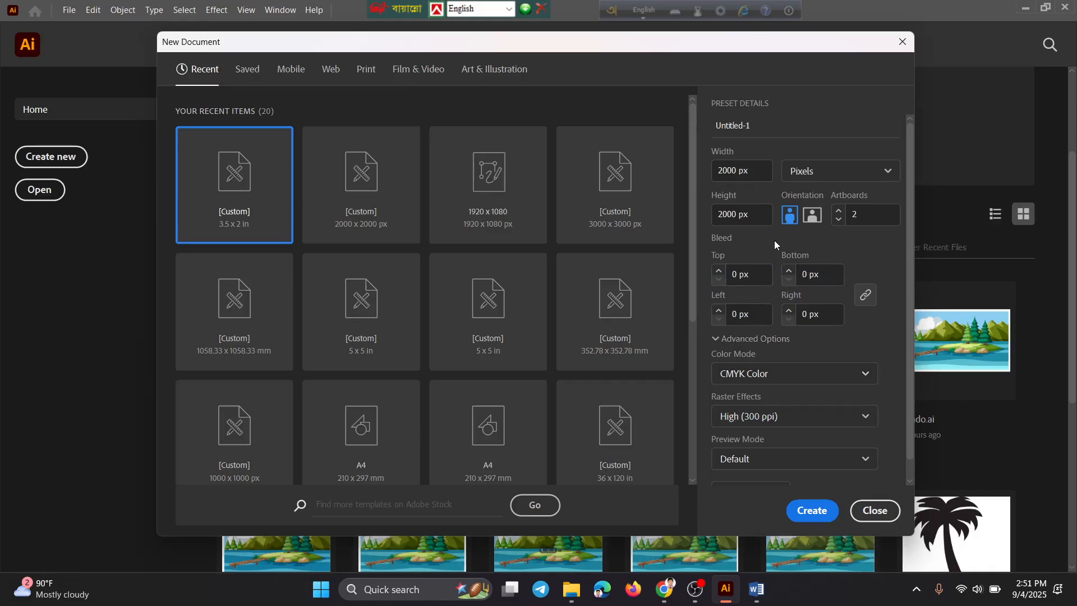
click(807, 516)
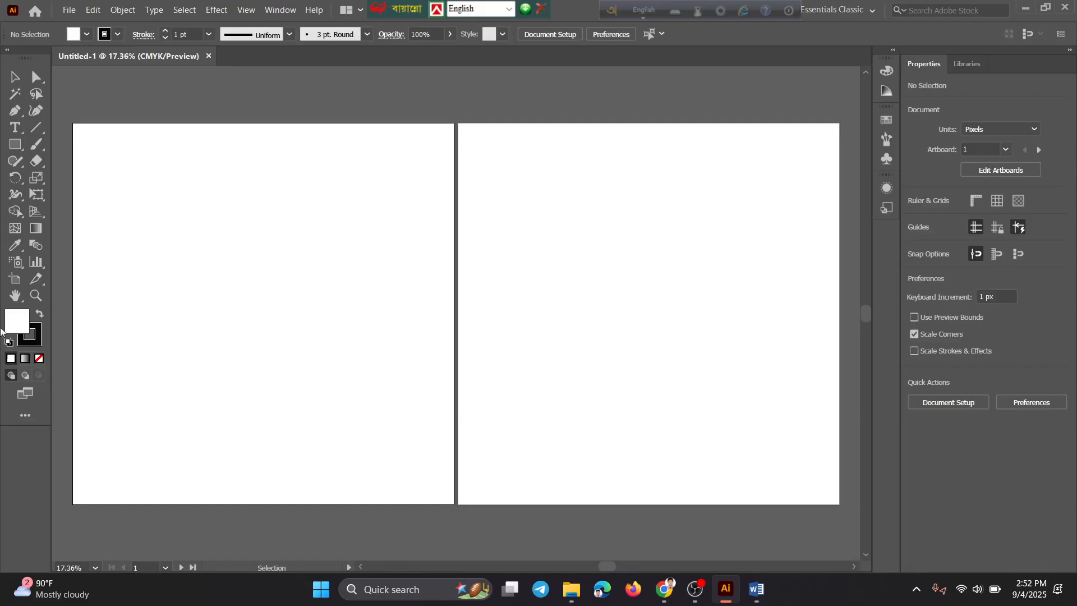
Delete the second artboard with the Artboard tool and return to the Selection tool.
click(14, 279)
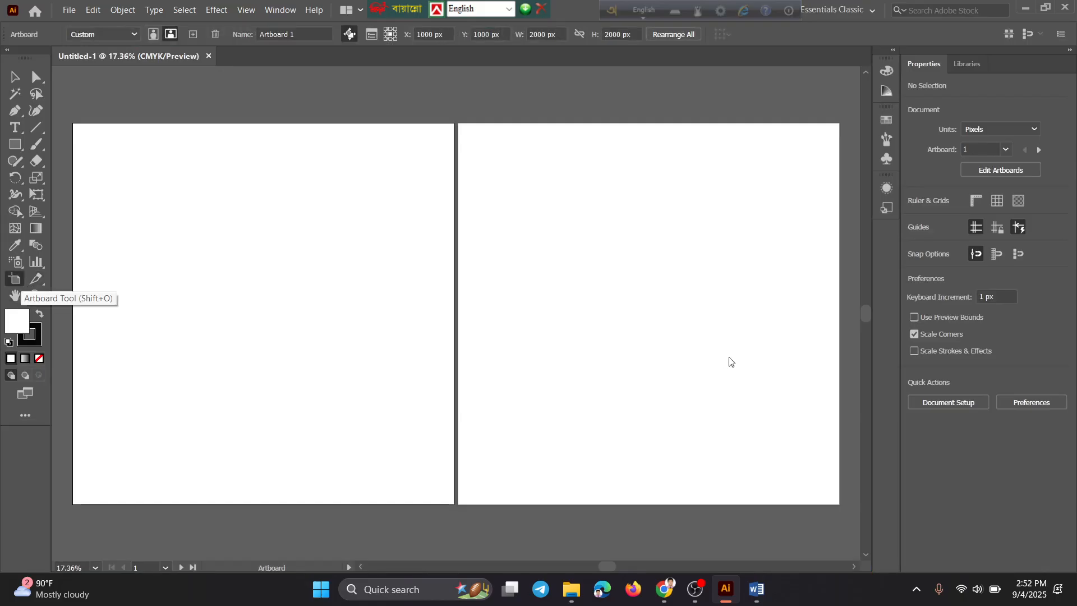
click(484, 133)
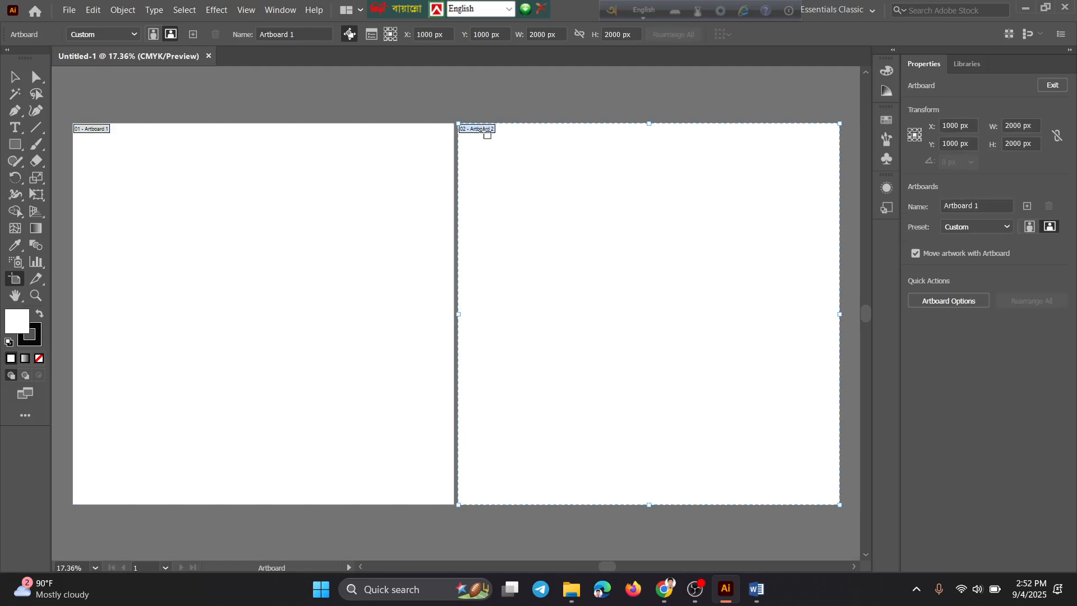
key(Delete)
click(15, 78)
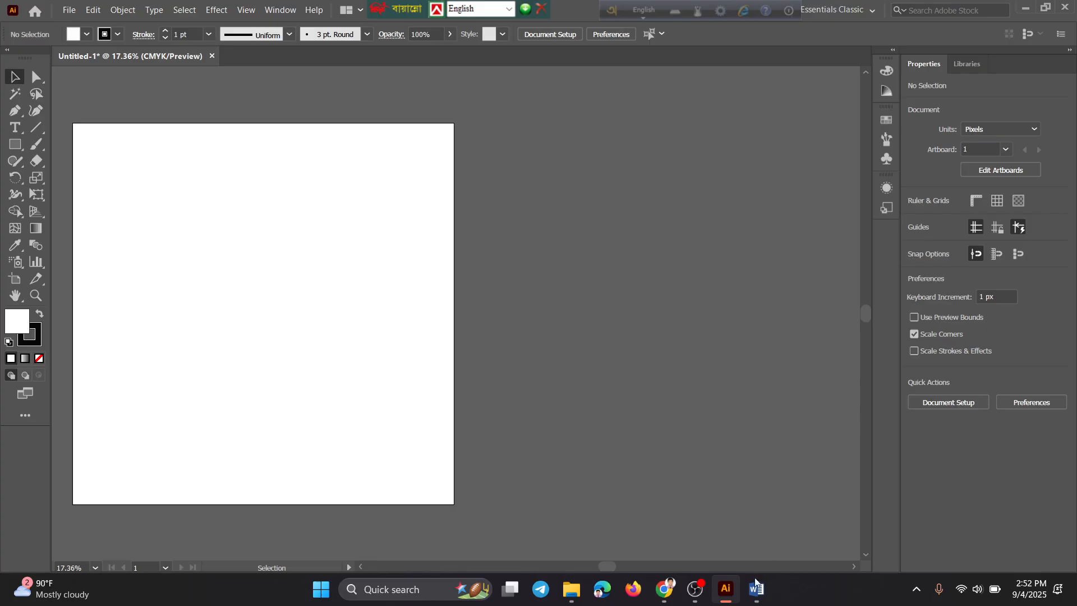
mouse_move(676, 593)
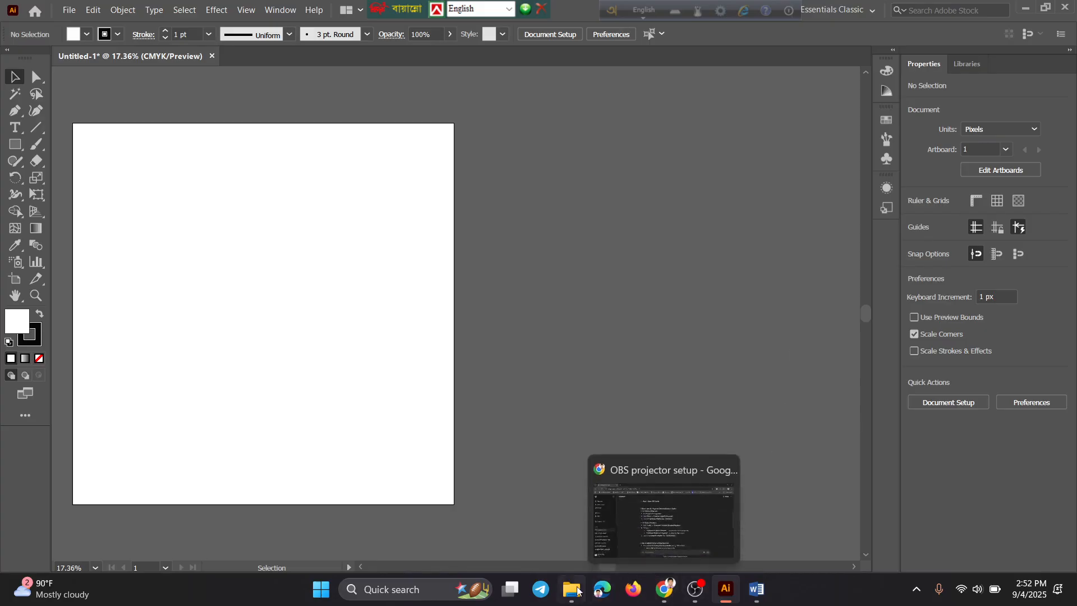
click(575, 538)
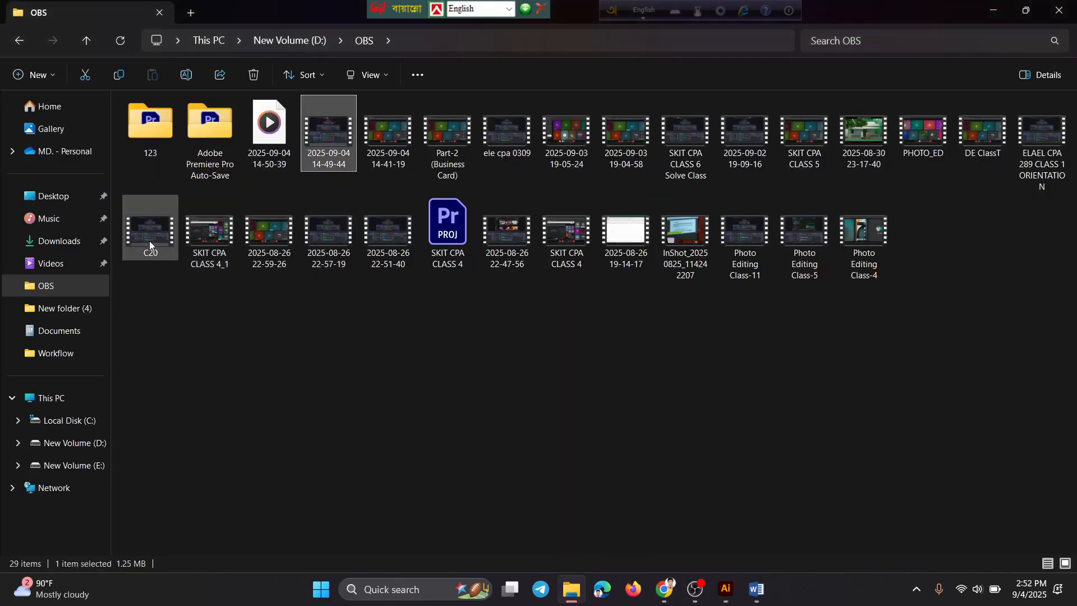
click(71, 243)
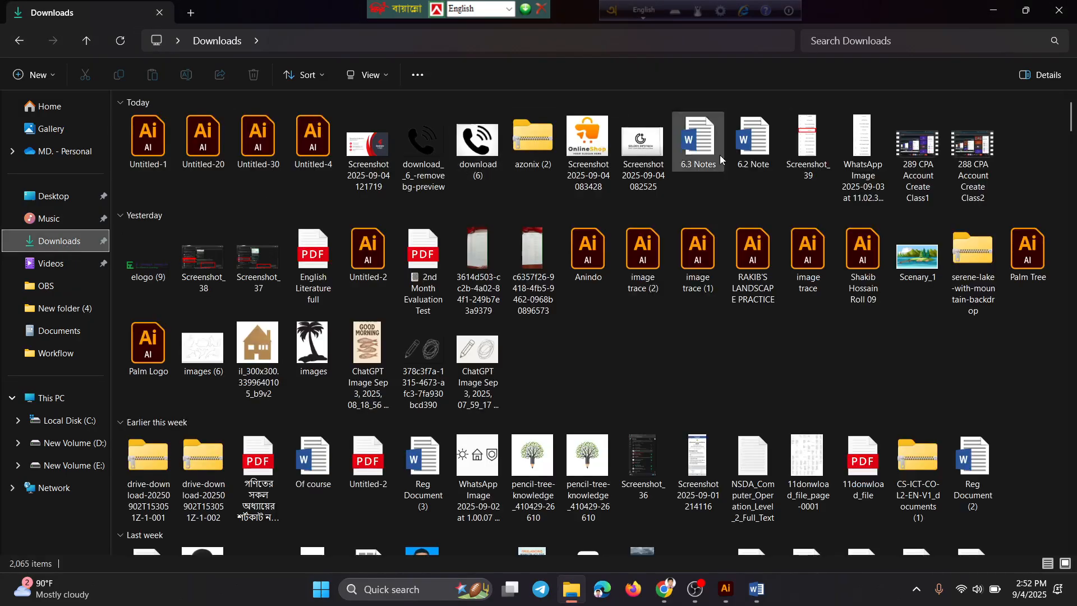
click(640, 145)
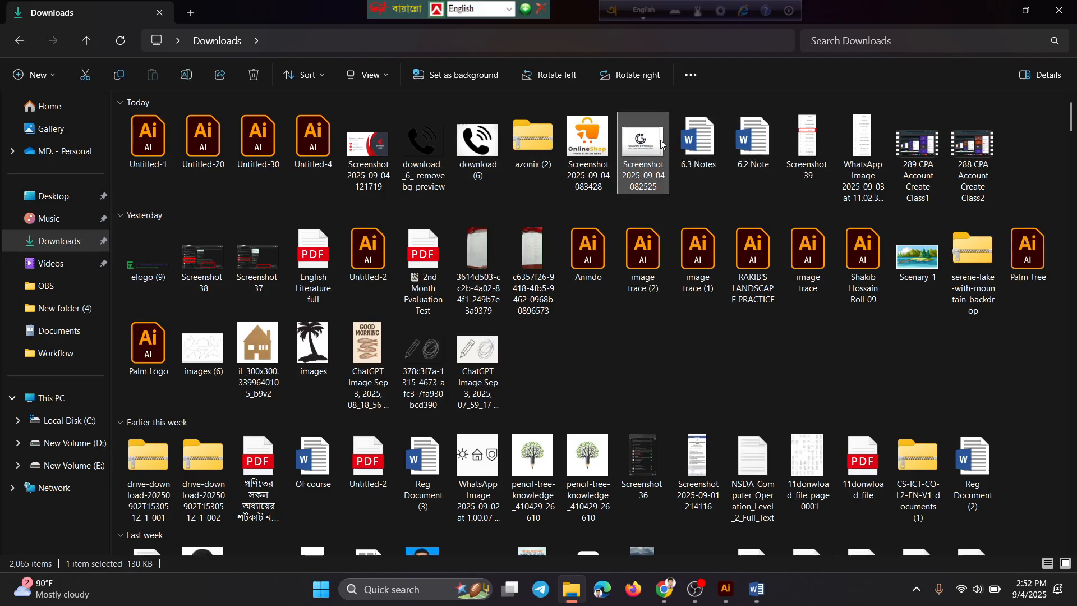
double_click(662, 145)
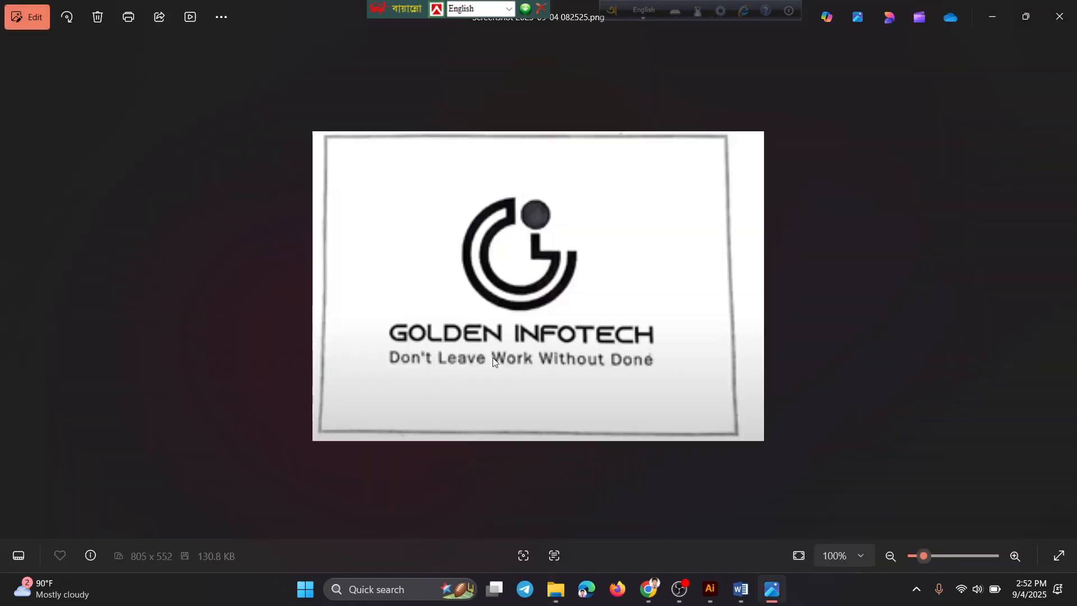
scroll(537, 345, up, 3)
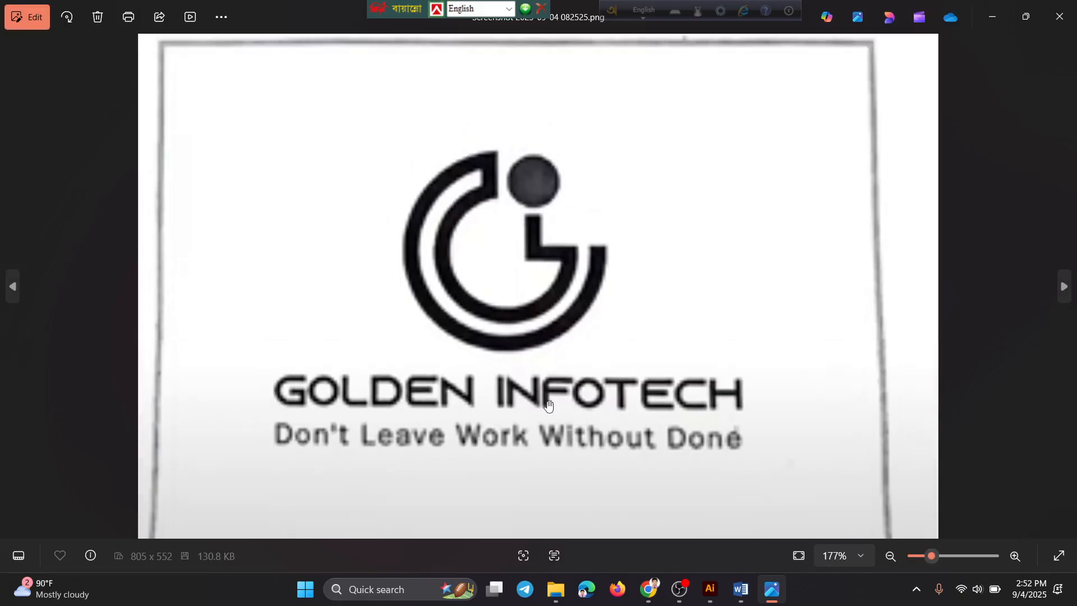
scroll(550, 376, up, 2)
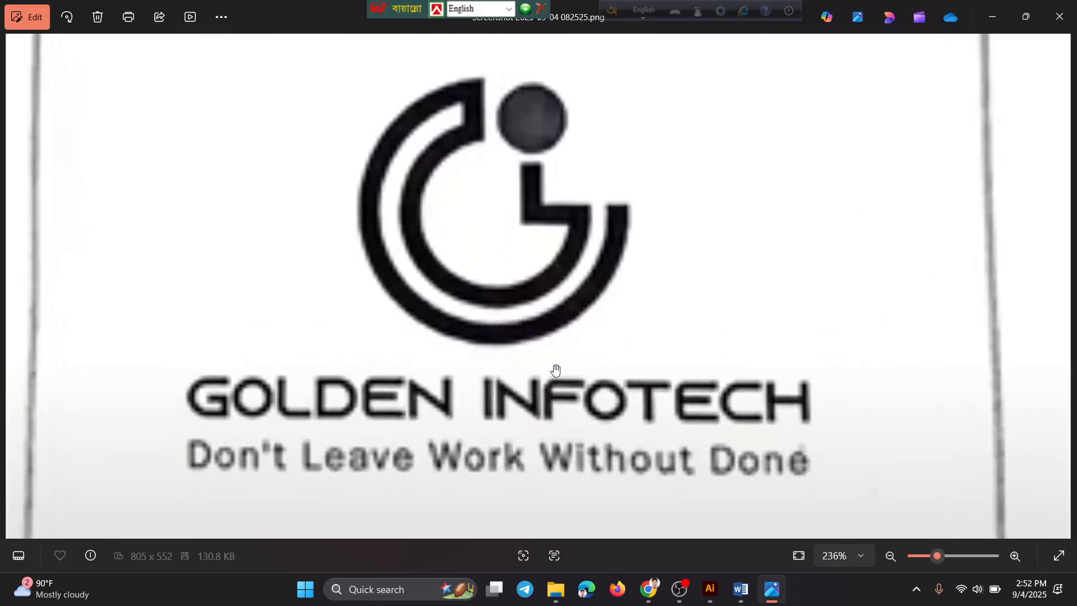
scroll(555, 370, down, 2)
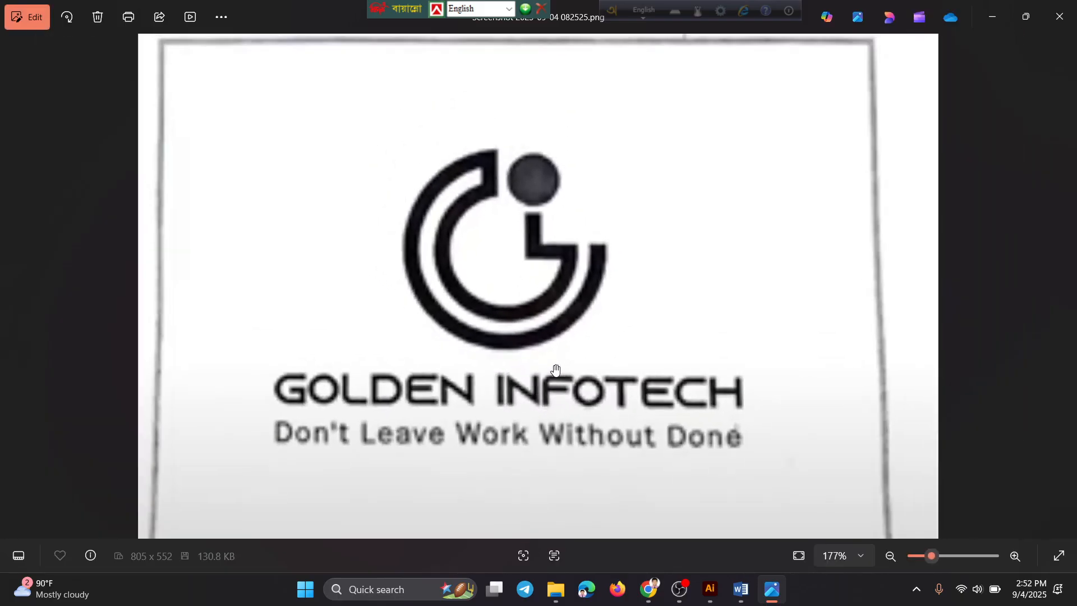
click(709, 588)
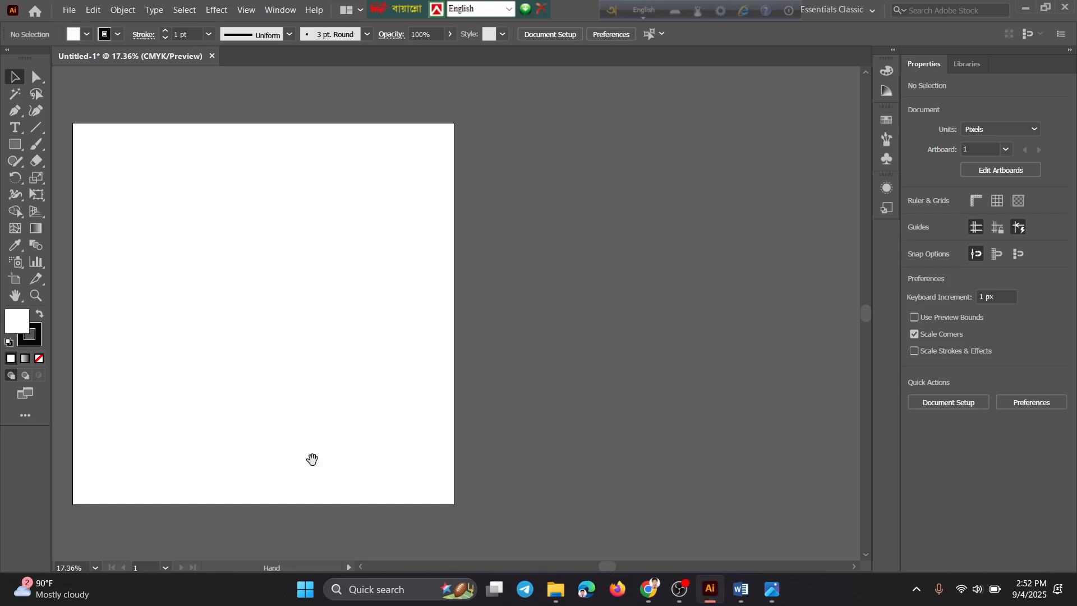
drag(313, 457, 521, 423)
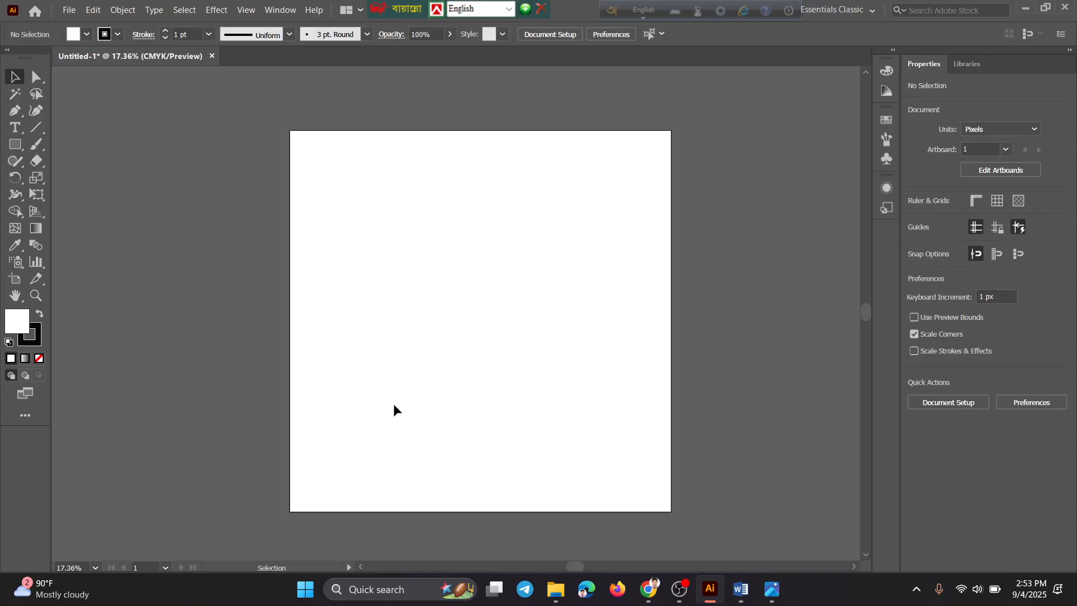
click(678, 598)
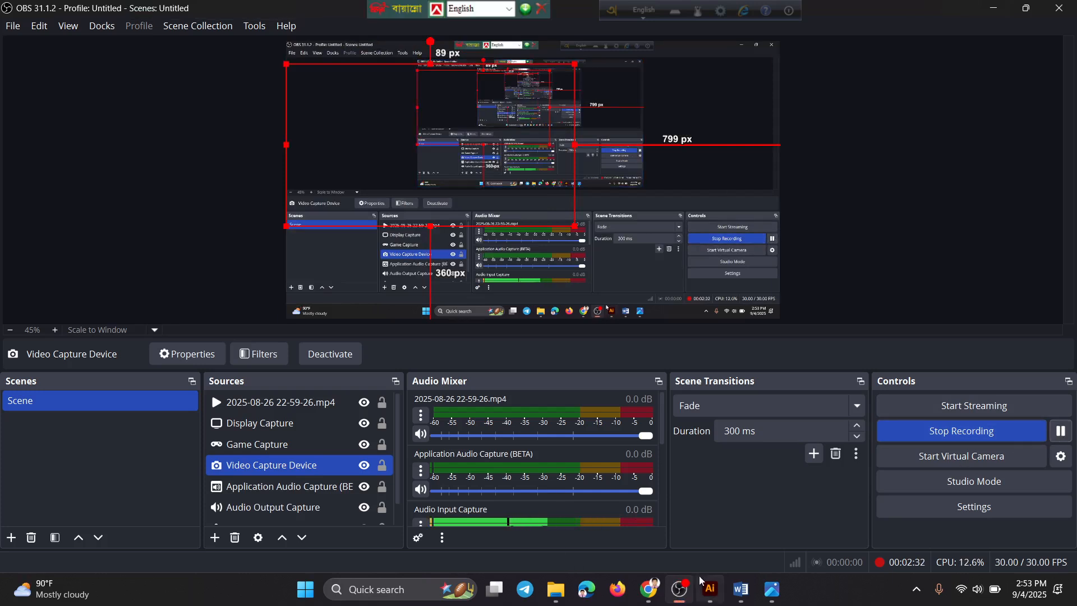
click(710, 589)
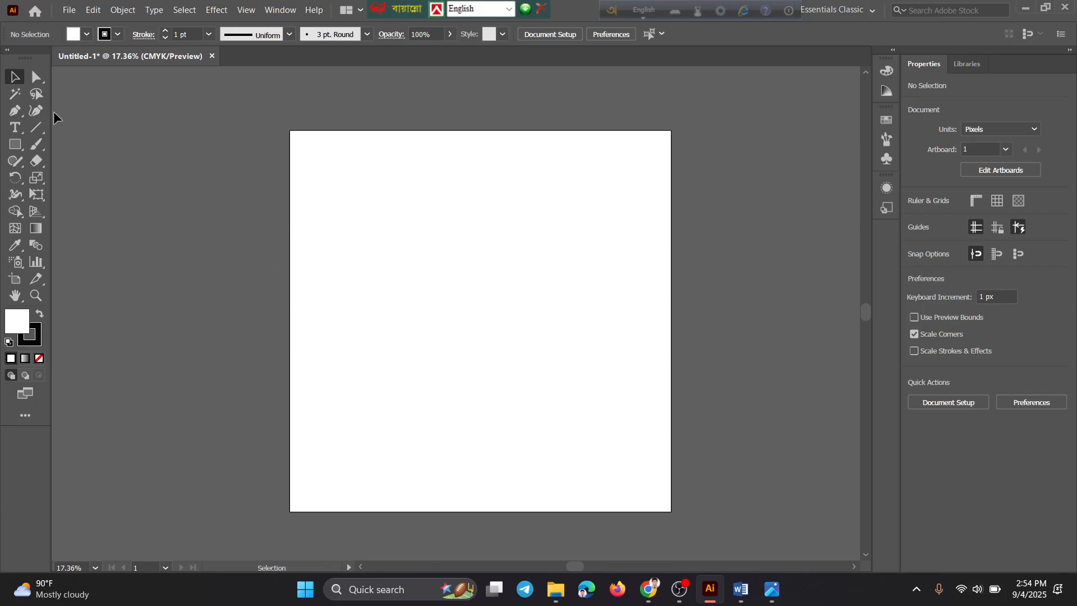
Draw a circle about 735 px in diameter in the upper-left part of the artboard with the Ellipse tool.
click(15, 147)
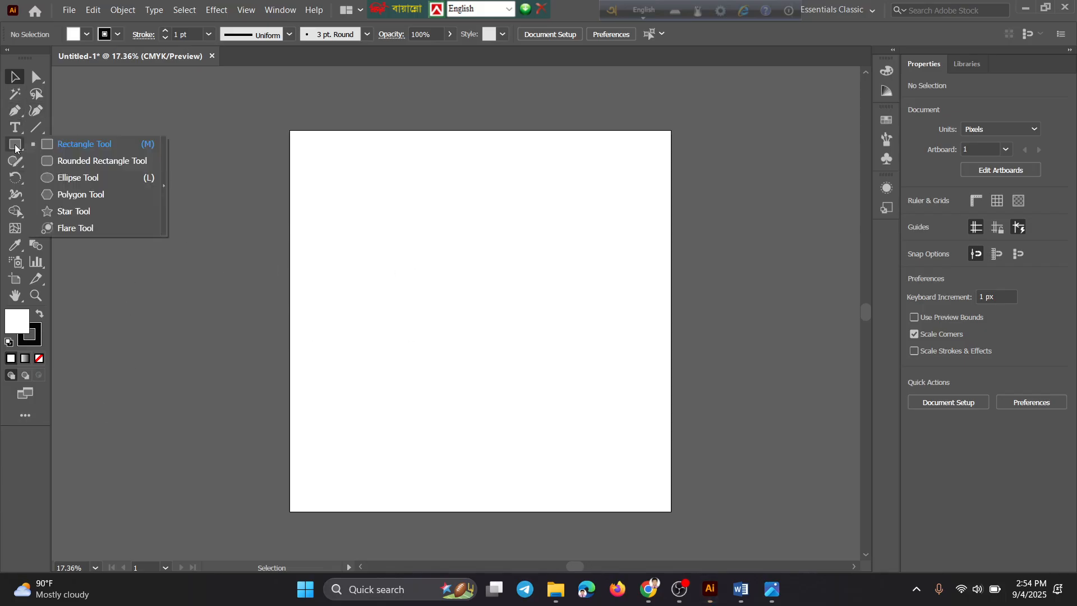
click(70, 178)
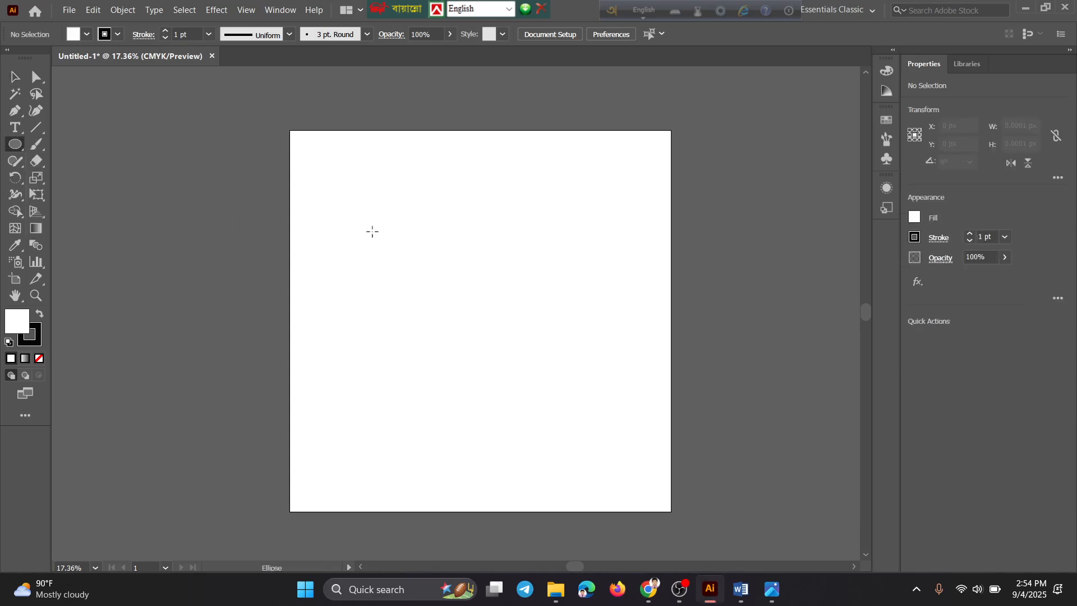
scroll(372, 231, up, 1)
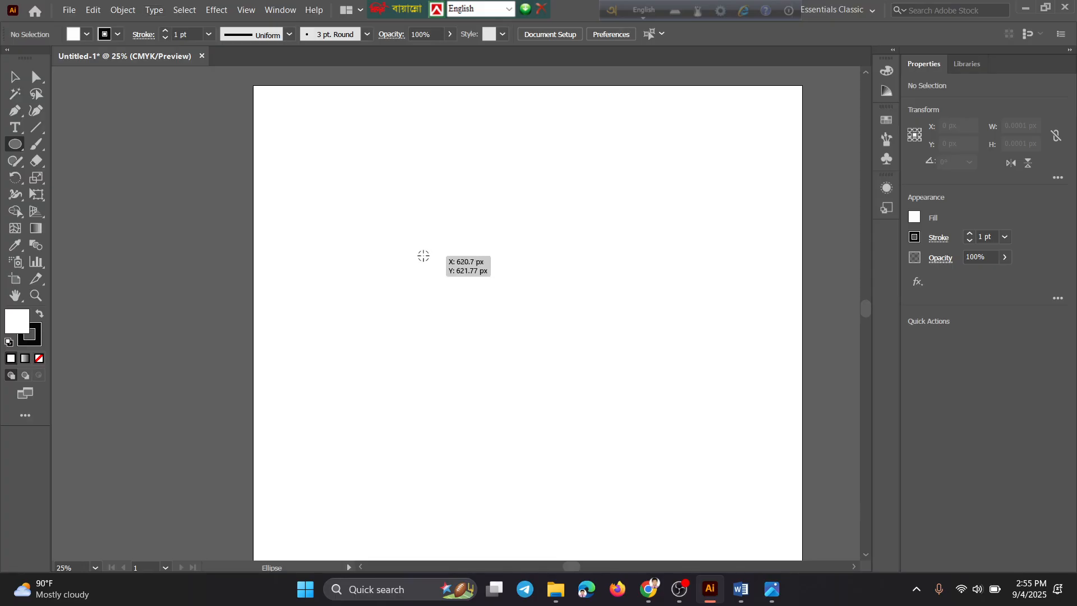
drag(421, 250, 522, 341)
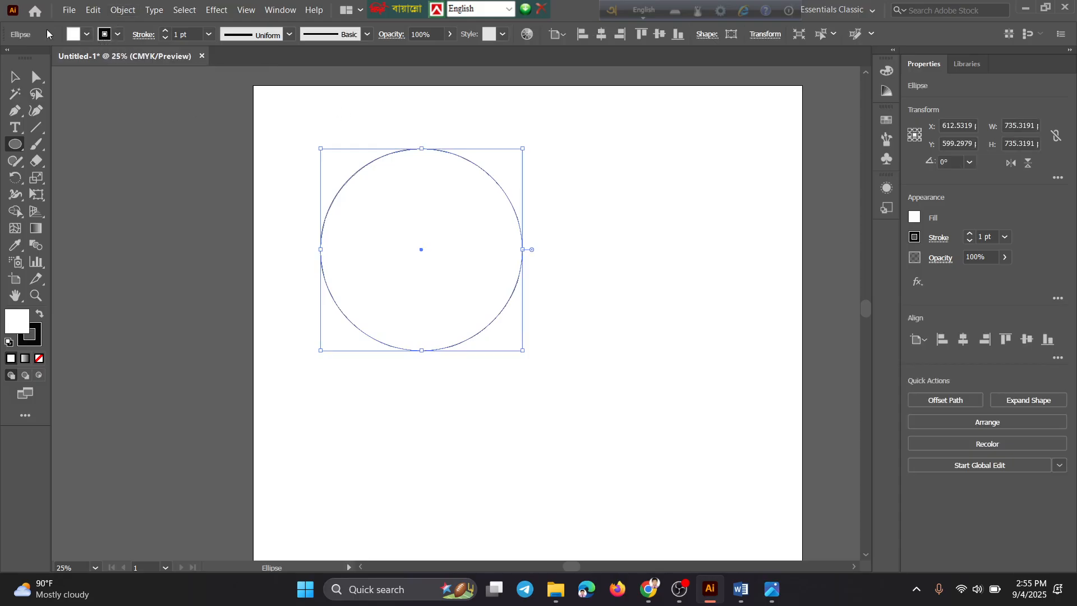
Remove the circle's fill and set its stroke weight to 200 pt.
click(85, 37)
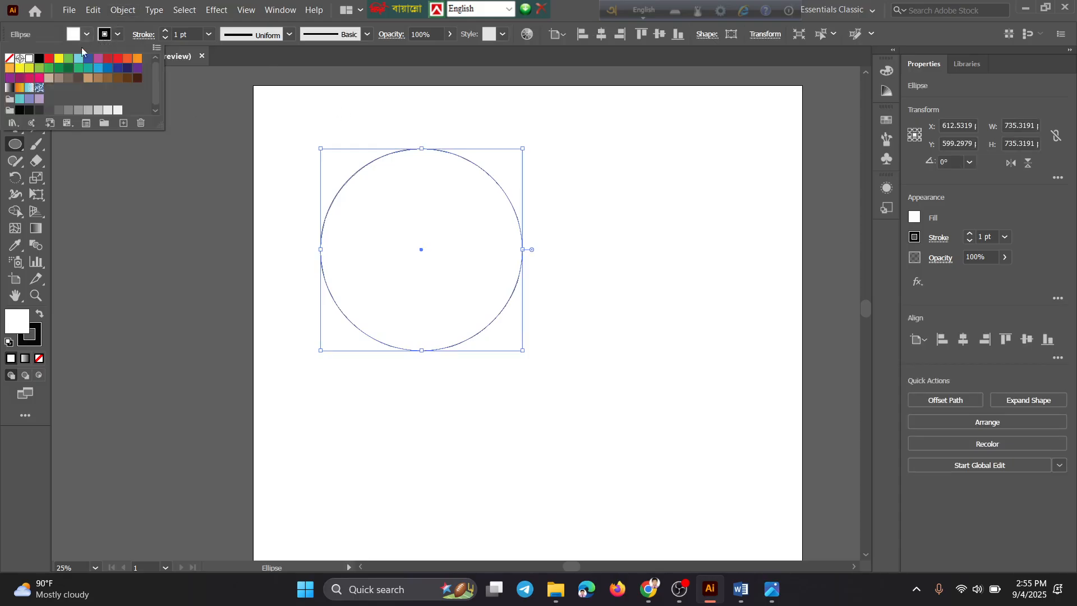
click(10, 59)
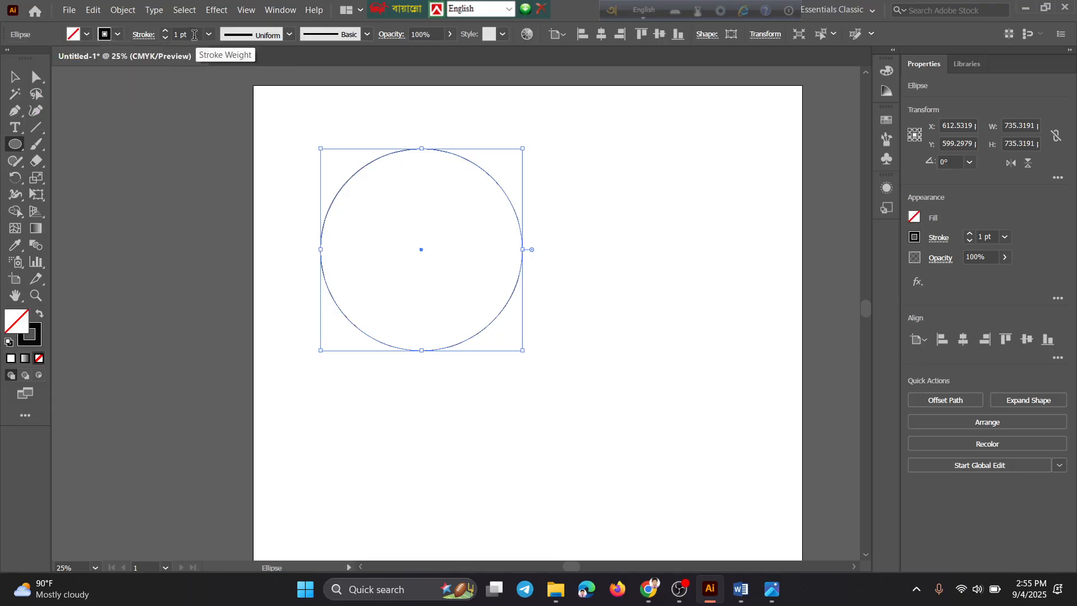
click(168, 35)
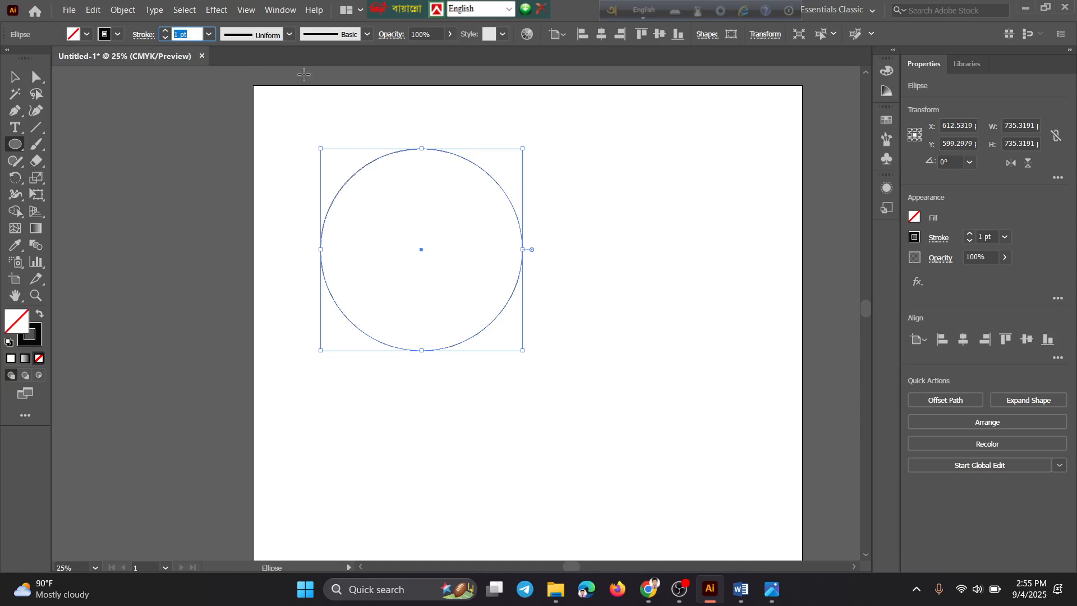
text(200)
key(Return)
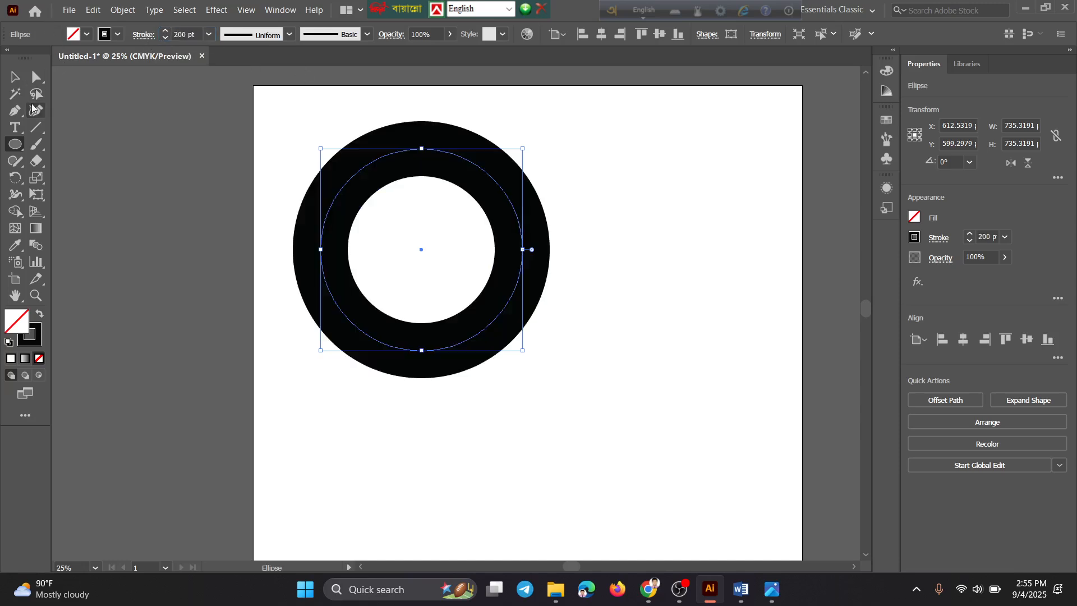
Move the ring toward the artboard's centre, enlarge its path to about 906 px in diameter, and place a copy over the artboard's left edge.
click(15, 80)
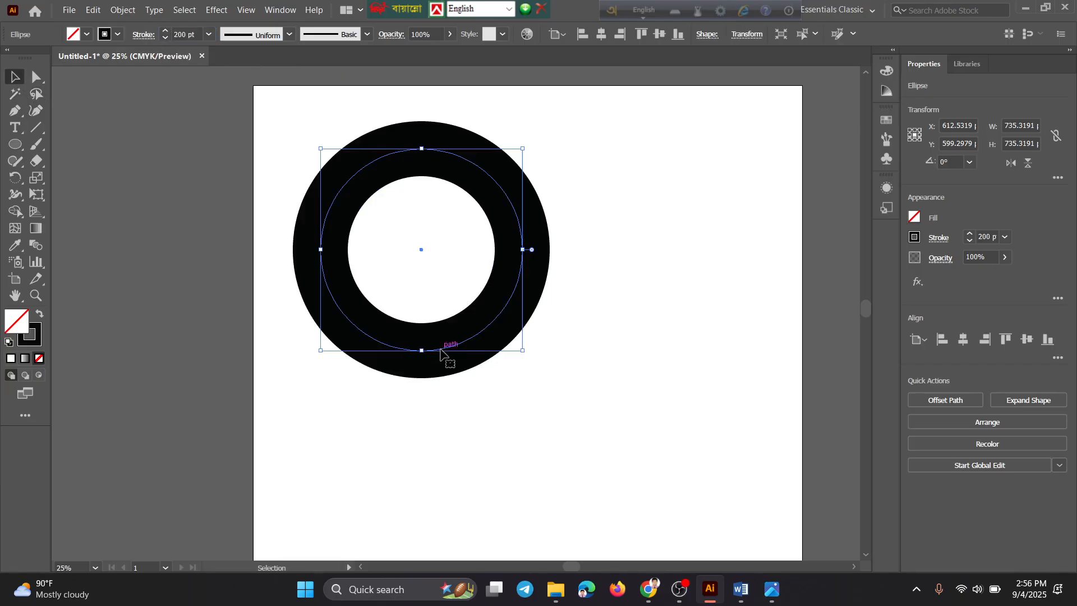
drag(441, 352, 575, 450)
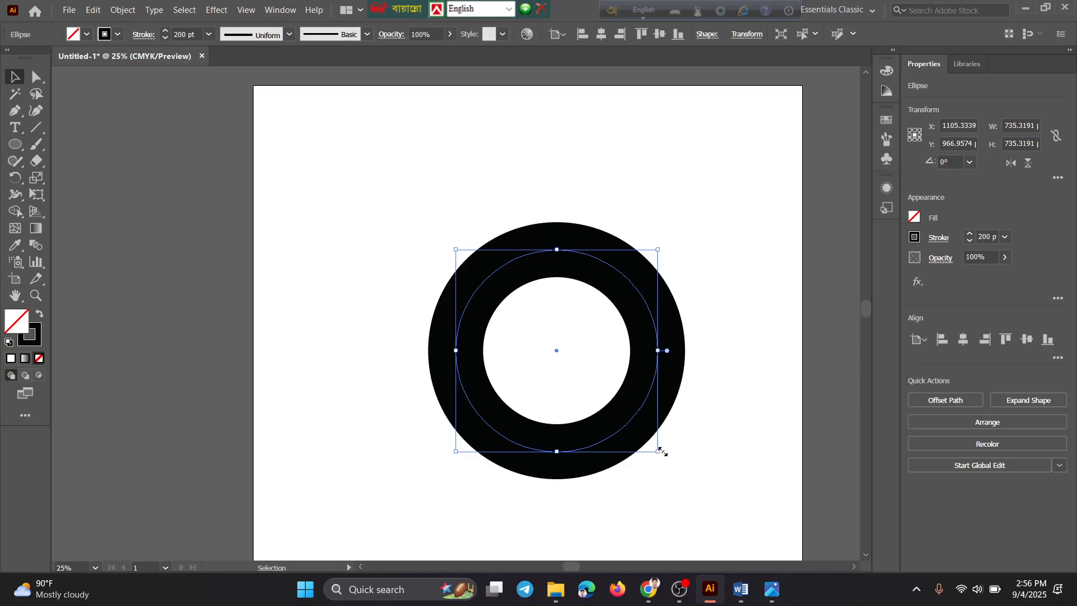
drag(660, 451, 677, 476)
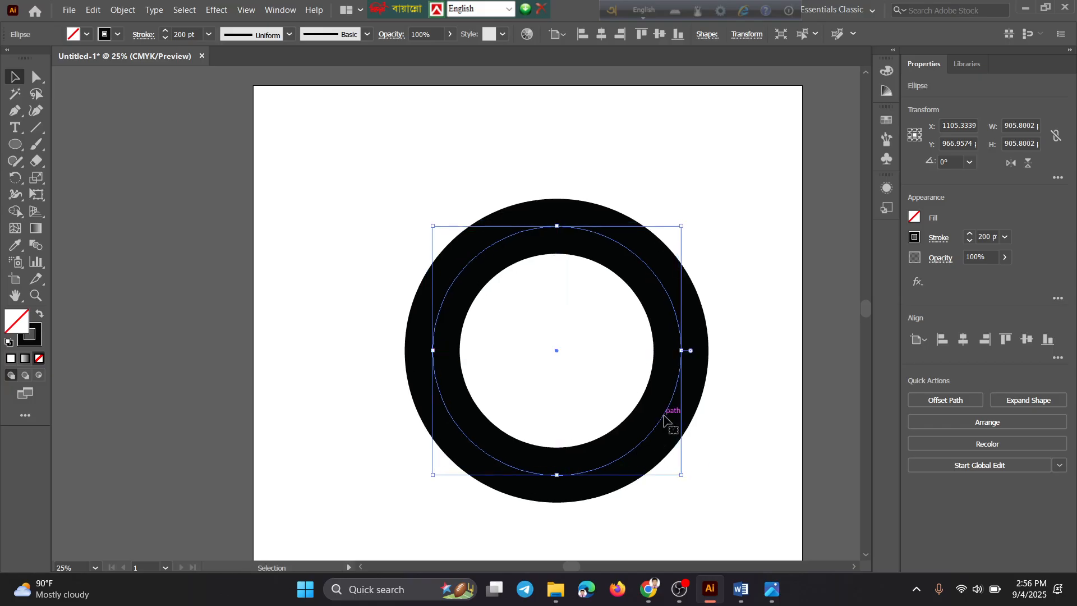
drag(664, 419, 286, 404)
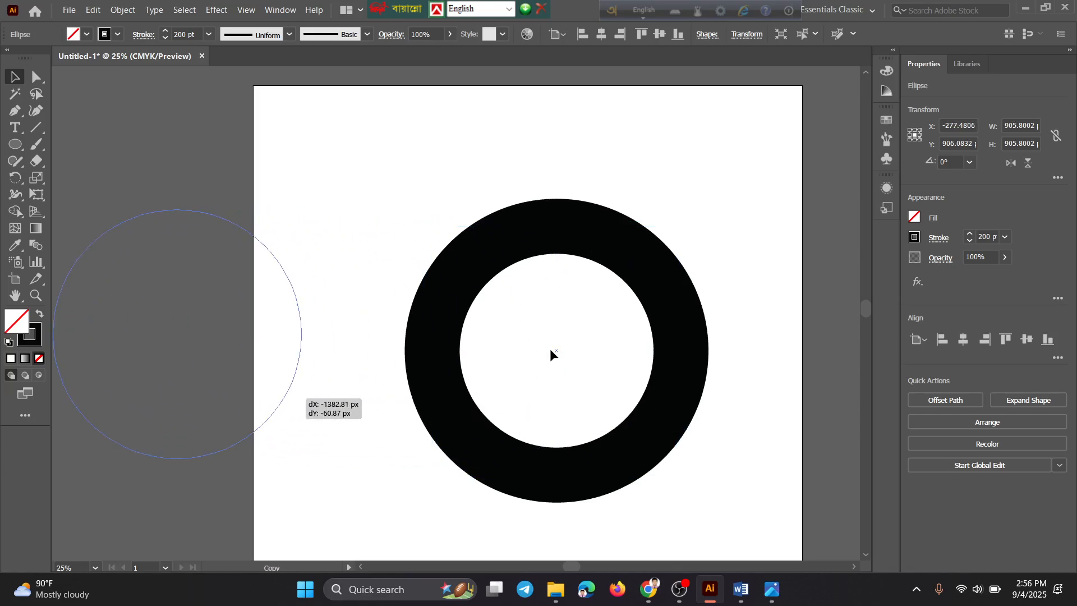
Expand the fill and stroke of the ring near the artboard's centre, move it about 105 px up, and clear the selection.
click(551, 226)
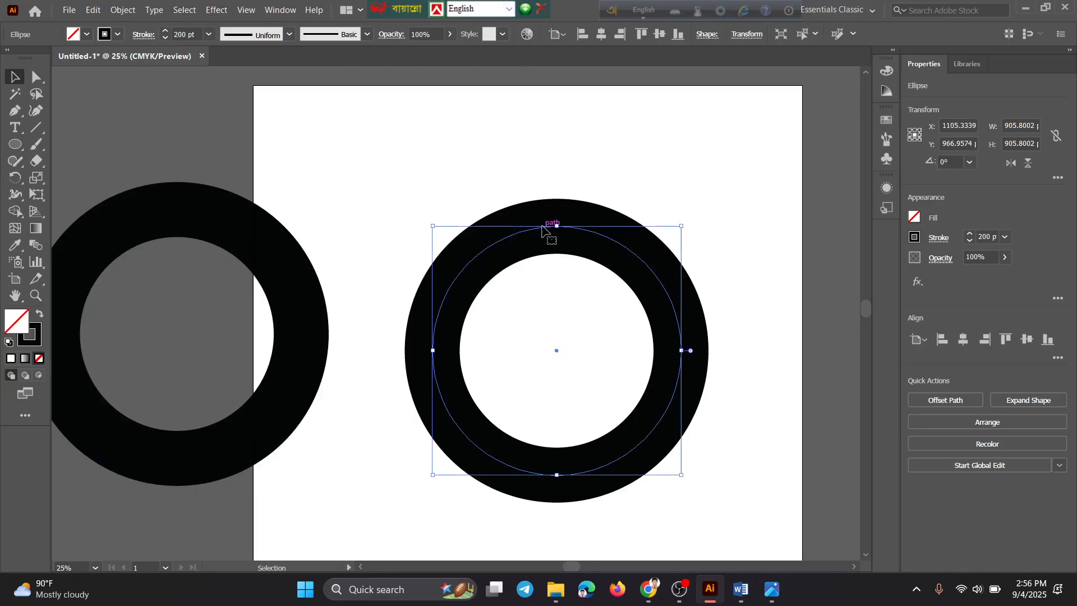
click(123, 10)
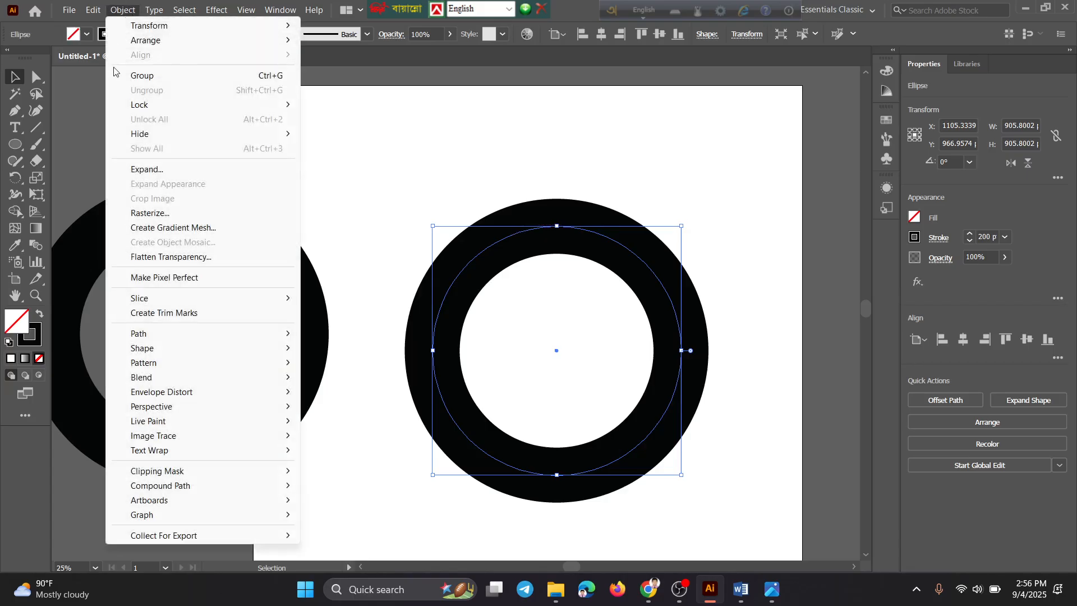
click(173, 170)
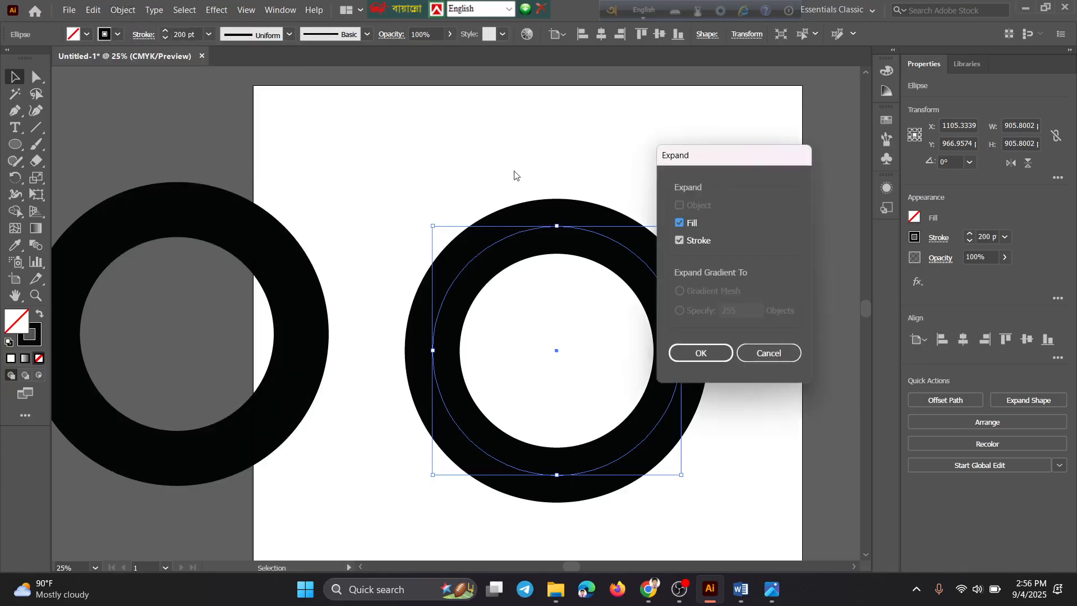
drag(721, 154, 587, 87)
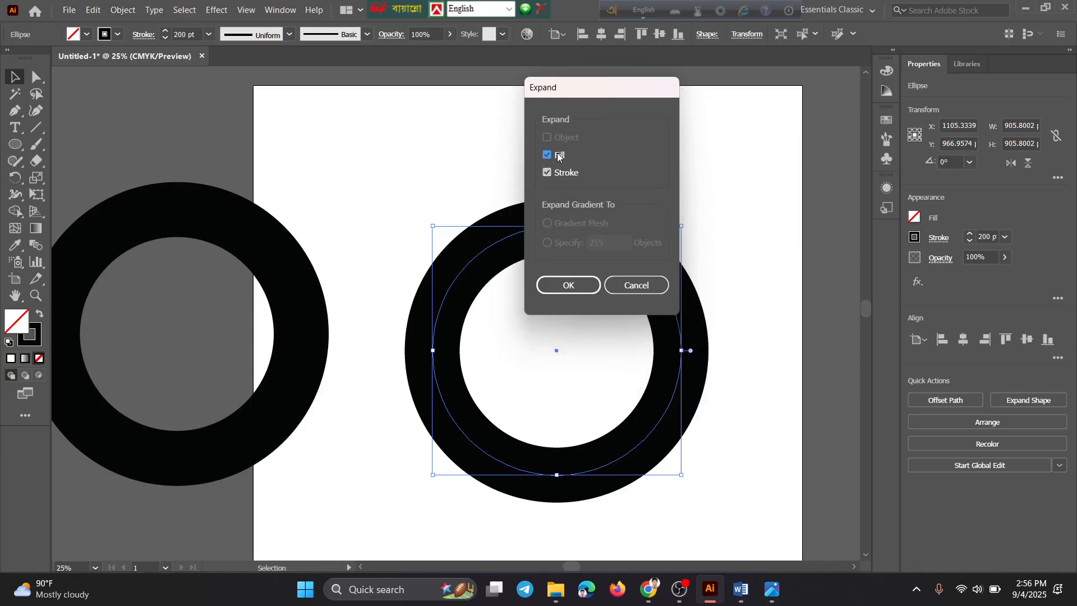
click(581, 284)
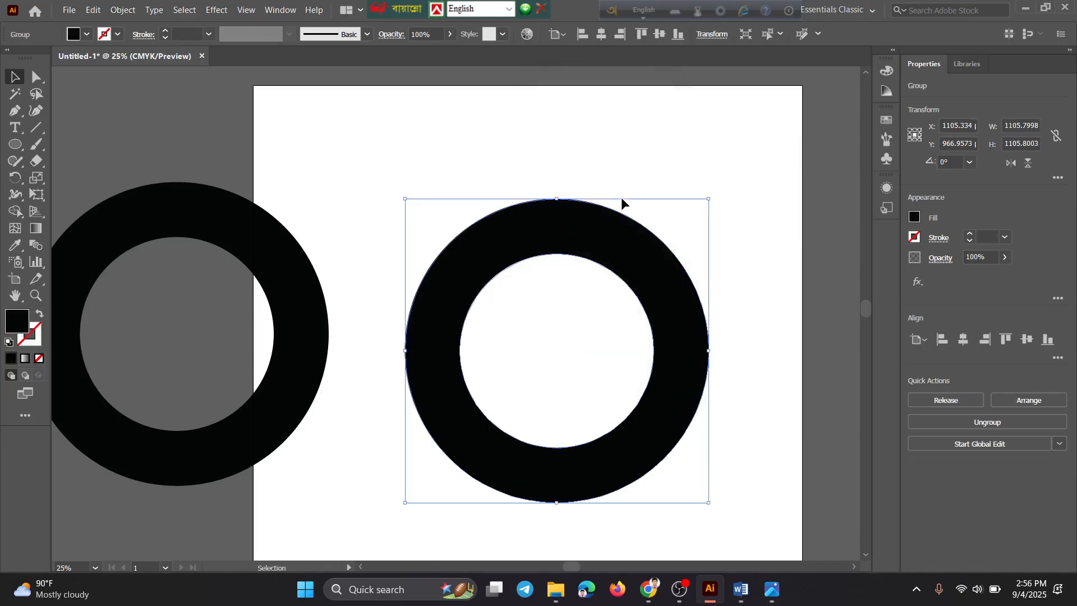
drag(579, 196, 577, 170)
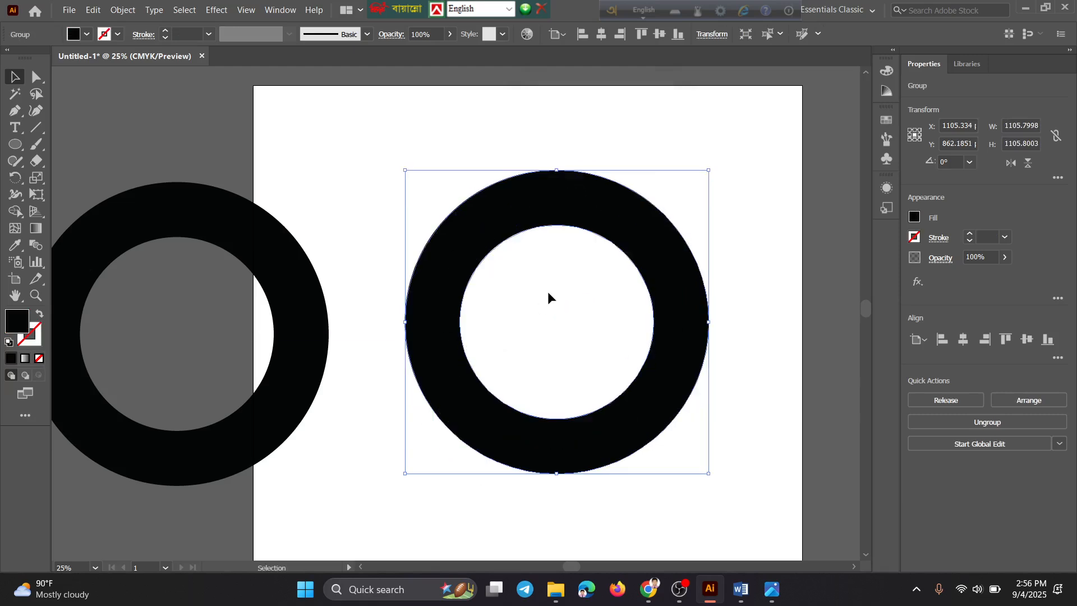
click(259, 248)
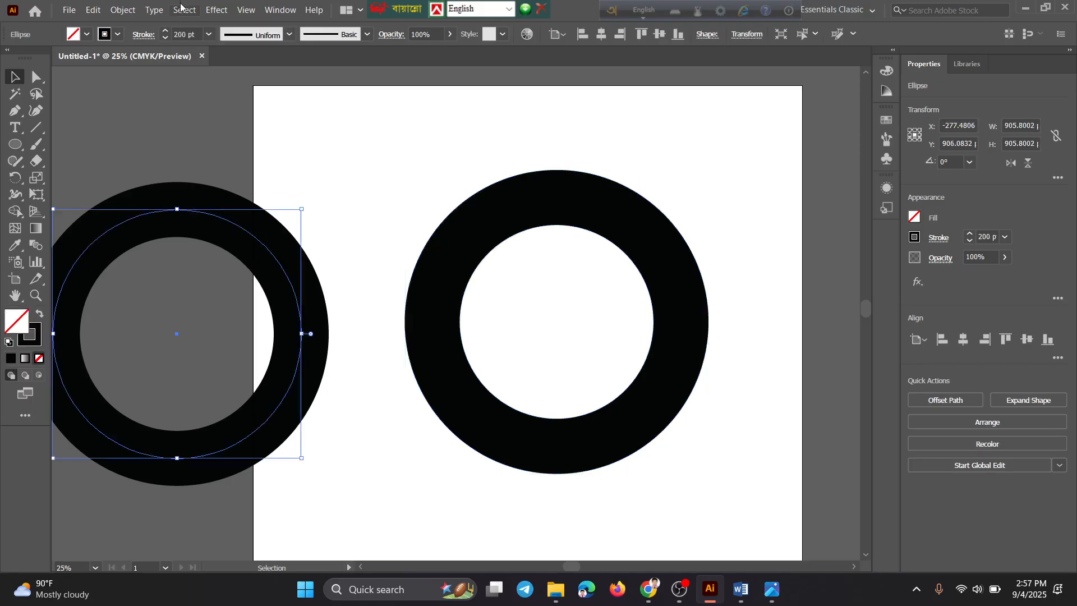
click(392, 118)
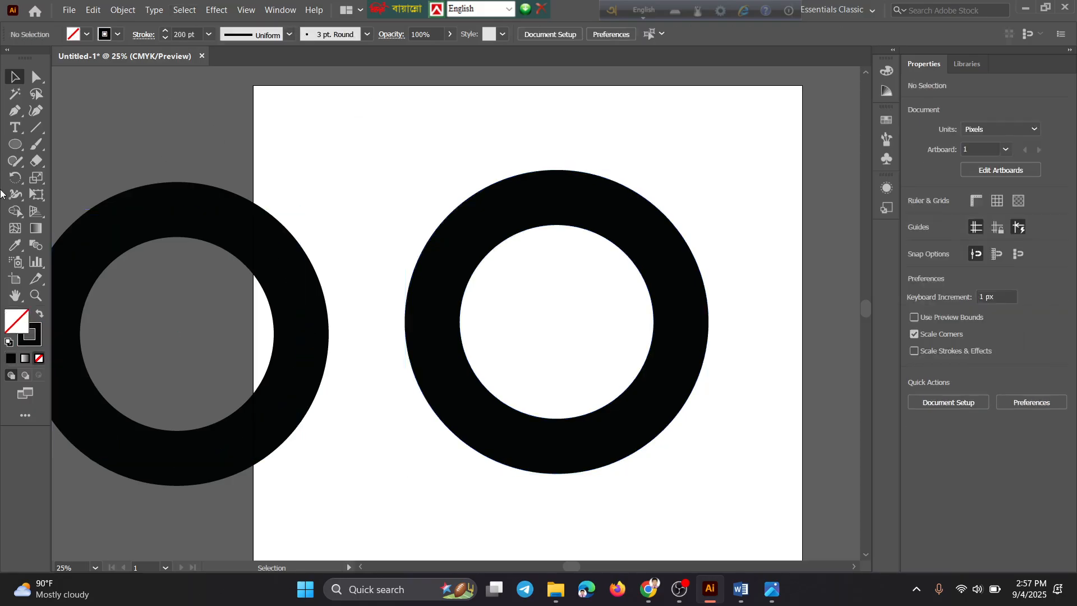
Draw a rectangle about 472 × 120 px across the ring's right side, with a 1 pt stroke and black fill.
click(15, 145)
click(17, 148)
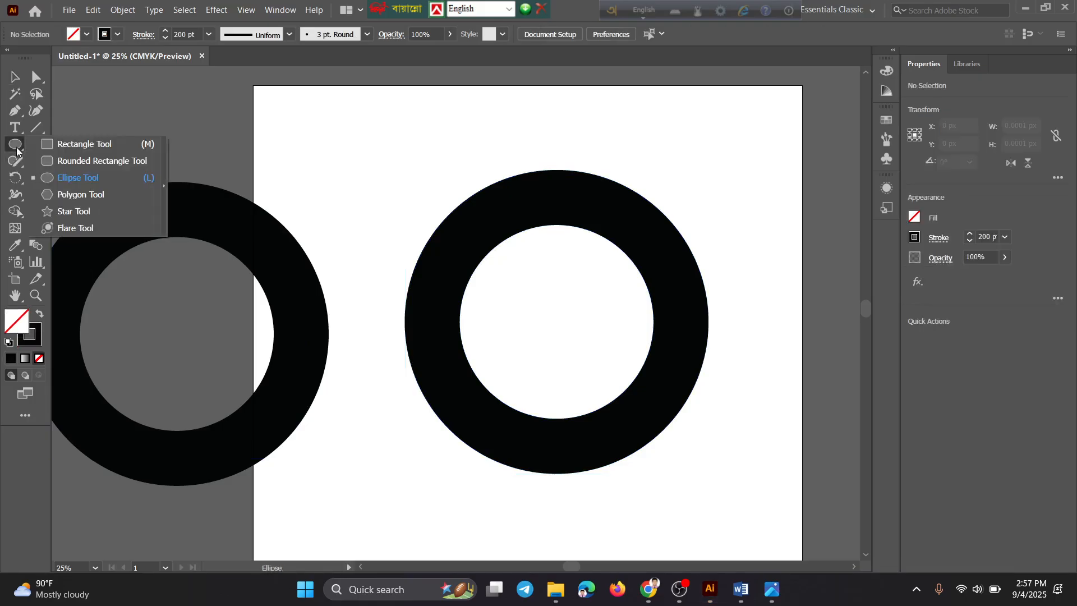
click(65, 145)
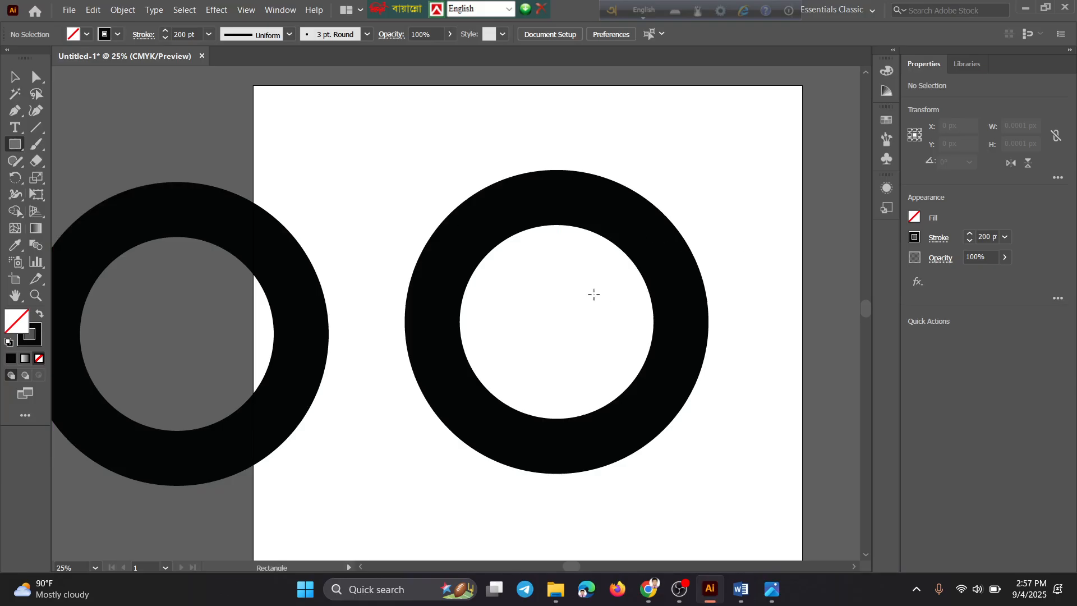
drag(593, 290, 721, 323)
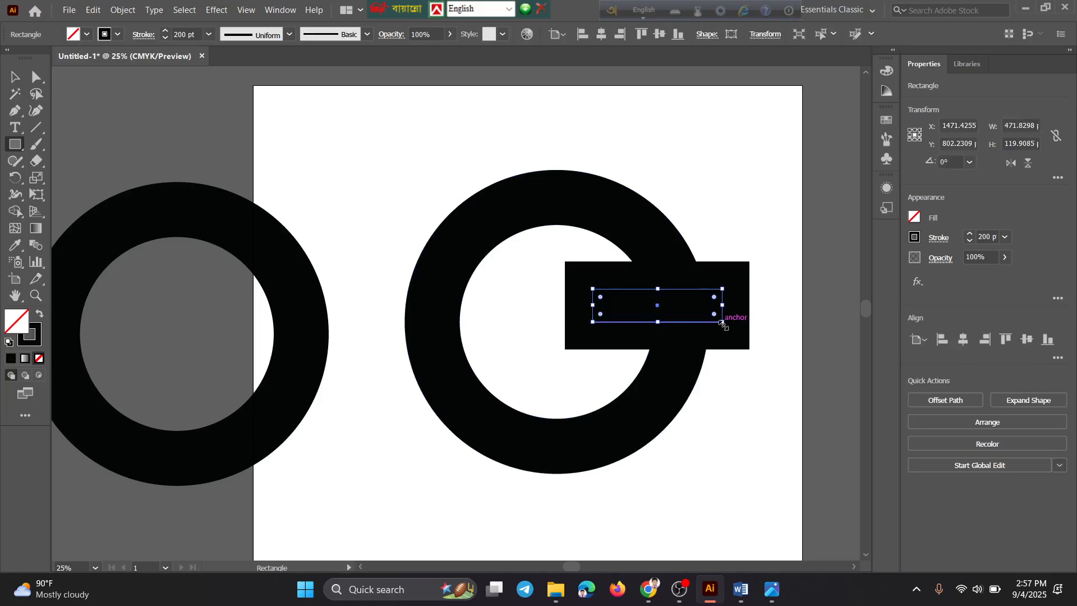
click(212, 34)
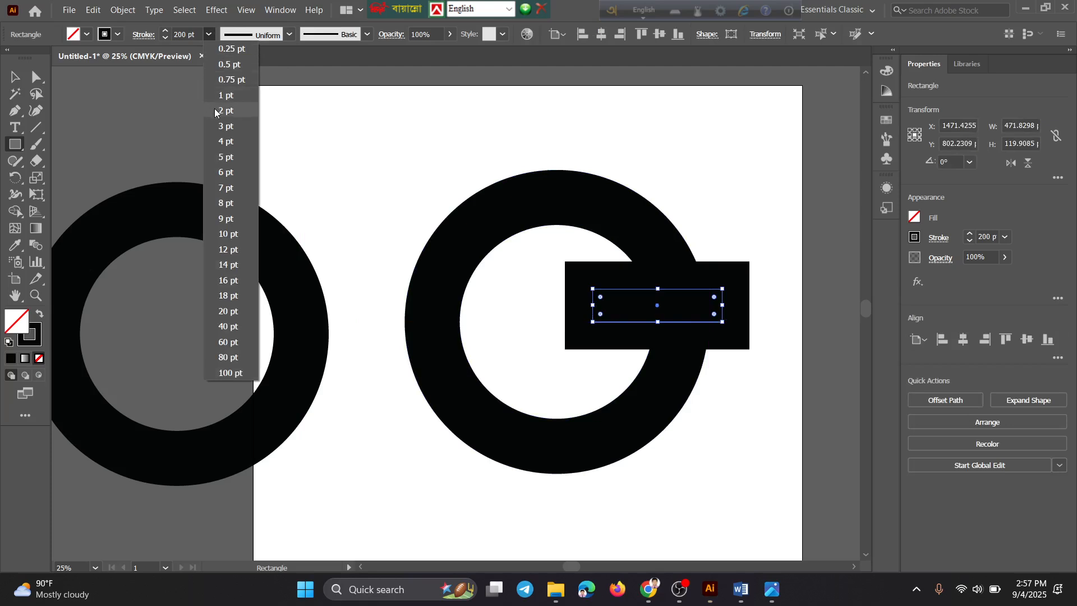
click(227, 97)
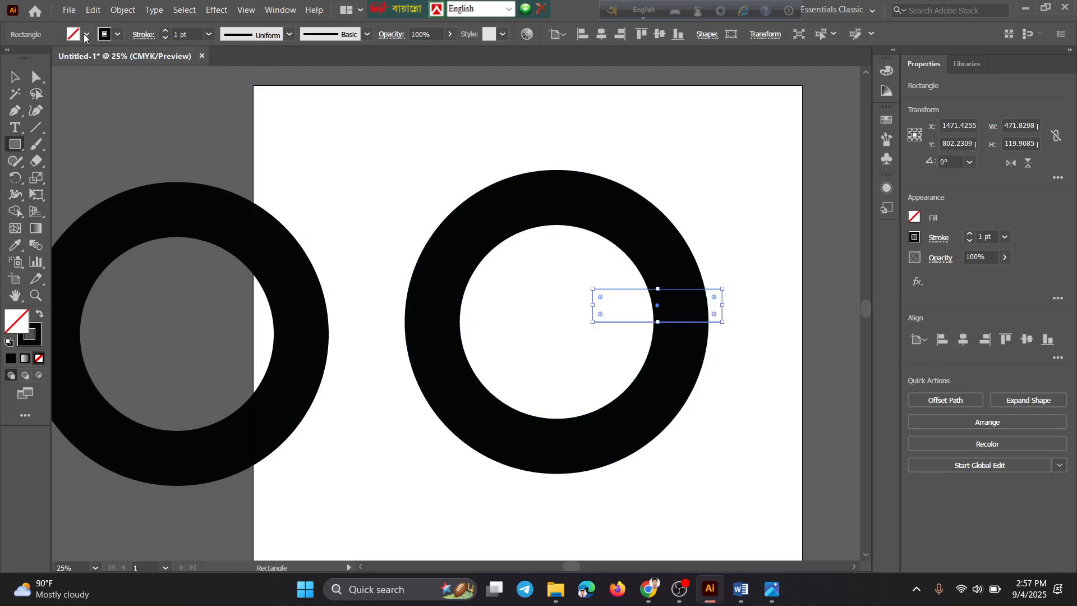
click(85, 34)
click(39, 58)
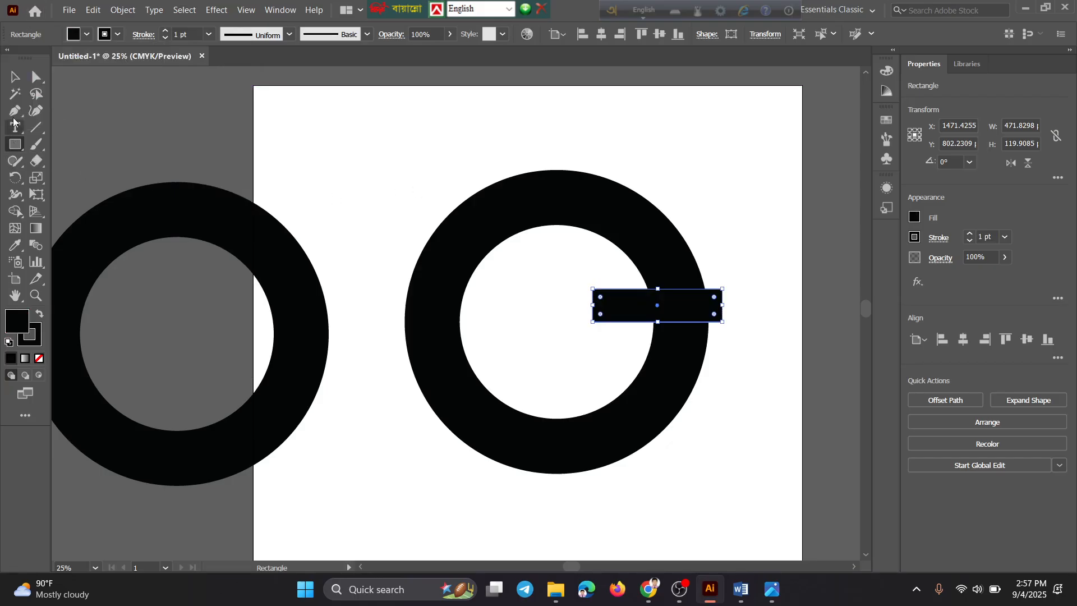
Shift the horizontal bar about 25 px left and 44 px down across the ring's right side.
click(16, 77)
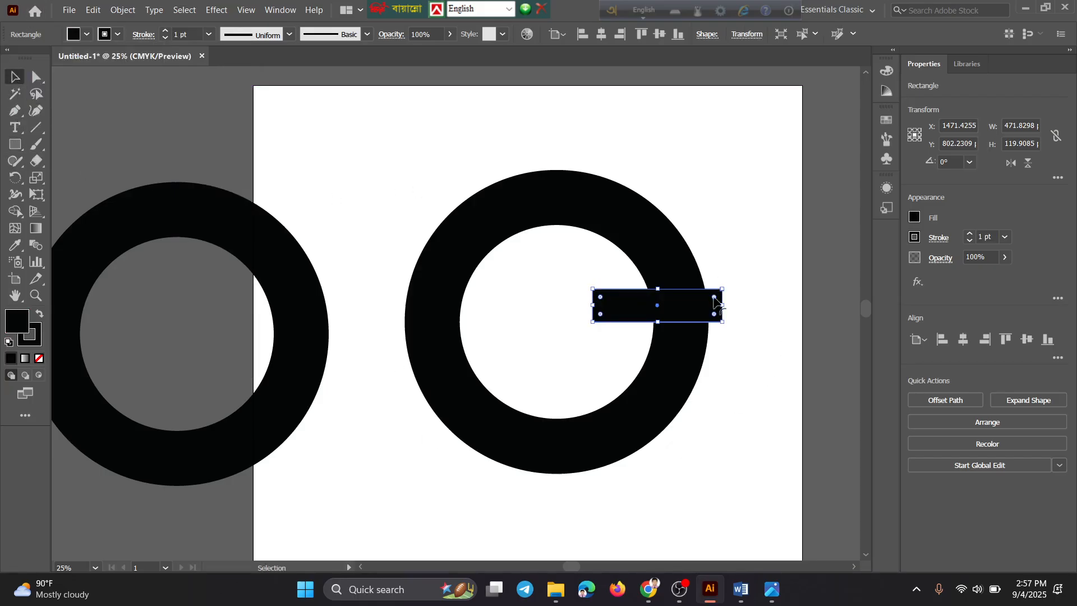
drag(709, 312, 703, 324)
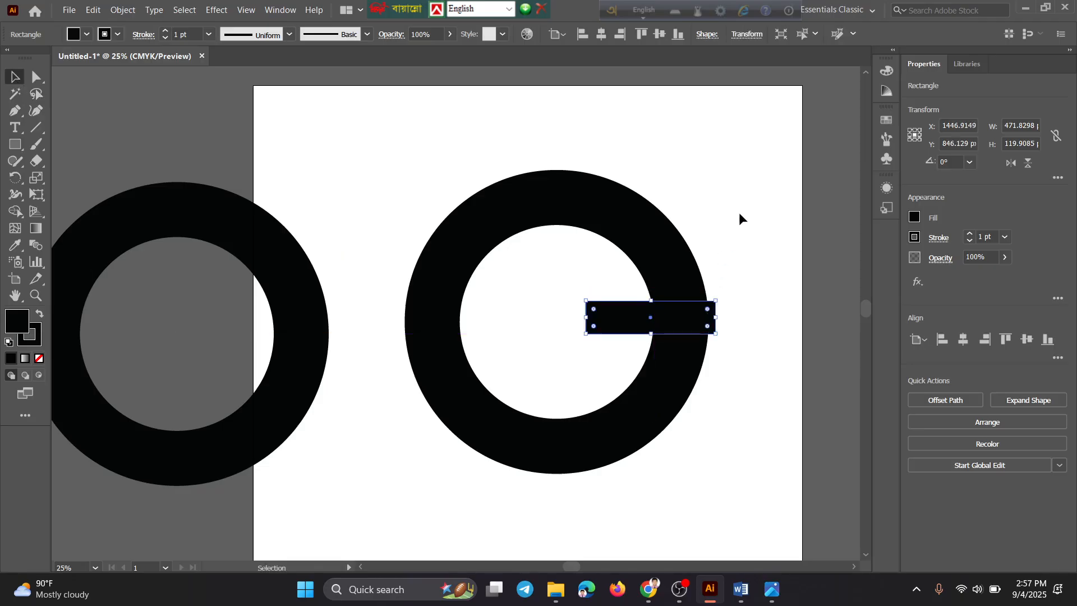
click(739, 217)
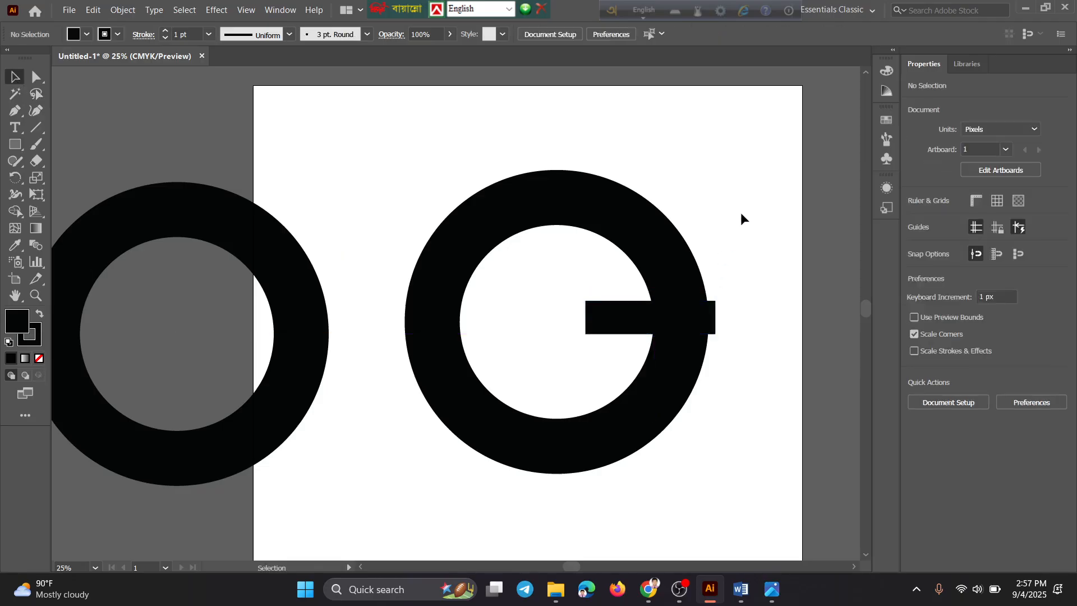
click(688, 313)
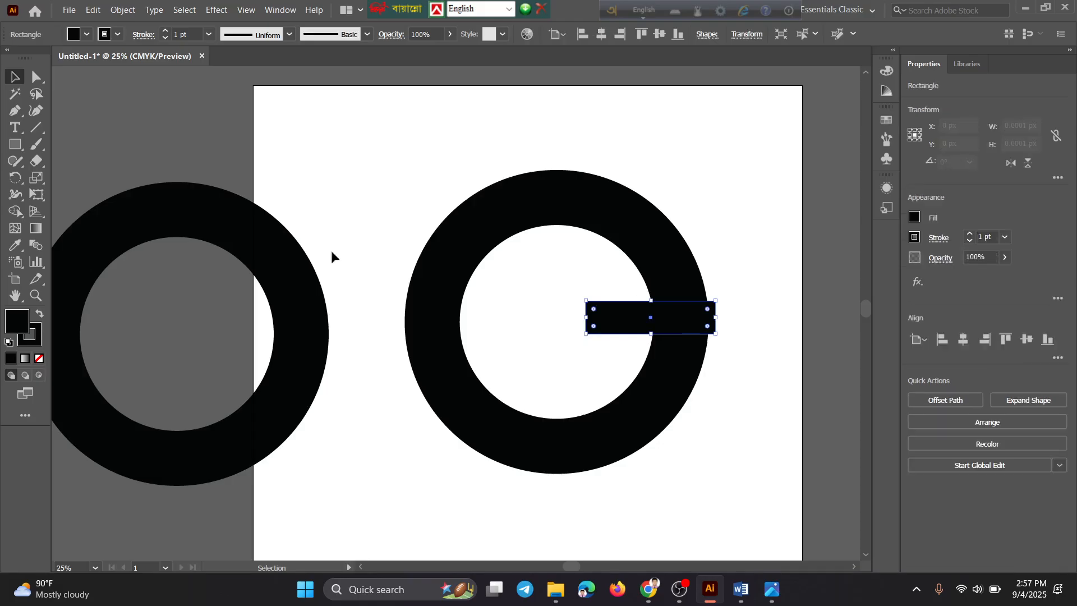
Draw a vertical rectangle about 105 × 549 px and position it across the ring's top, near its vertical centre line.
click(9, 144)
drag(528, 138, 555, 288)
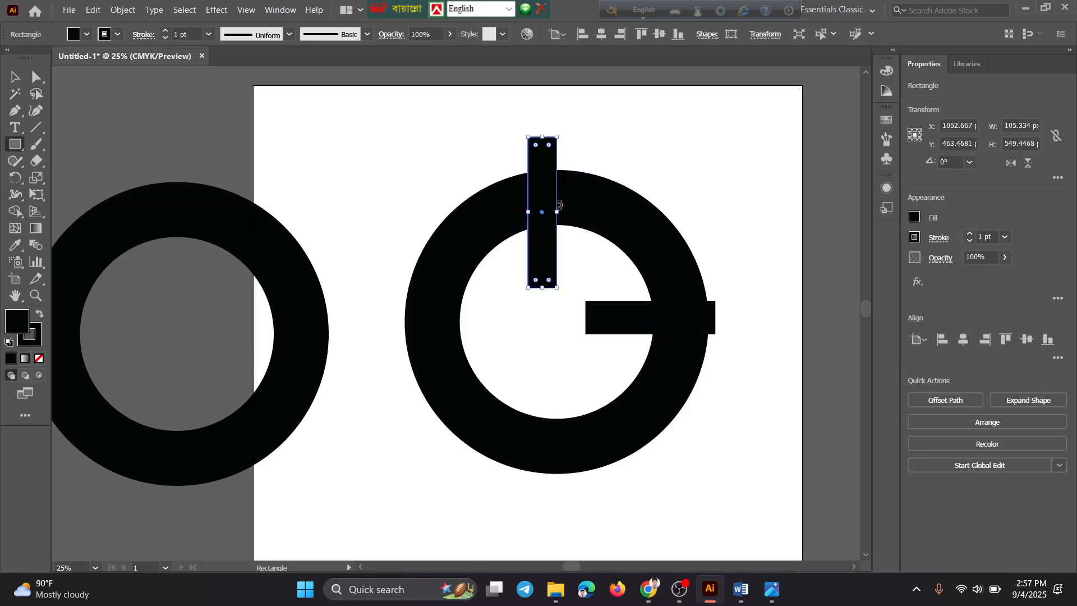
click(15, 77)
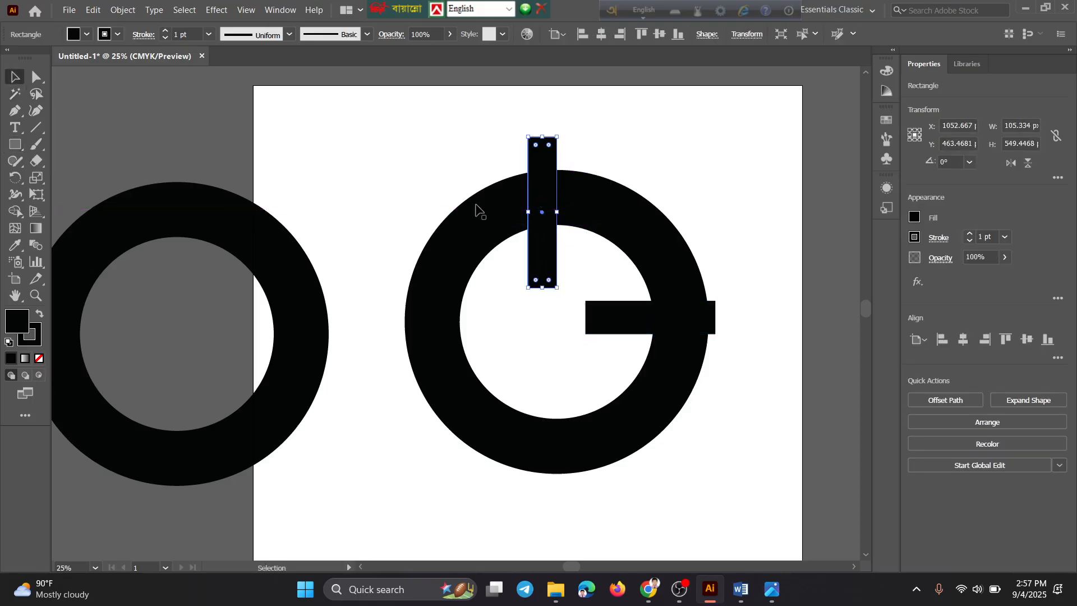
drag(540, 205, 548, 212)
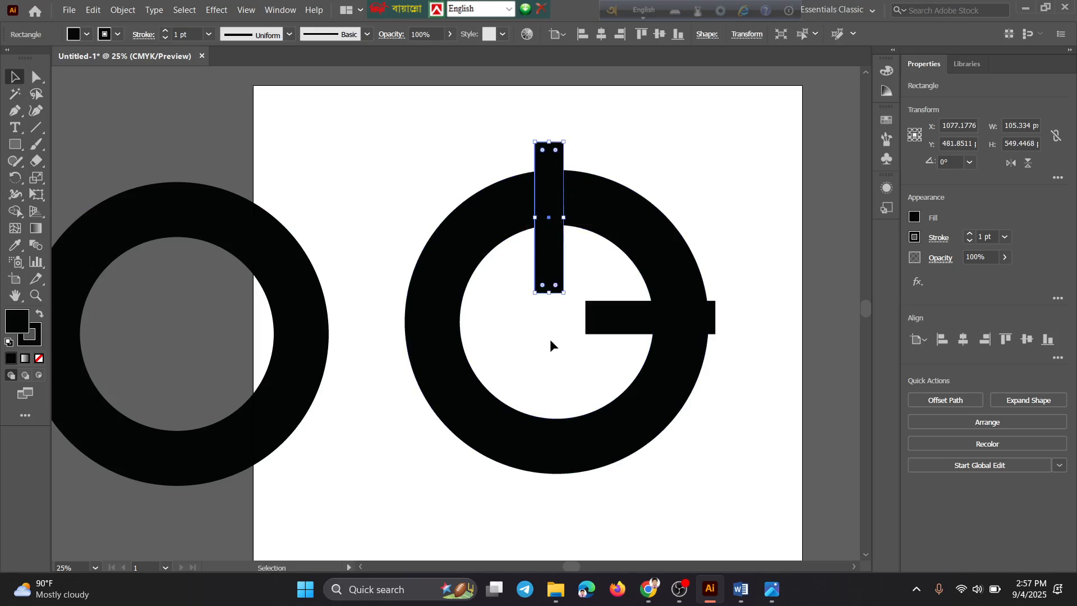
Move the horizontal bar down about 27 px, close to the ring's mid-height.
click(615, 325)
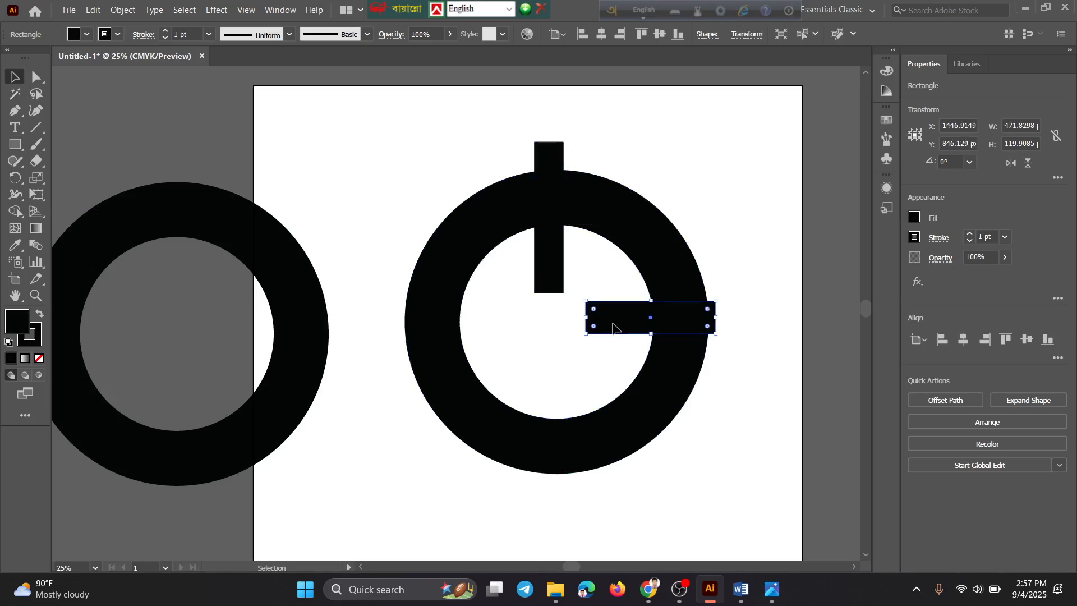
drag(613, 327, 612, 333)
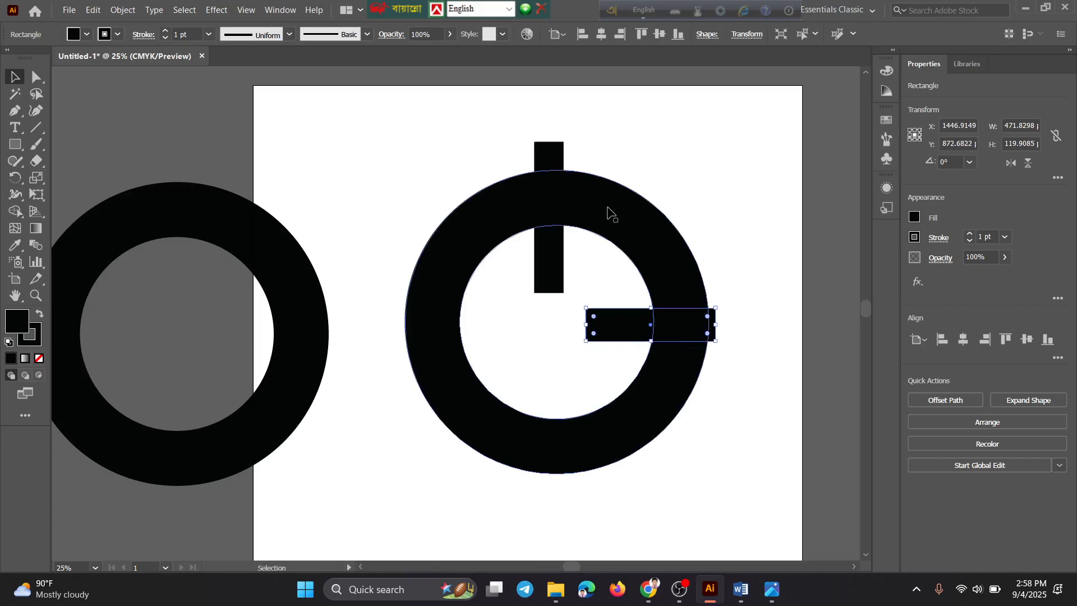
click(548, 278)
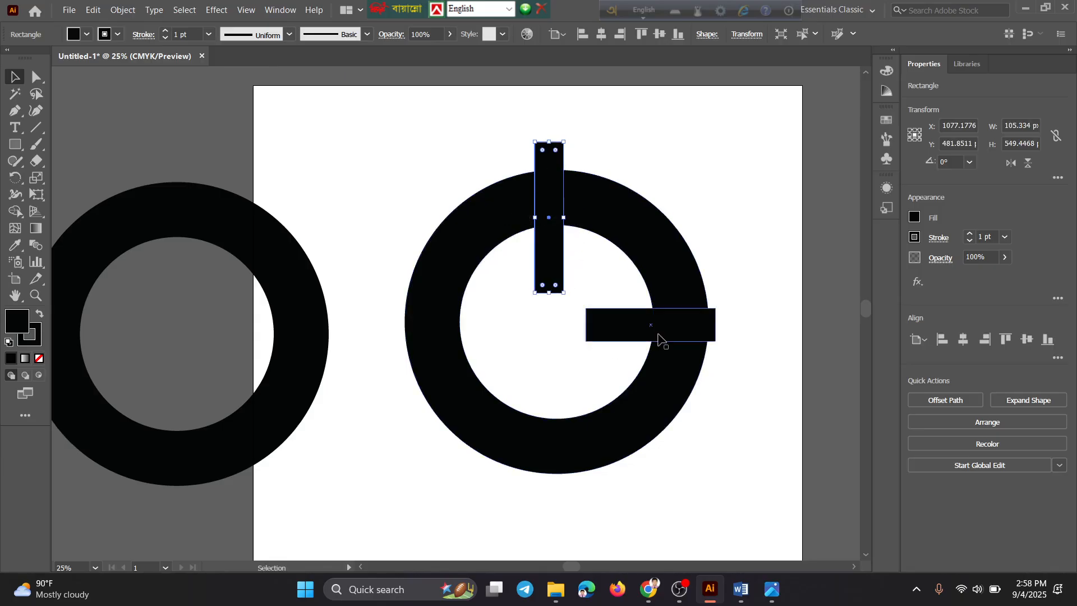
Select the ring with both bars and remove the vertical bar's end protruding above the ring using the Shape Builder tool.
drag(385, 97, 743, 510)
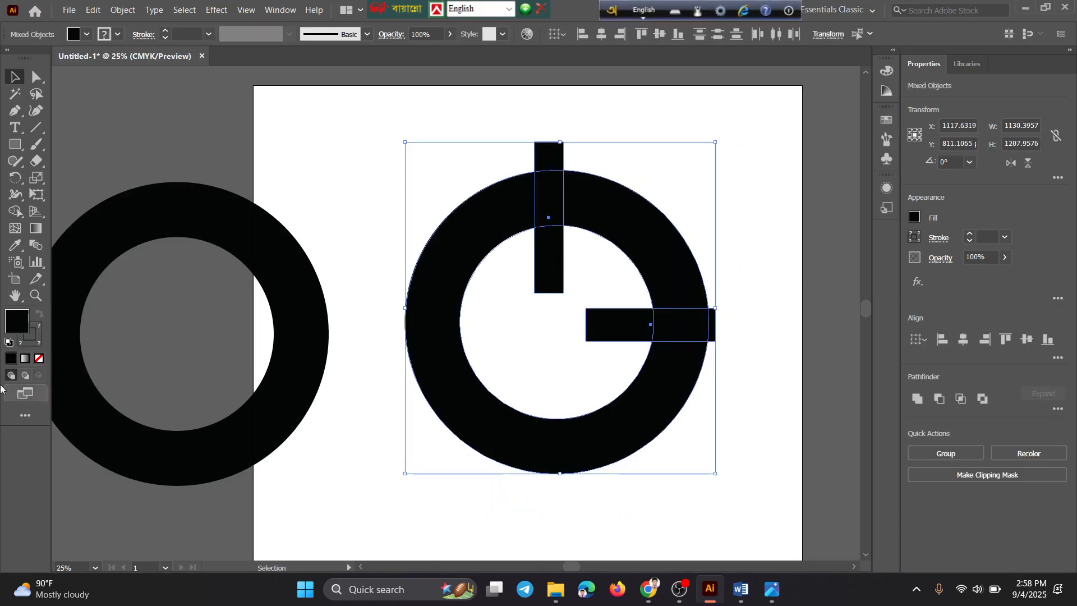
click(14, 216)
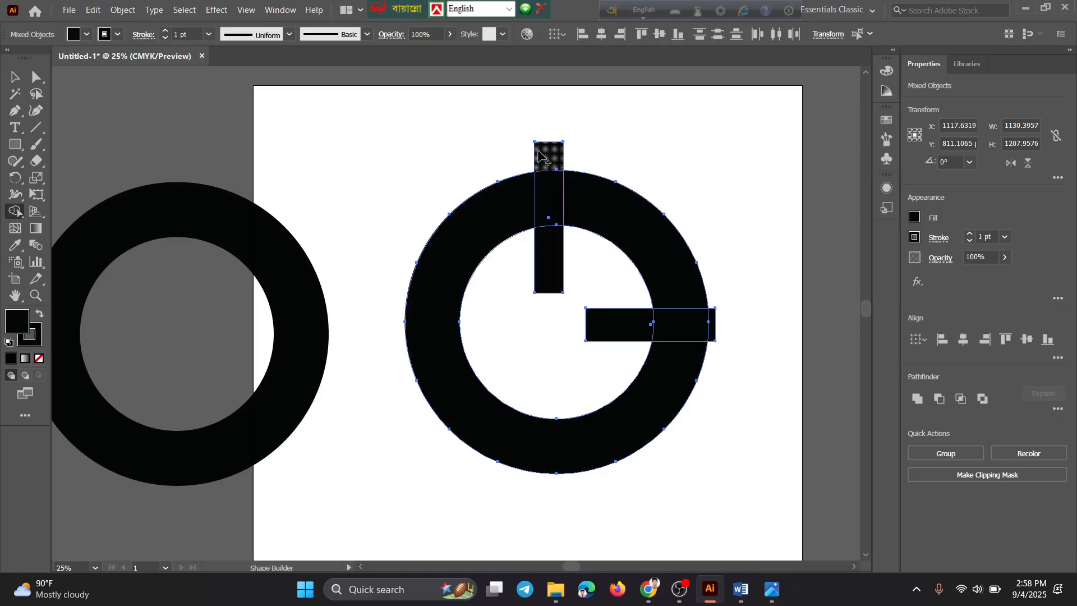
drag(527, 153, 591, 157)
drag(730, 195, 728, 197)
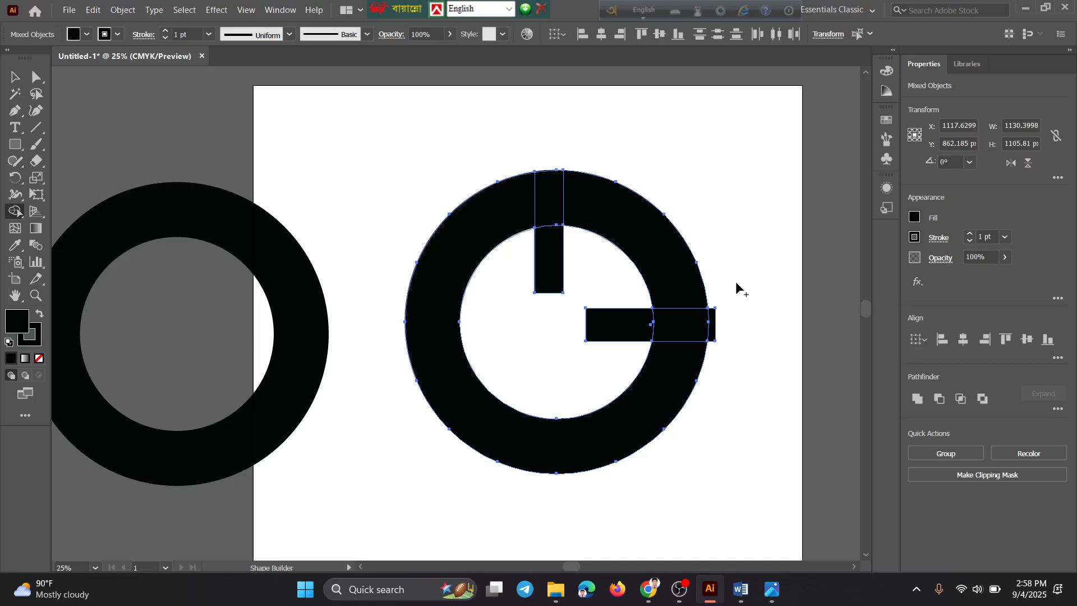
Remove the horizontal bar's end protruding beyond the ring and the ring's upper-right arc between the two bars using the Shape Builder tool.
scroll(735, 281, up, 1)
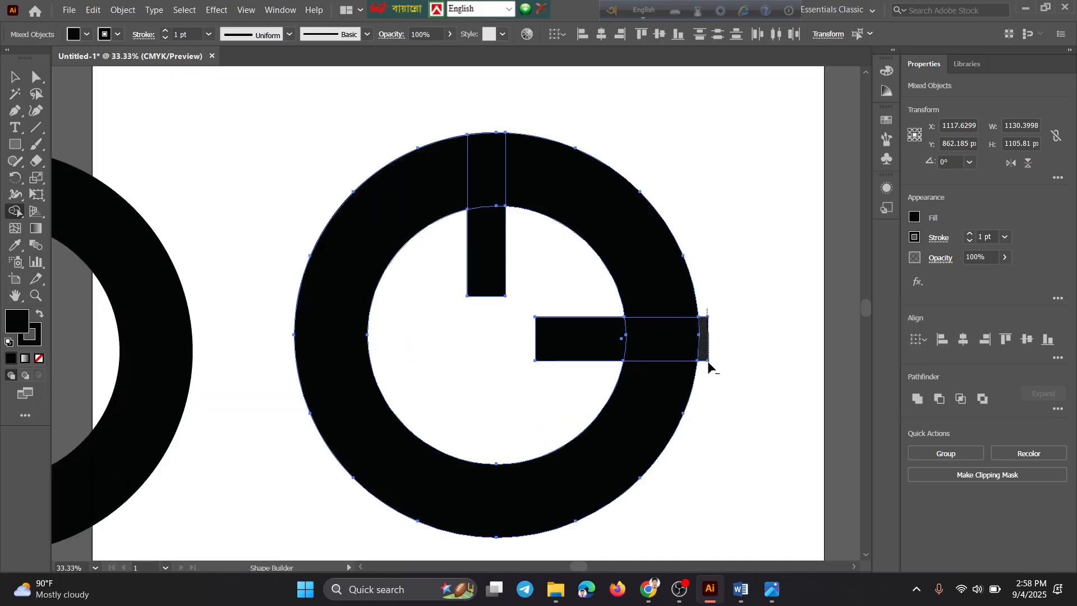
alt+click(706, 339)
mouse_move(690, 199)
mouse_down()
mouse_move(603, 224)
mouse_move(562, 260)
mouse_up()
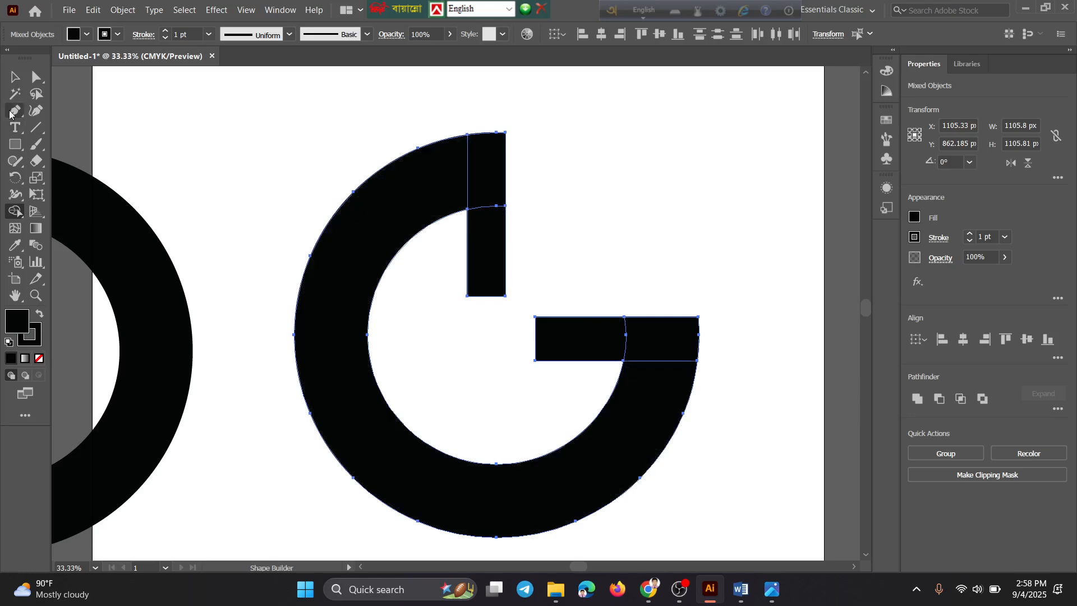
click(14, 77)
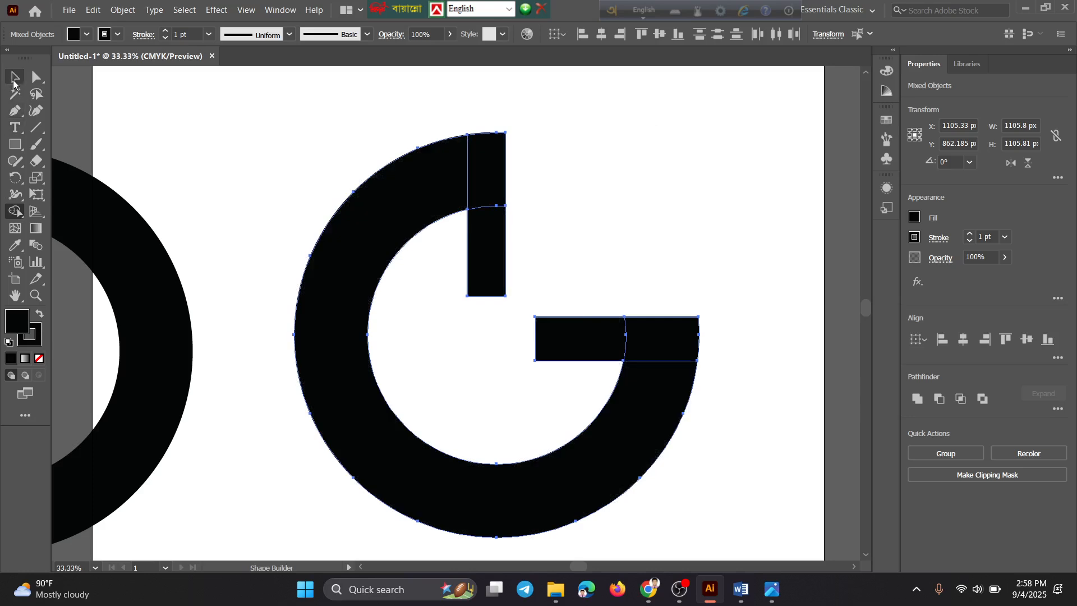
click(755, 314)
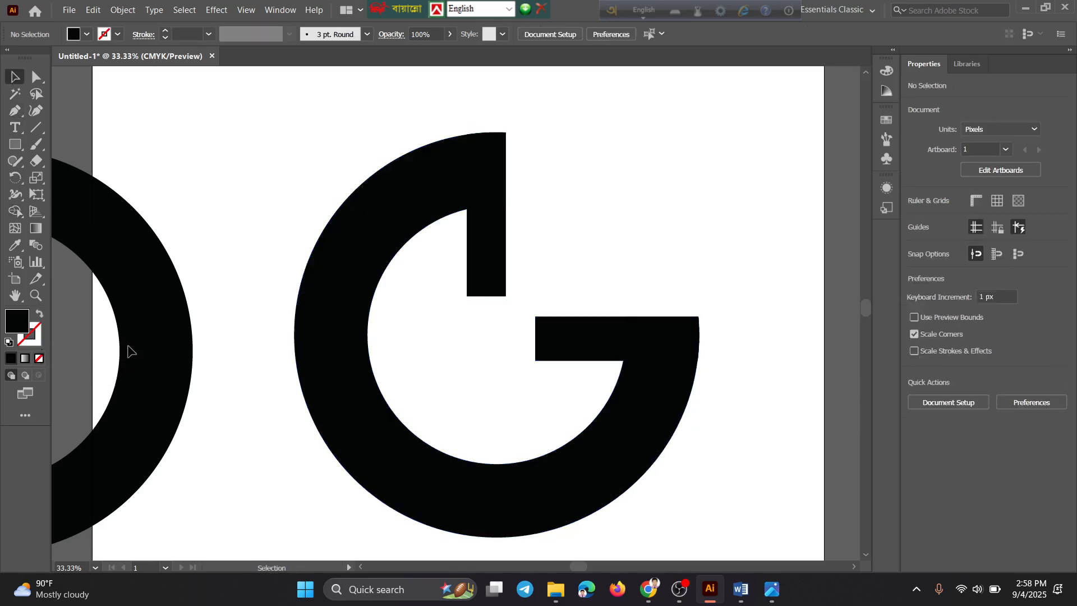
Move the spare ring from beside the artboard onto the G shape and set its stroke weight to 80 pt.
click(155, 330)
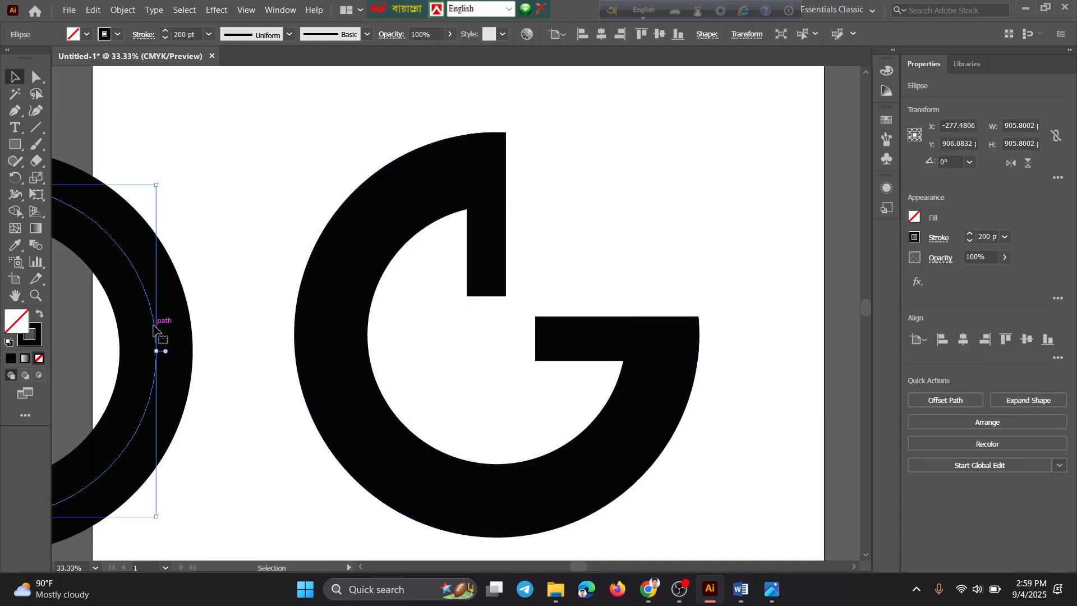
drag(155, 330, 662, 304)
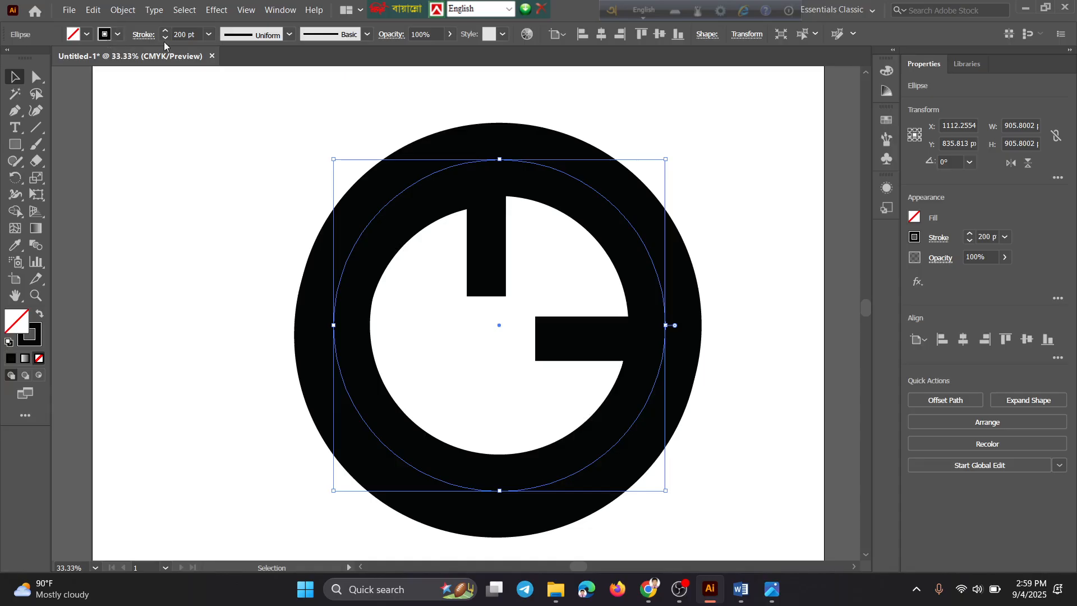
click(210, 34)
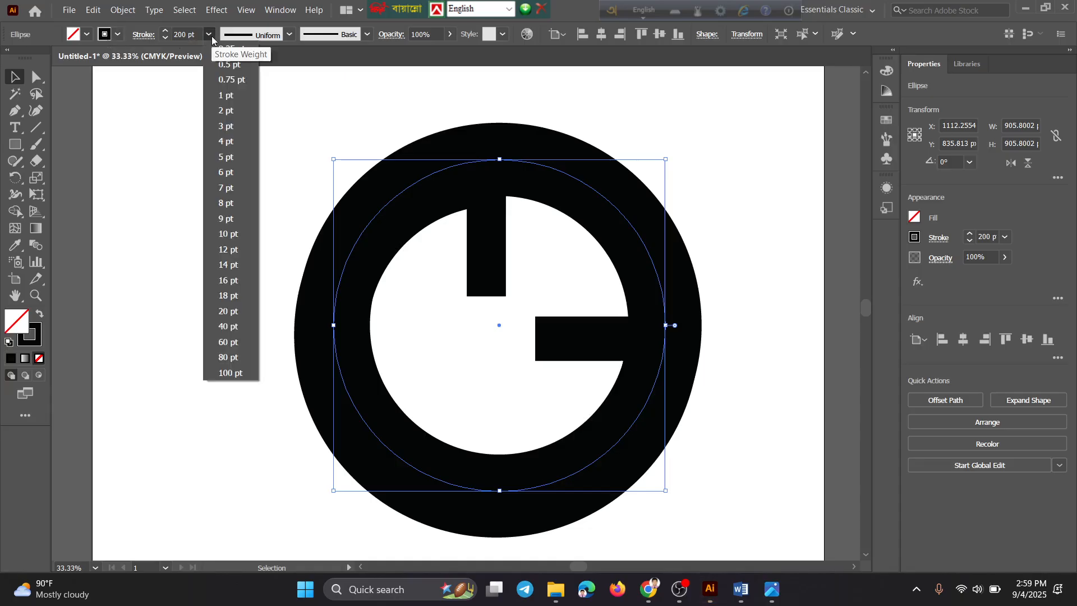
click(233, 352)
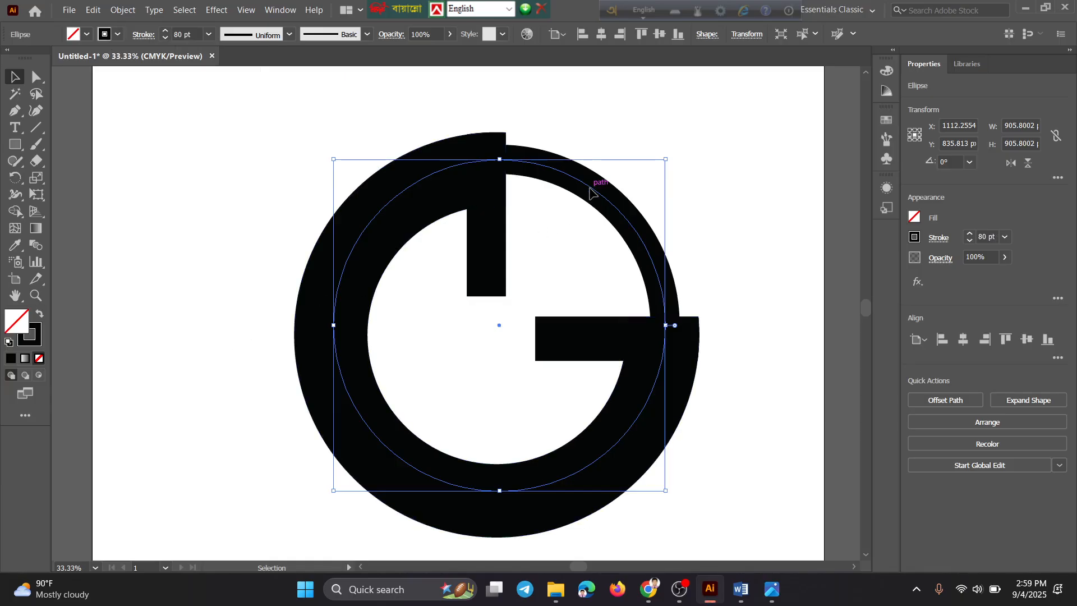
Shift the thinner ring about 37 px down and 17 px left to centre it within the G's thick band.
drag(589, 184, 588, 198)
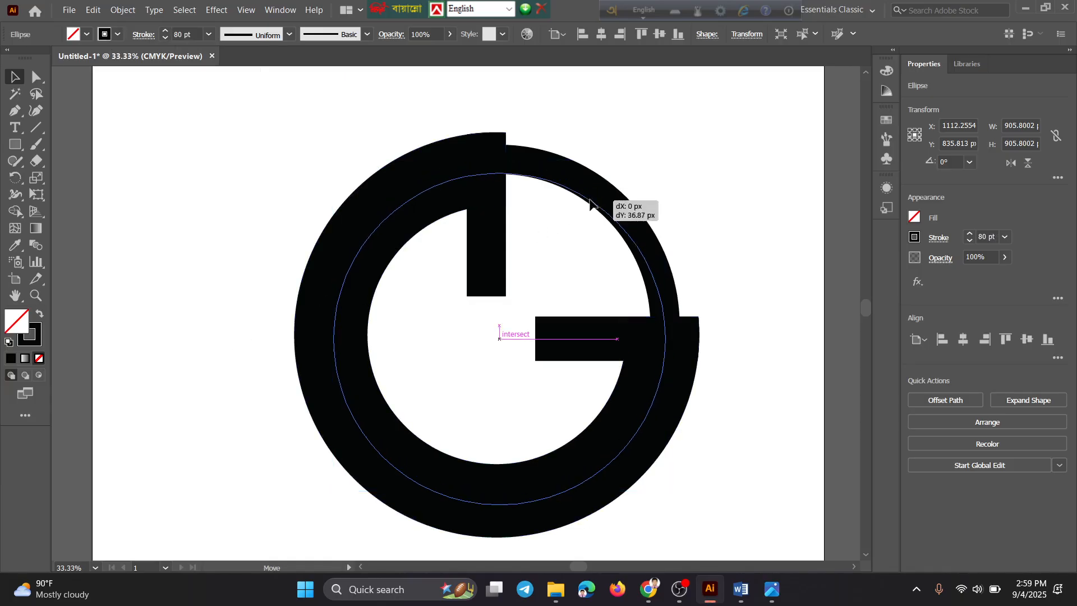
drag(589, 203, 586, 203)
click(733, 233)
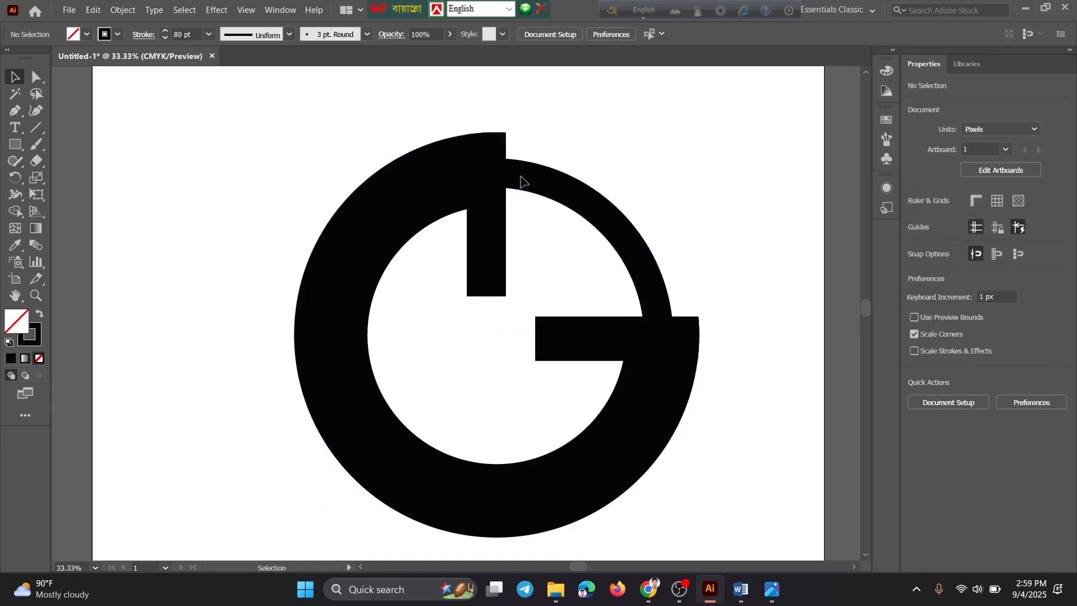
Expand the thin 80 pt ring's fill and stroke into an outlined shape.
click(645, 274)
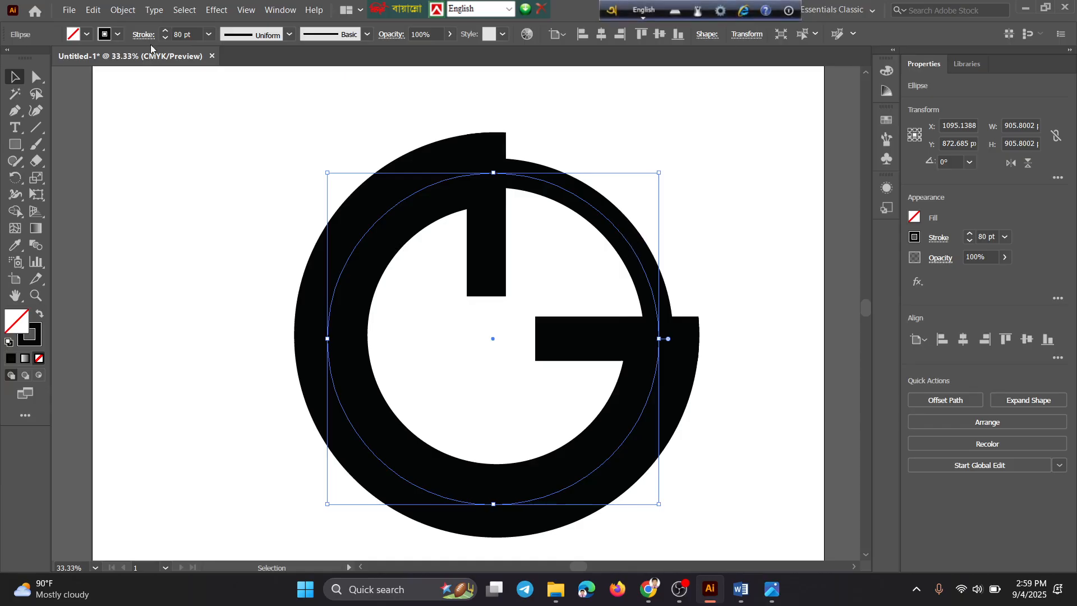
click(120, 11)
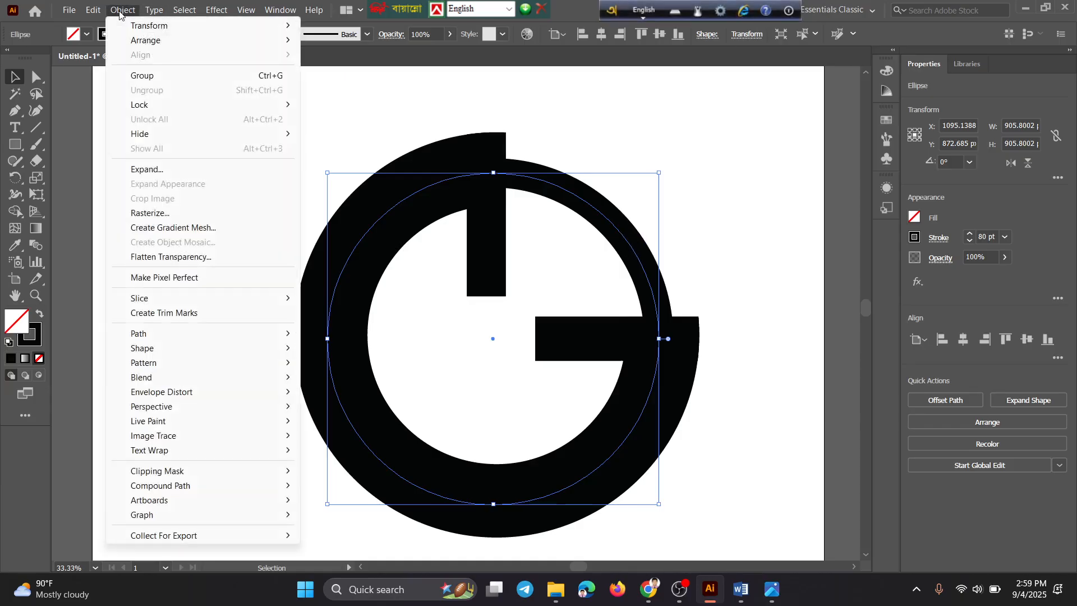
click(140, 169)
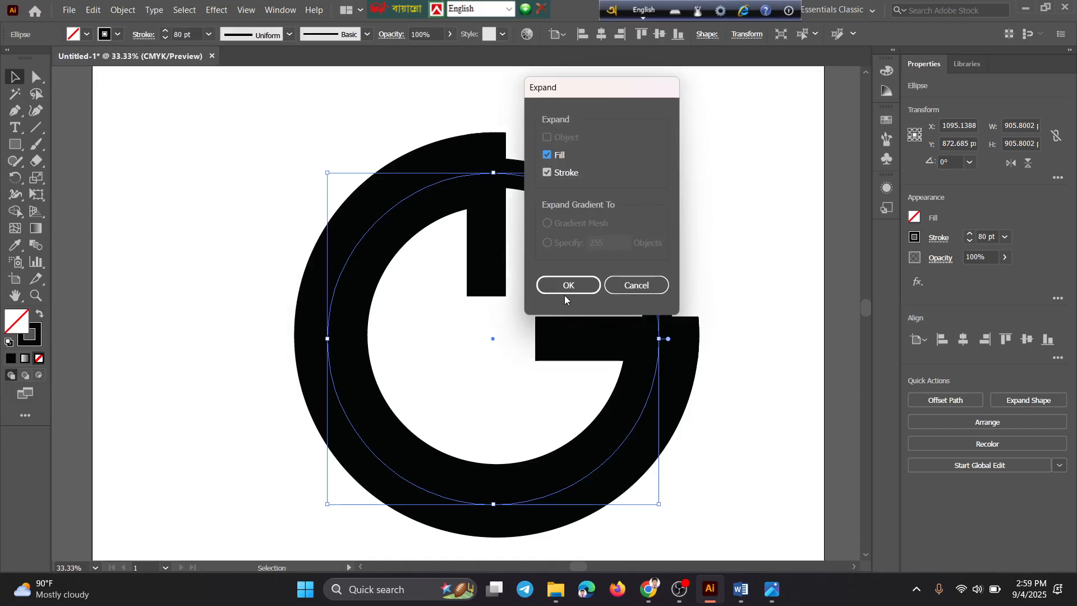
click(563, 283)
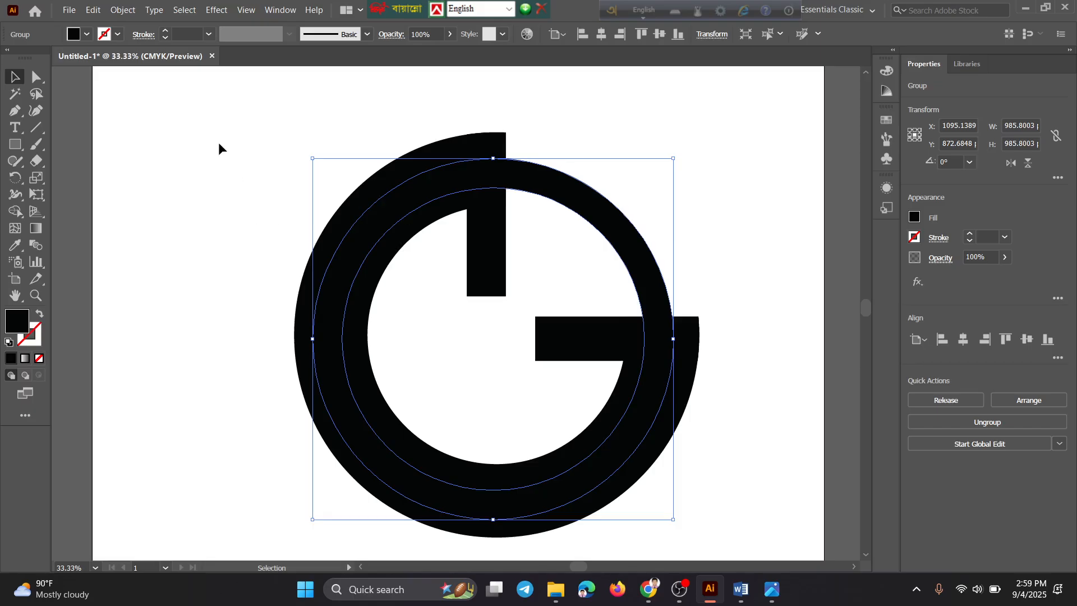
Select all shapes for the Shape Builder tool, and switch to Photos to check the reference logo's mark.
key(ctrl+a)
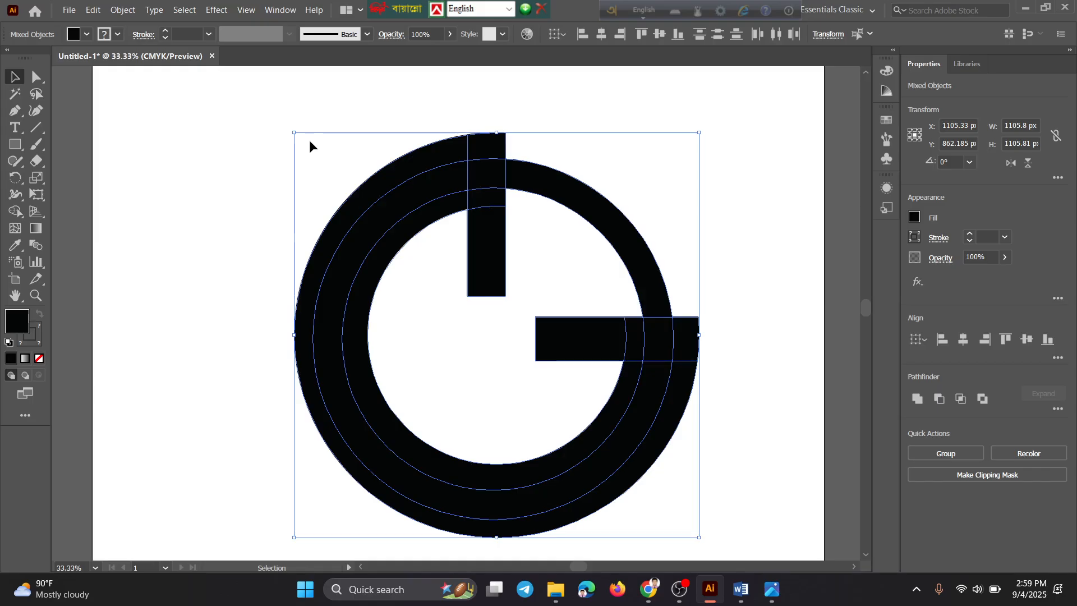
click(15, 211)
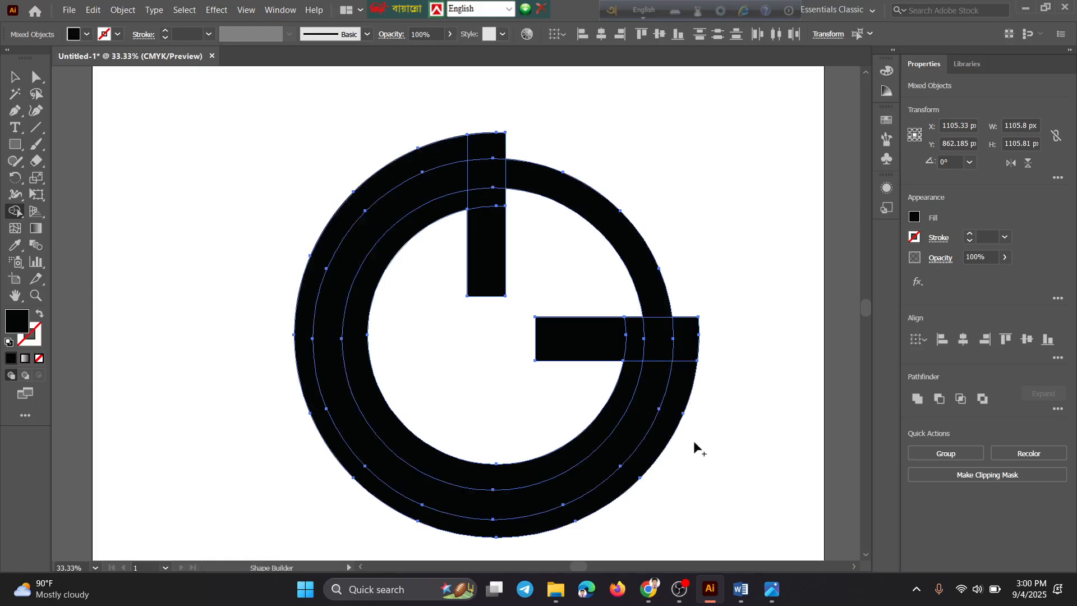
click(772, 589)
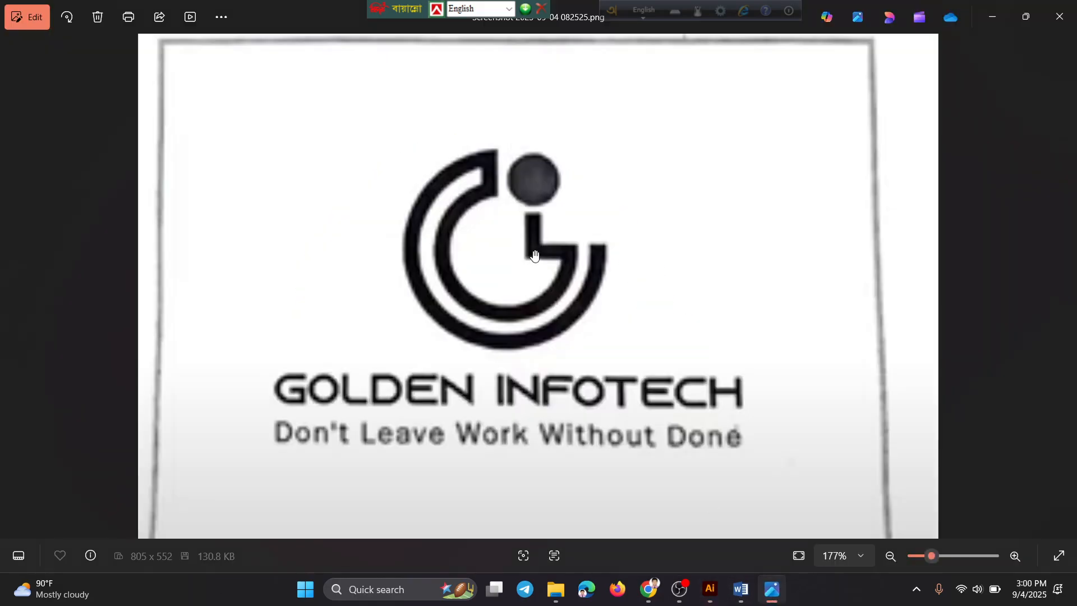
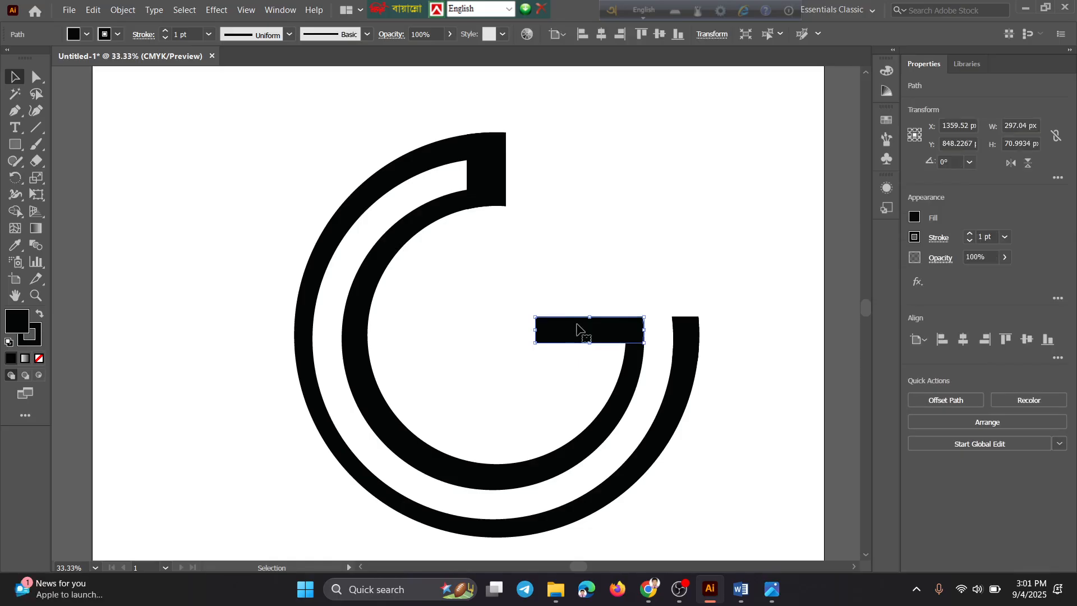
Duplicate the G's horizontal bar about 178 px above the original and rotate the copy to 90°.
drag(579, 330, 578, 274)
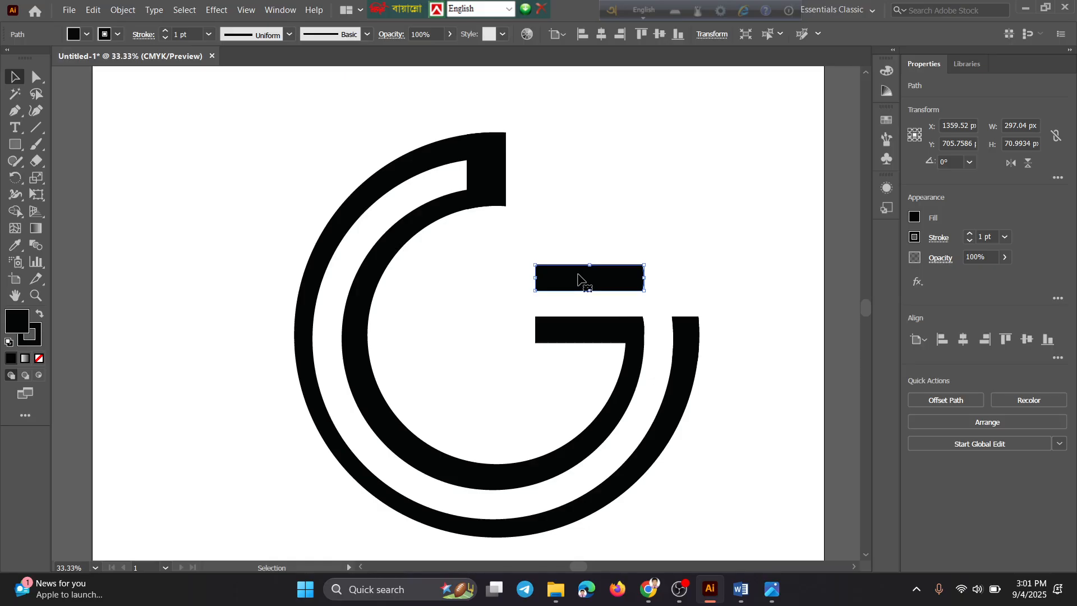
drag(579, 279, 579, 266)
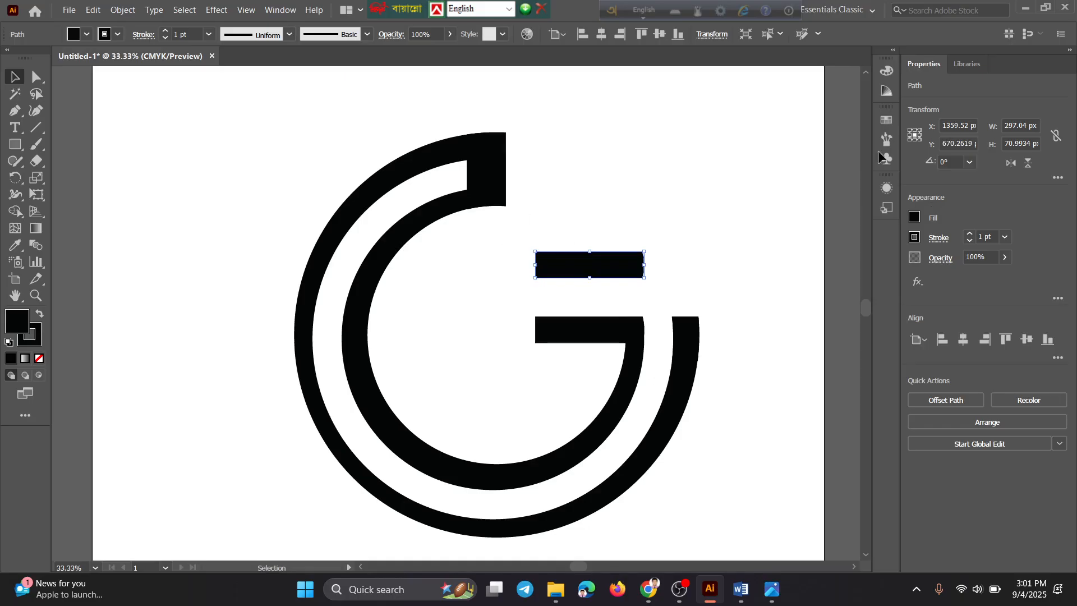
click(970, 161)
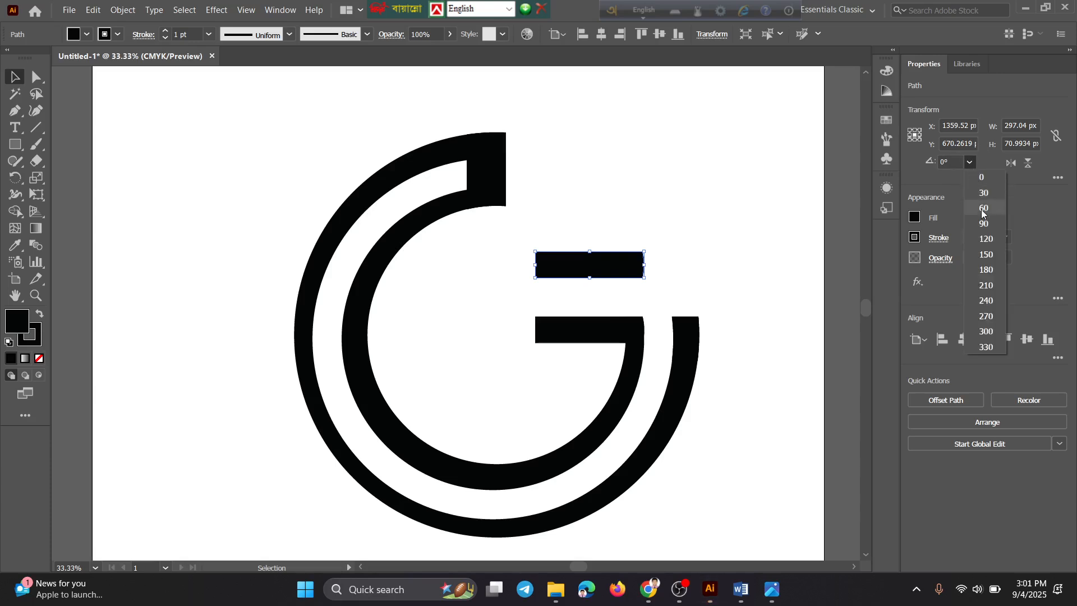
click(988, 227)
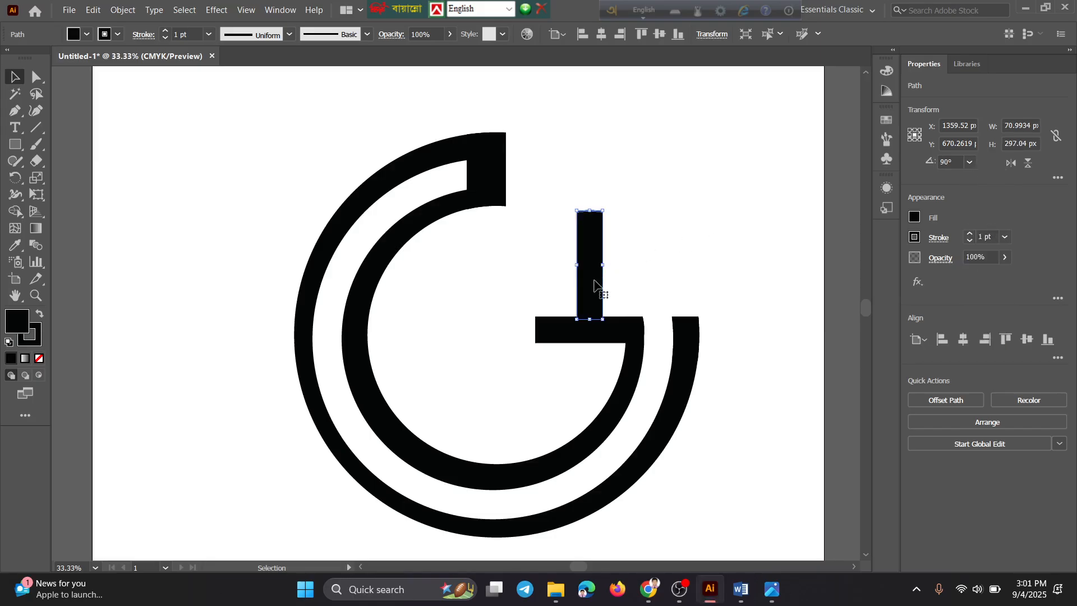
Place the vertical bar over the horizontal bar's left end, aligning their left and bottom edges to form an L.
drag(594, 286, 552, 301)
click(596, 298)
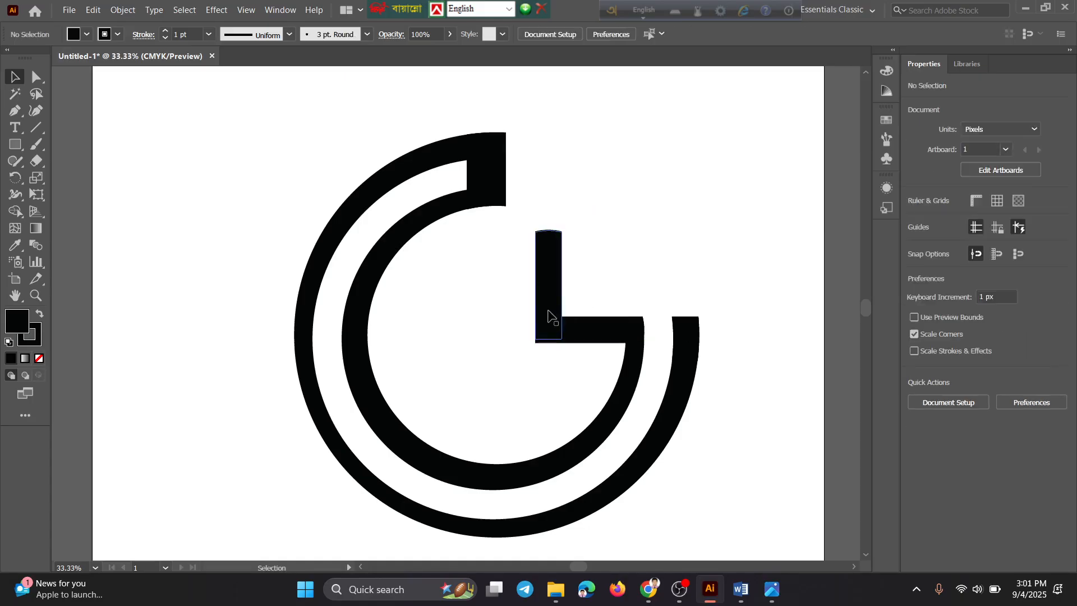
click(546, 314)
key(Down)
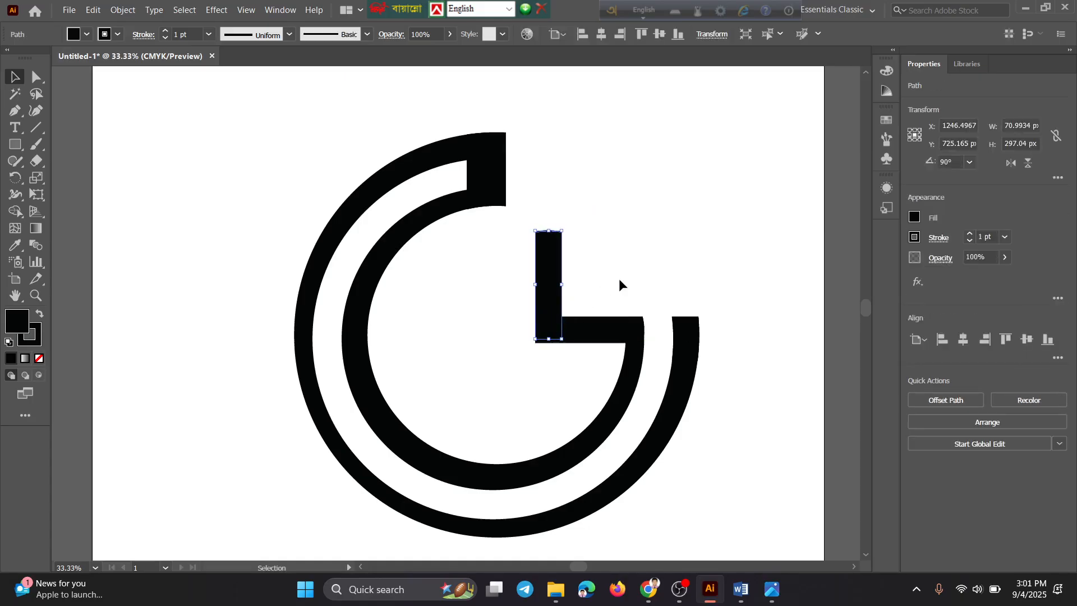
key(ctrl+1)
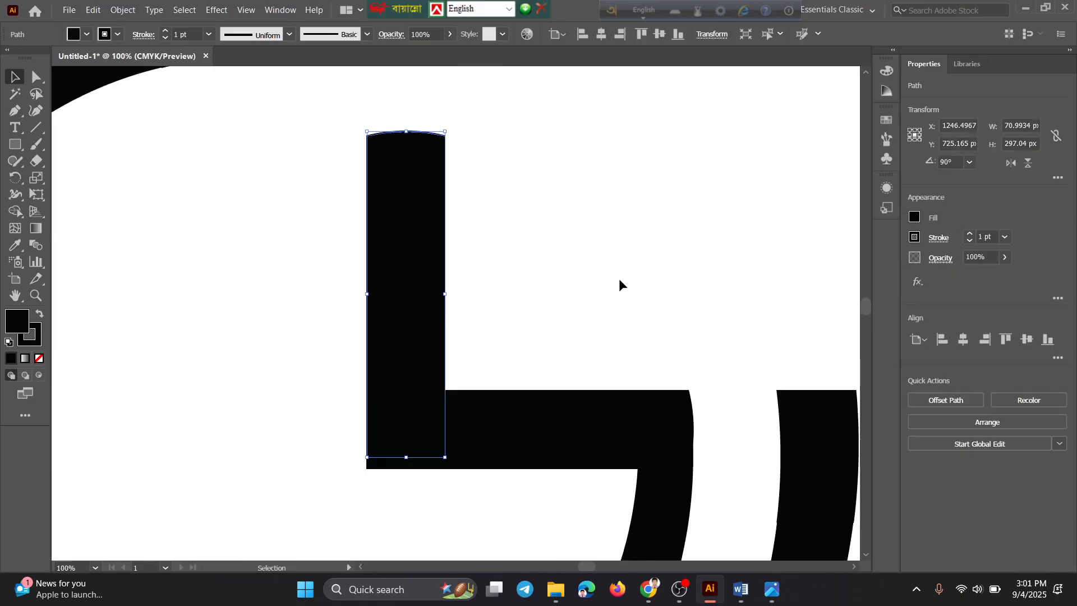
click(588, 303)
click(393, 380)
drag(405, 346, 407, 371)
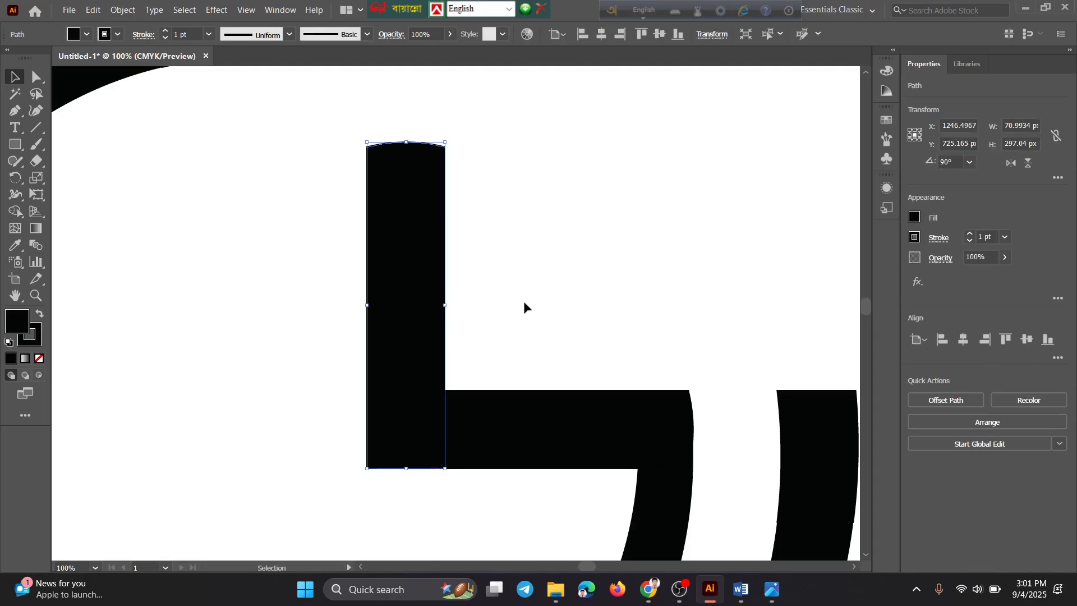
click(588, 261)
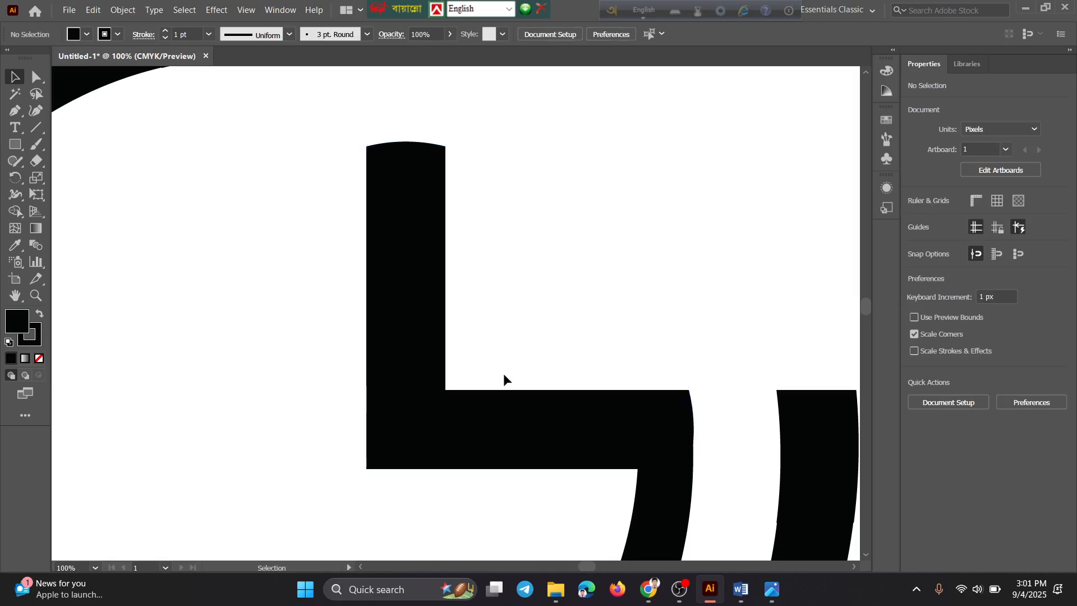
Inspect the joint between the vertical and horizontal bars, and check the separate pieces of the whole mark.
scroll(504, 379, up, 2)
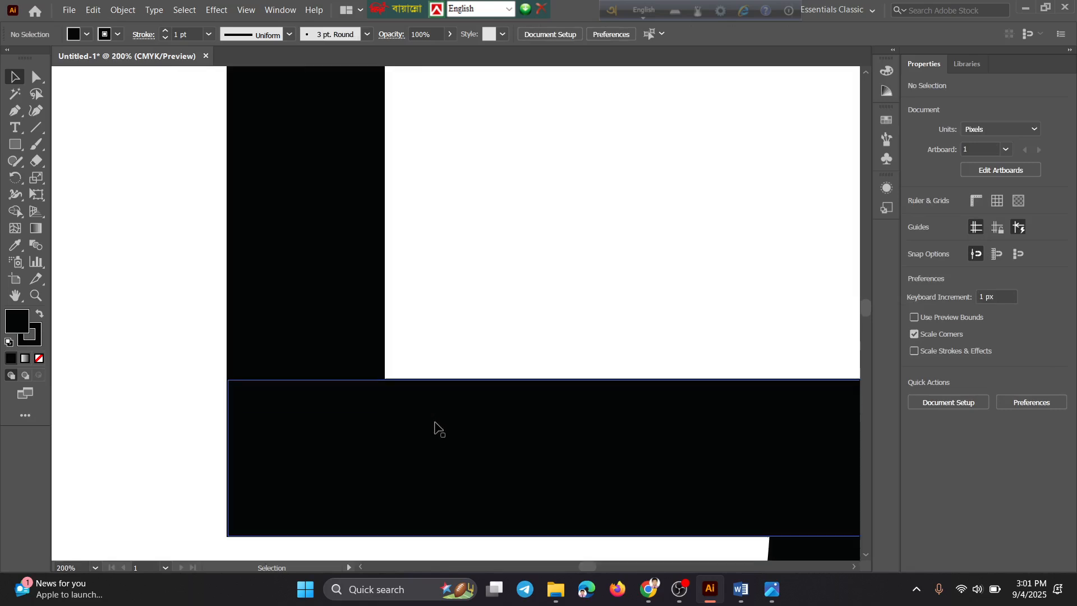
scroll(341, 452, down, 3)
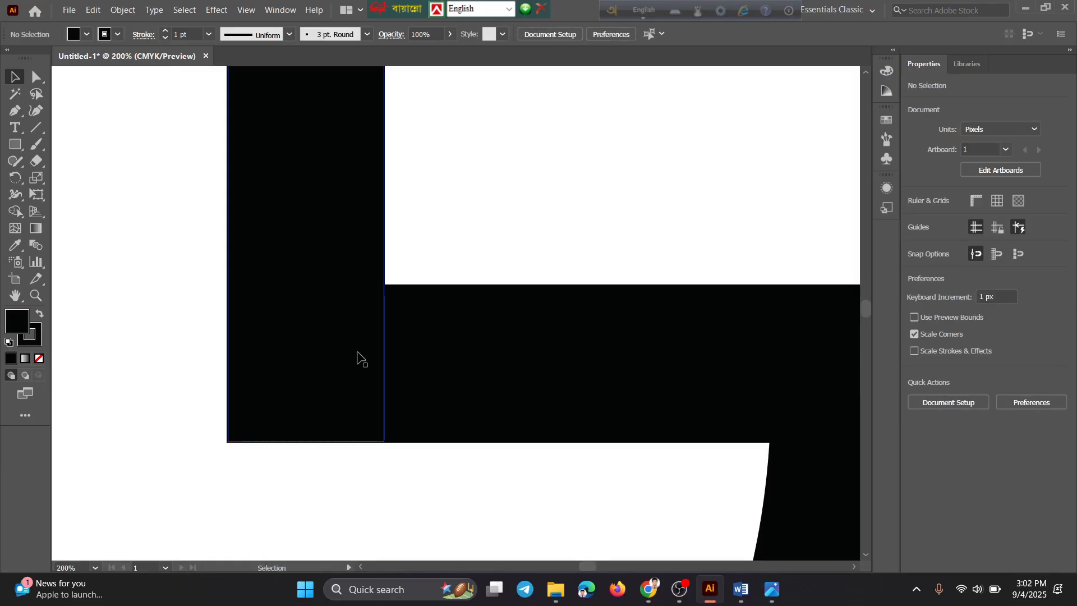
scroll(359, 357, down, 2)
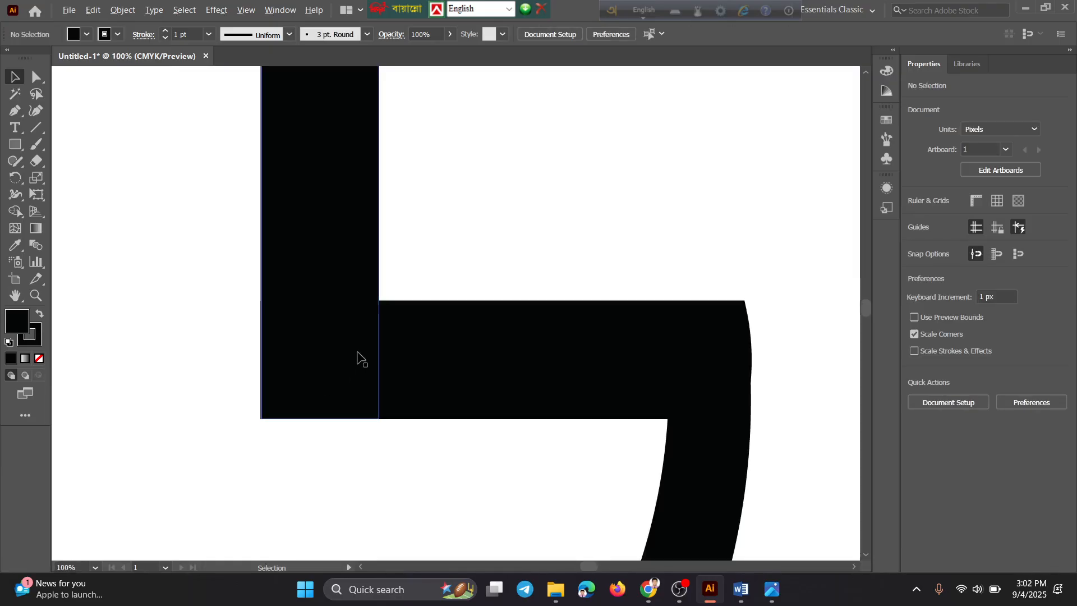
scroll(359, 357, down, 4)
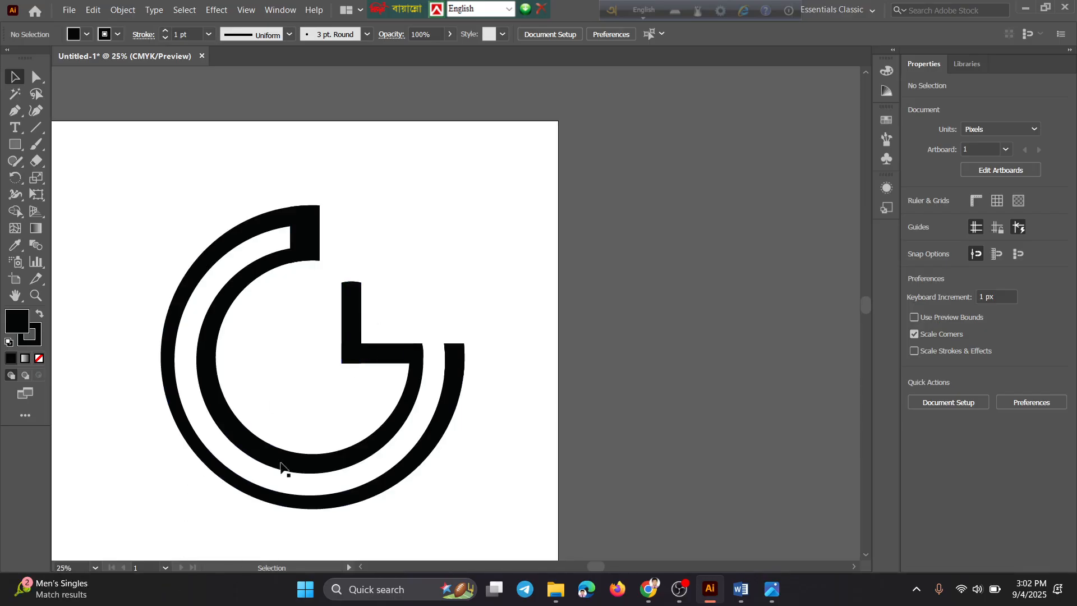
key(space)
drag(357, 438, 598, 370)
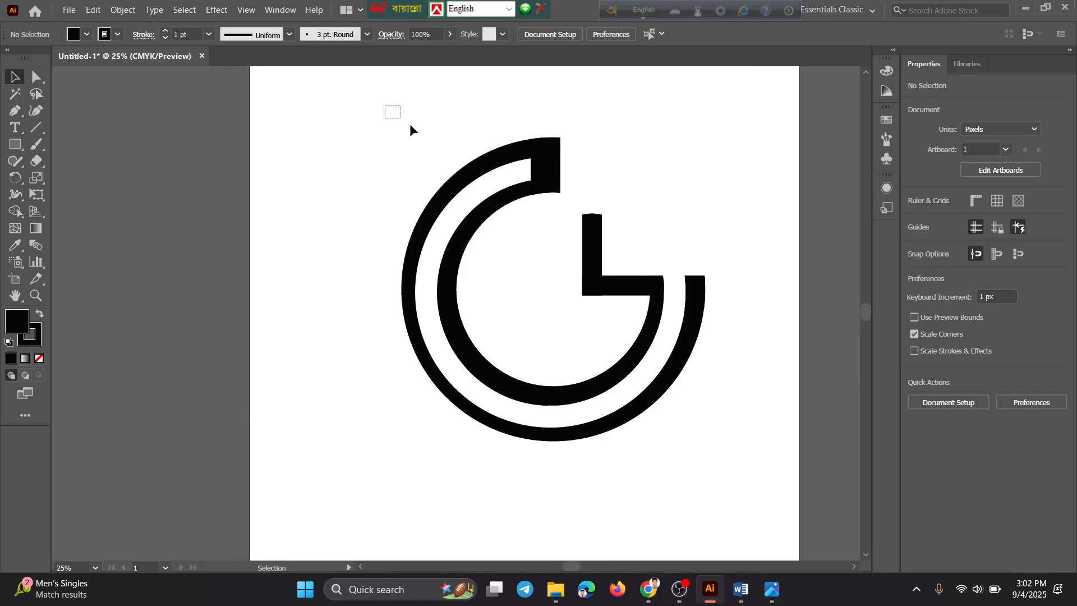
drag(410, 129, 738, 474)
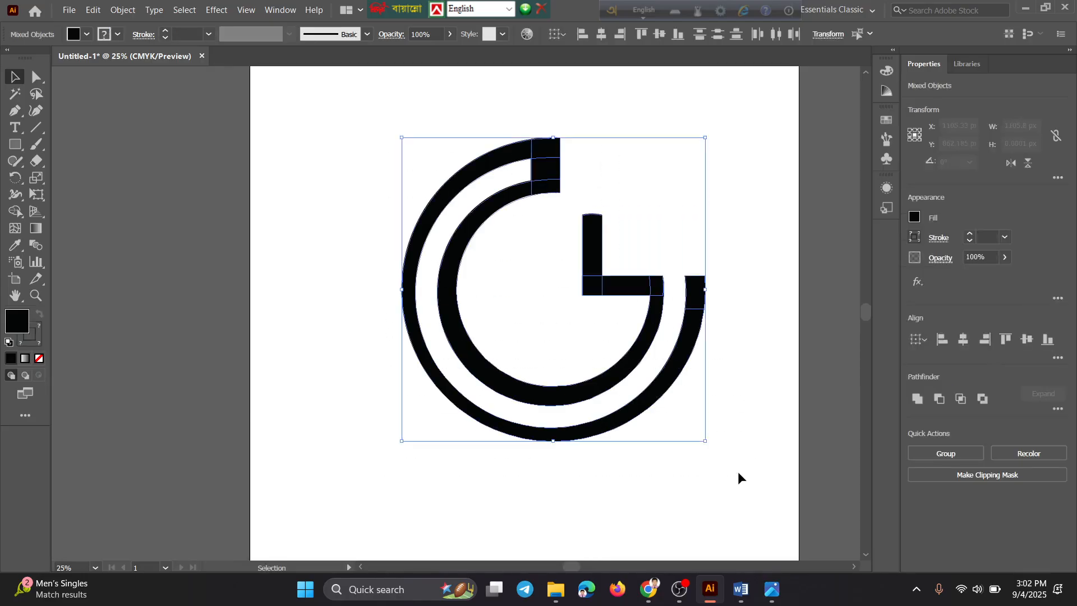
click(778, 267)
Shorten the vertical bar from its upper end by about one third, keeping its lower end on the horizontal bar.
click(597, 255)
scroll(597, 258, up, 2)
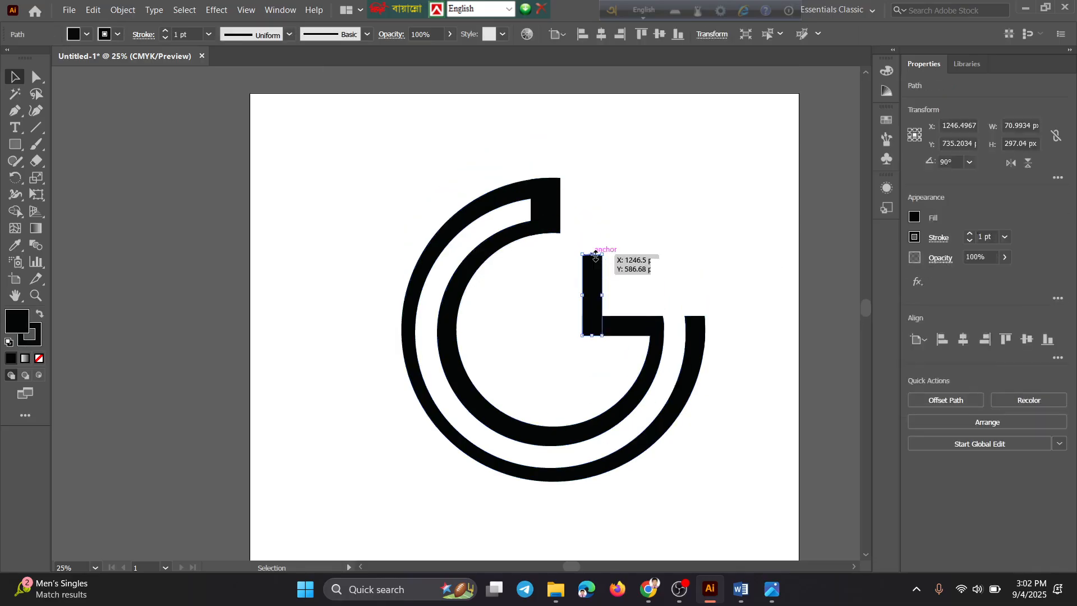
drag(595, 256, 595, 281)
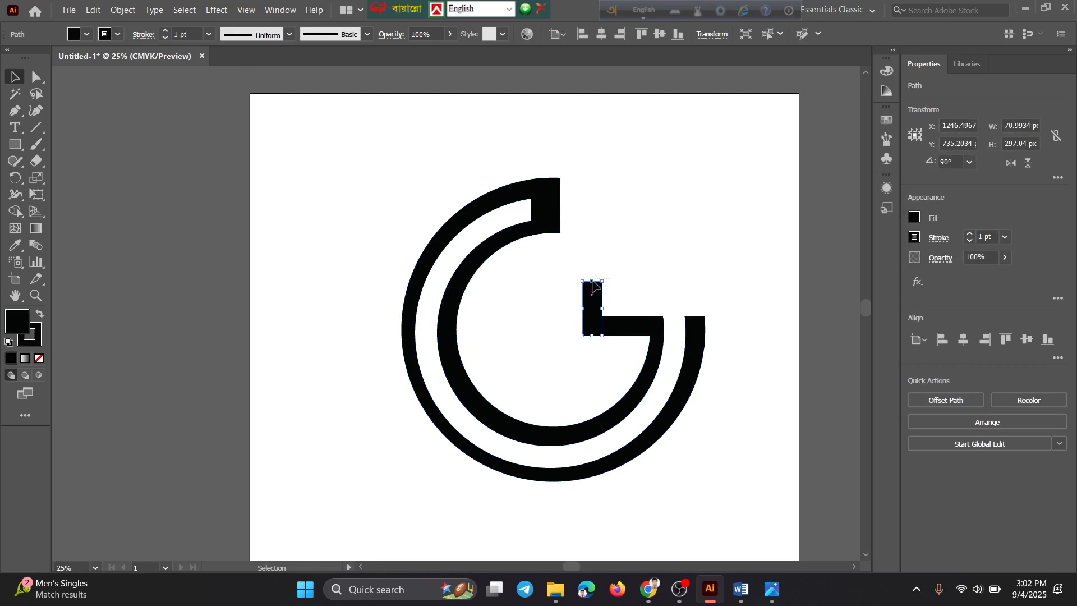
Draw a filled black circle about 172 px in diameter between the G's upper end and the short vertical bar.
click(675, 242)
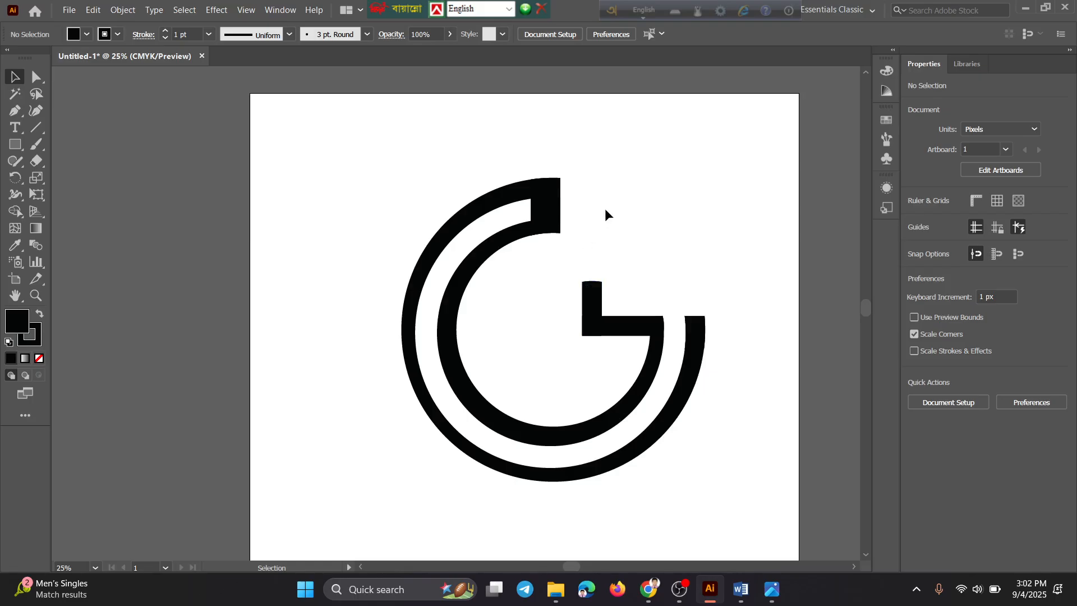
click(13, 162)
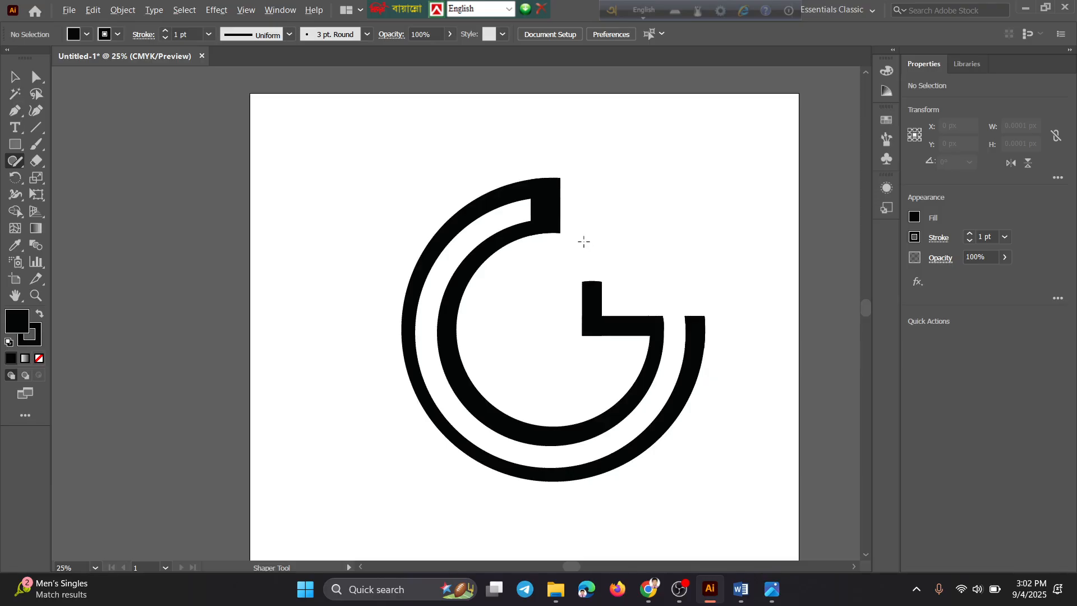
drag(582, 241, 594, 259)
drag(19, 144, 64, 175)
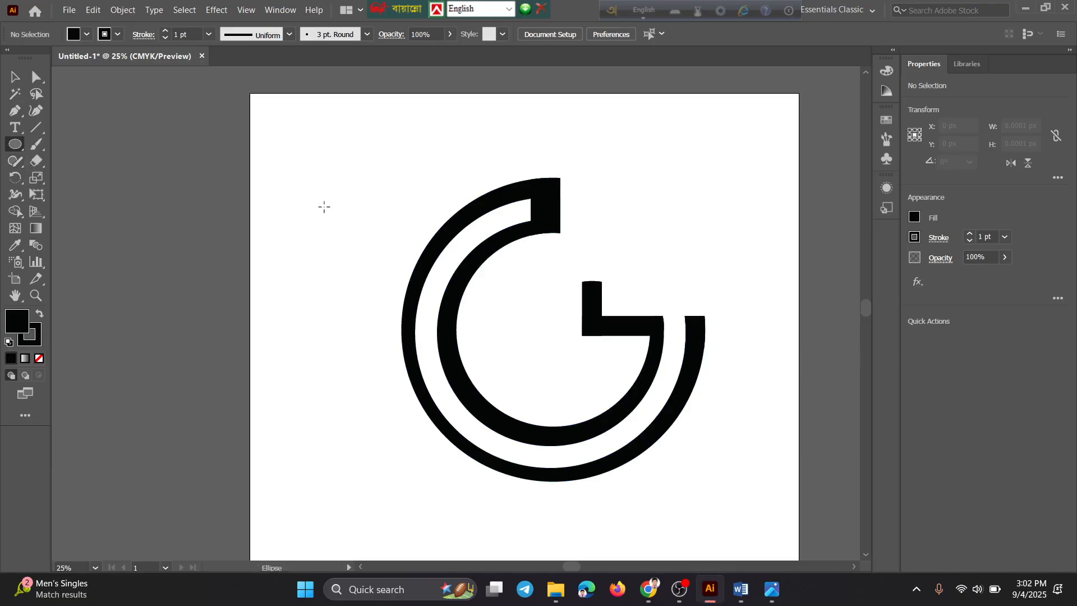
drag(578, 228, 608, 248)
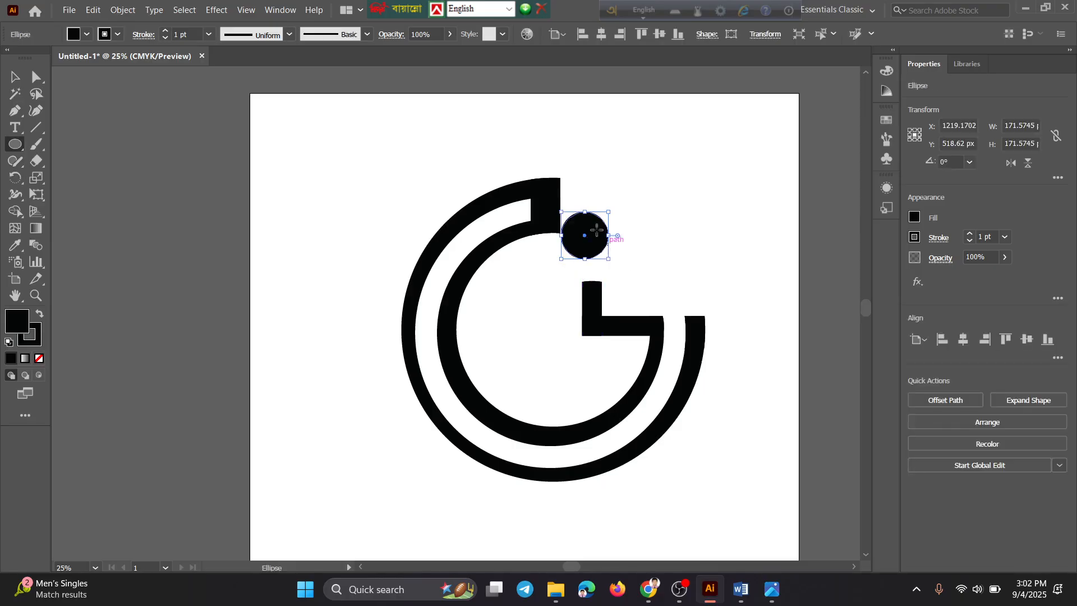
Centre the circle horizontally over the vertical bar and enlarge it evenly to about 207 px in diameter.
click(10, 83)
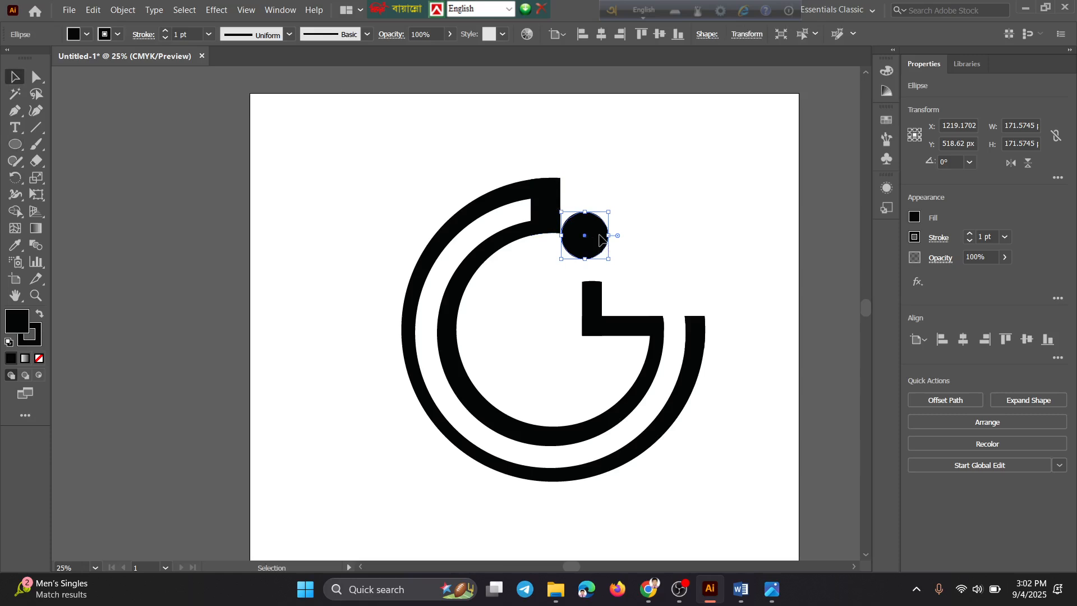
drag(598, 239, 603, 256)
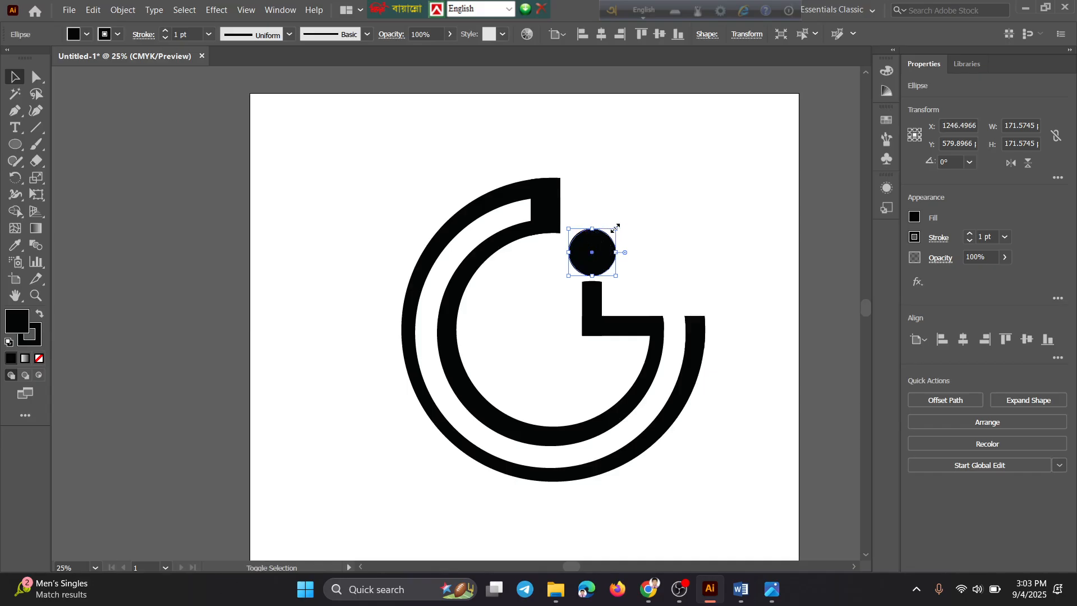
drag(615, 228, 627, 215)
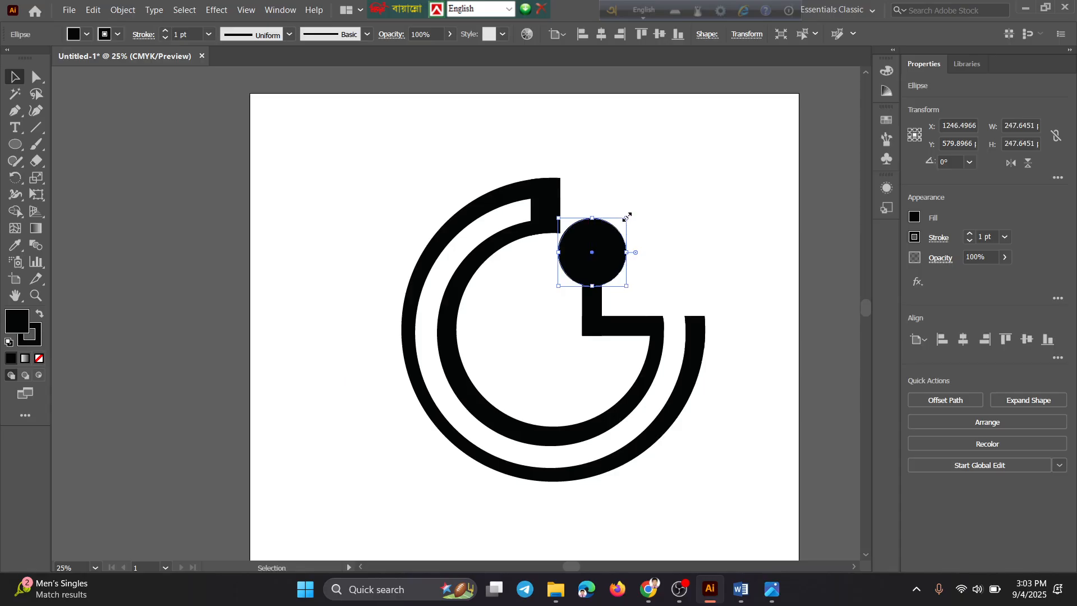
drag(627, 216, 621, 224)
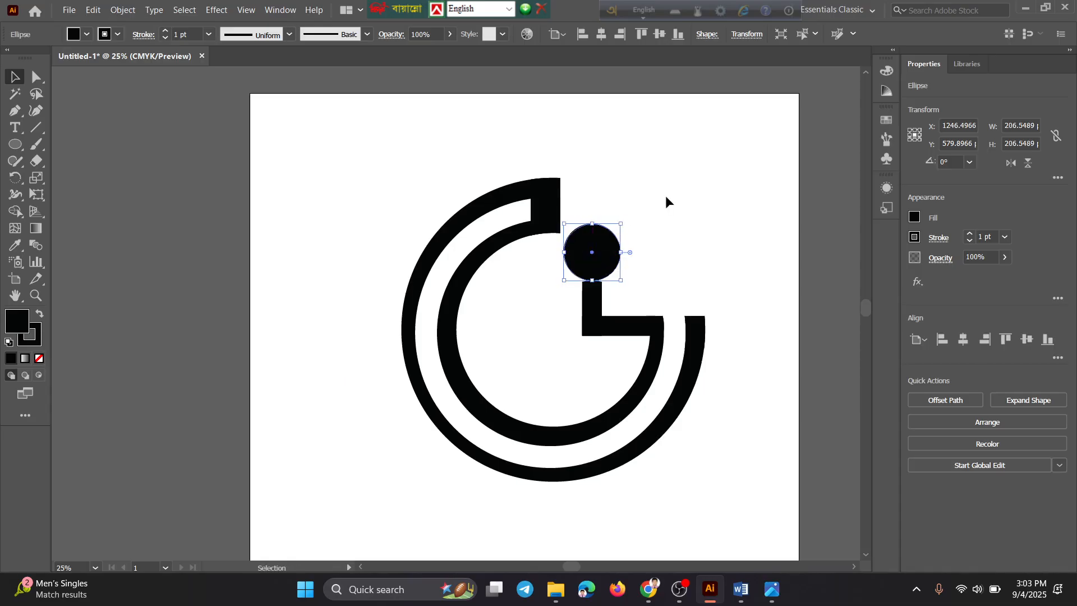
Nudge the circle straight up to open a small gap above the vertical bar.
key(Up)
key(Up)
key(Up)
key(Up)
key(Up)
key(Up)
key(Up)
key(Up)
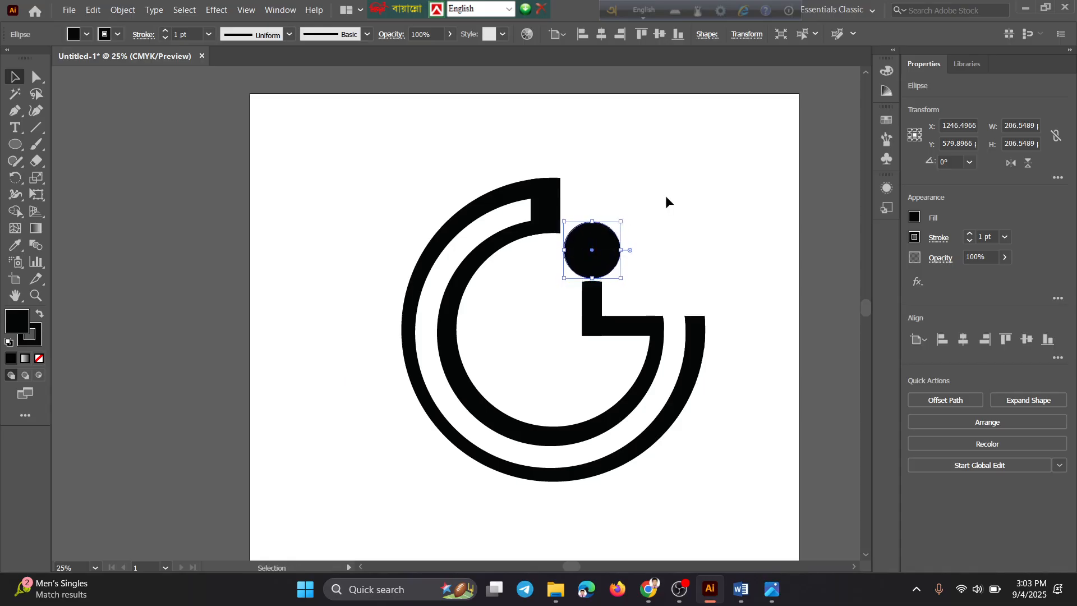
key(Up)
key(Up)
key(Up)
key(Up)
key(Up)
key(Up)
key(Up)
key(Up)
key(Up)
key(Up)
key(Up)
key(Up)
key(Up)
key(Up)
key(Up)
key(Up)
key(Up)
key(Up)
key(Up)
key(Up)
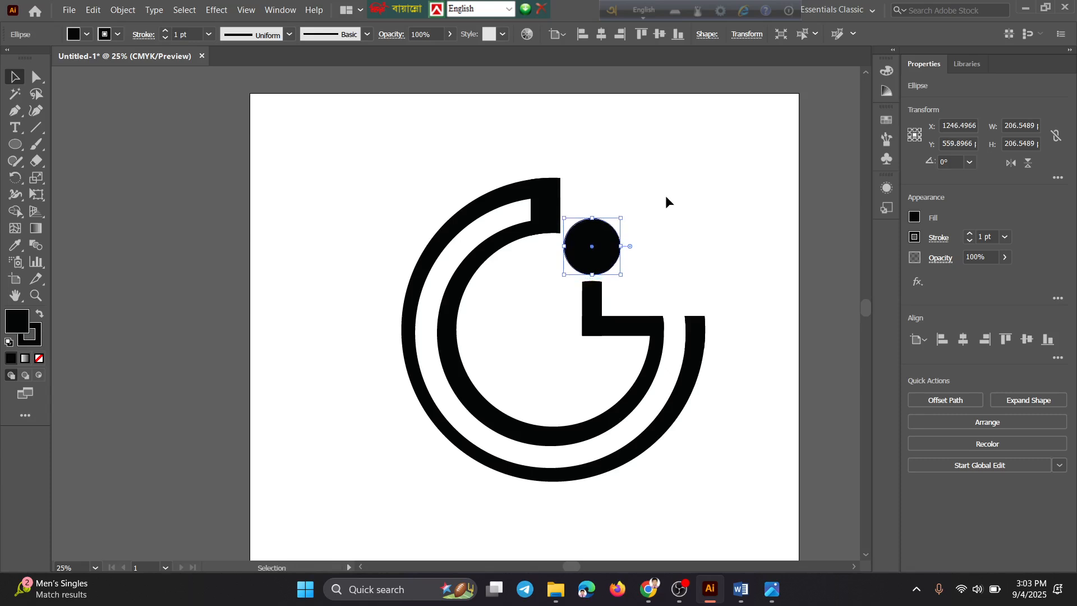
key(Up)
key(Up)
key(Up)
key(Up)
key(Up)
key(Up)
click(665, 197)
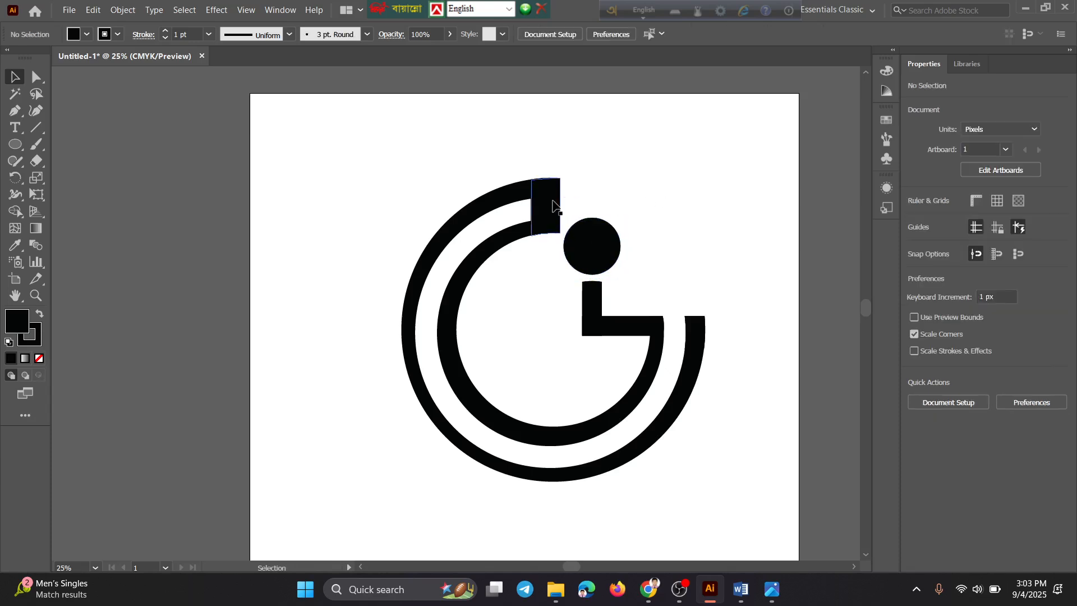
Move the circle clear of the G's upper end and try to trim that end with the Eraser.
click(553, 205)
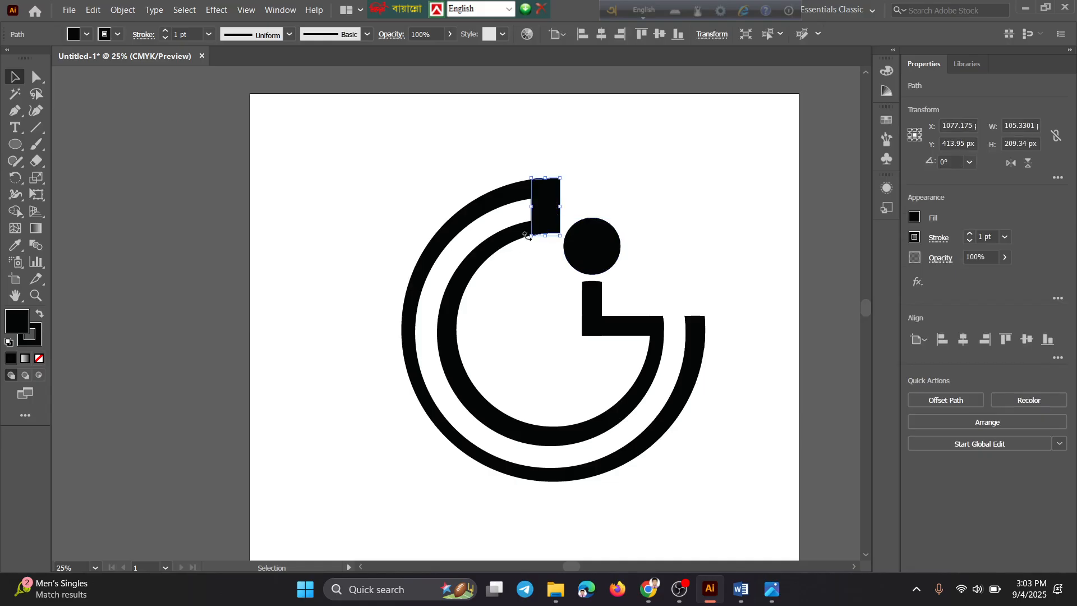
click(593, 245)
click(667, 208)
drag(596, 245, 685, 218)
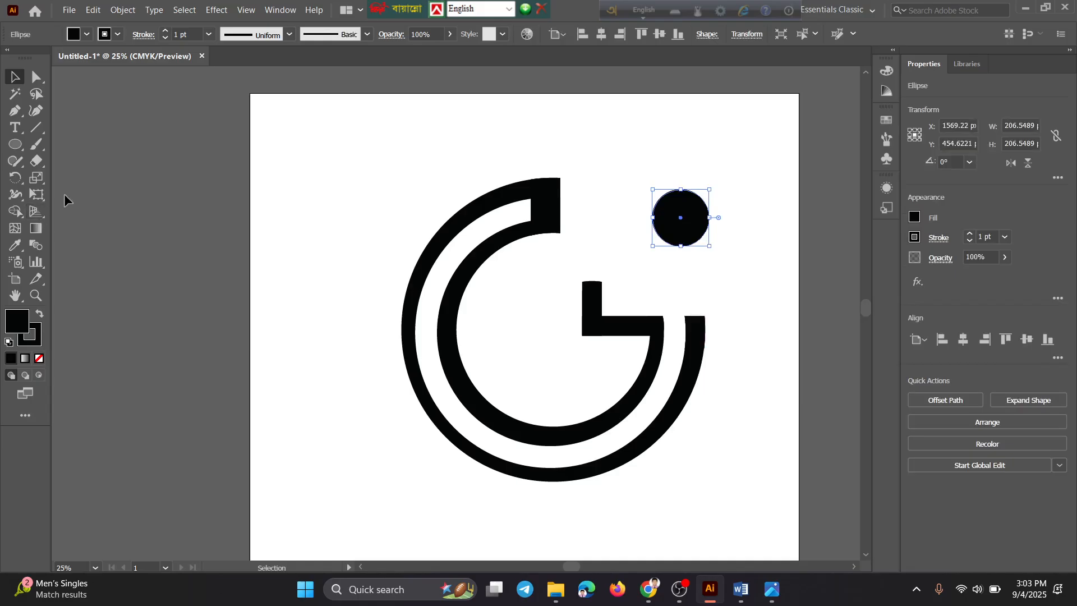
click(41, 163)
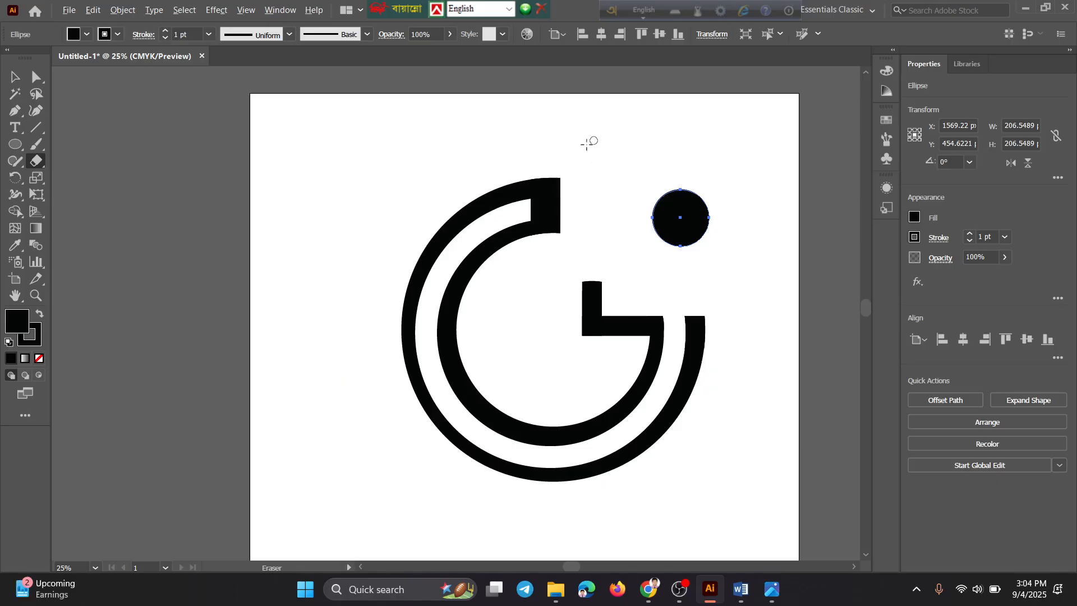
mouse_move(586, 150)
mouse_down()
mouse_move(574, 252)
mouse_move(534, 251)
mouse_up()
Pull the loose rectangle off the G's upper end and delete it.
click(14, 77)
click(553, 208)
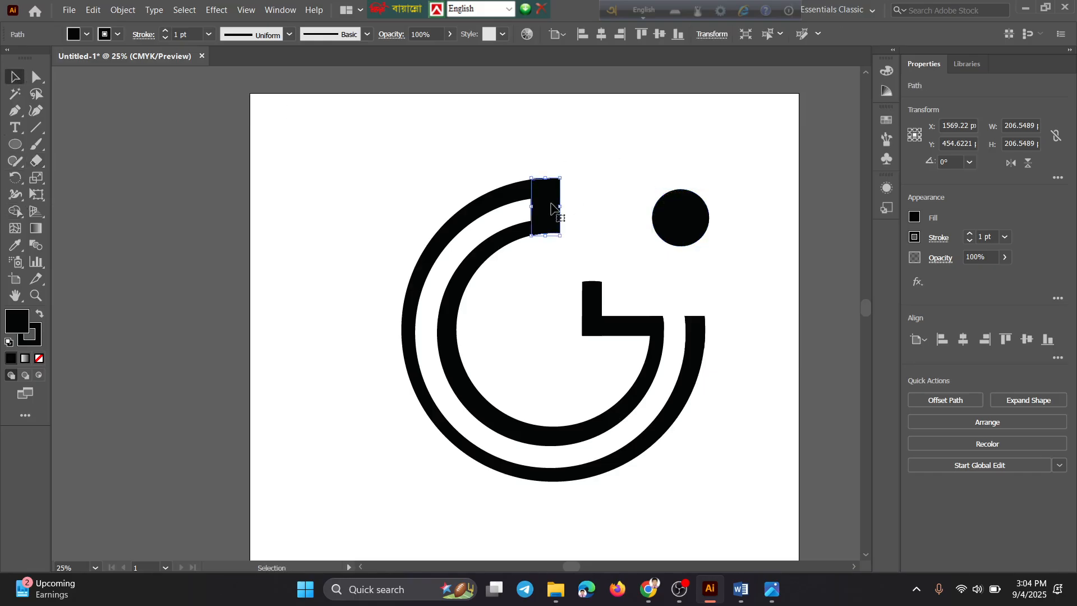
drag(553, 209, 588, 159)
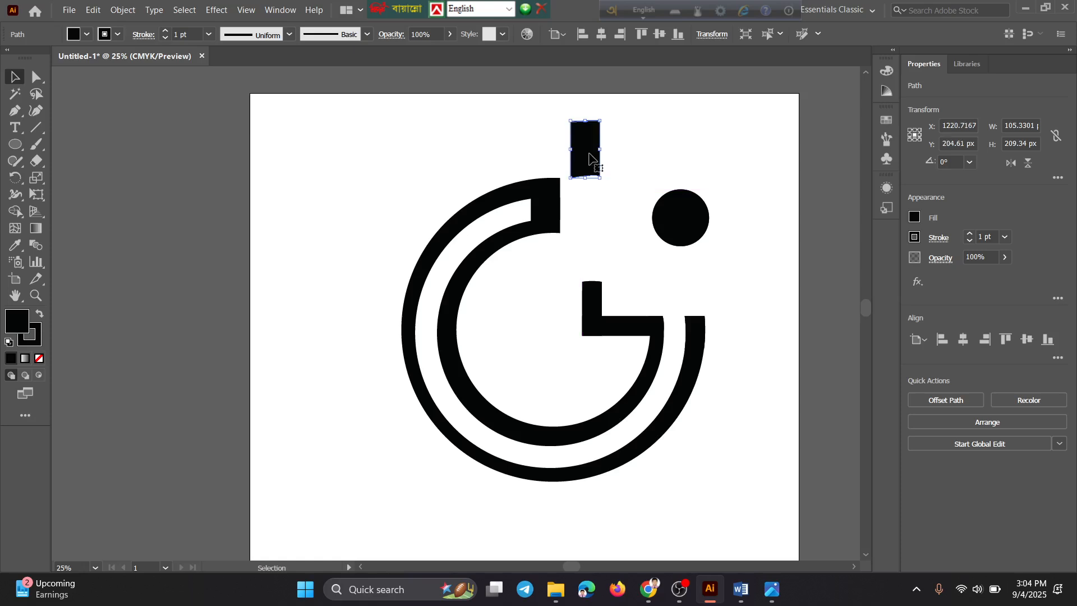
key(Delete)
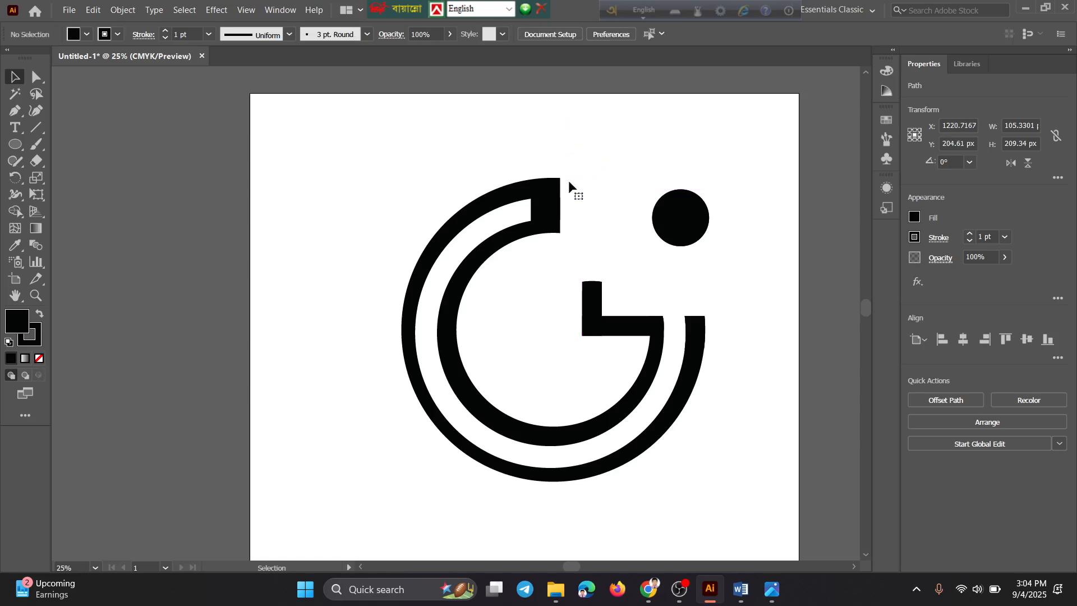
Erase a rectangular area along the G's upper end, cutting the bar that closes the two rings to about half its width.
click(559, 202)
click(599, 179)
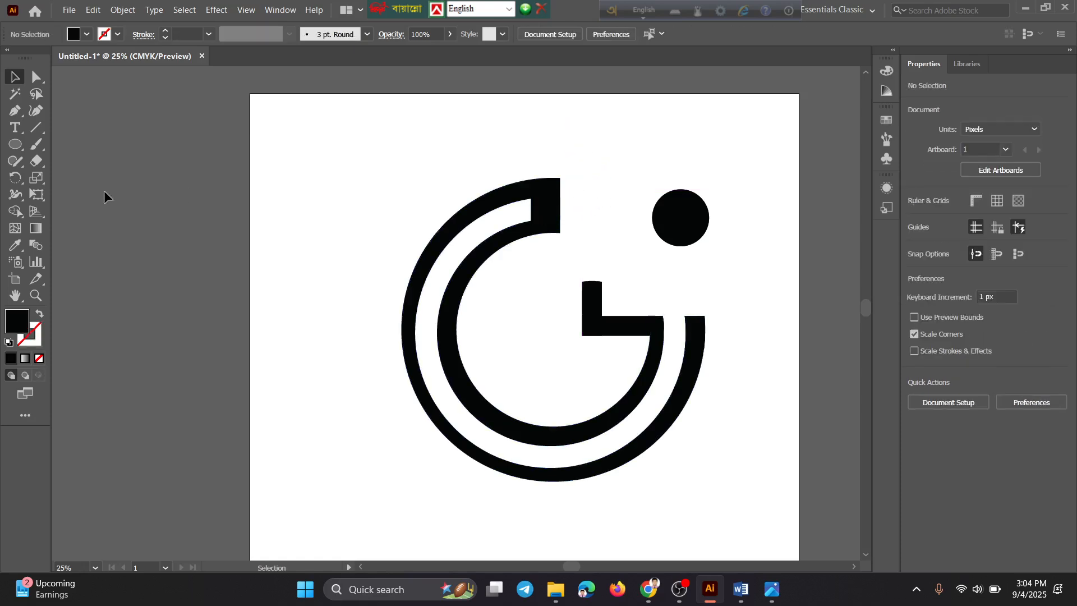
click(37, 163)
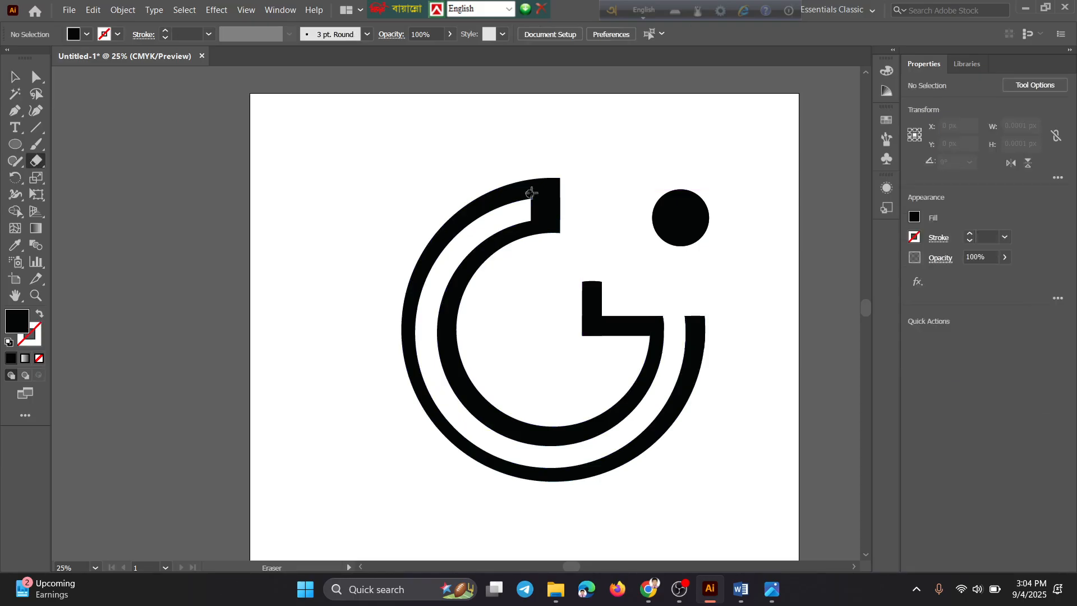
mouse_move(589, 144)
mouse_down()
mouse_move(587, 241)
mouse_move(548, 264)
mouse_up()
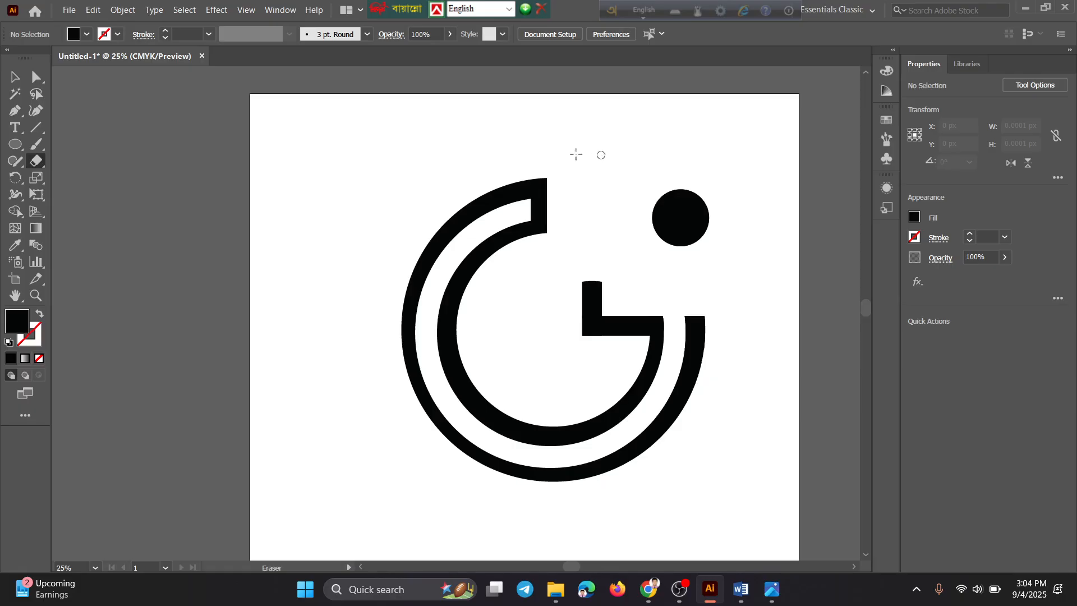
Place the circle back above the vertical bar, centred on it with a small gap, at about X 1246.5, Y 538.4 px.
key(v)
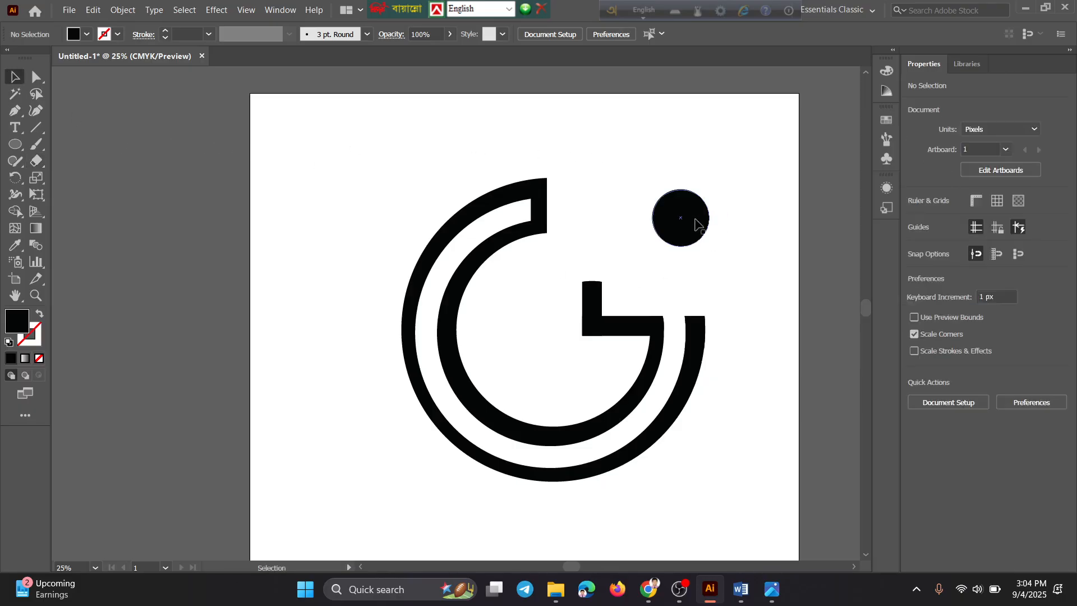
click(689, 232)
drag(689, 231, 600, 248)
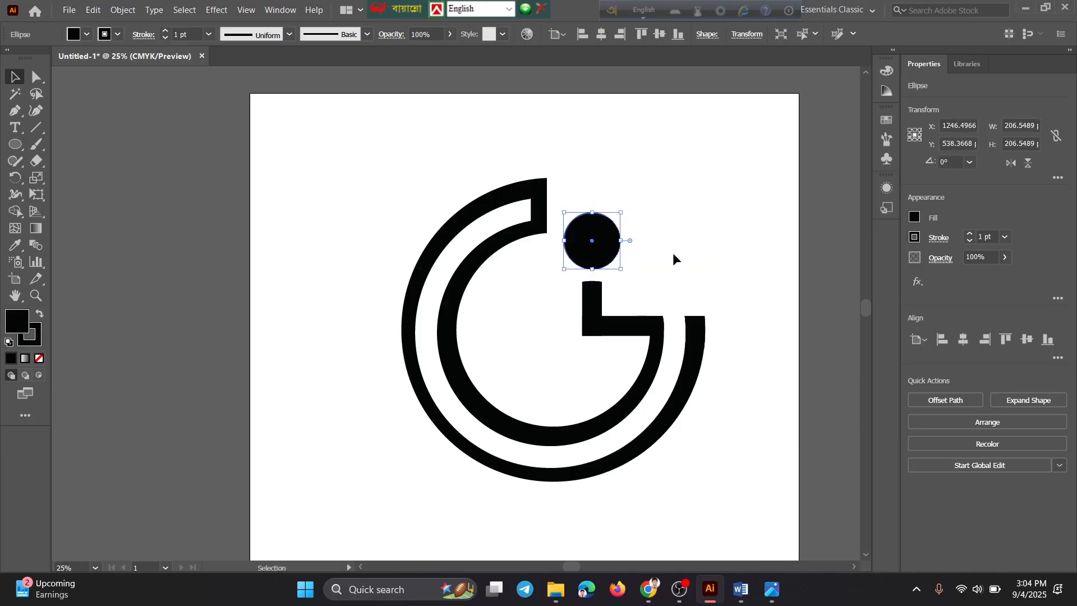
click(674, 254)
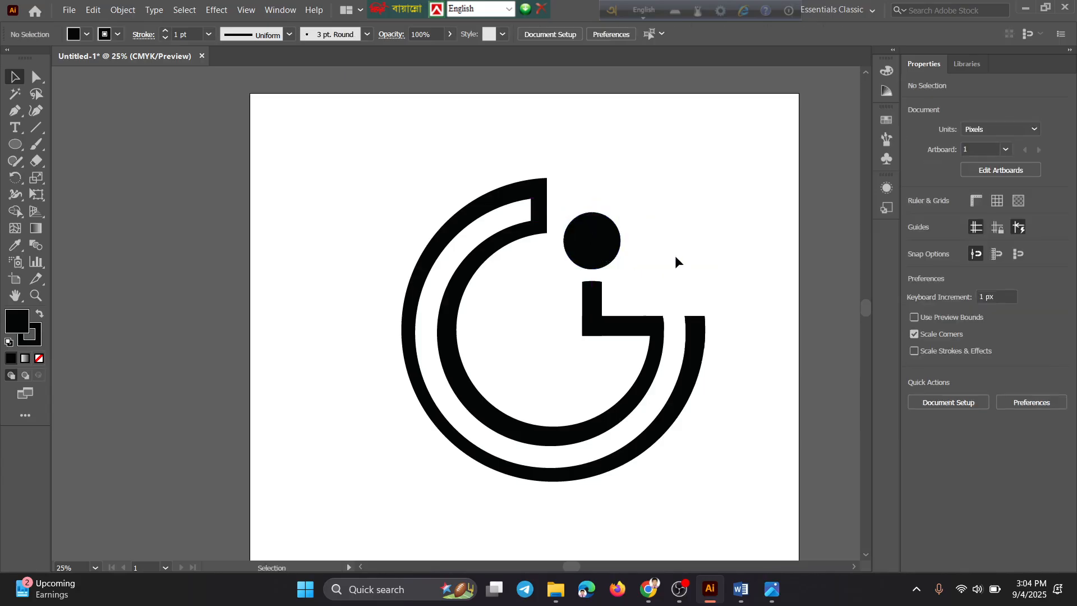
scroll(714, 363, down, 3)
scroll(714, 365, up, 3)
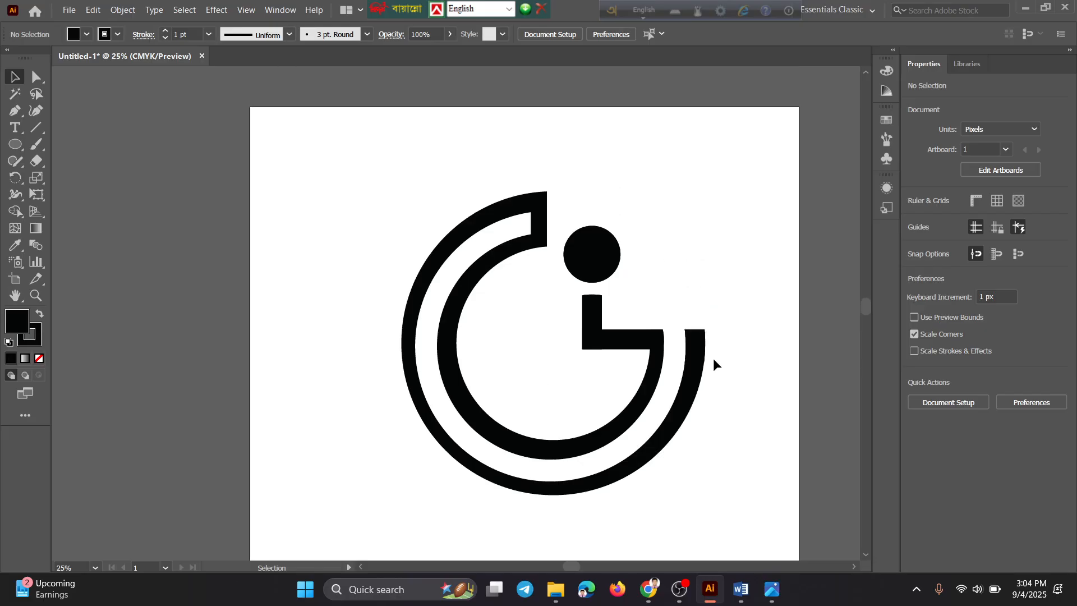
scroll(713, 360, down, 1)
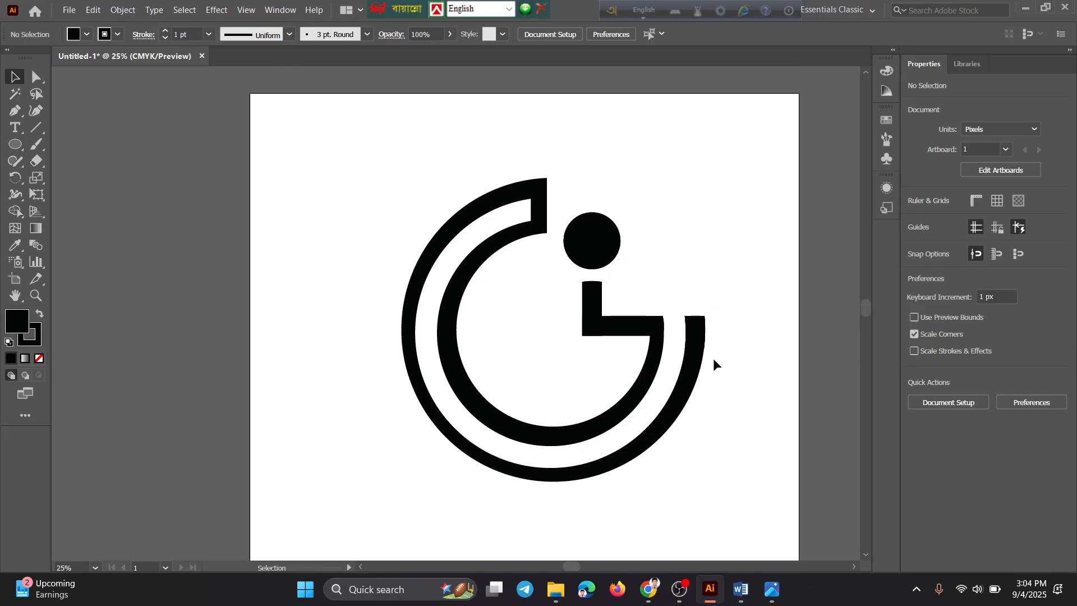
click(679, 589)
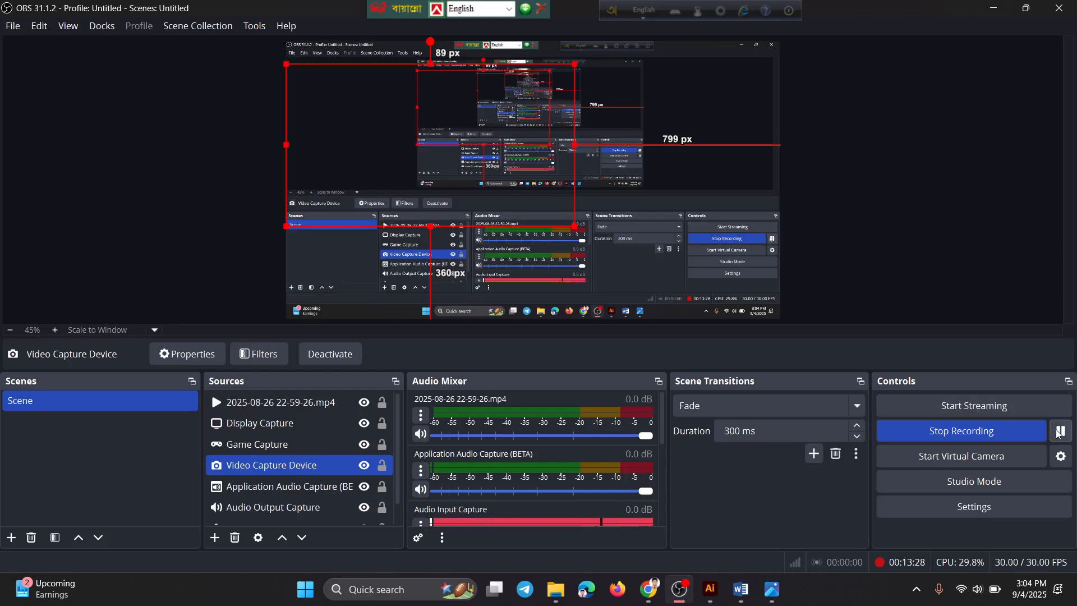
click(710, 588)
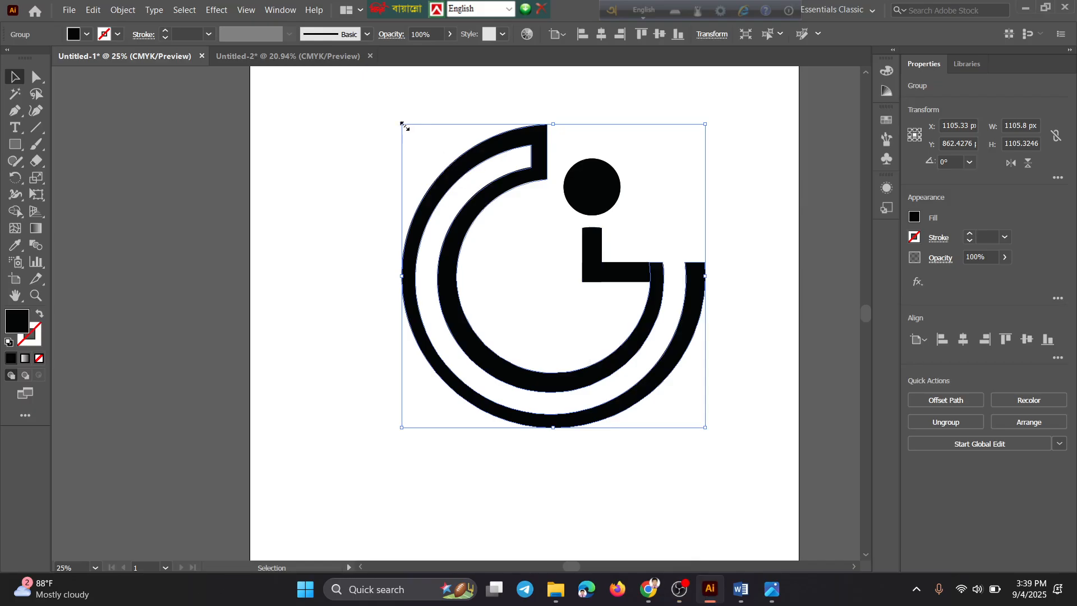
Merge the G's rings, end pieces and L-shaped bars into one shape with the Shape Builder, keeping the circle separate.
click(685, 220)
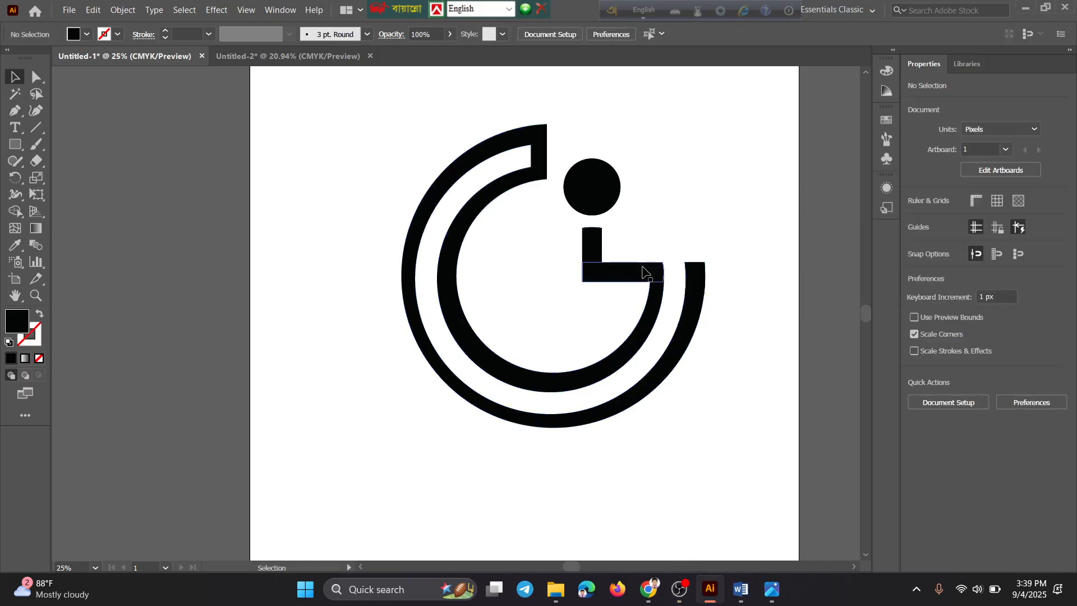
click(643, 266)
click(665, 212)
click(595, 250)
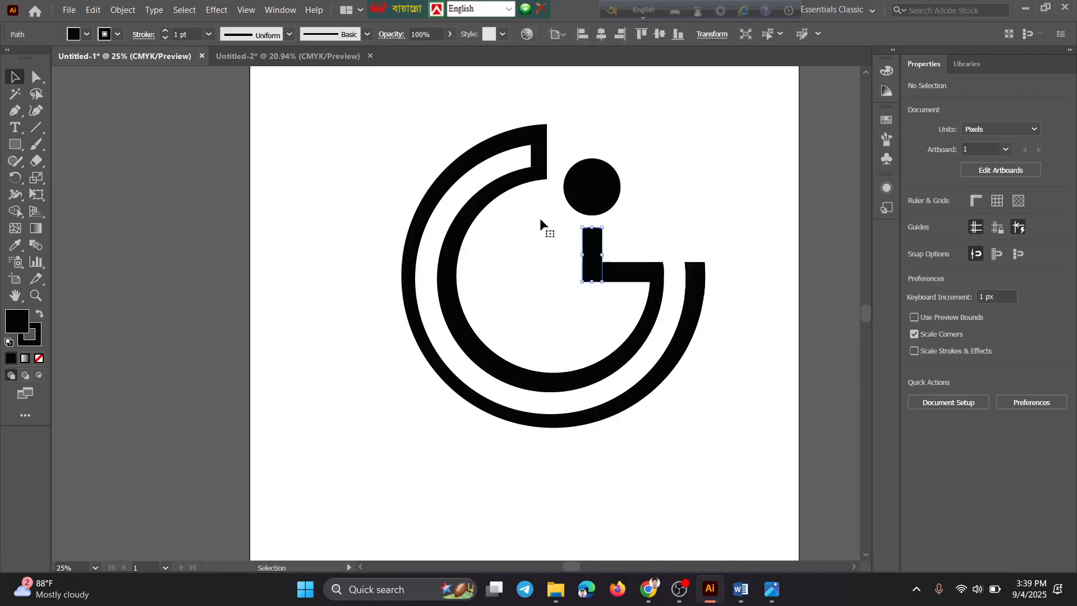
drag(403, 123, 740, 470)
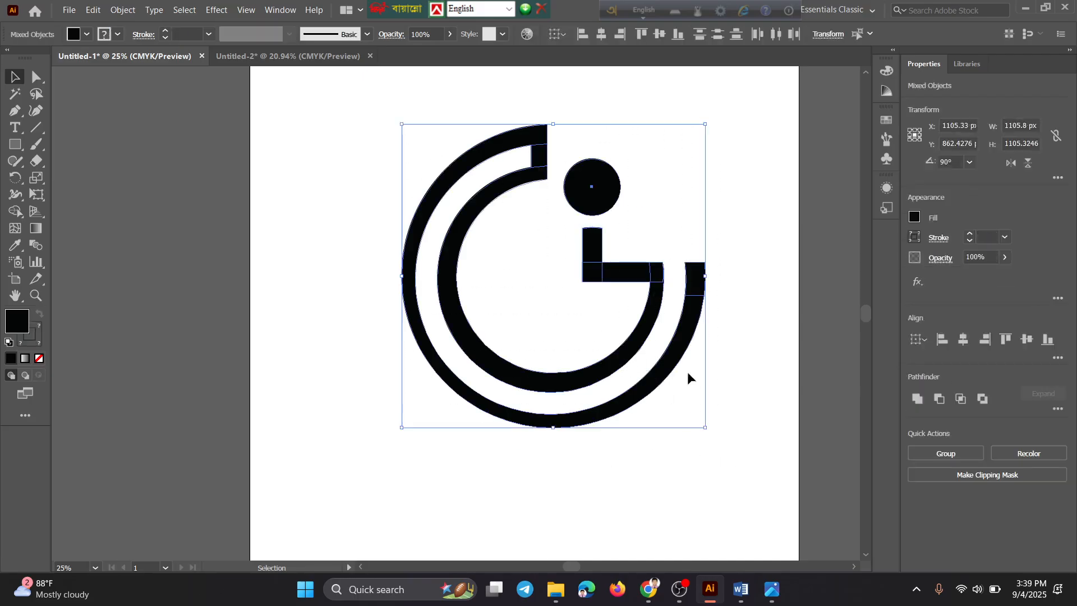
click(14, 216)
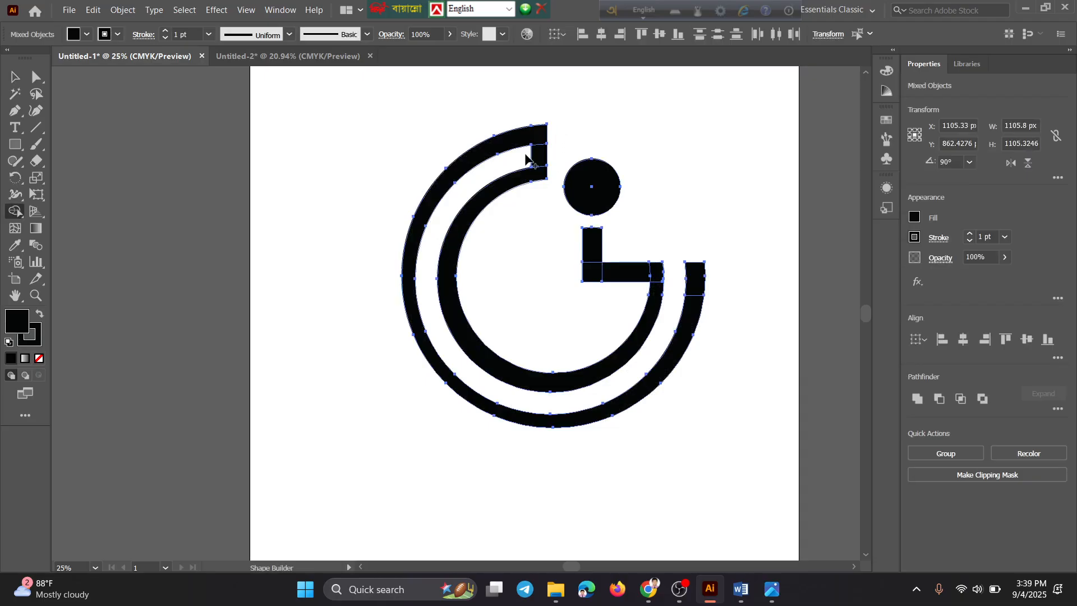
drag(537, 135, 540, 174)
mouse_move(596, 251)
mouse_down()
mouse_move(593, 275)
mouse_move(651, 275)
mouse_move(656, 289)
mouse_up()
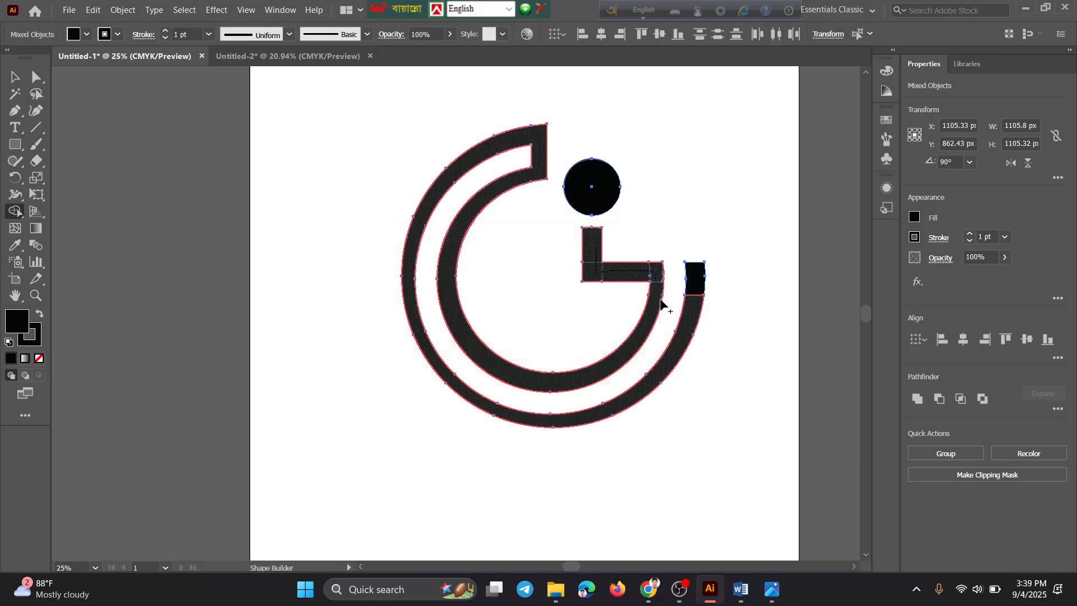
drag(701, 299, 688, 320)
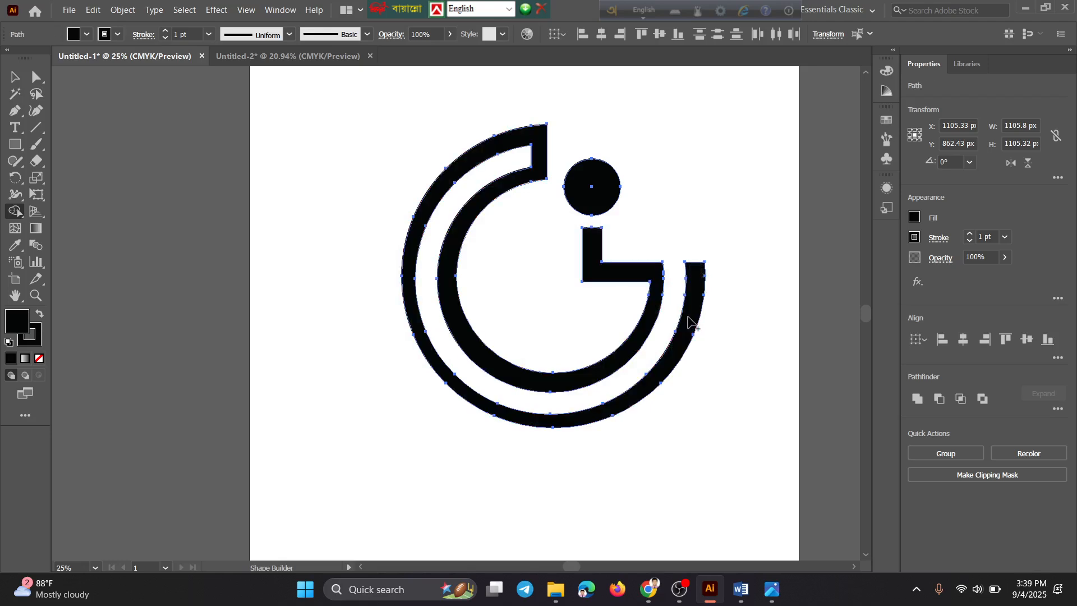
click(603, 186)
click(13, 78)
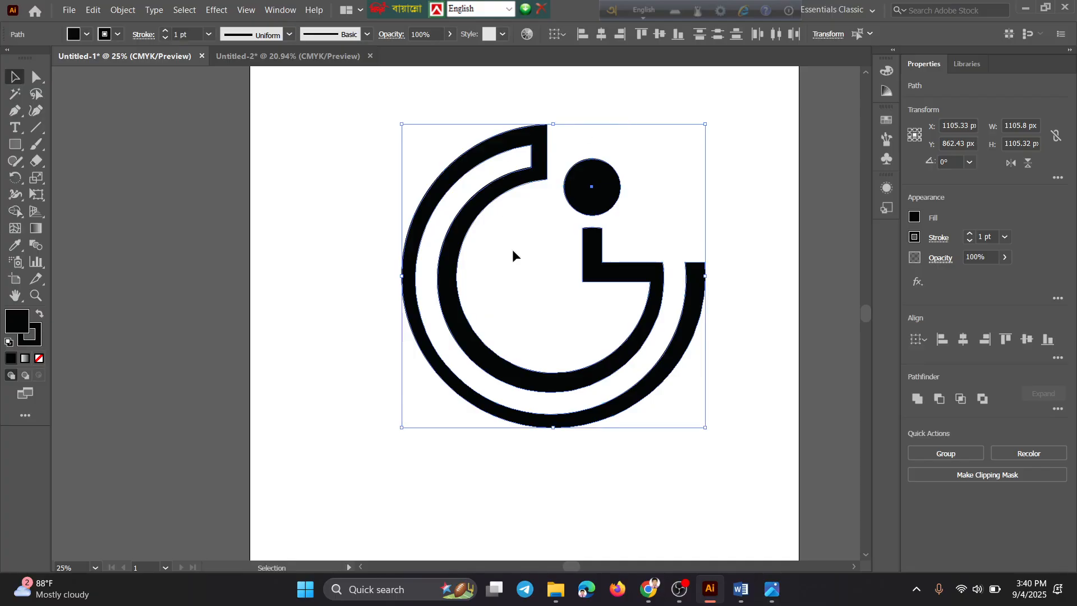
Review the primary and secondary colour codes in the Word brief, return to Illustrator and deselect the artwork.
click(741, 589)
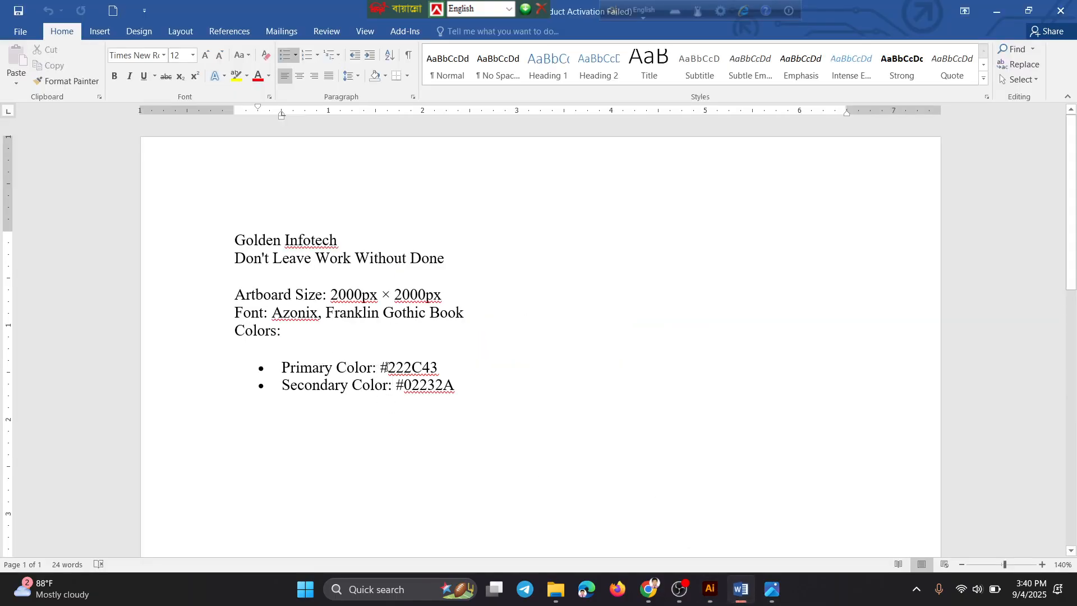
double_click(391, 368)
click(461, 387)
drag(414, 385, 465, 386)
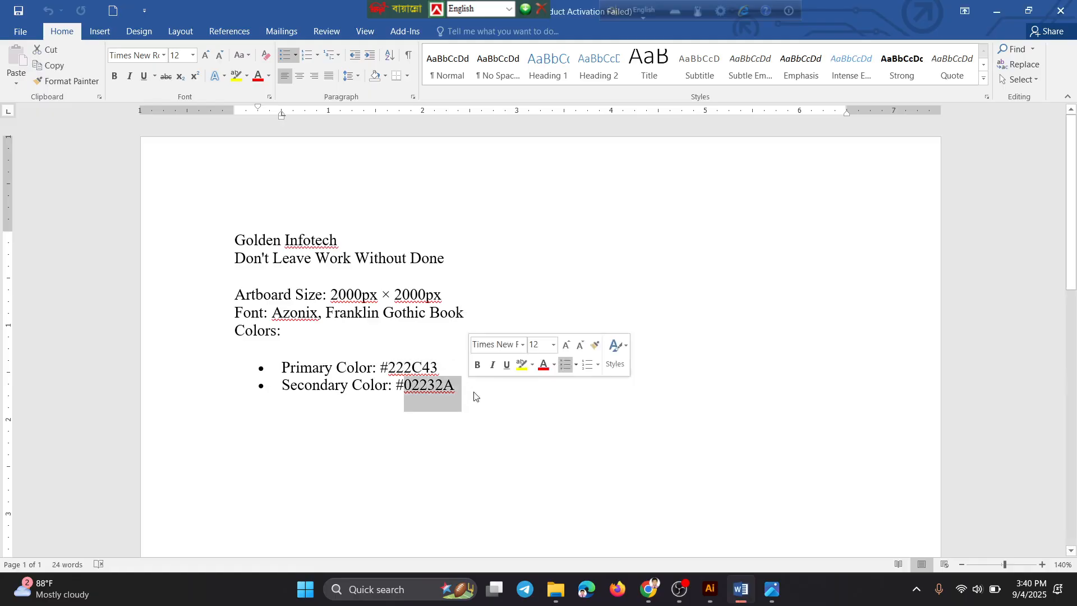
click(704, 581)
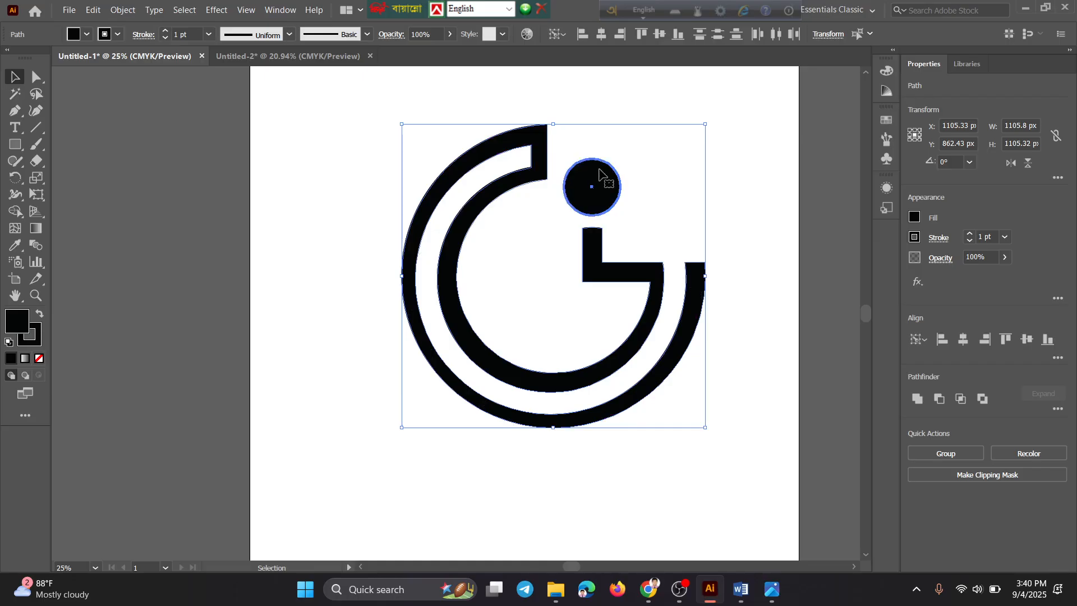
click(823, 287)
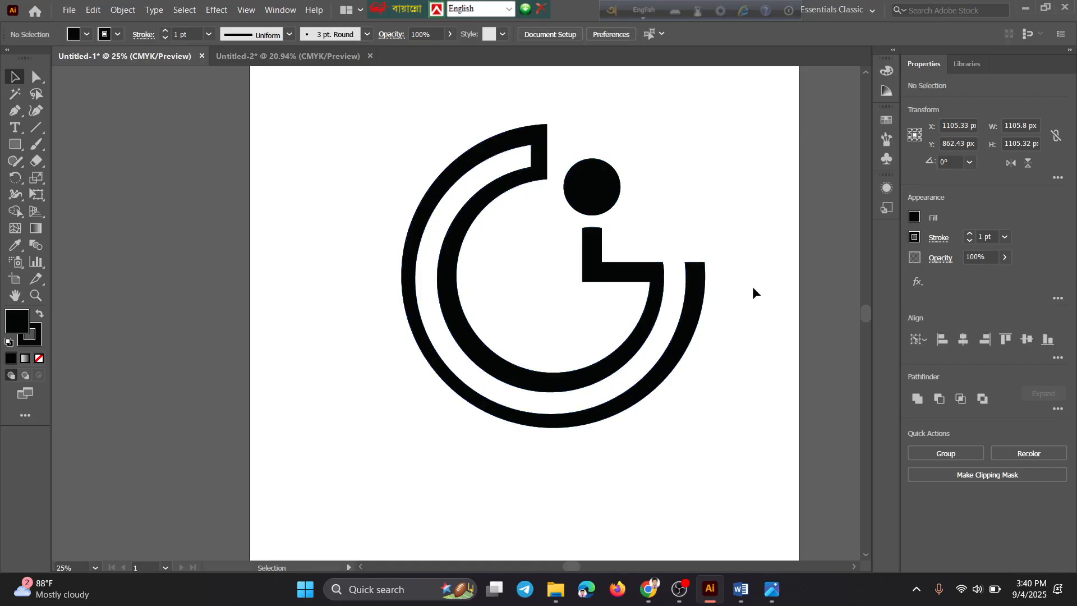
Draw a square swatch about 167 px wide near the artboard's upper-left corner and place a copy beside it at about X 328.6, Y 199 px.
right_click(10, 150)
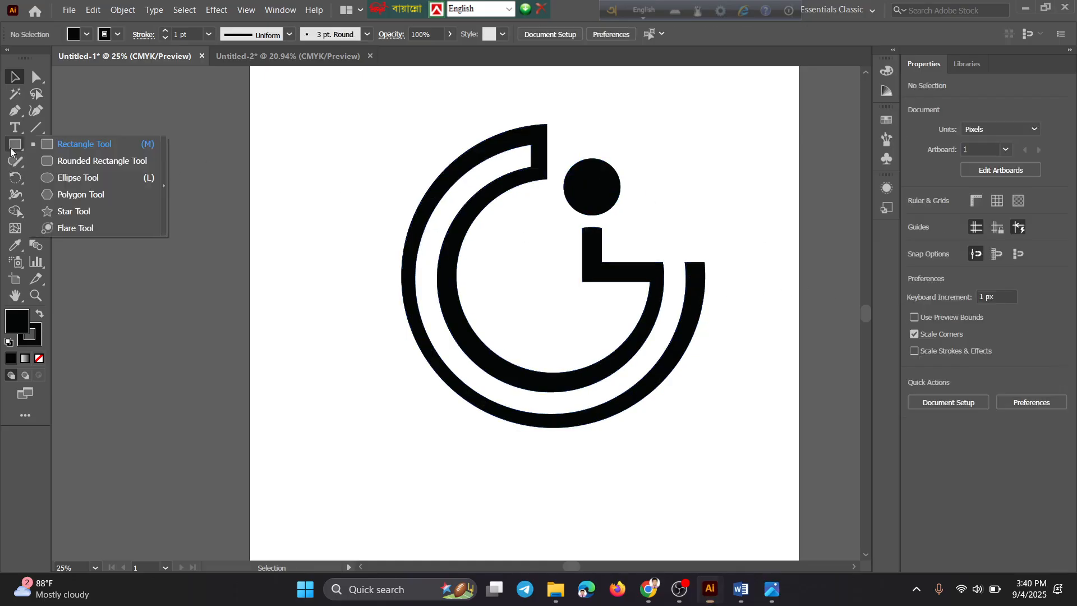
click(59, 143)
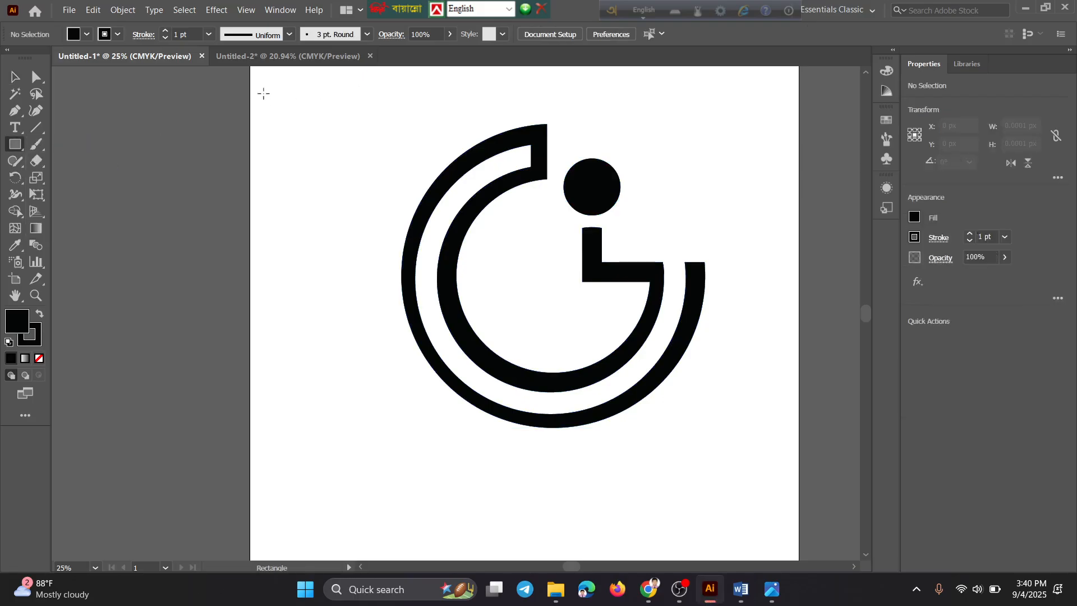
drag(263, 94, 287, 110)
key(v)
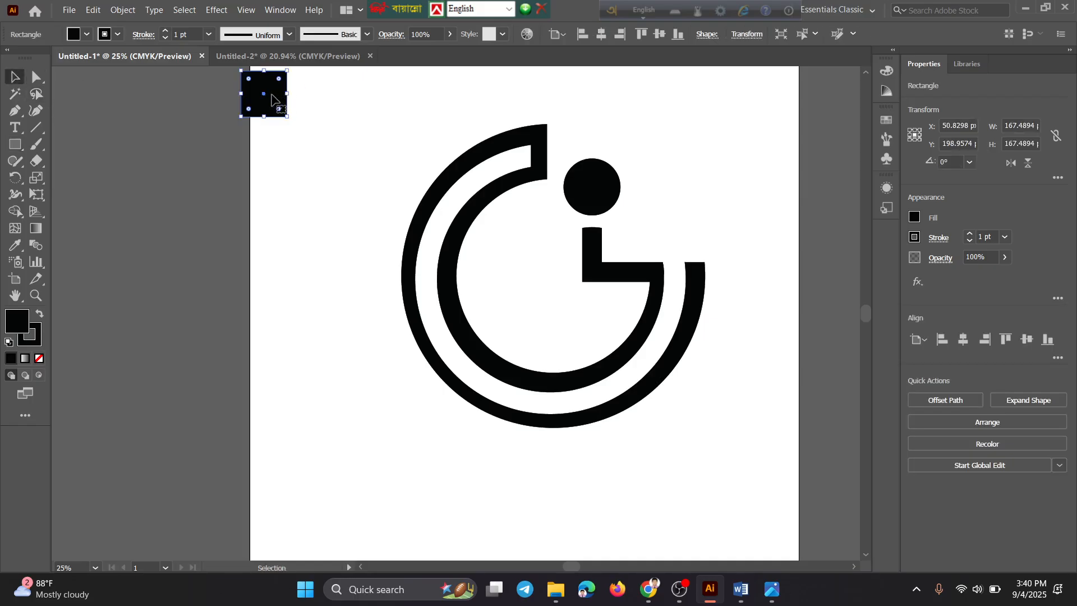
drag(271, 95, 348, 102)
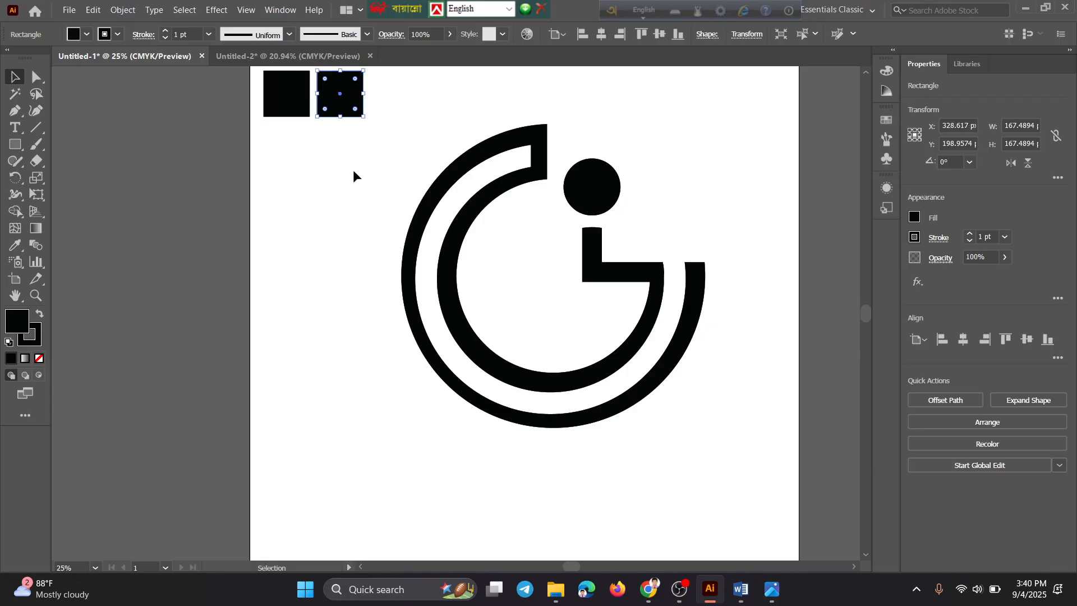
Copy the primary colour code 222C43 from the brief in Word.
click(301, 111)
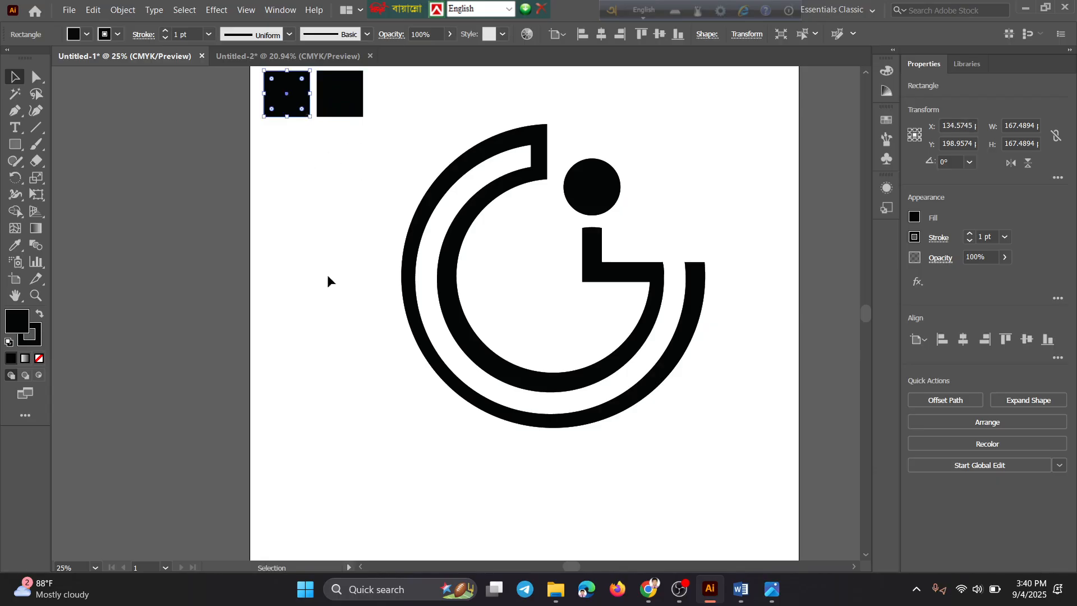
click(741, 589)
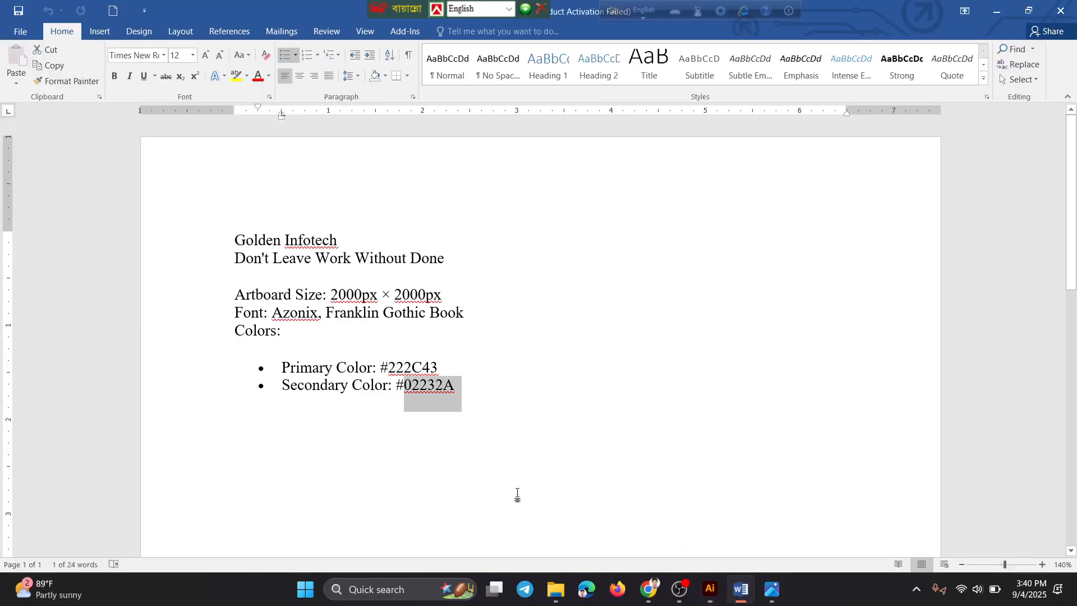
click(411, 367)
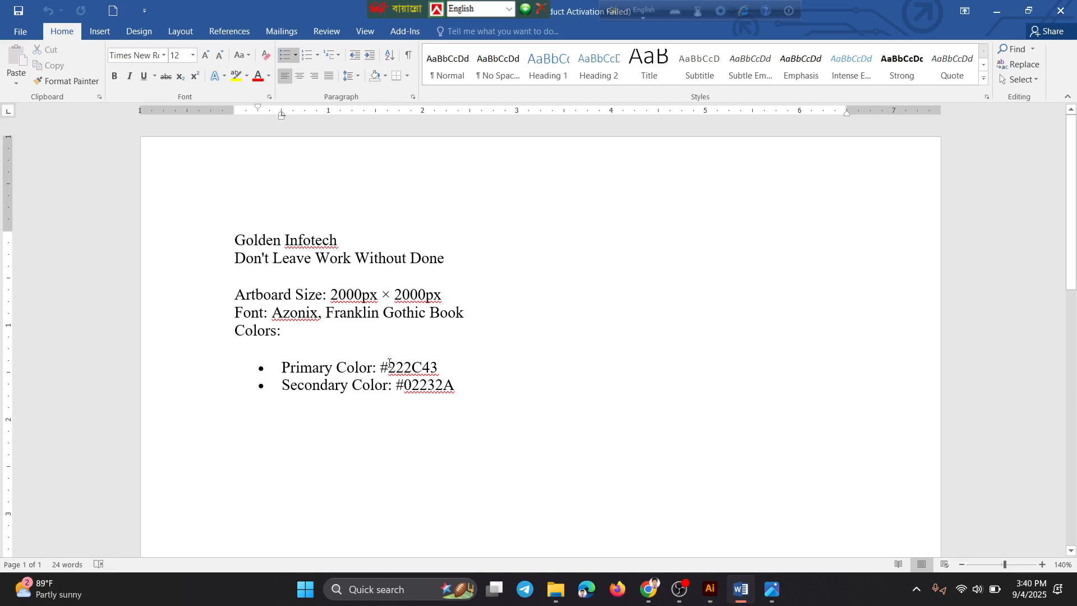
drag(389, 364, 446, 371)
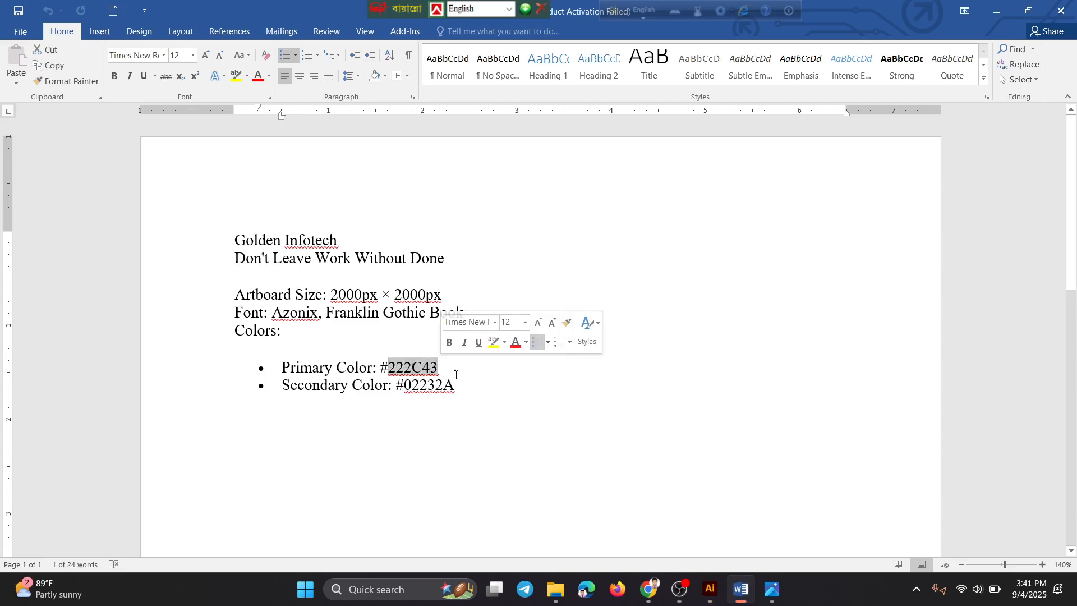
key(ctrl+c)
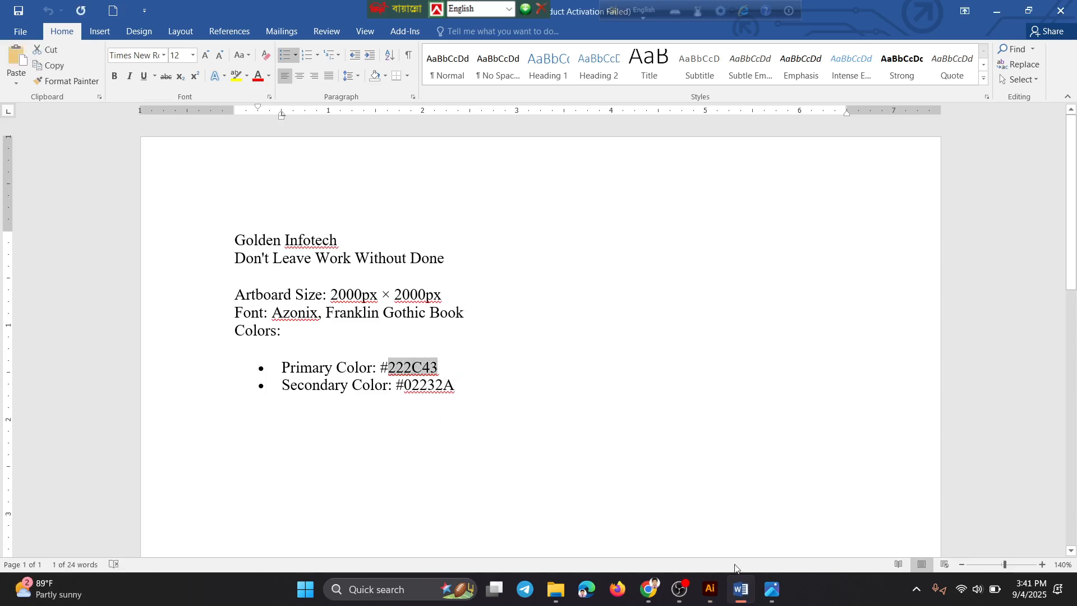
Back in Illustrator, set the first swatch square's fill to #222C43.
click(718, 593)
click(374, 152)
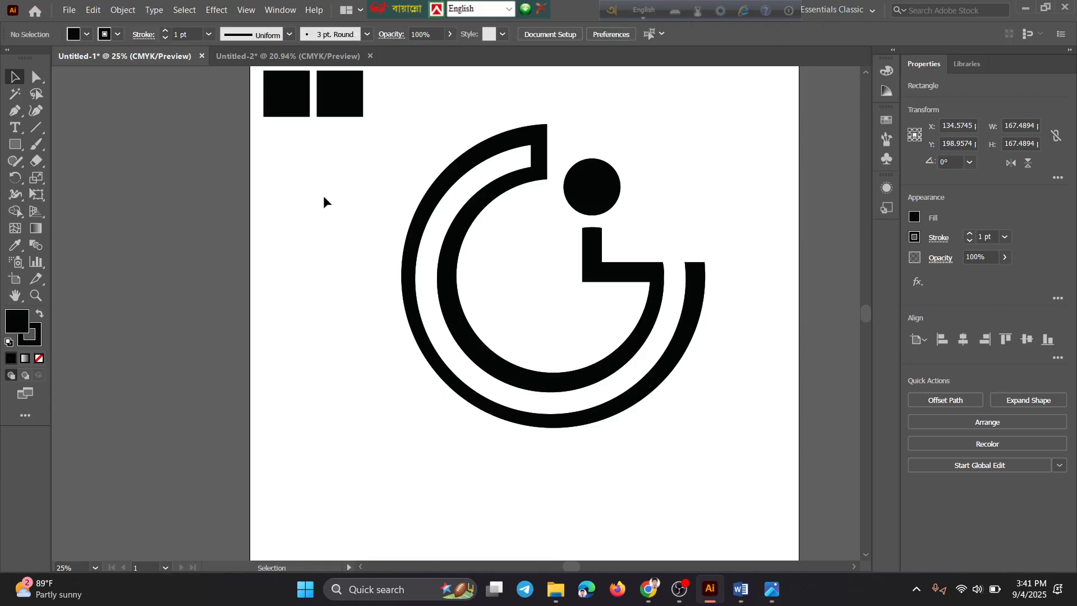
click(284, 88)
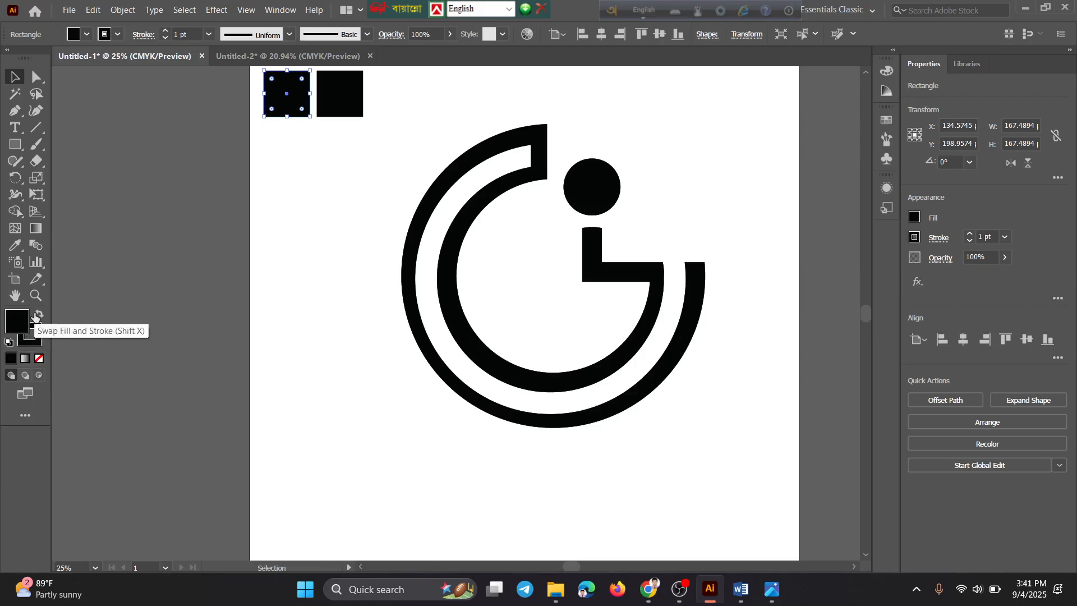
double_click(21, 324)
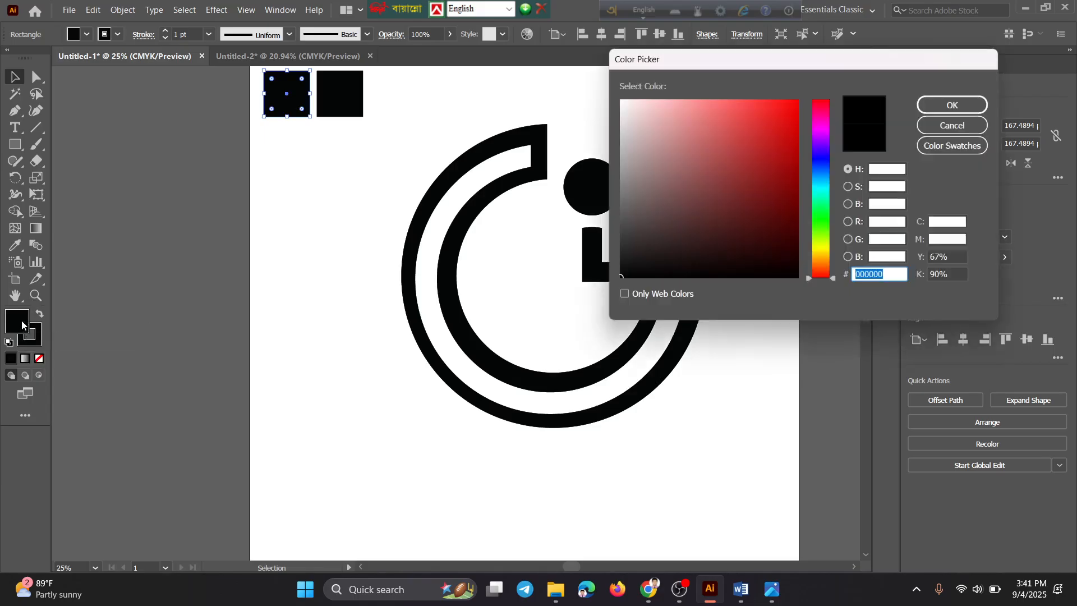
drag(888, 276, 856, 276)
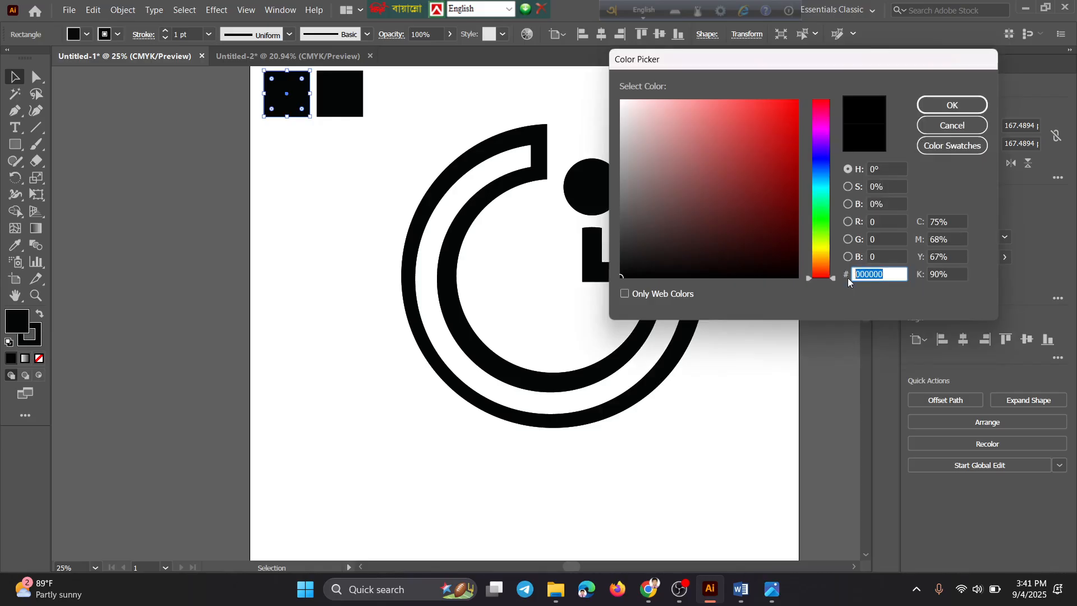
double_click(894, 274)
key(ctrl+v)
key(Tab)
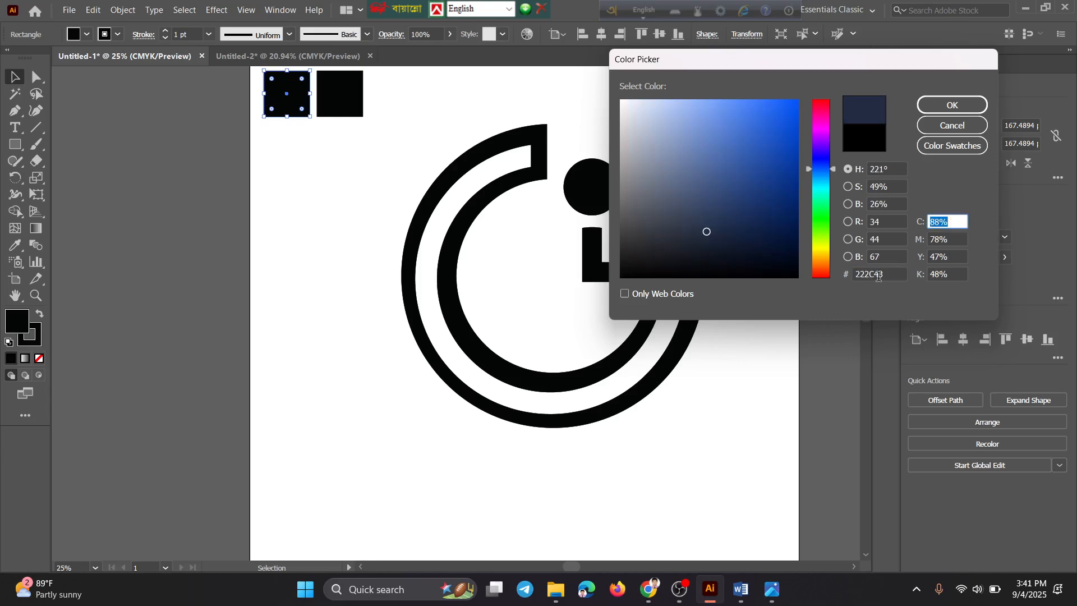
click(878, 274)
double_click(879, 273)
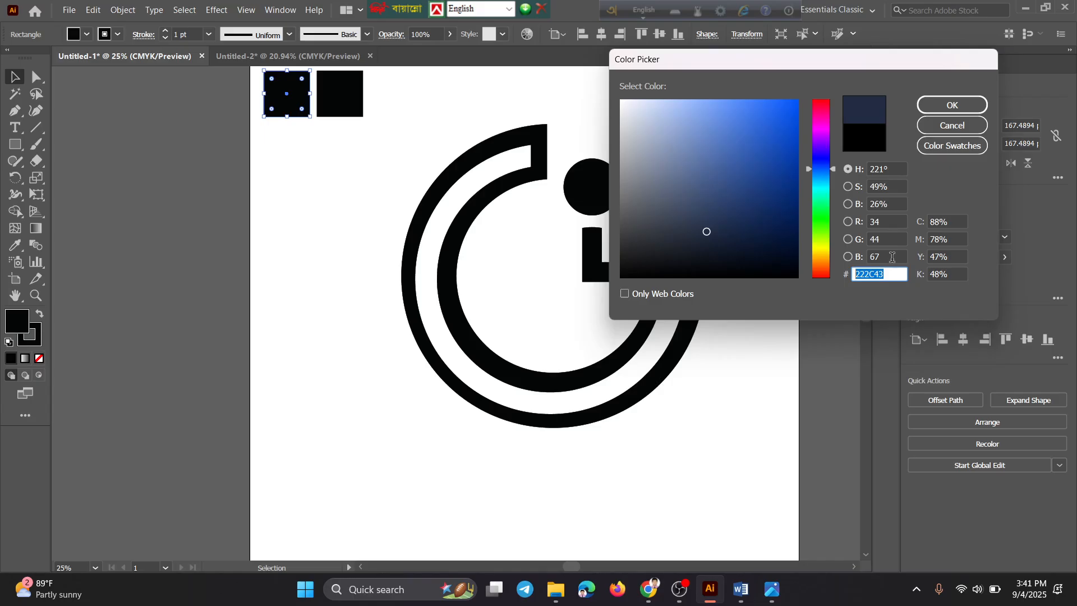
click(955, 108)
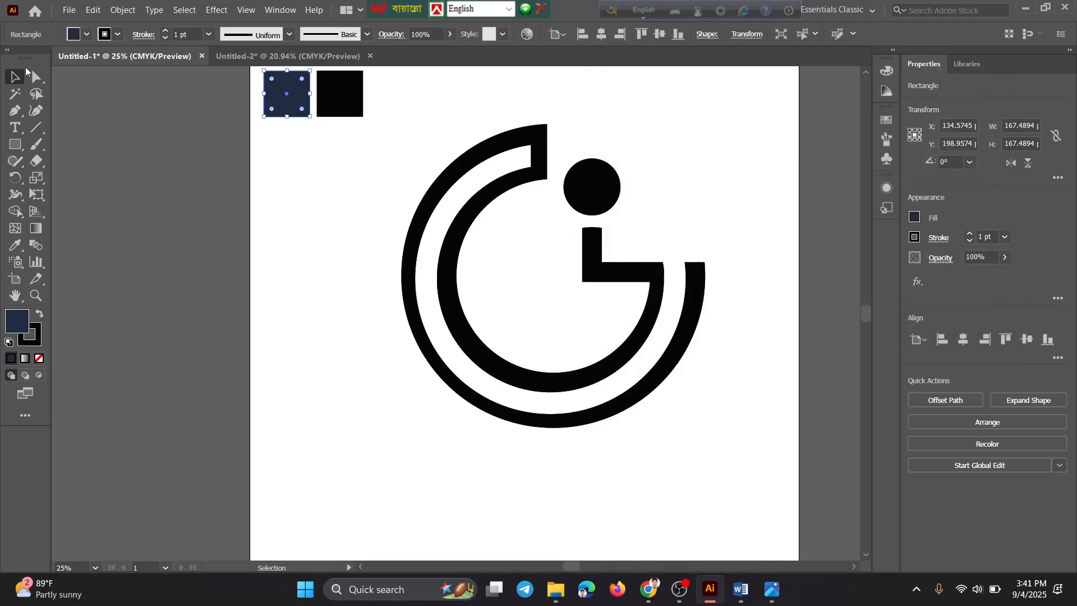
Select the second swatch square and copy the secondary colour code 02232A from the brief in Word.
click(332, 157)
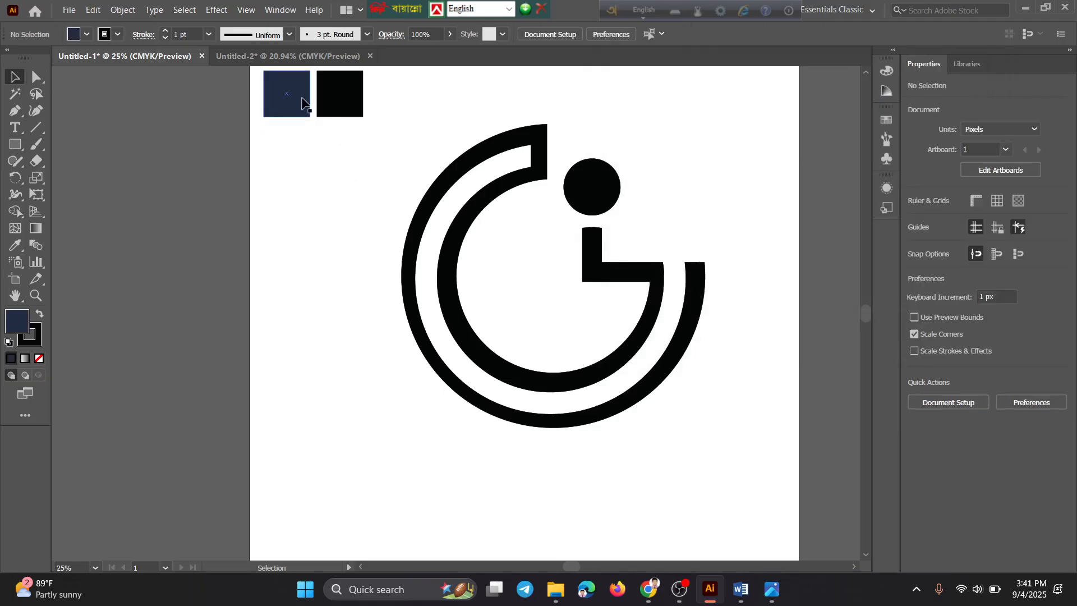
click(346, 113)
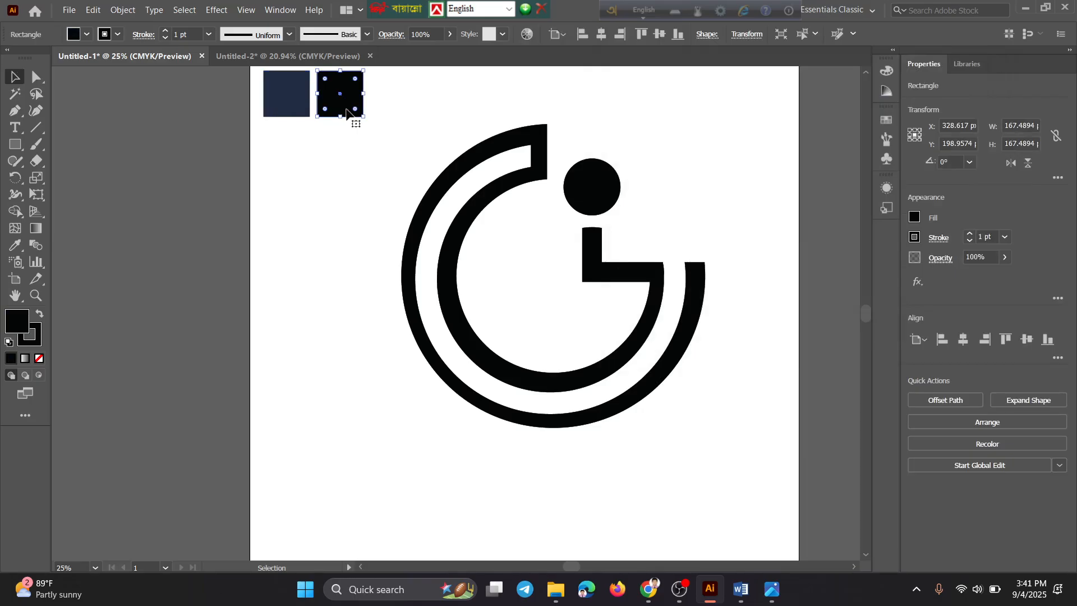
click(740, 589)
double_click(412, 367)
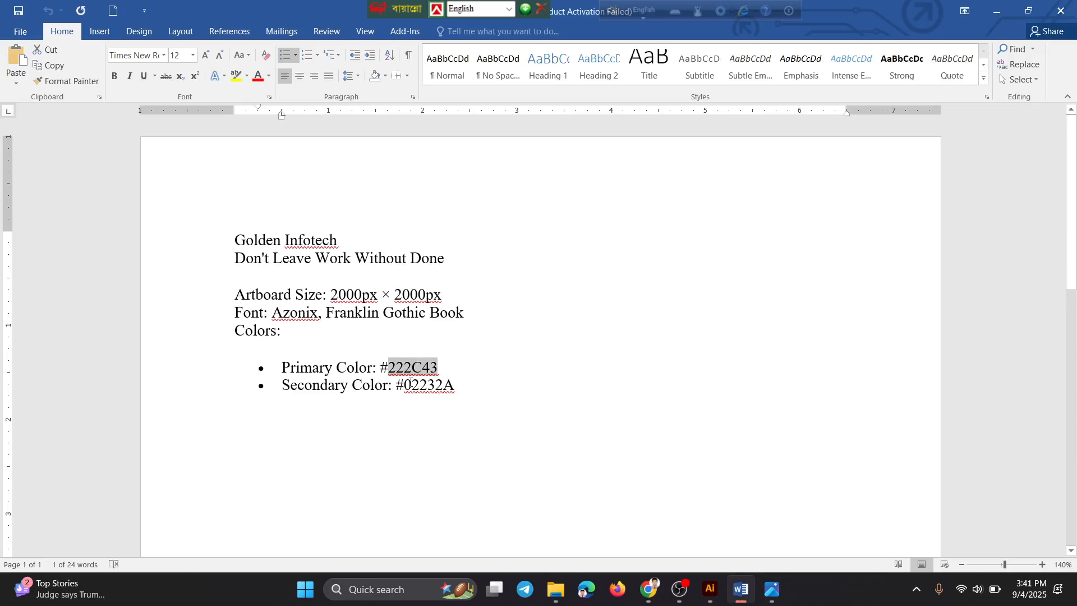
drag(404, 384, 455, 393)
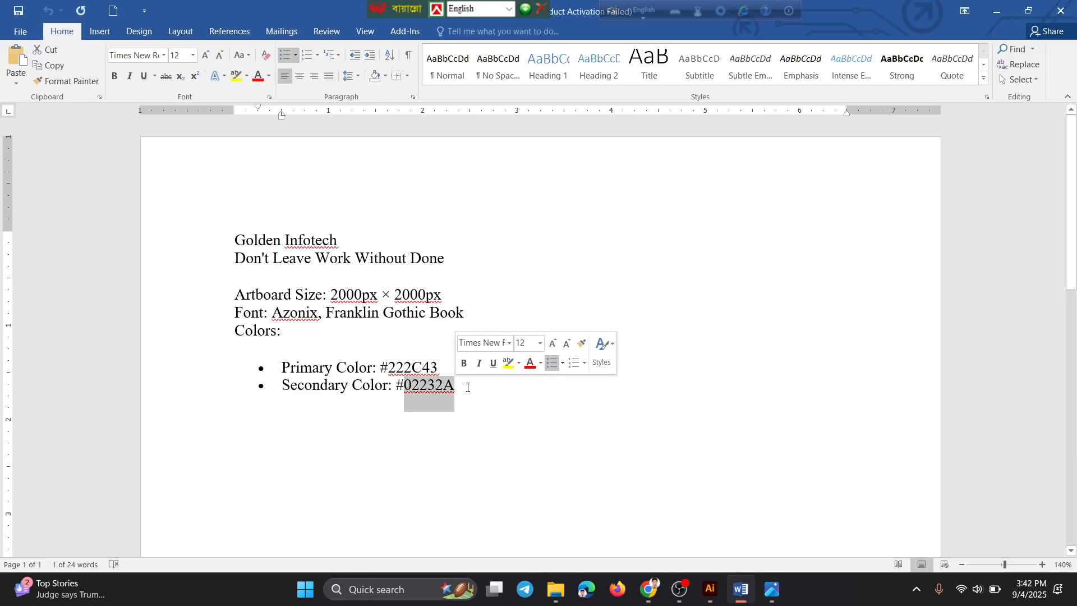
Back in Illustrator, set the second swatch square's fill to #02232A.
click(711, 592)
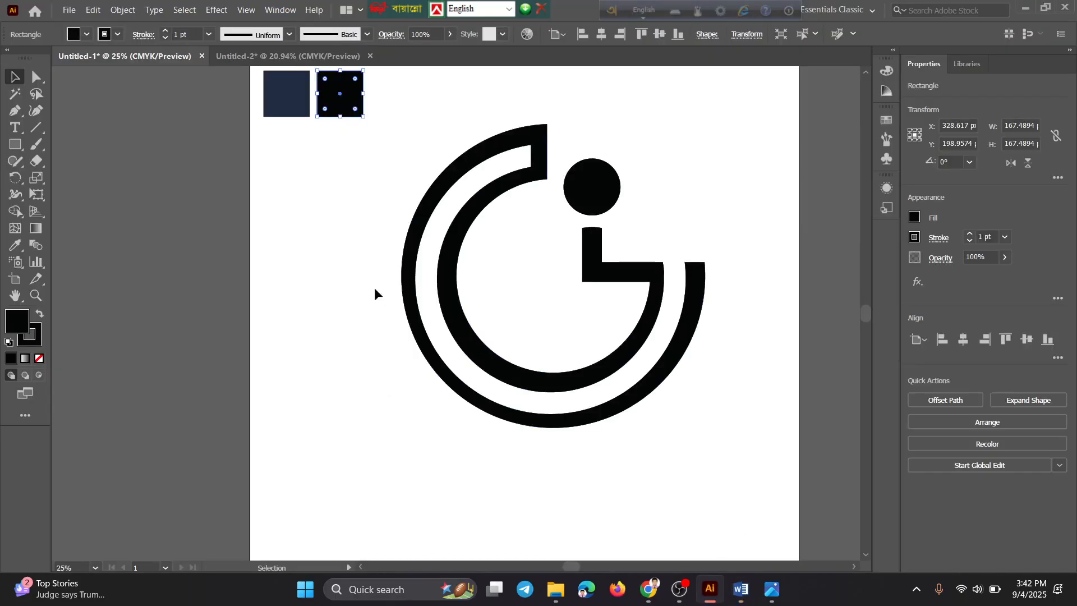
double_click(19, 329)
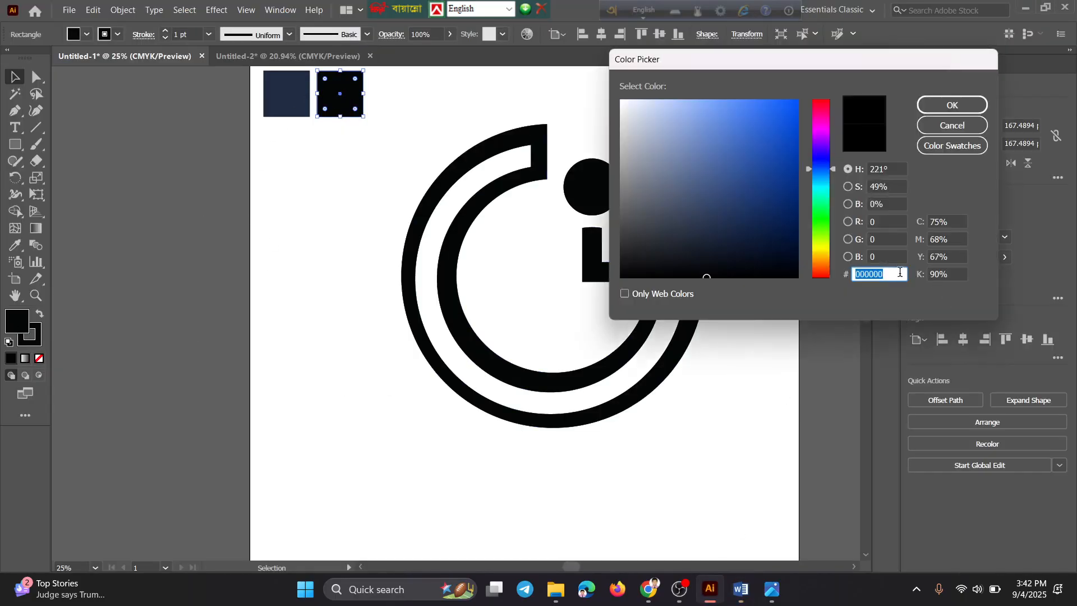
key(ctrl+v)
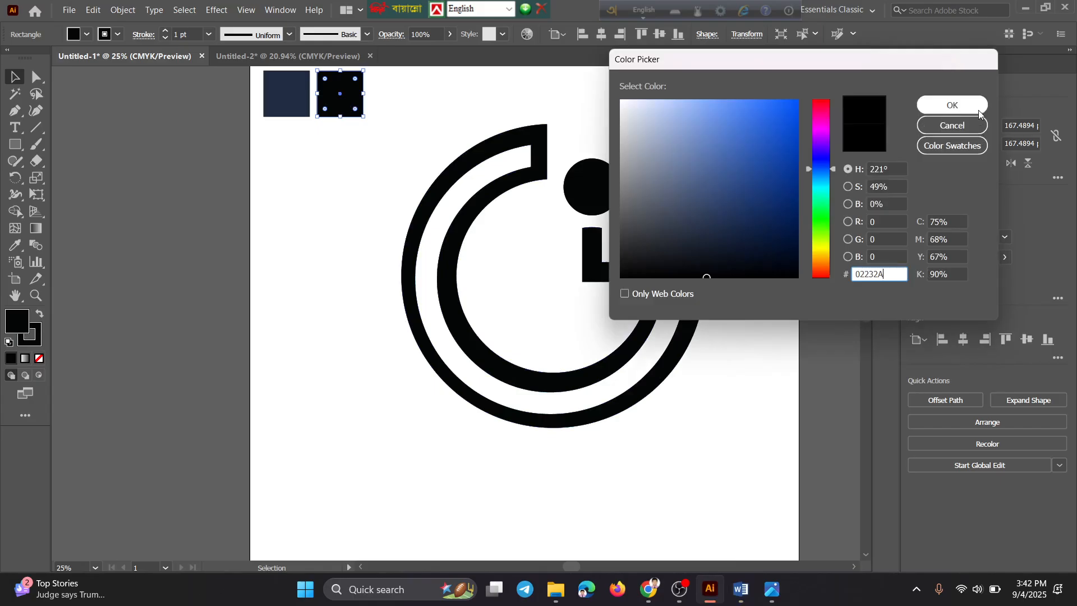
key(Tab)
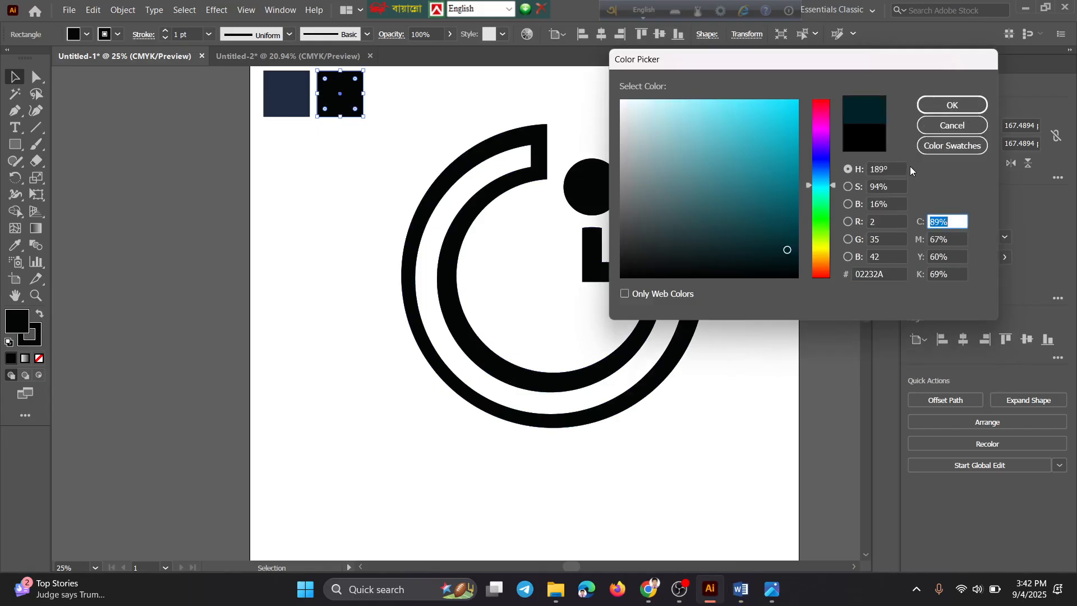
click(967, 106)
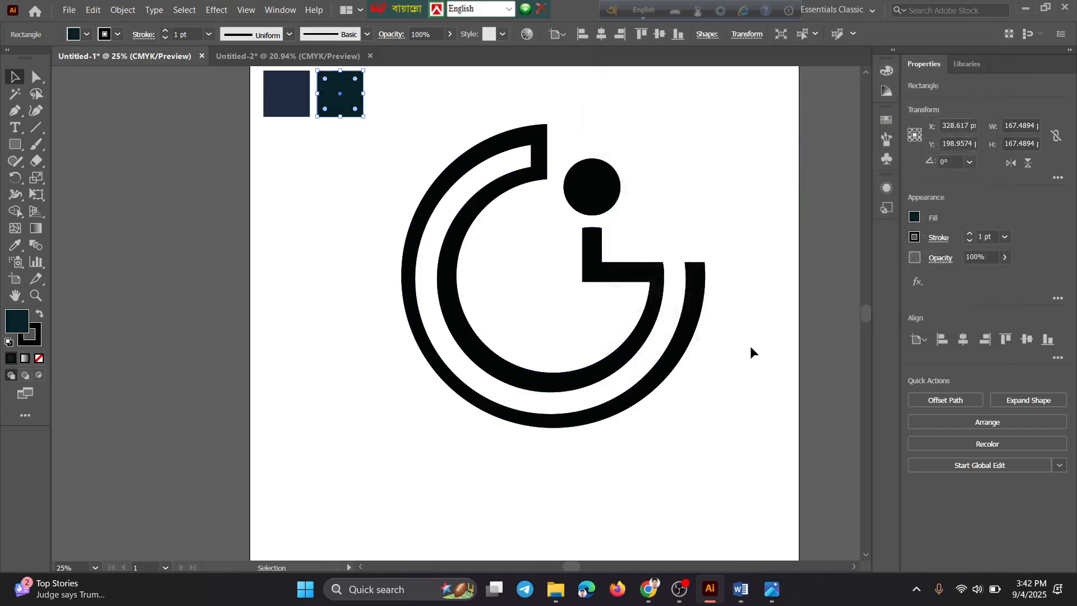
click(742, 392)
click(340, 94)
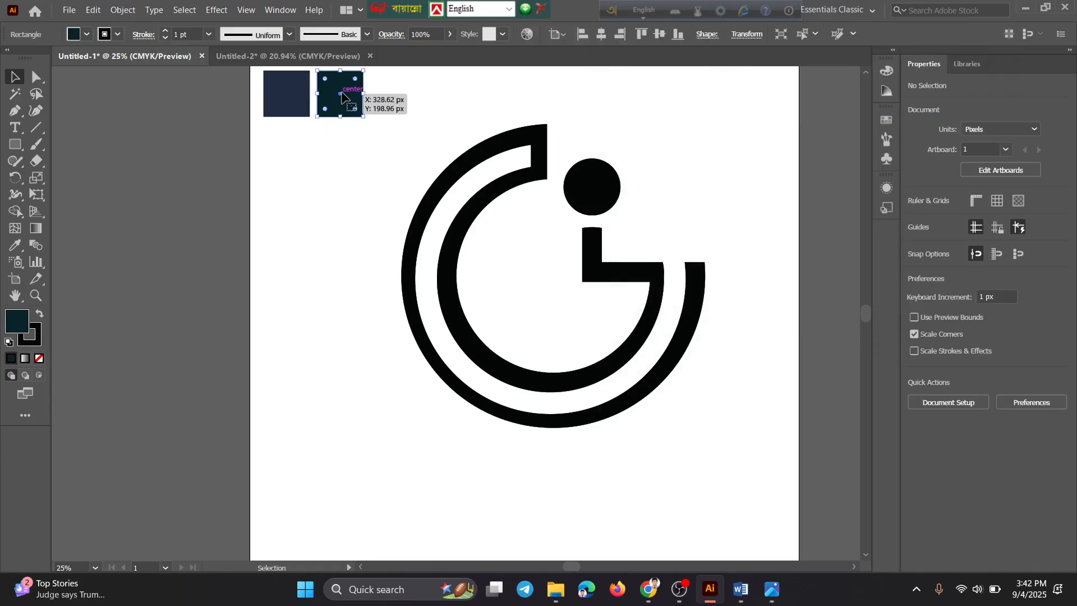
Recolour the merged G shape with the Eyedropper, sampling the #222C43 swatch square.
click(426, 210)
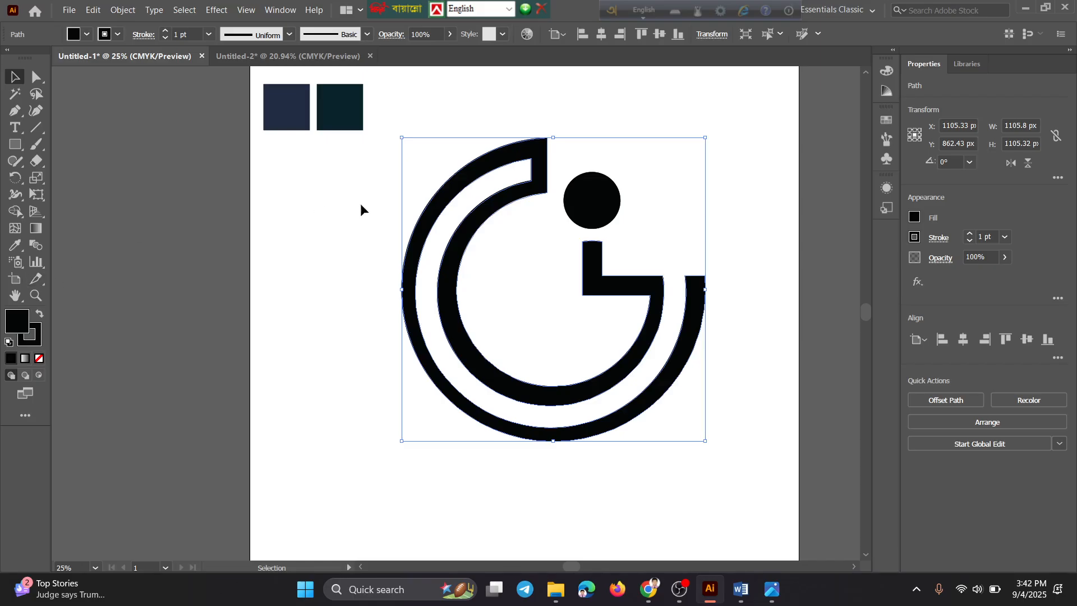
key(i)
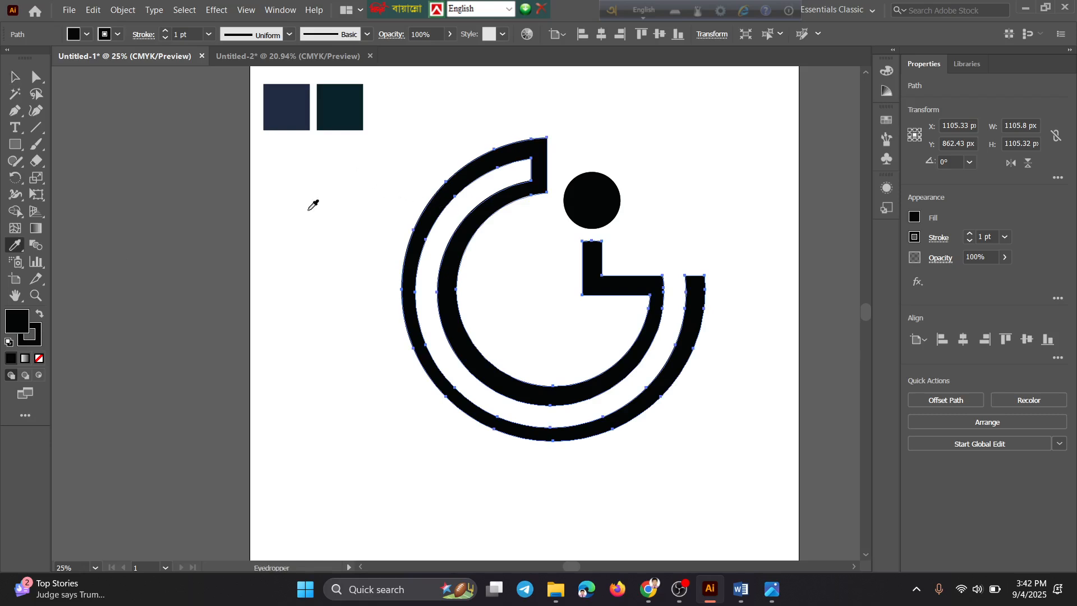
click(307, 225)
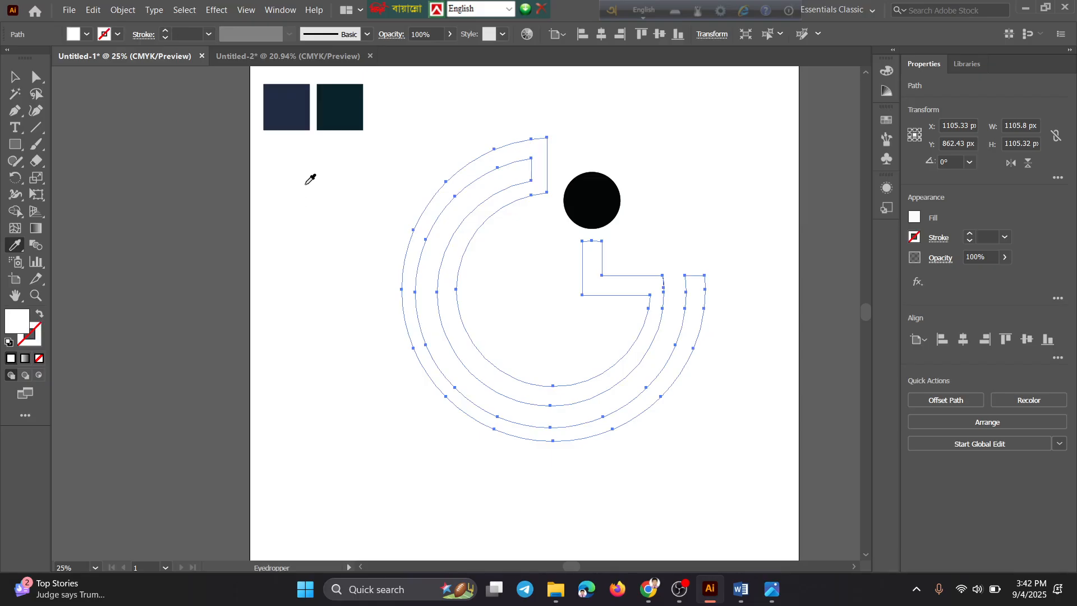
click(289, 99)
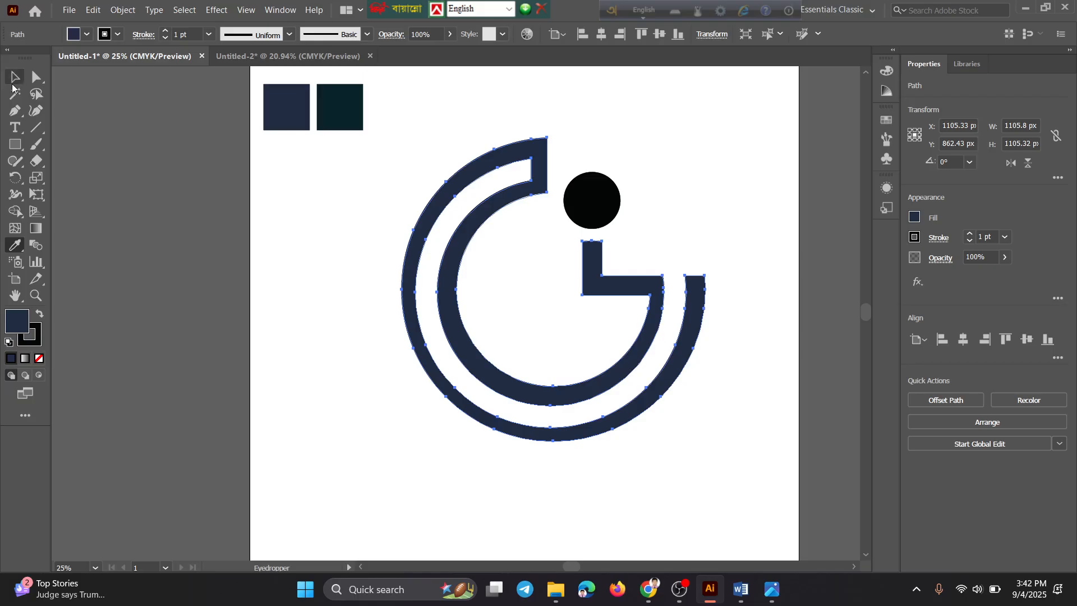
Recolour the circular dot of the i with the Eyedropper, sampling the #02232A swatch square, and deselect it.
click(15, 79)
click(596, 202)
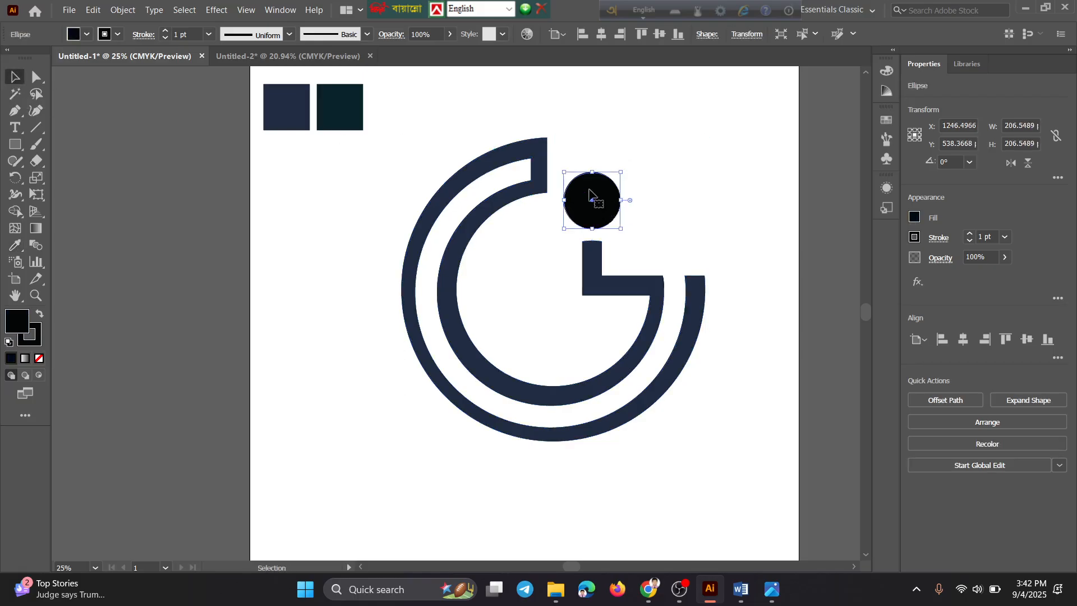
click(14, 247)
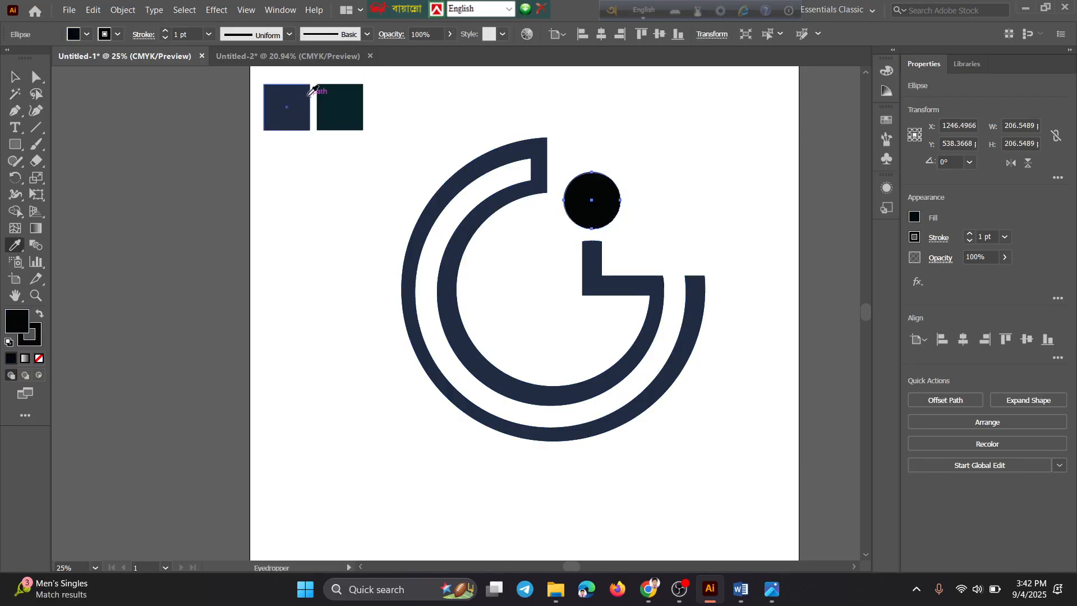
click(346, 106)
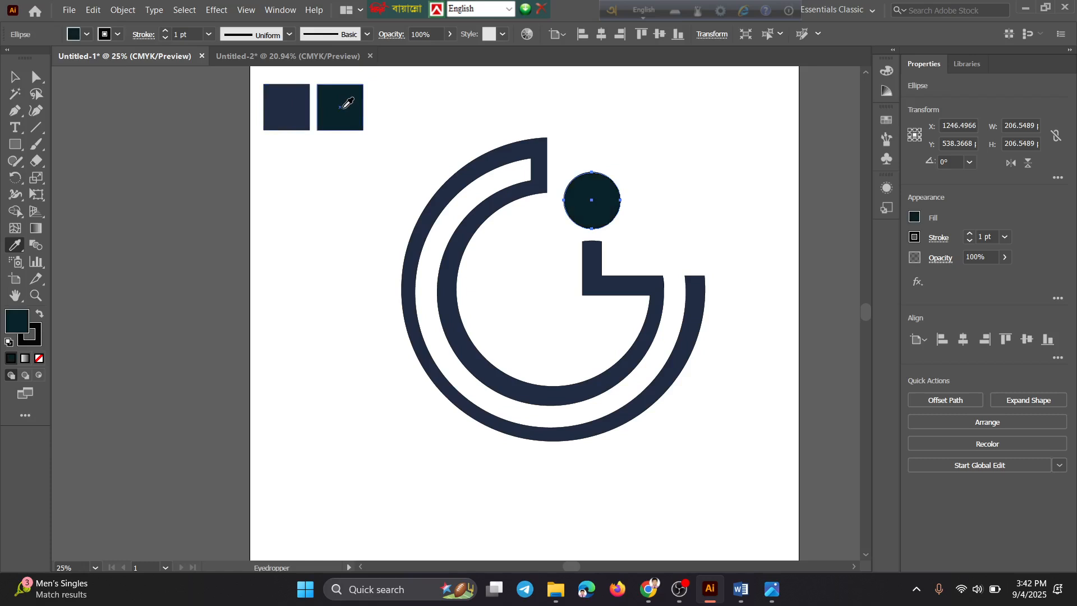
key(v)
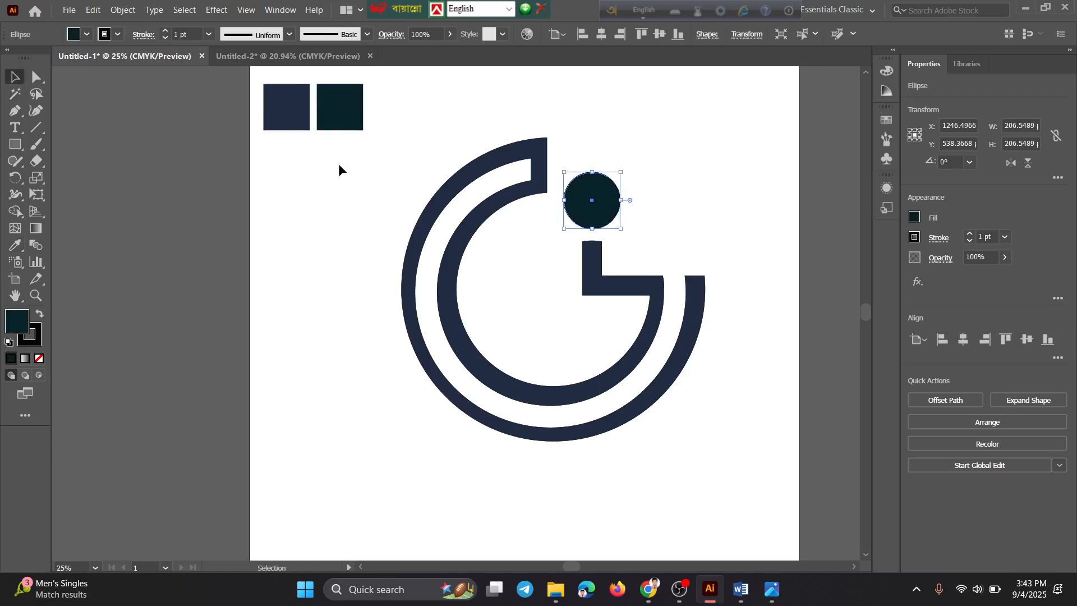
click(689, 448)
click(589, 193)
click(699, 446)
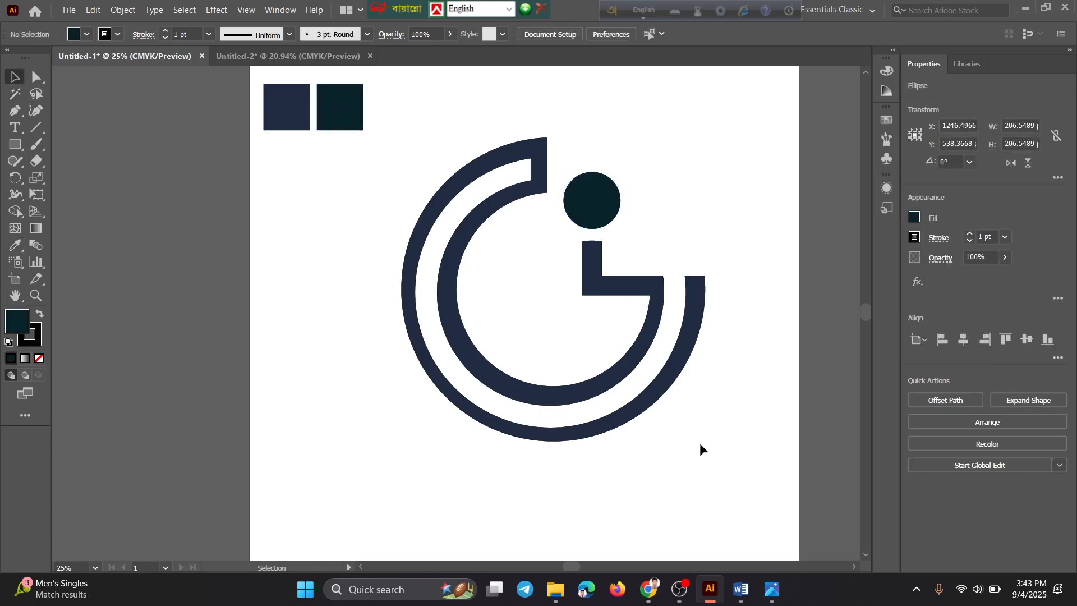
scroll(487, 180, down, 3)
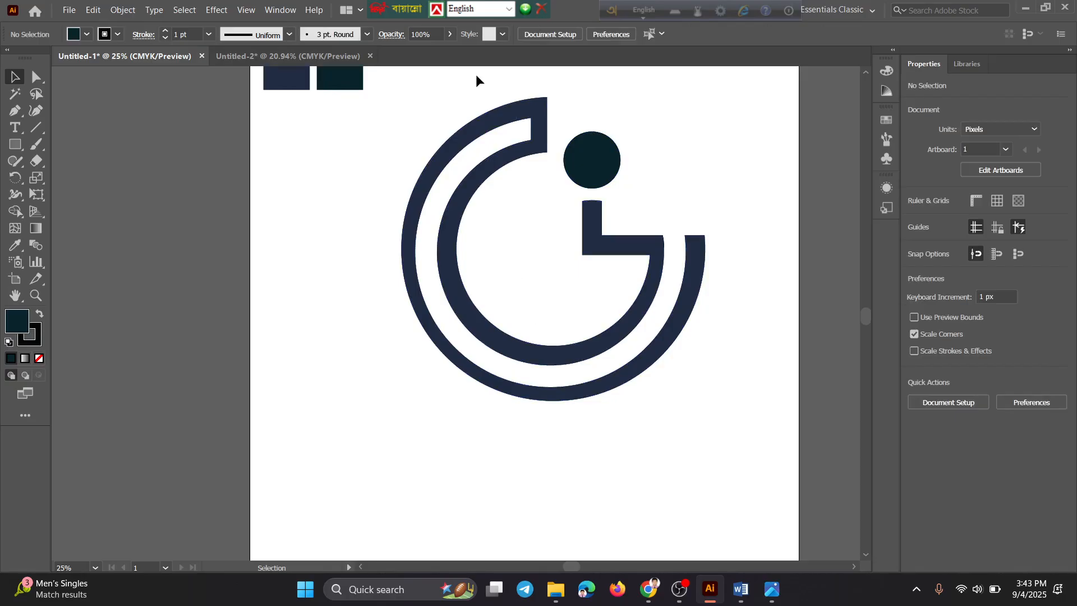
scroll(479, 84, up, 2)
scroll(483, 201, down, 2)
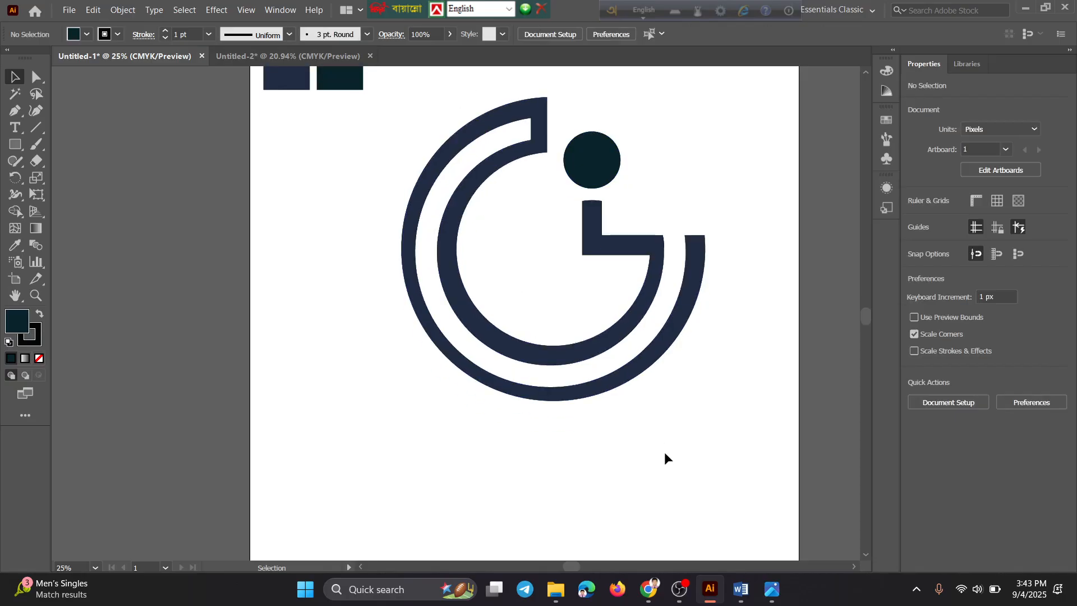
Switch to Word, review the brief's brand name, tagline and font line, and select the font name Azonix.
click(739, 589)
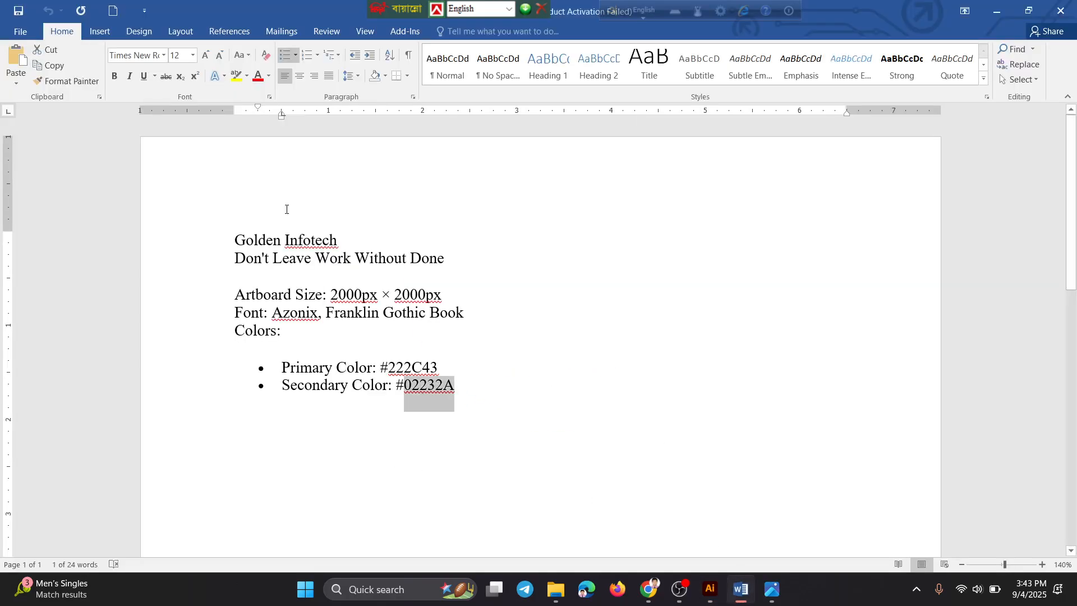
drag(235, 240, 338, 241)
click(296, 258)
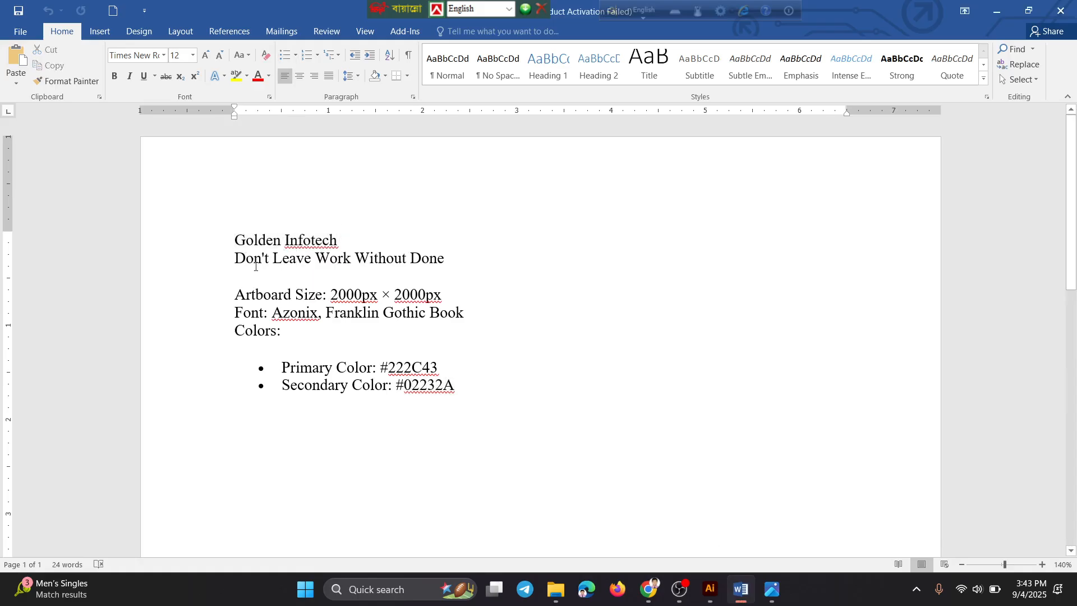
drag(274, 312, 448, 319)
click(327, 312)
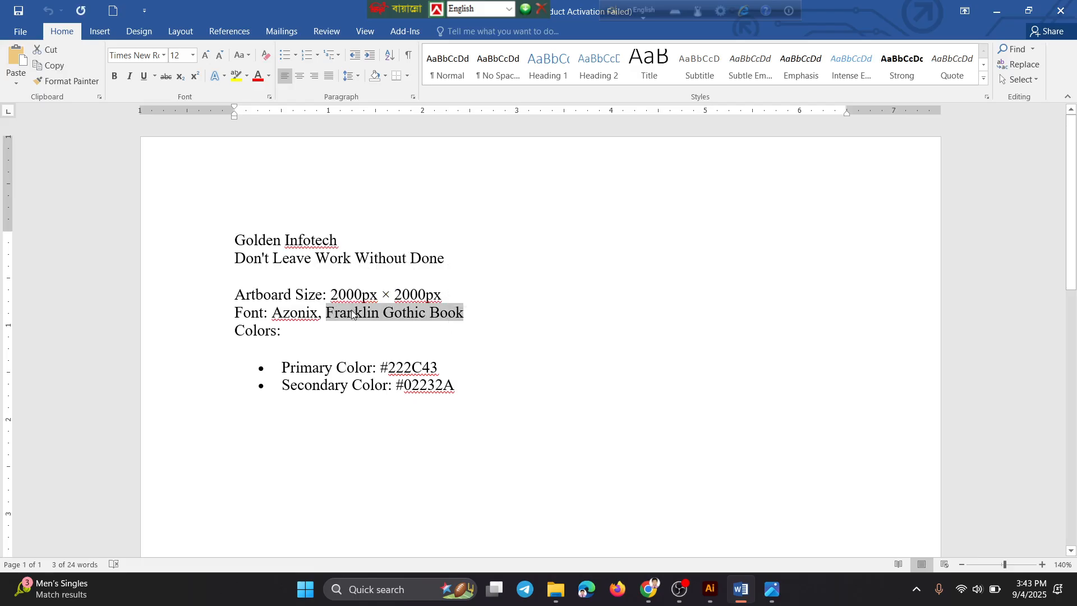
click(299, 318)
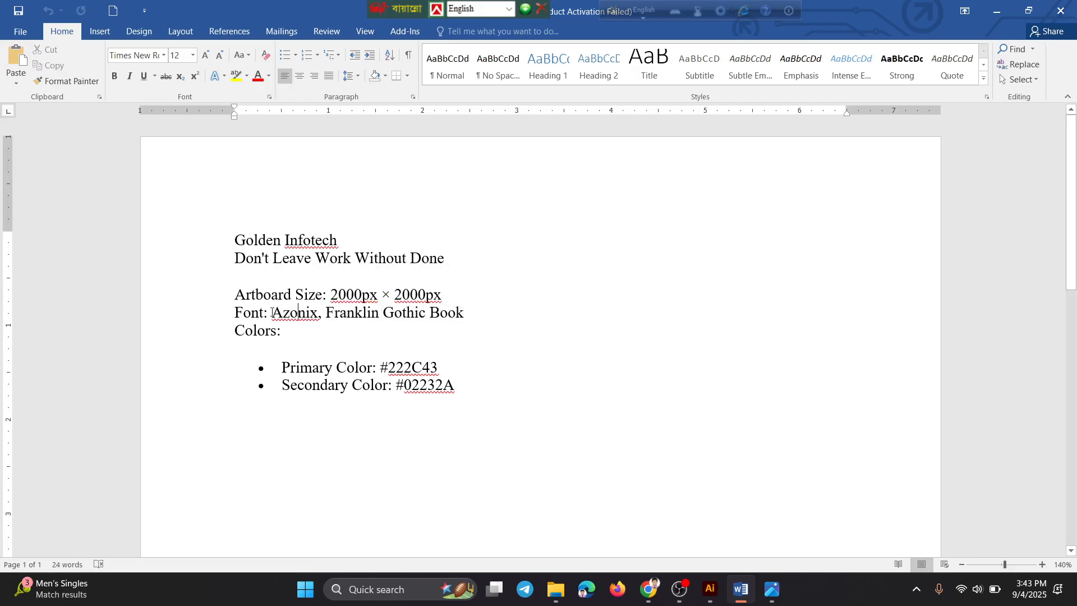
drag(275, 312, 315, 314)
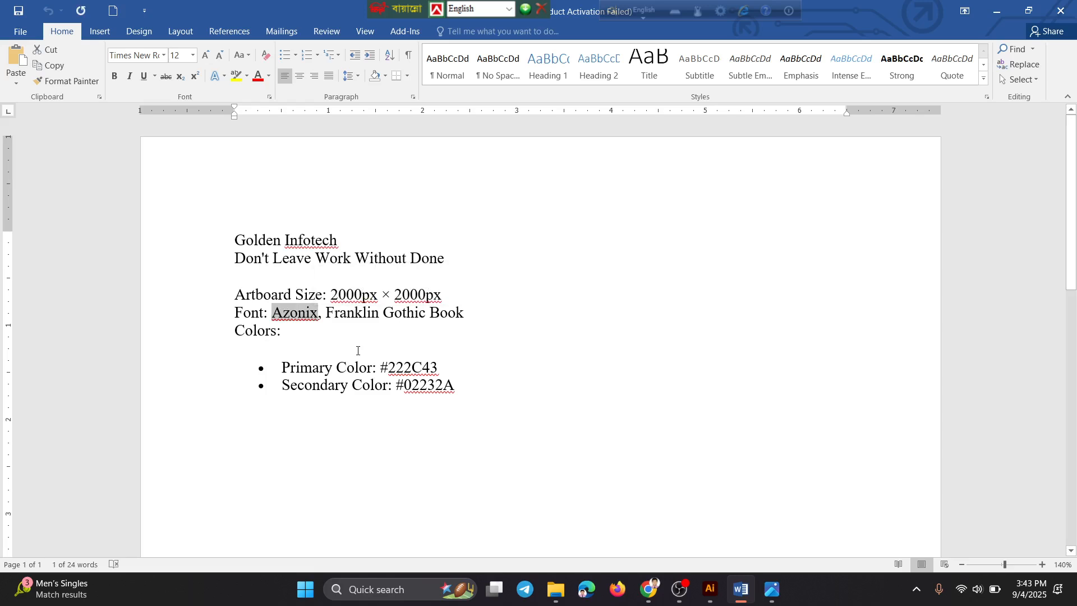
In Chrome, search for "azonix font free download" in a new tab, closing the old one, and open the DaFont result.
click(649, 589)
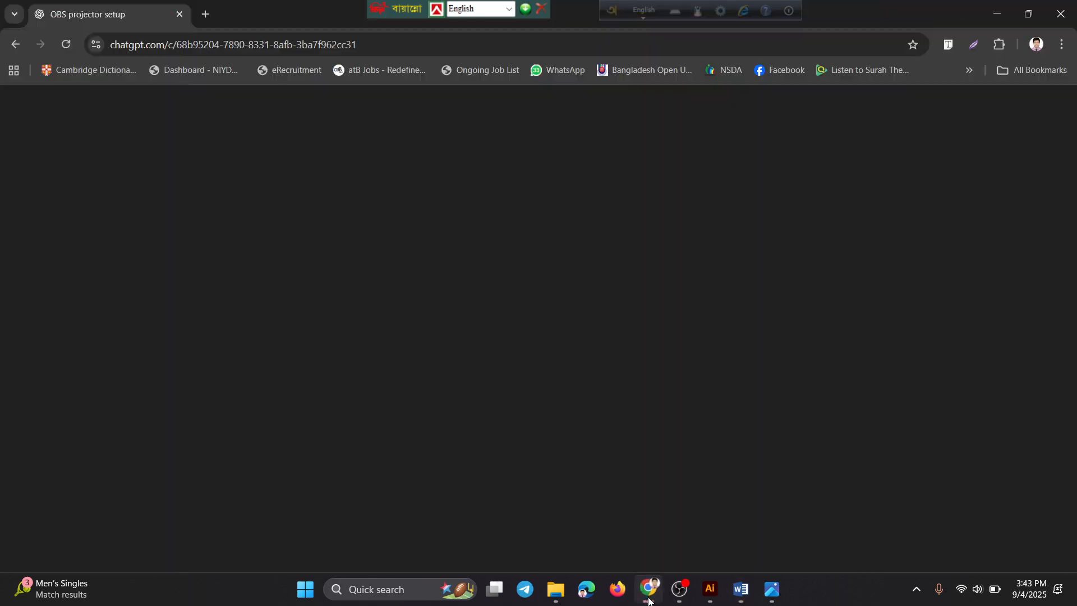
click(209, 17)
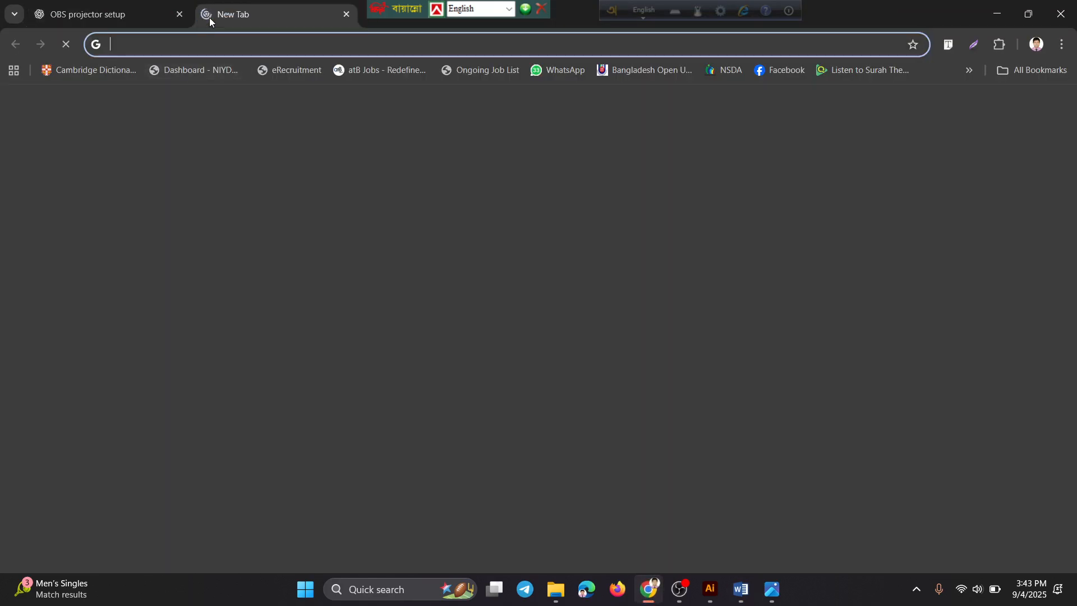
click(180, 15)
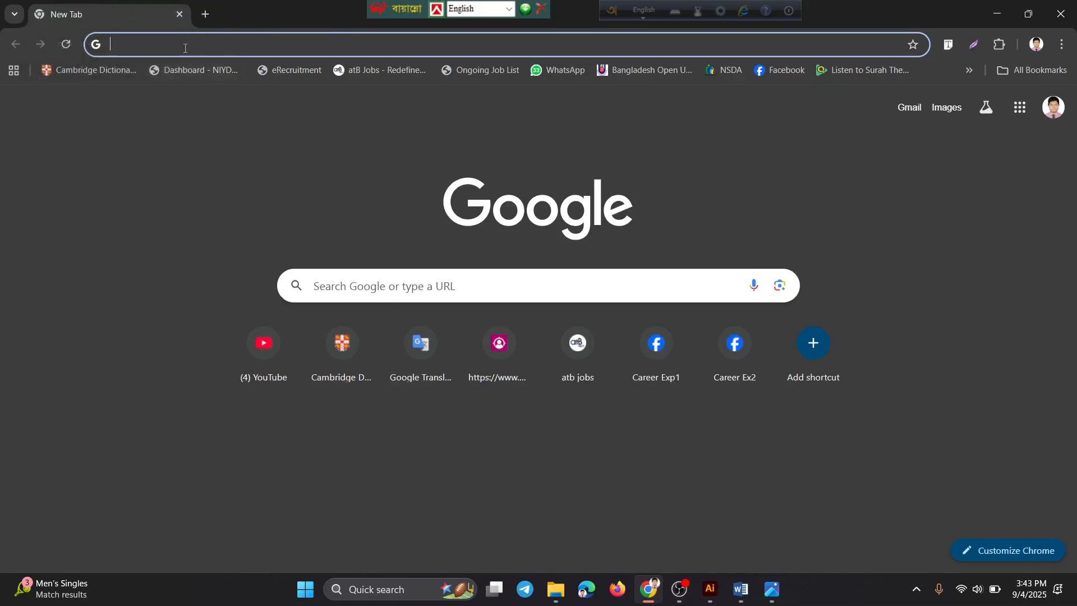
text(Azonix)
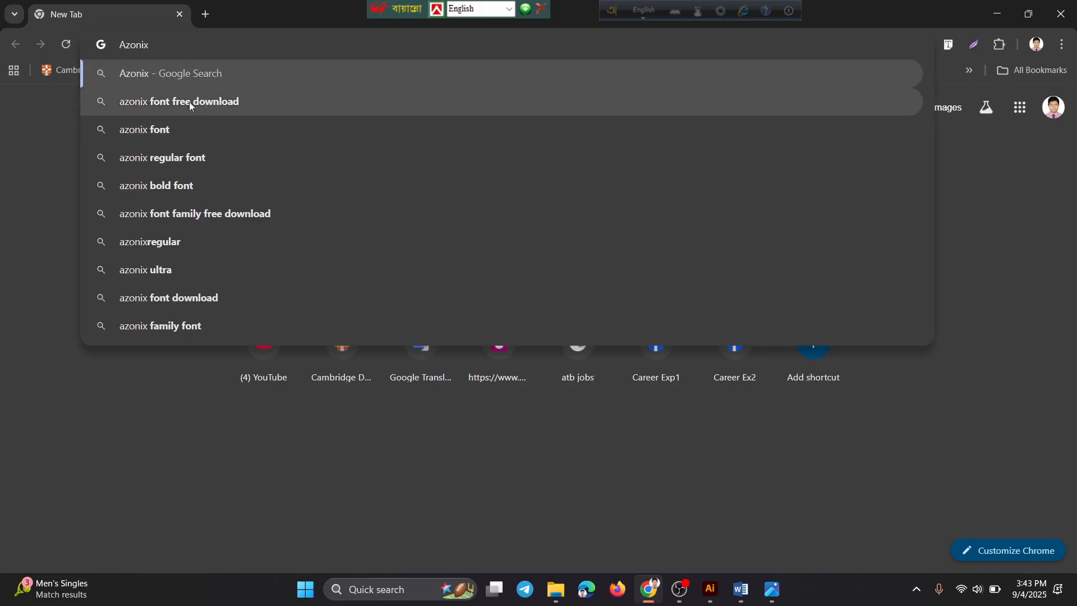
click(218, 102)
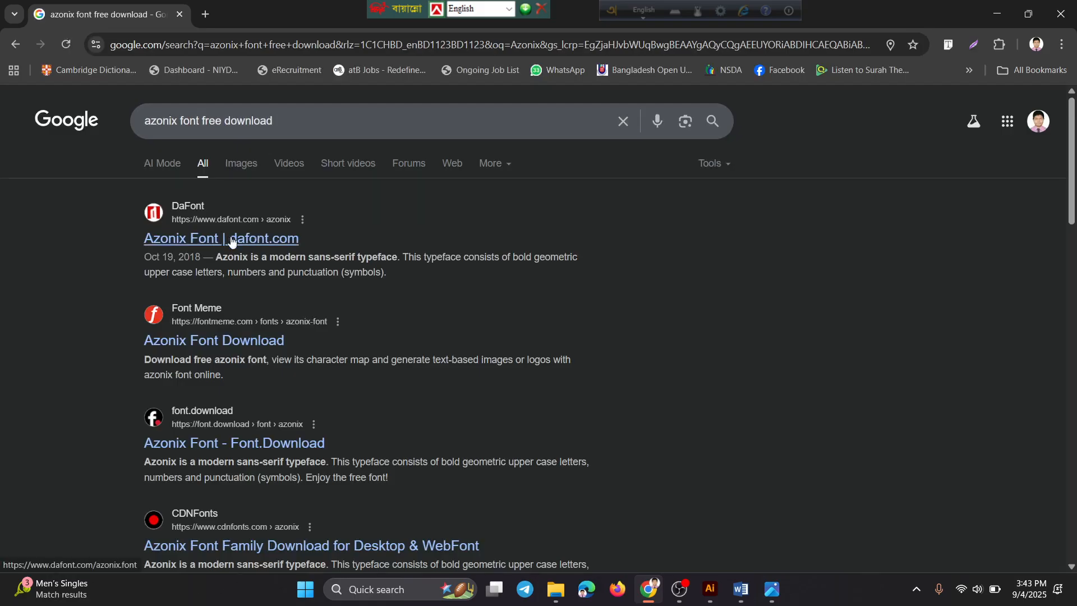
click(232, 243)
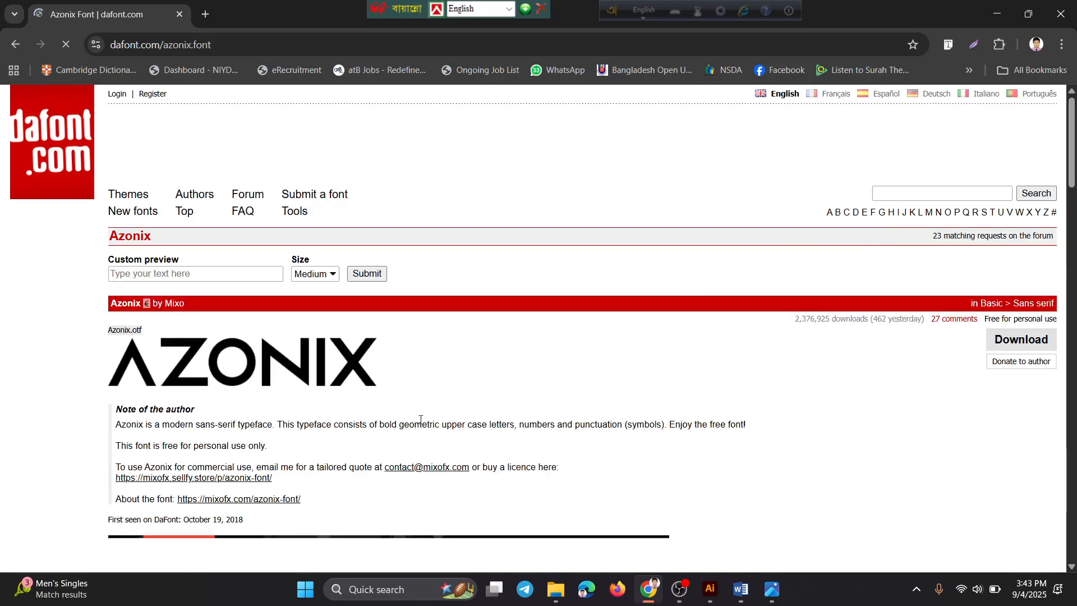
Download the Azonix font from DaFont and open the downloaded zip archive.
click(1047, 340)
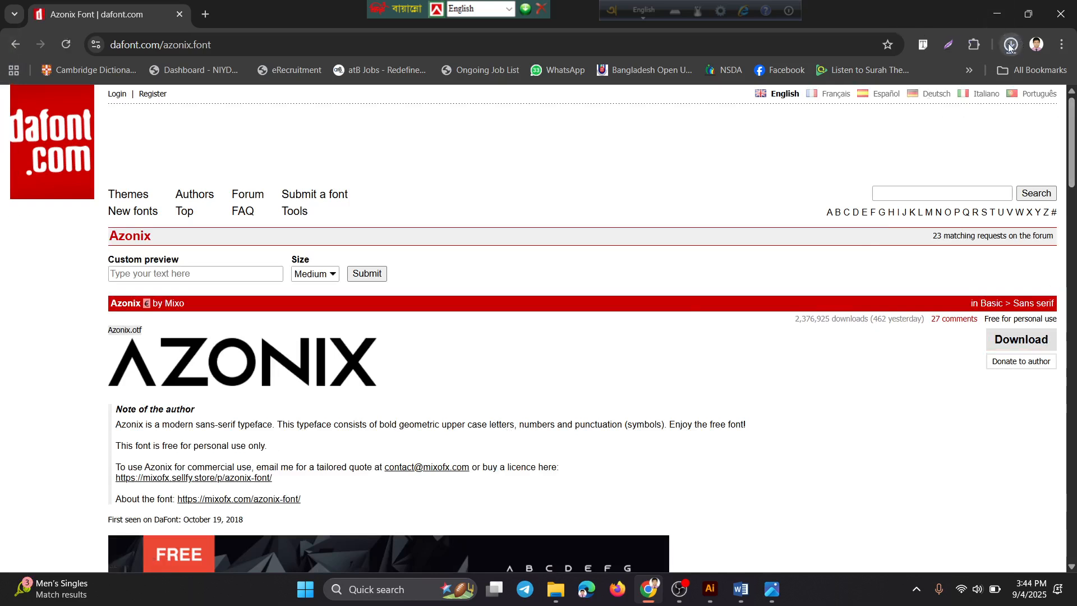
click(1009, 45)
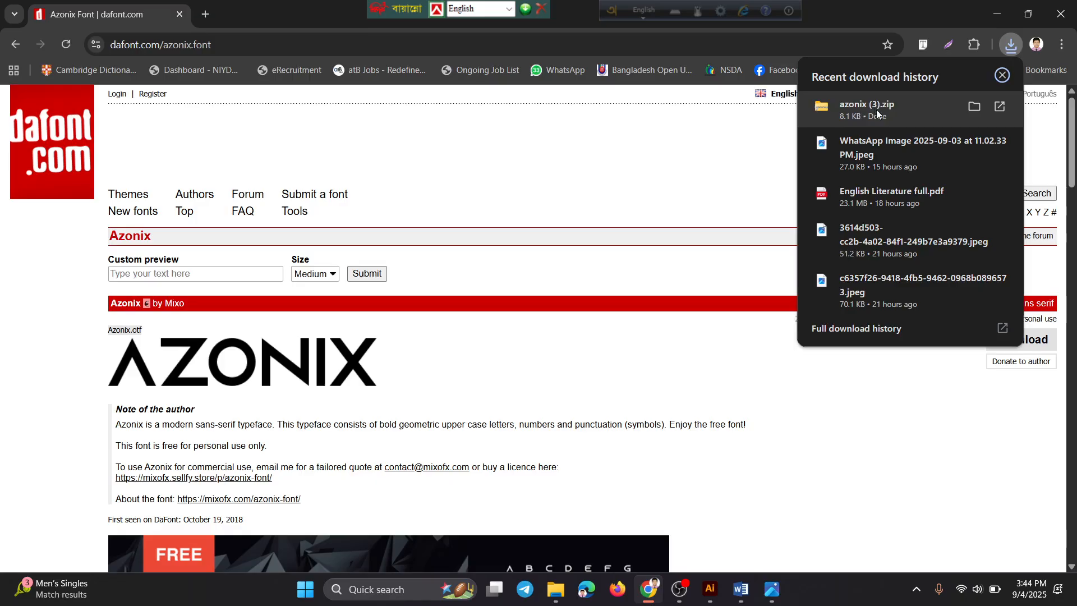
click(877, 109)
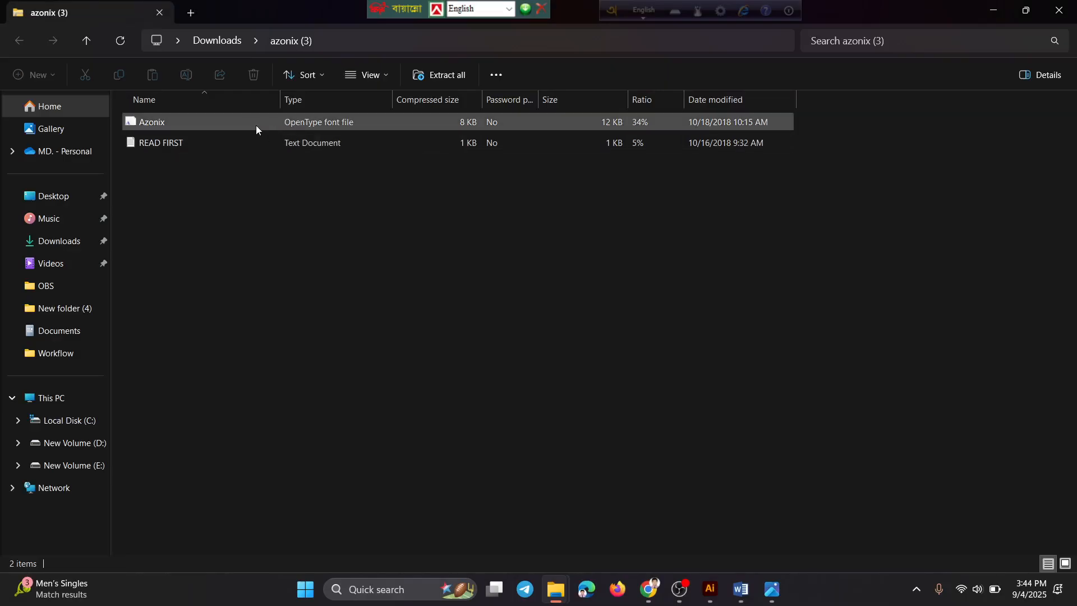
Install the Azonix OpenType font from the archive, replacing the existing copy, and close the font preview and archive windows.
double_click(179, 123)
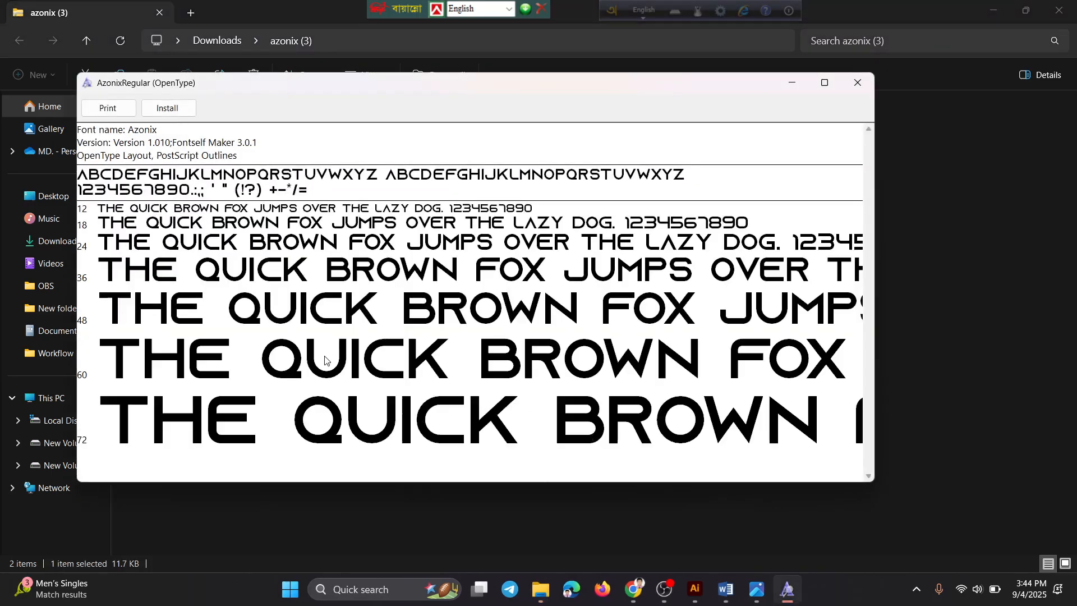
click(161, 109)
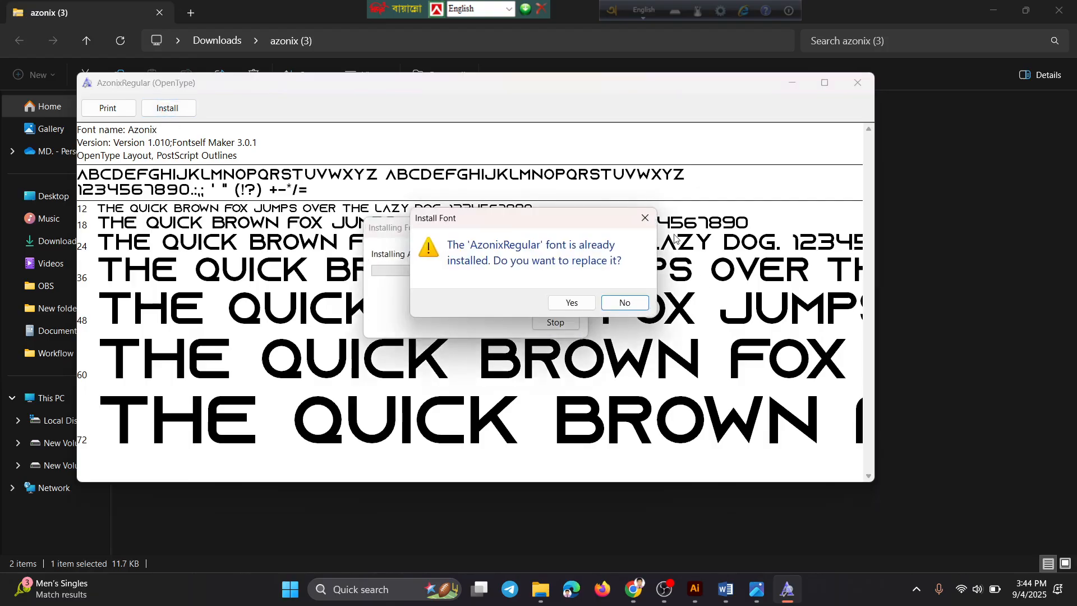
click(570, 305)
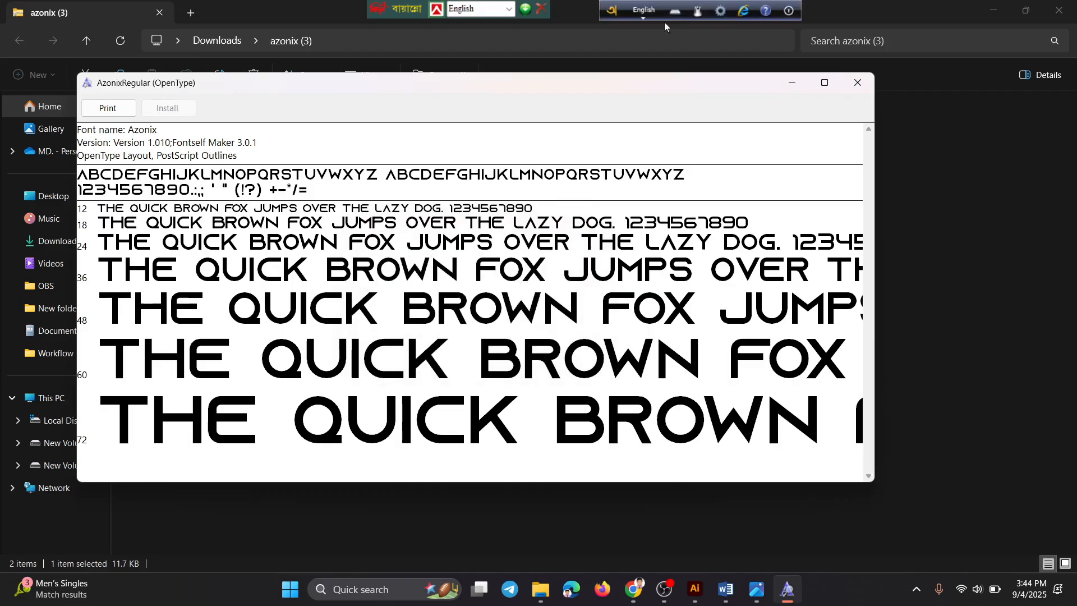
click(859, 85)
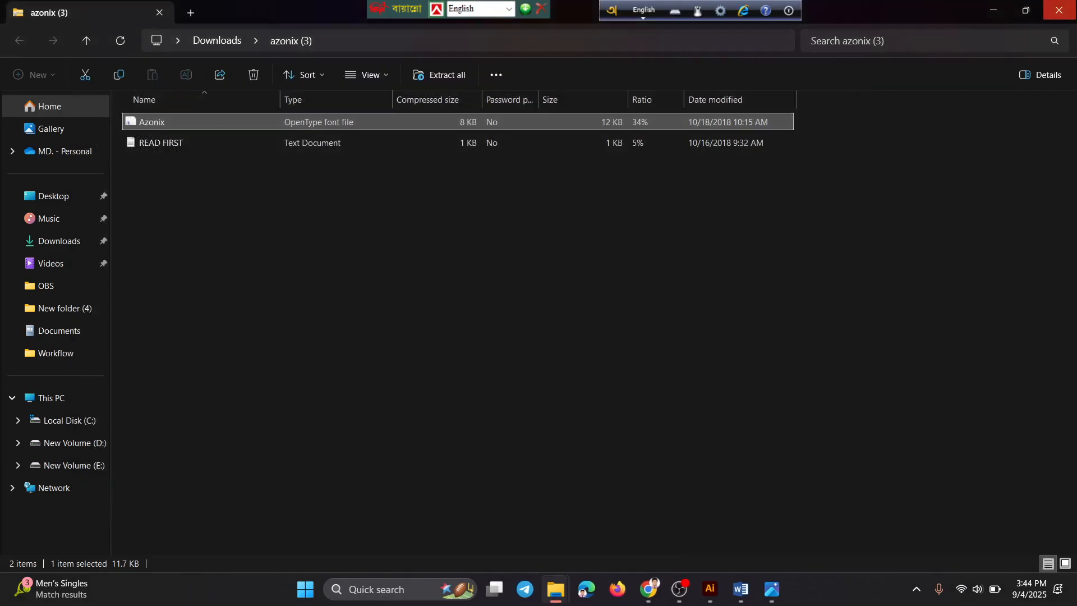
click(1059, 10)
Return to Word and copy the second font name, Franklin Gothic Book, from the brief's font line.
click(195, 45)
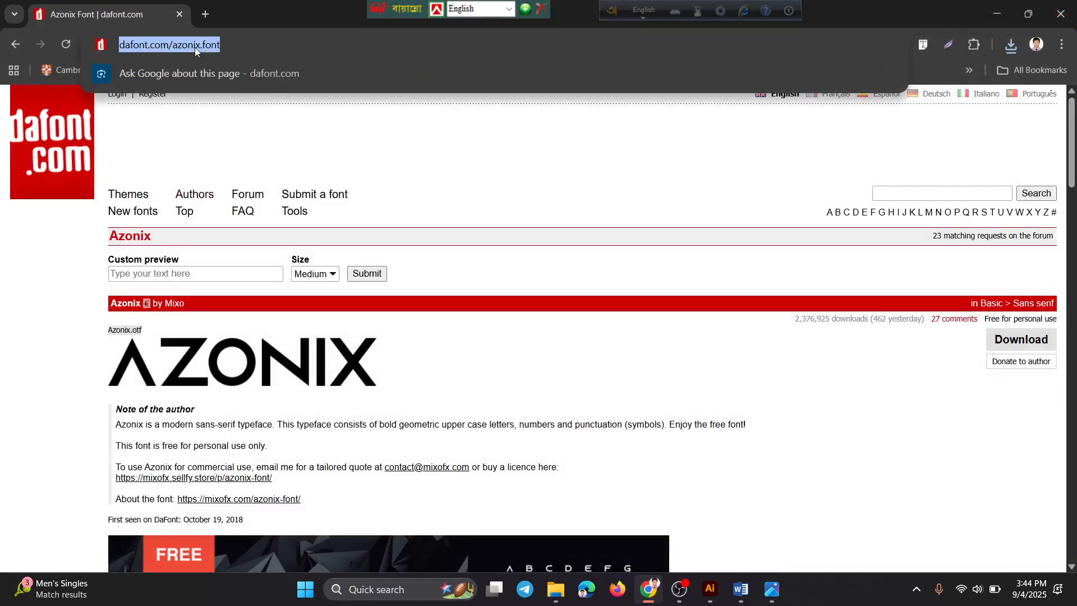
click(740, 588)
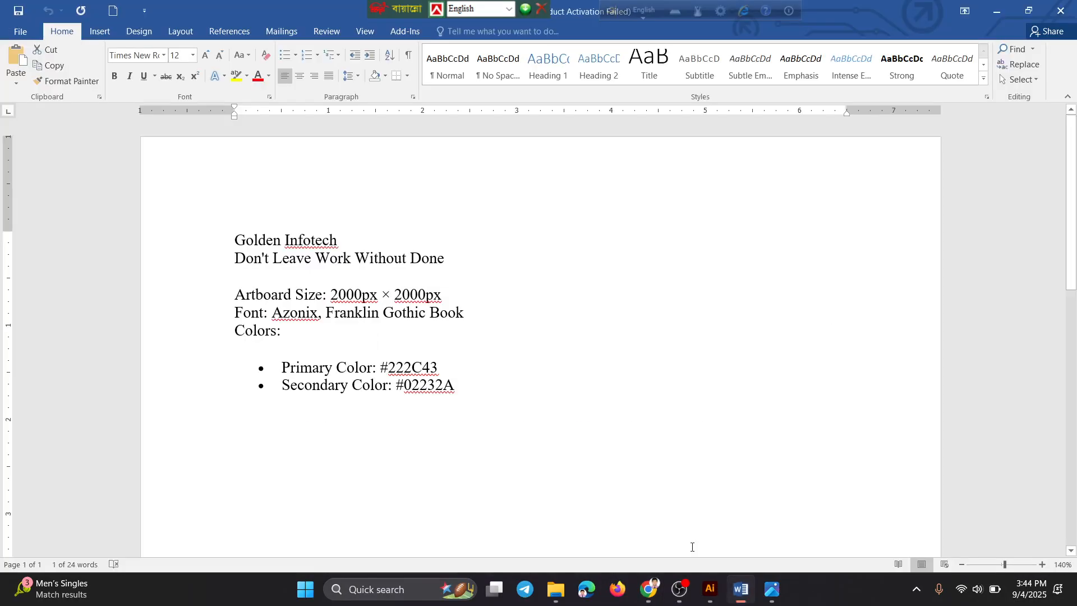
double_click(296, 313)
click(333, 313)
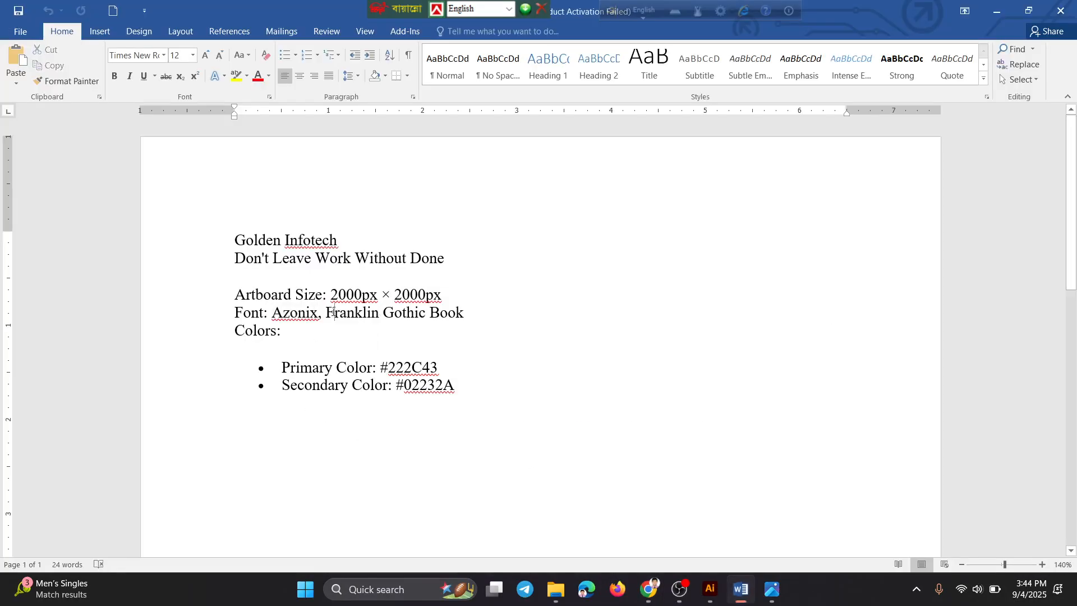
drag(328, 315, 444, 318)
key(ctrl+c)
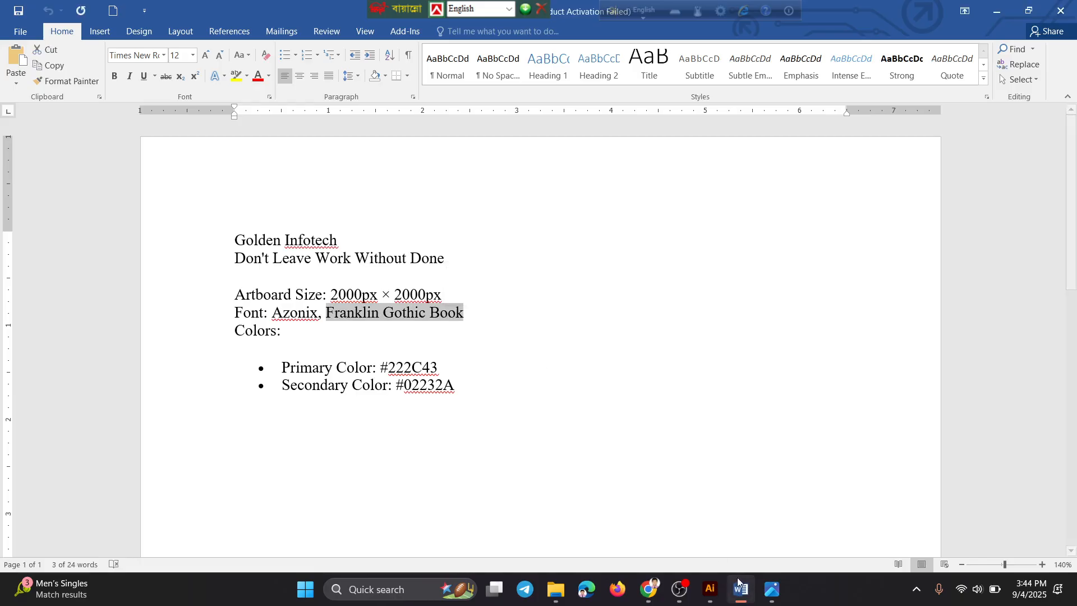
Back in Chrome, search for "franklin gothic book font free download" using the copied font name.
mouse_move(649, 589)
click(624, 558)
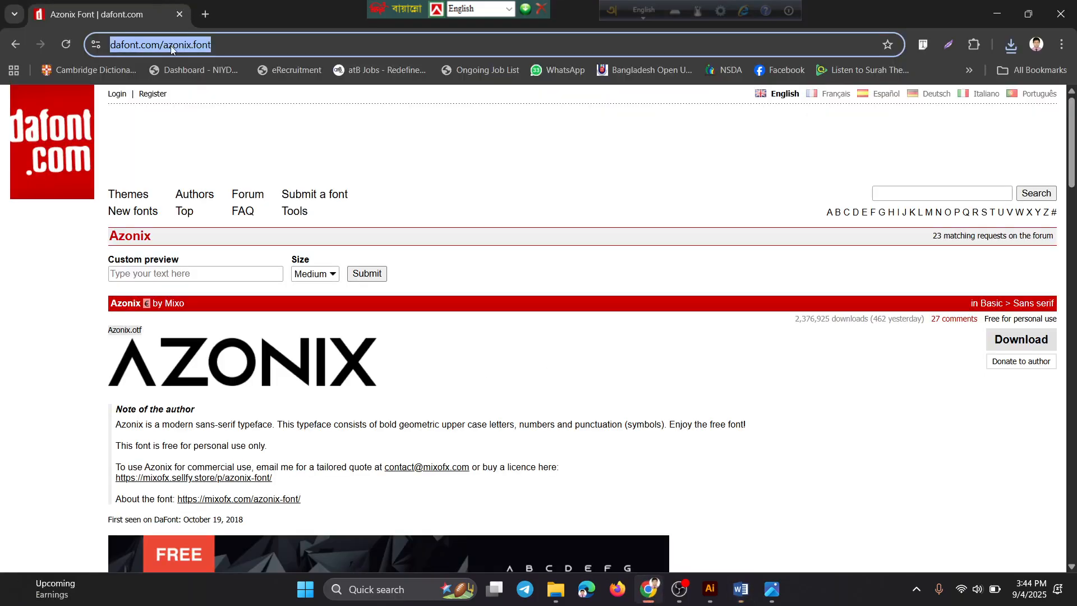
key(ctrl+v)
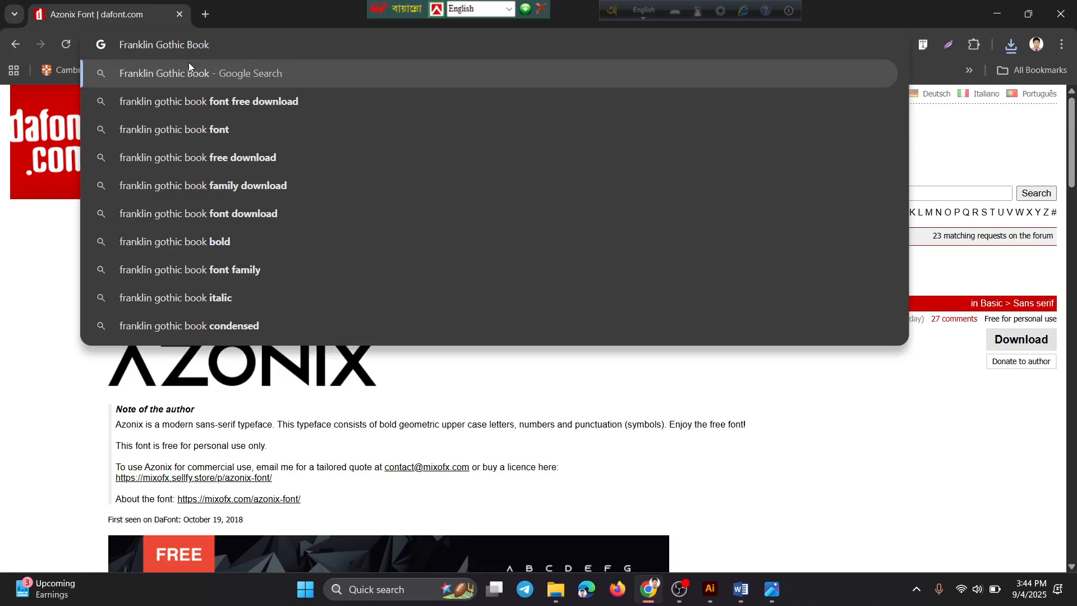
click(187, 93)
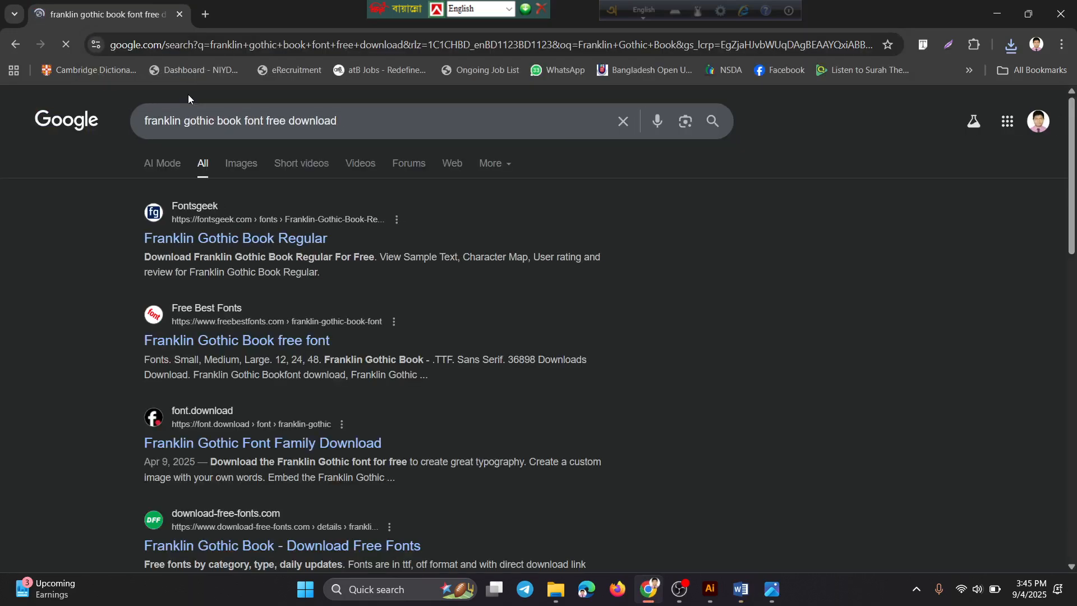
Check the Fontsgeek page for Franklin Gothic Book Regular, return to the search results and compare the other download sites.
click(220, 241)
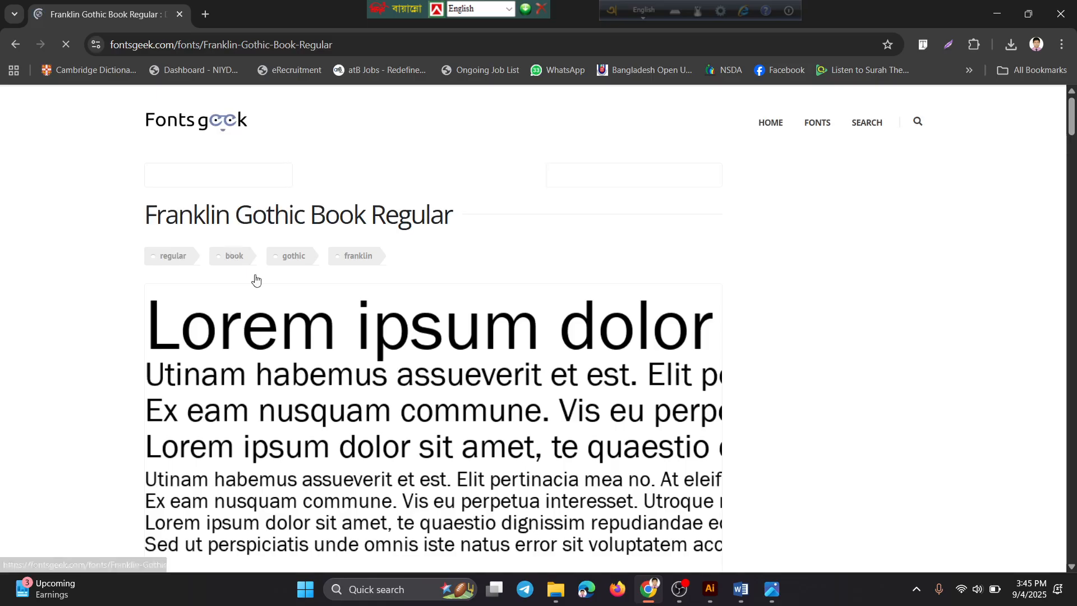
click(18, 49)
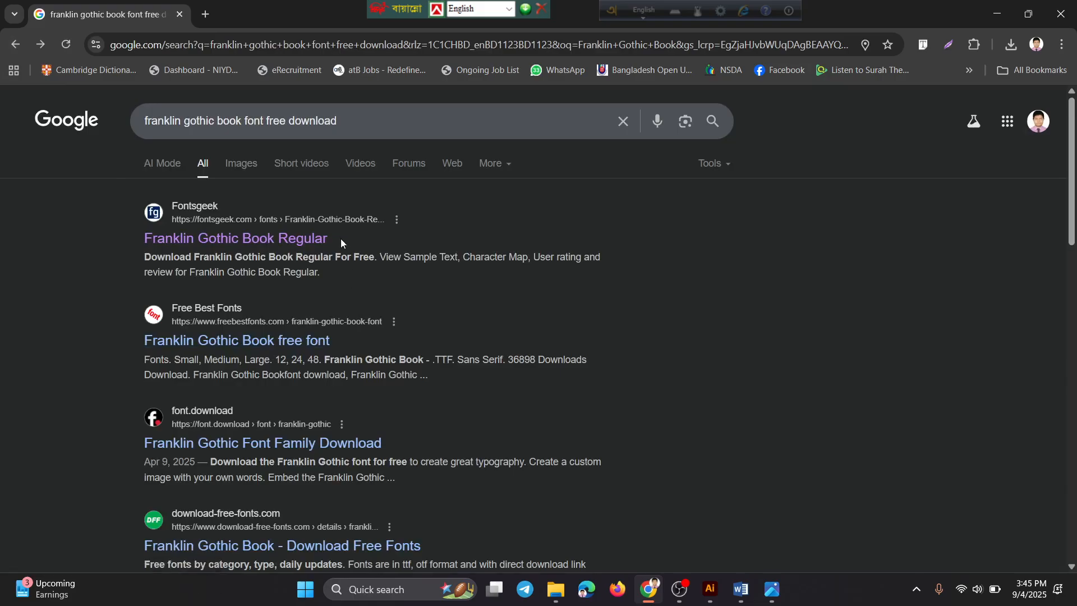
scroll(299, 286, down, 1)
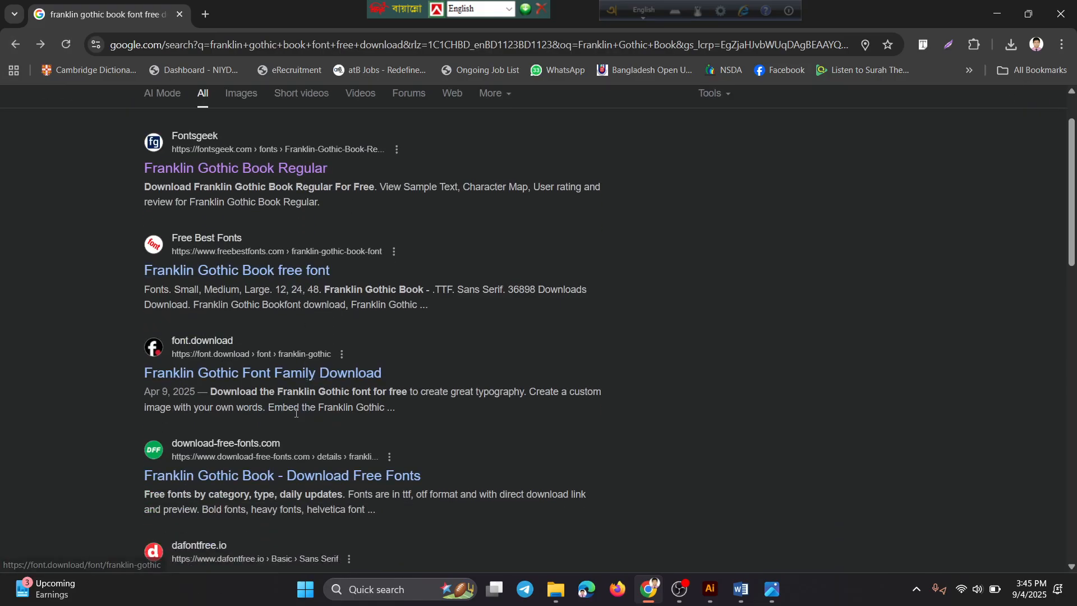
scroll(298, 342, down, 2)
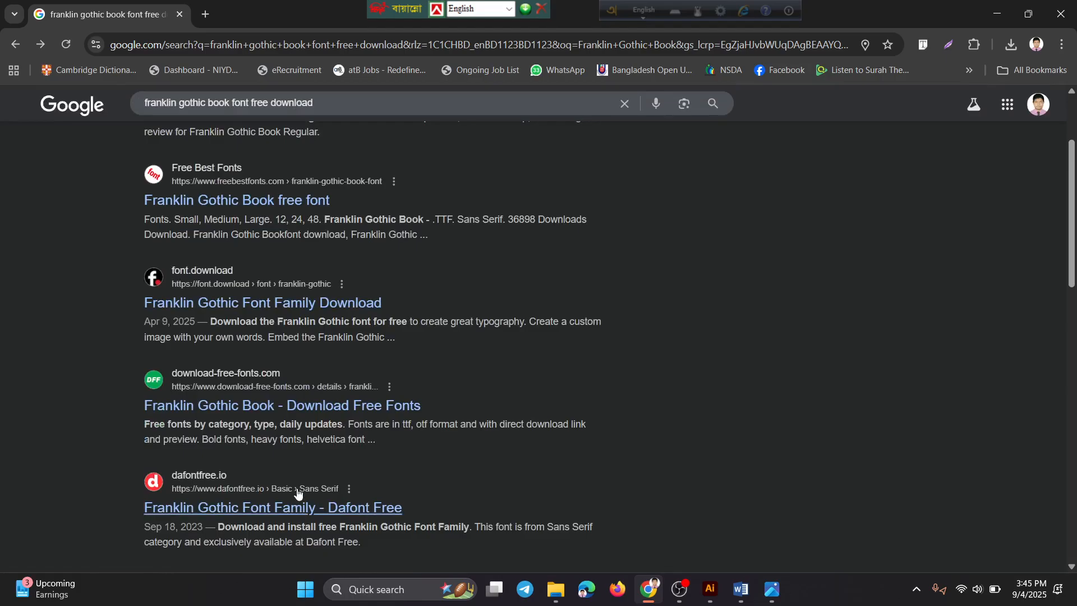
scroll(258, 443, down, 1)
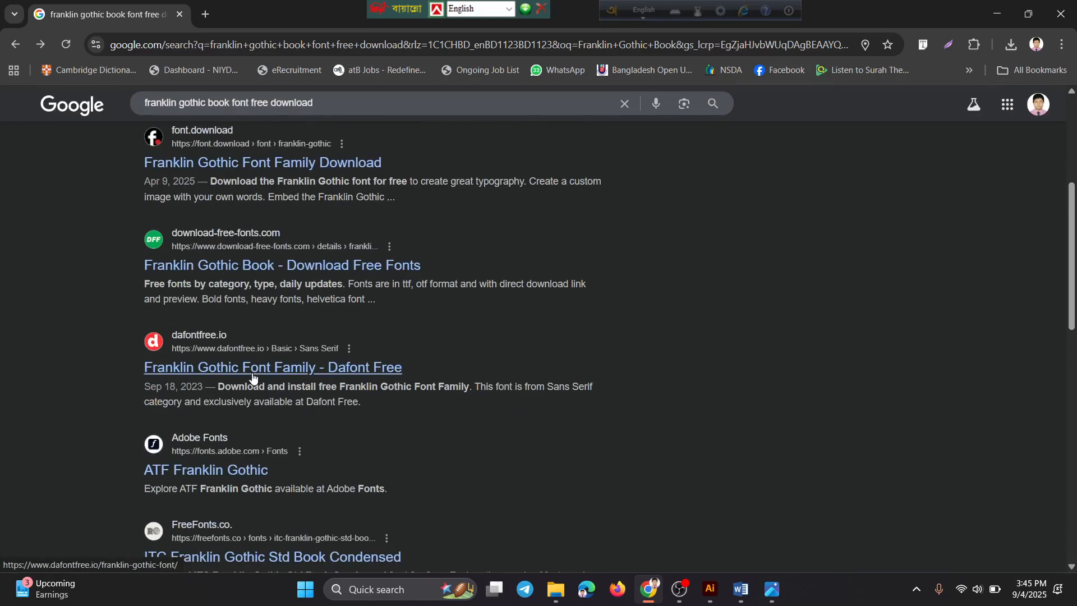
scroll(211, 358, up, 4)
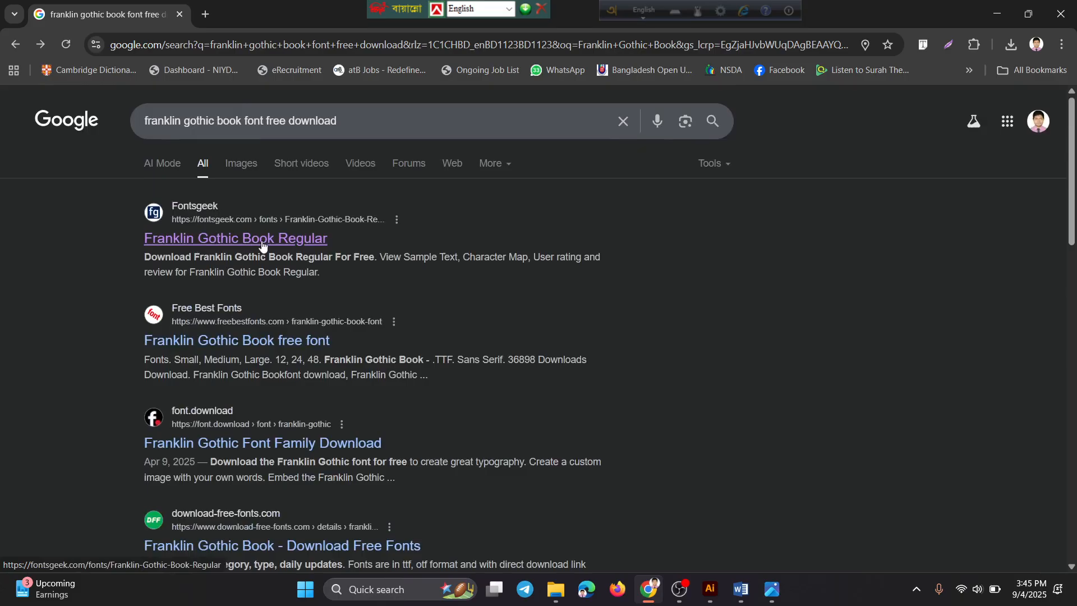
scroll(393, 365, down, 3)
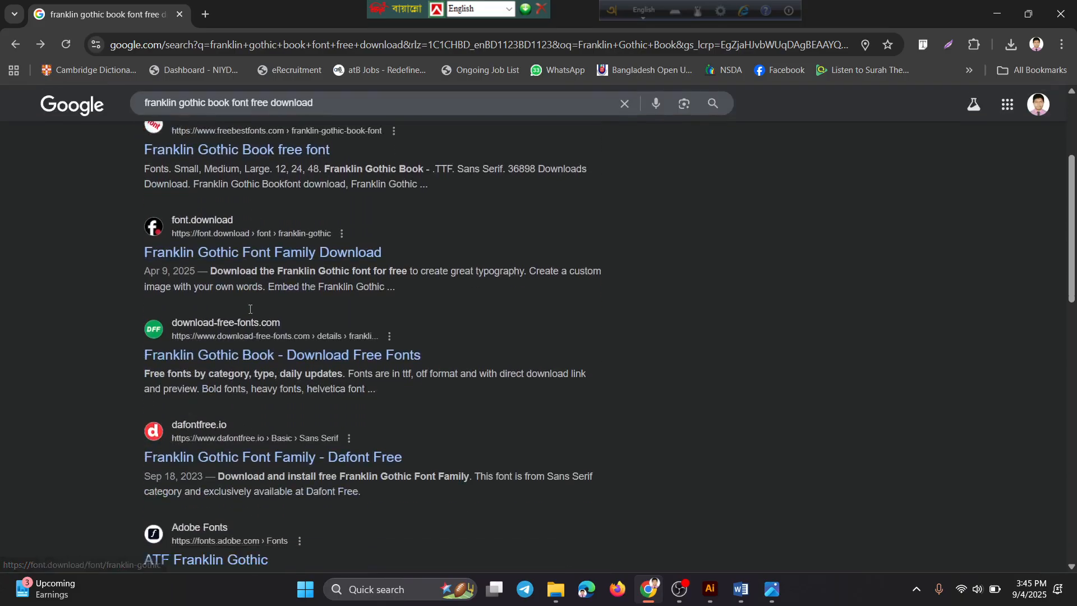
Mark the dafontfree.io result with a red rectangle and arrow on a full-screen capture, and close the capture without saving.
click(917, 589)
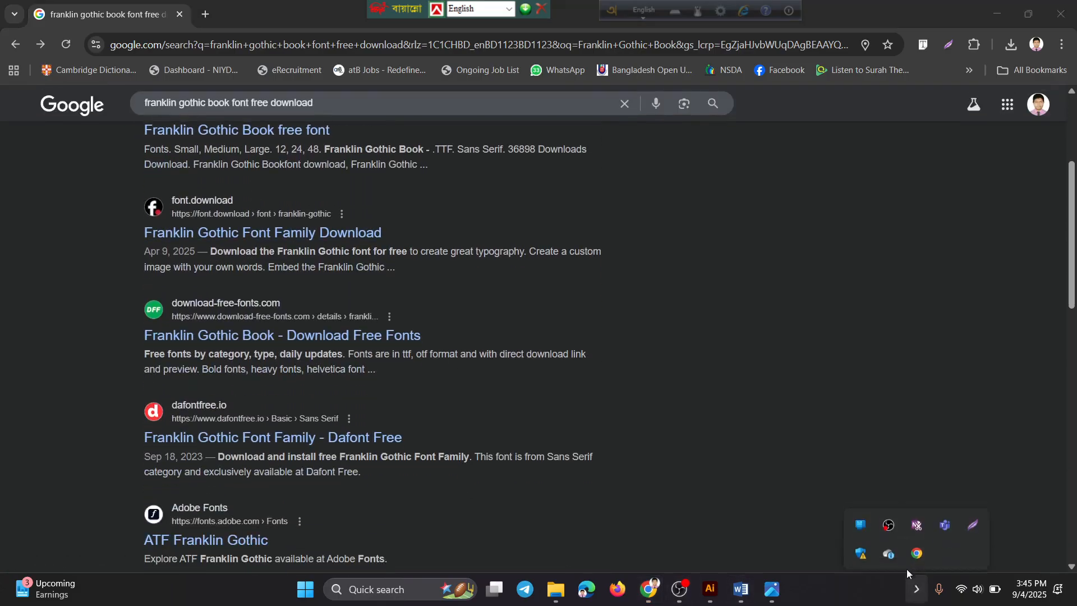
click(974, 517)
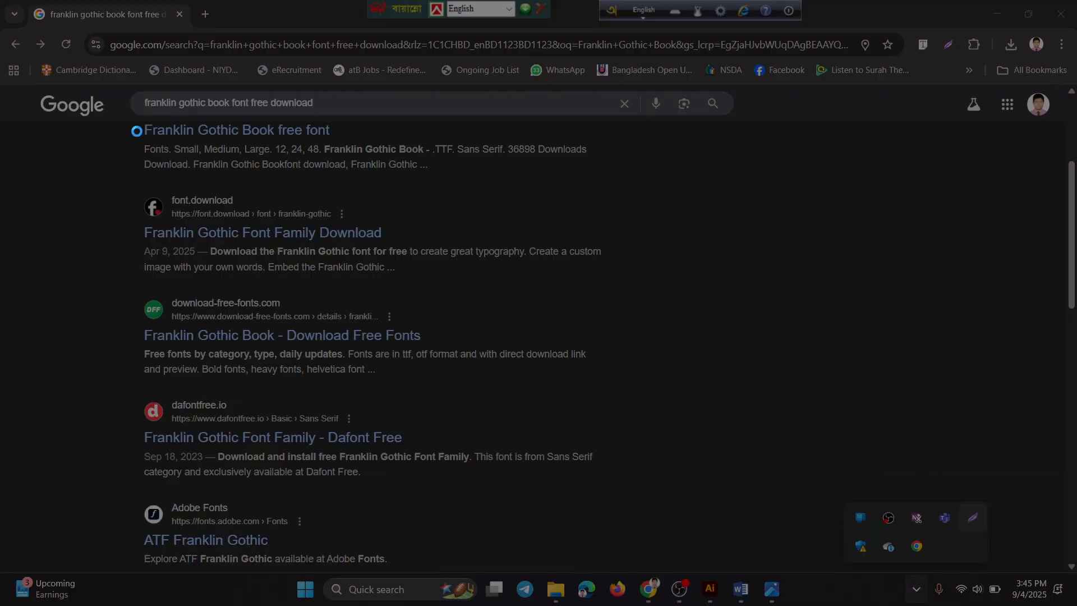
drag(54, 66, 1076, 605)
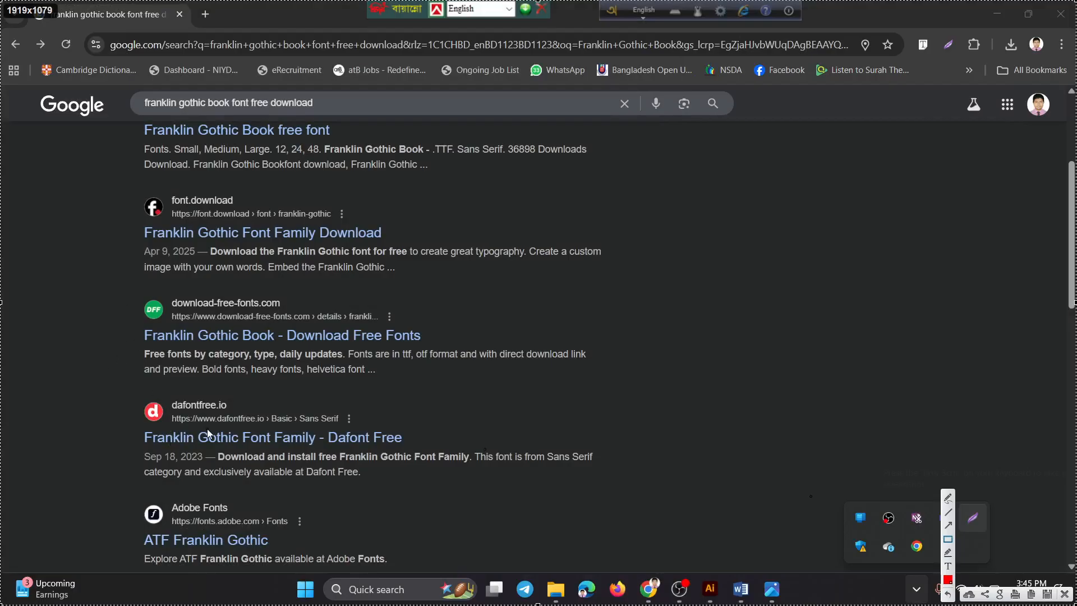
drag(92, 371, 652, 487)
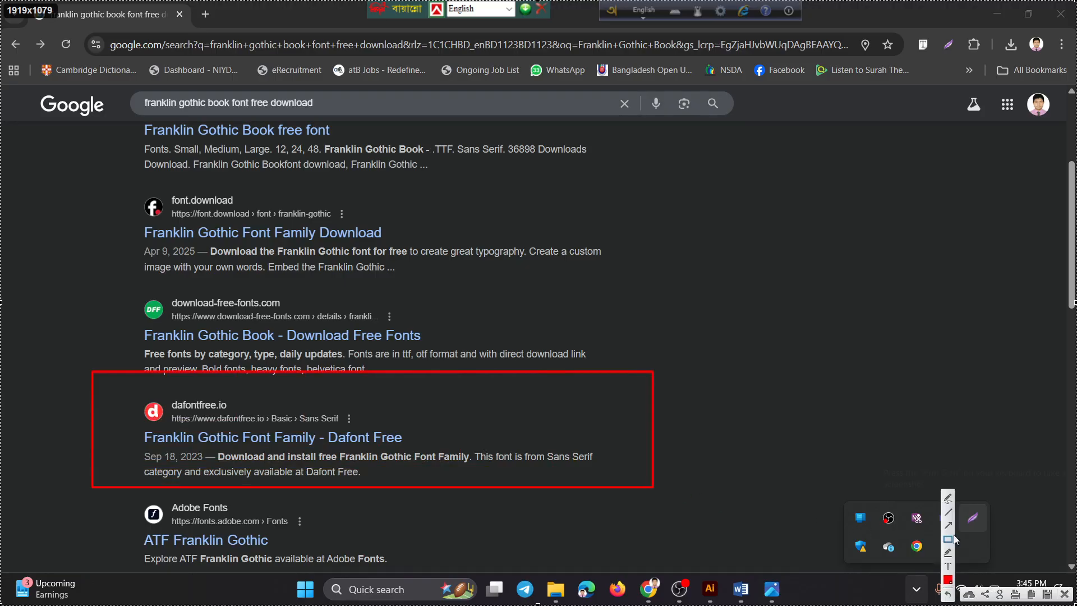
mouse_move(865, 514)
mouse_down()
mouse_move(486, 432)
mouse_move(695, 497)
mouse_up()
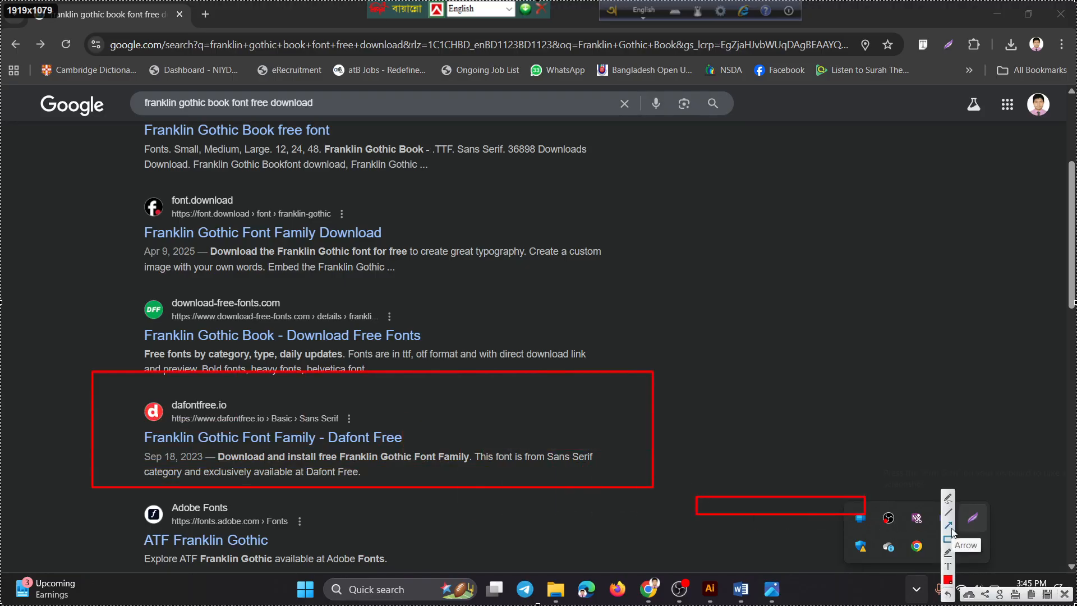
key(ctrl+z)
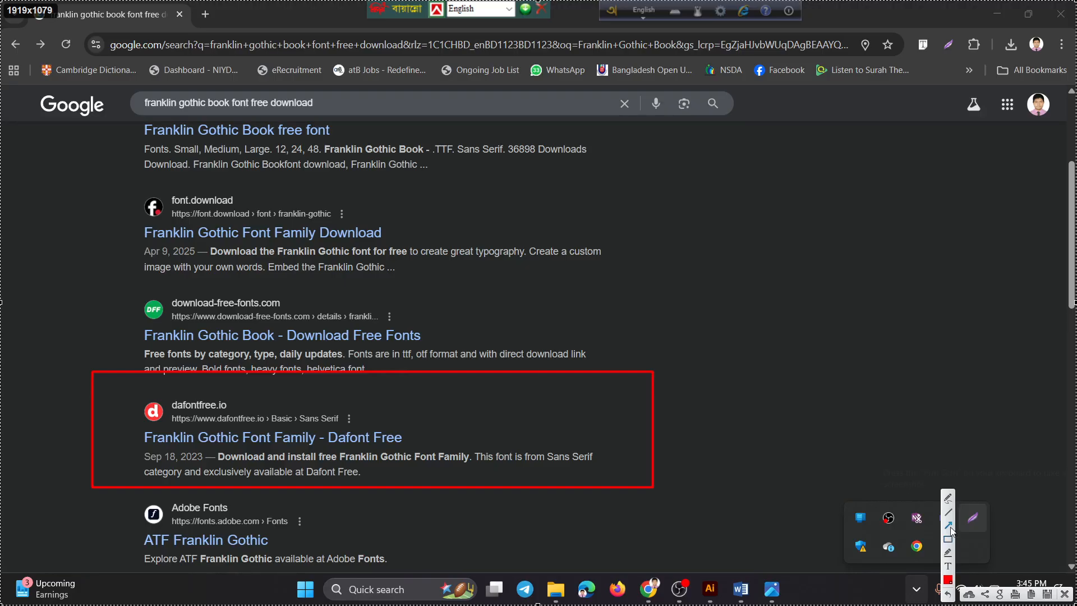
mouse_move(879, 480)
mouse_down()
mouse_move(797, 462)
mouse_move(871, 483)
mouse_move(880, 509)
mouse_move(555, 436)
mouse_move(703, 495)
mouse_up()
click(939, 542)
key(ctrl+z)
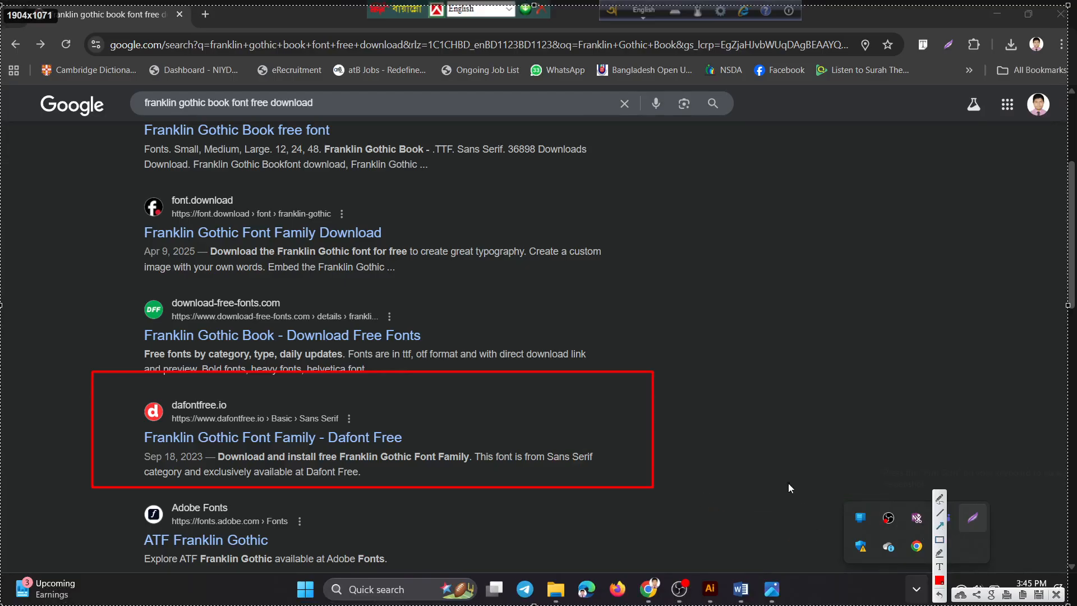
mouse_move(788, 483)
mouse_down()
mouse_move(530, 435)
mouse_move(384, 449)
mouse_up()
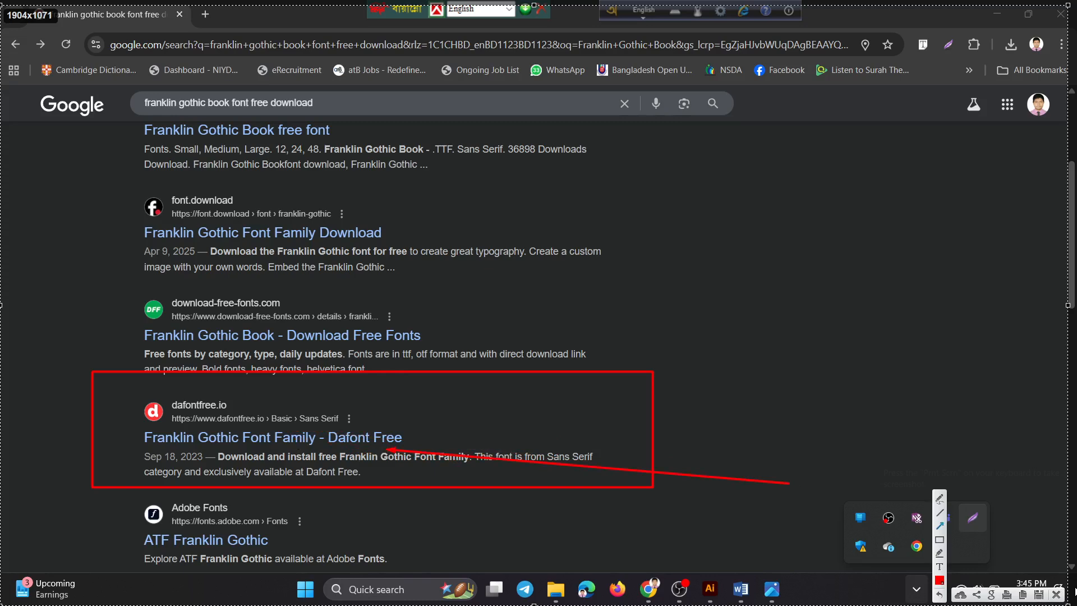
click(1058, 594)
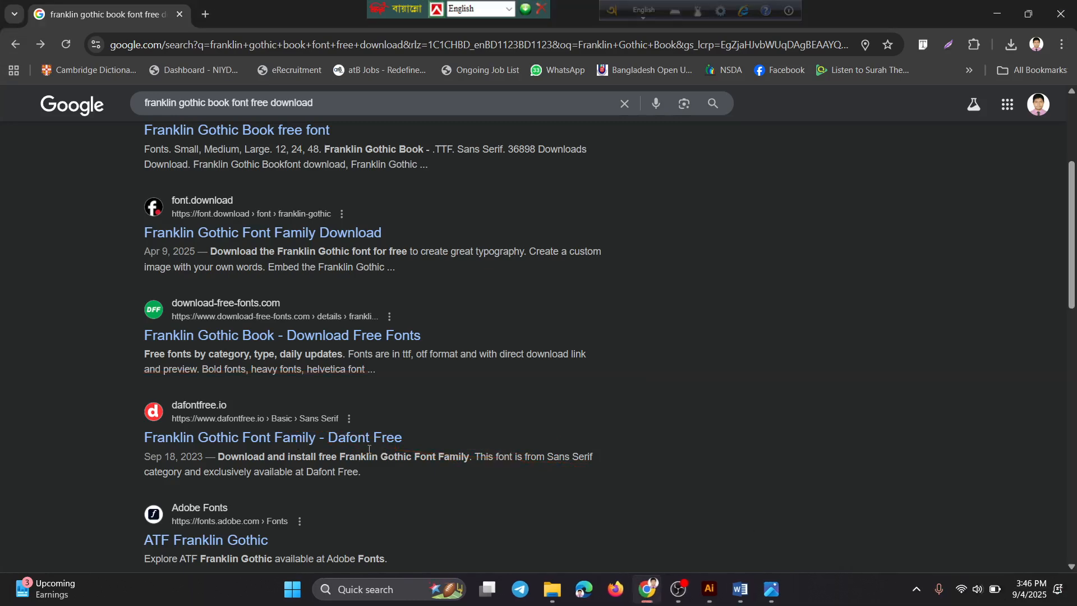
Open the Franklin Gothic Font Family page on Dafont Free and download franklin-gothic-similar-fonts.zip.
click(312, 438)
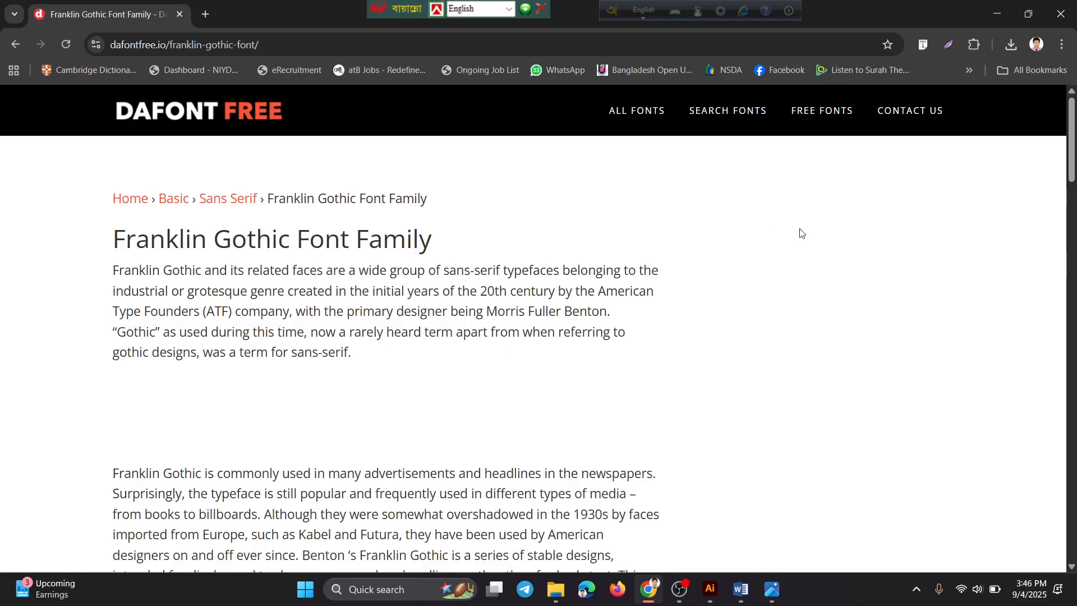
scroll(680, 336, down, 9)
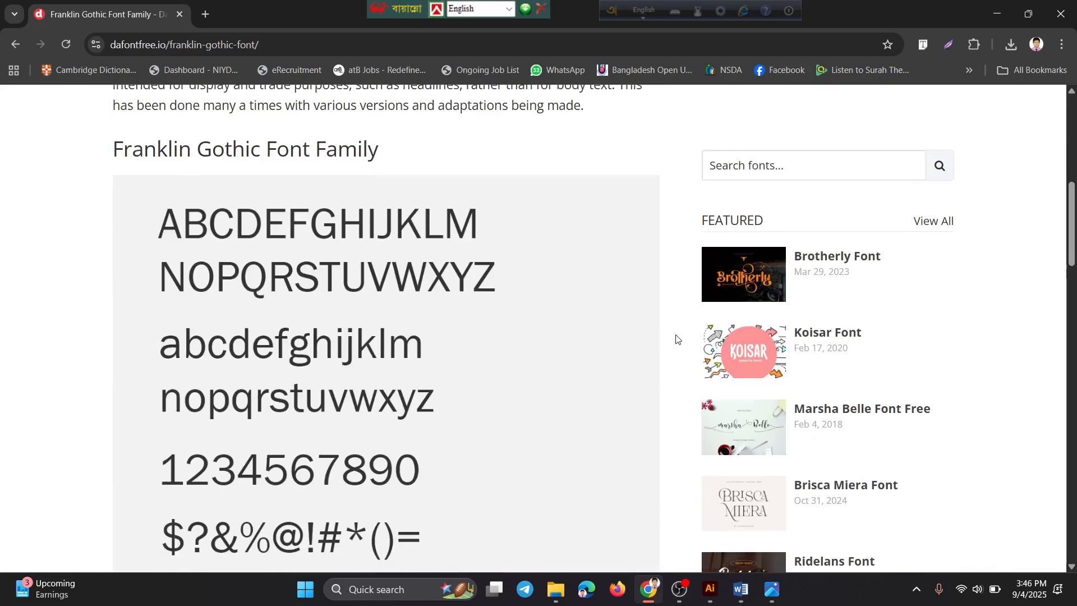
scroll(355, 447, down, 5)
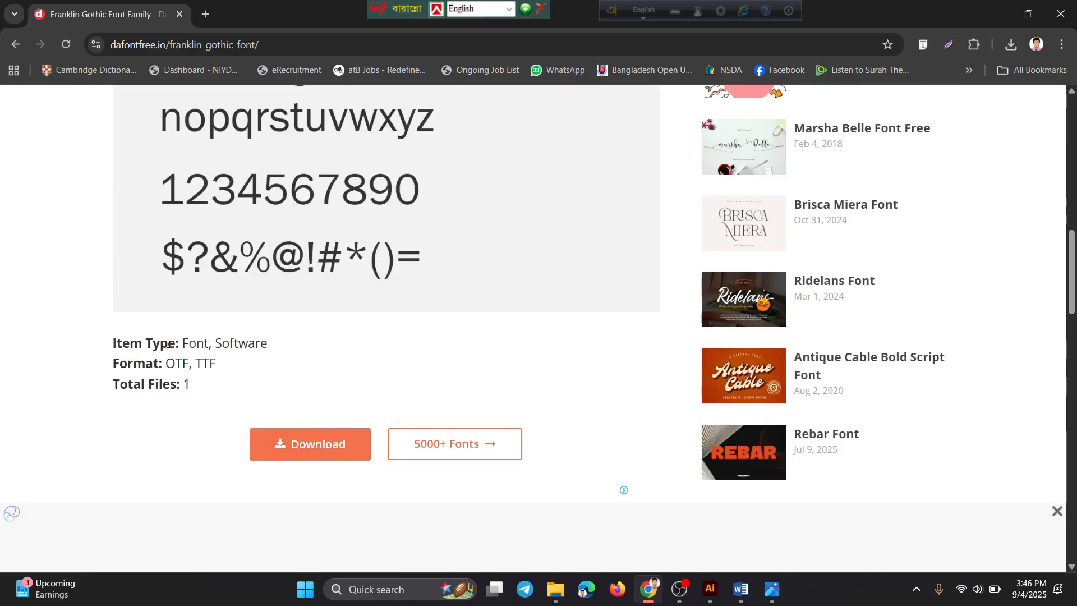
scroll(214, 368, up, 6)
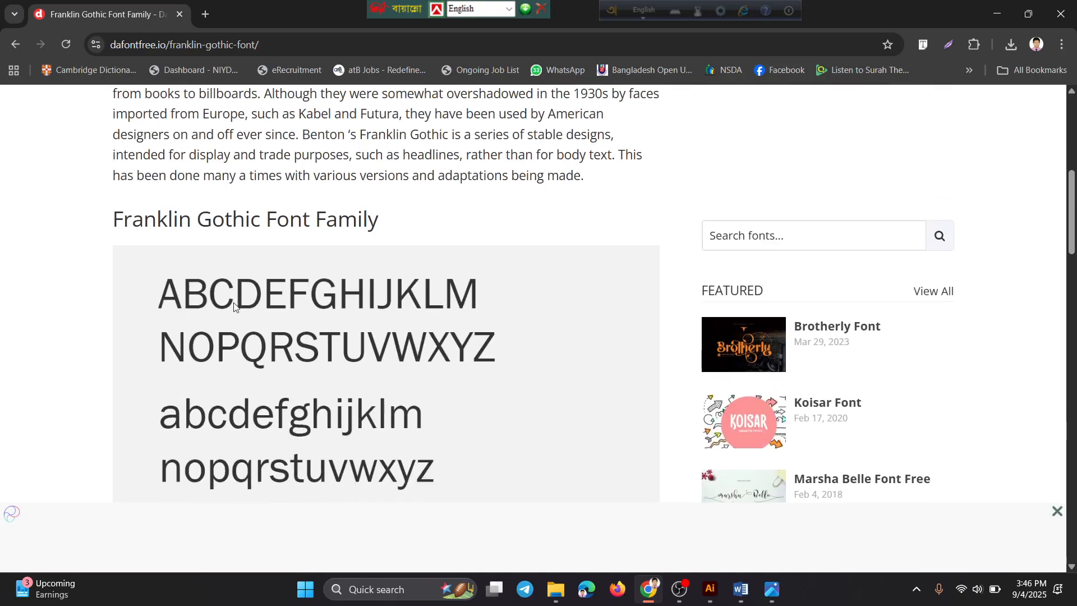
scroll(233, 306, up, 1)
scroll(207, 314, down, 8)
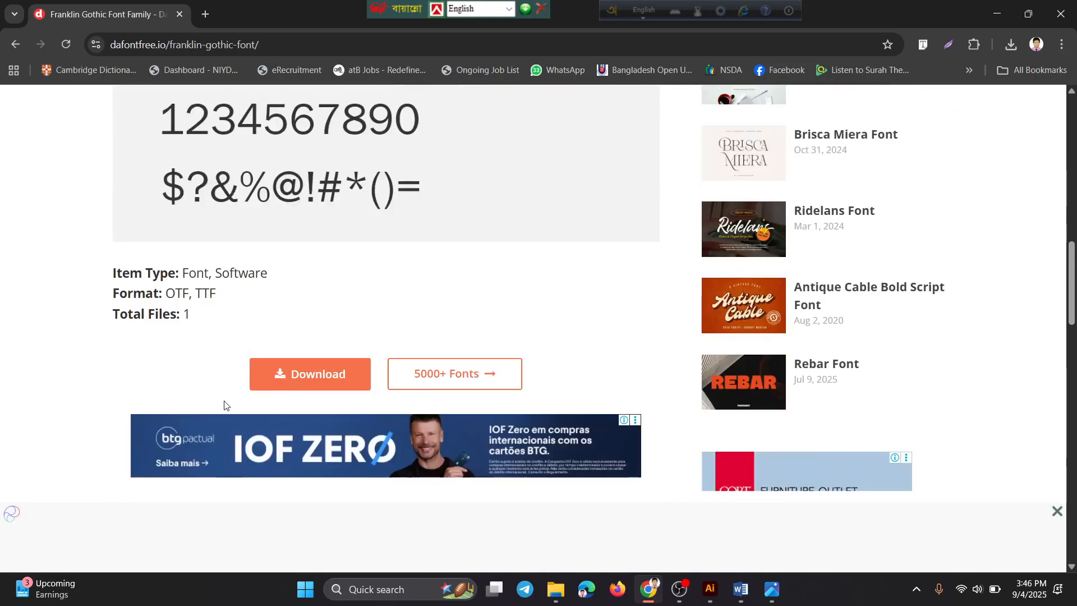
click(311, 372)
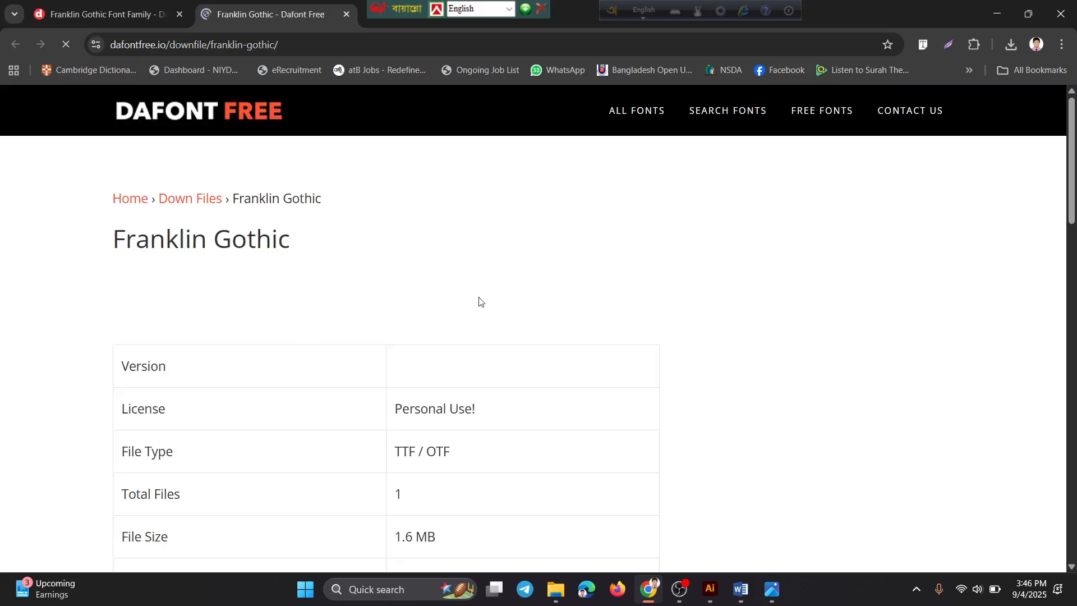
scroll(502, 396, down, 5)
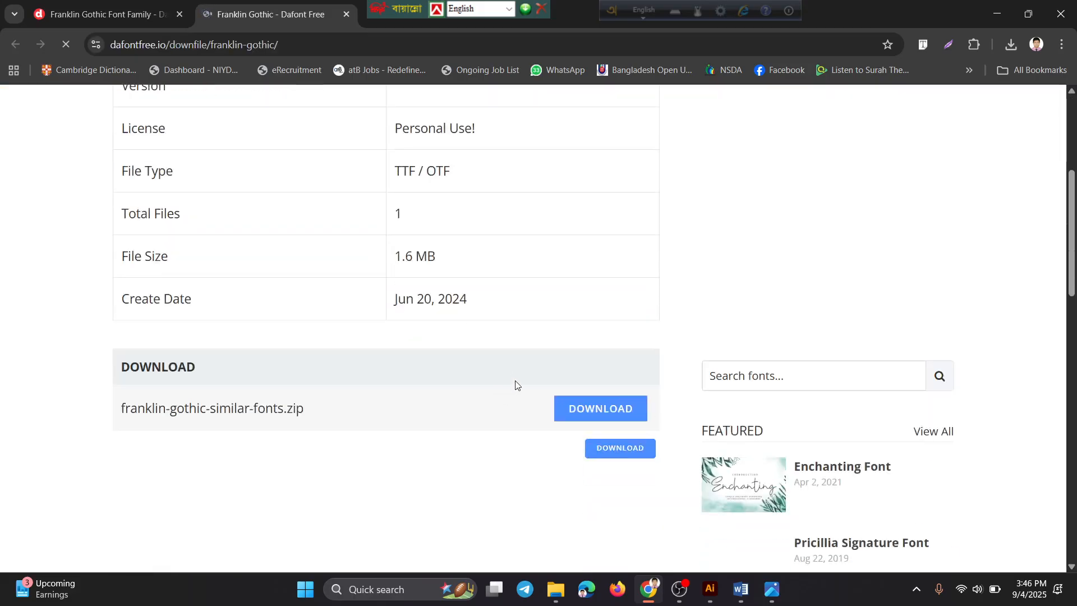
click(572, 405)
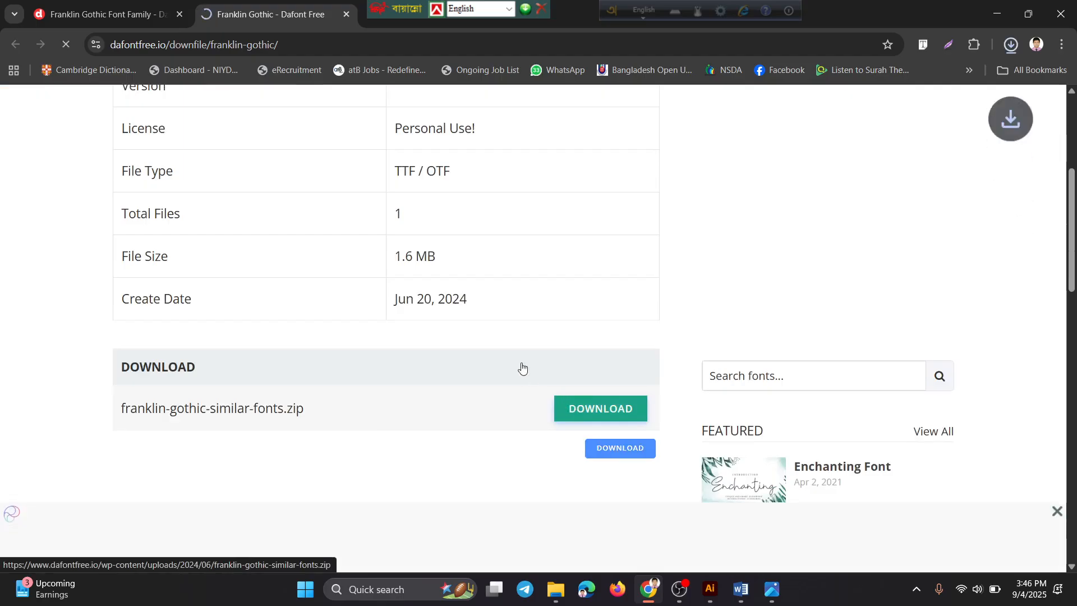
Open the downloaded franklin-gothic-similar-fonts archive and go into its Frankston-Regular folder.
click(1013, 45)
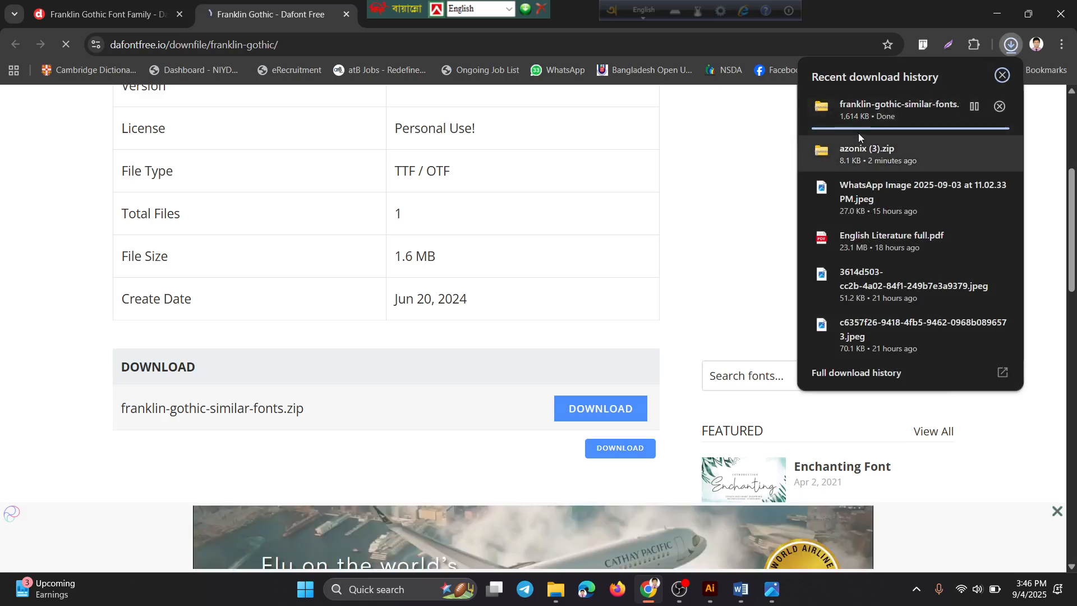
click(906, 109)
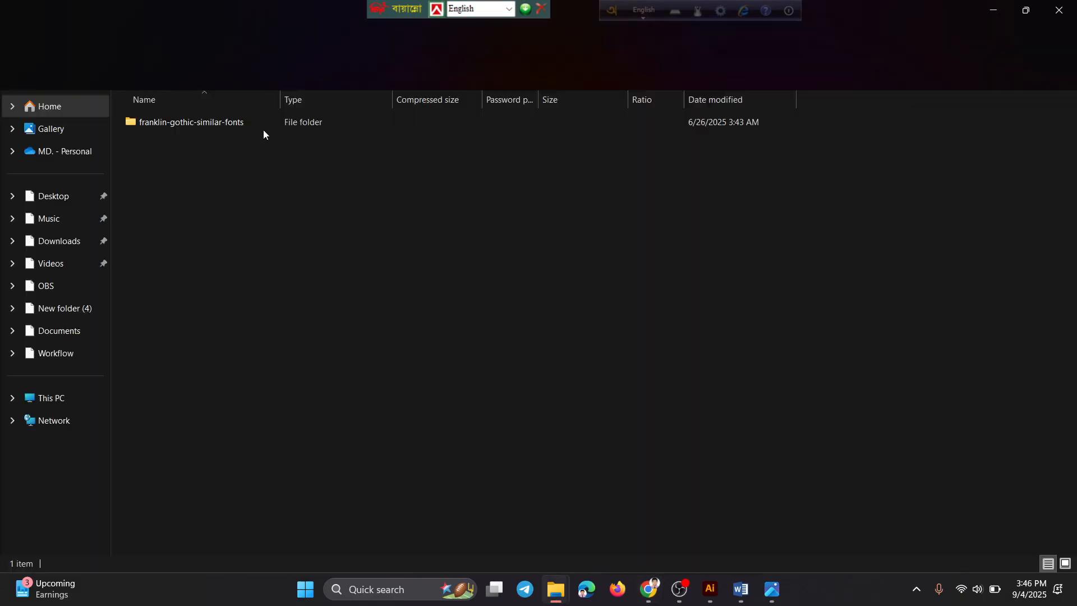
double_click(215, 130)
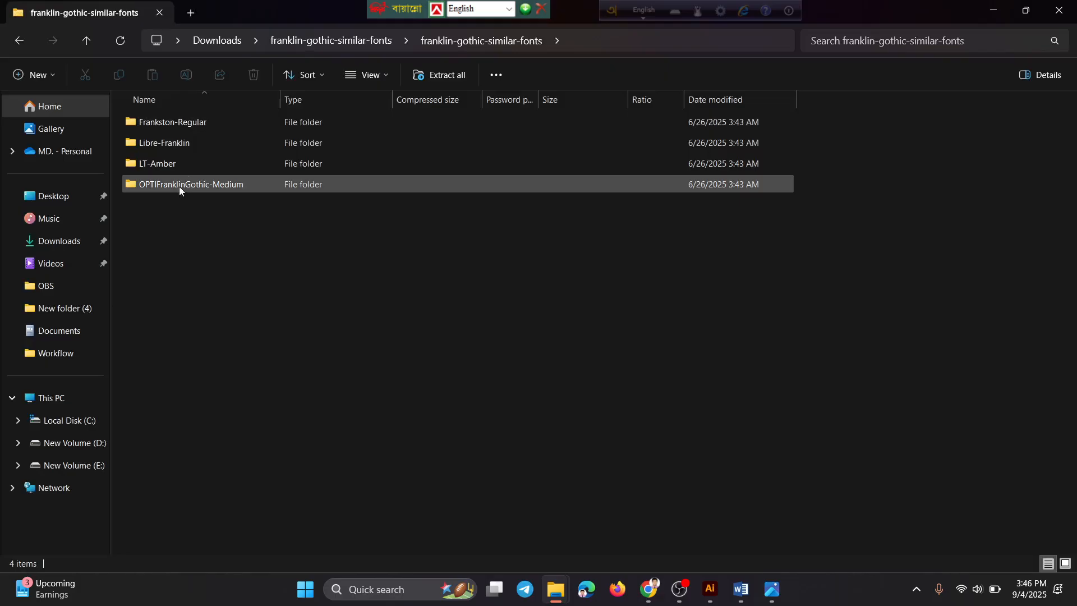
double_click(219, 128)
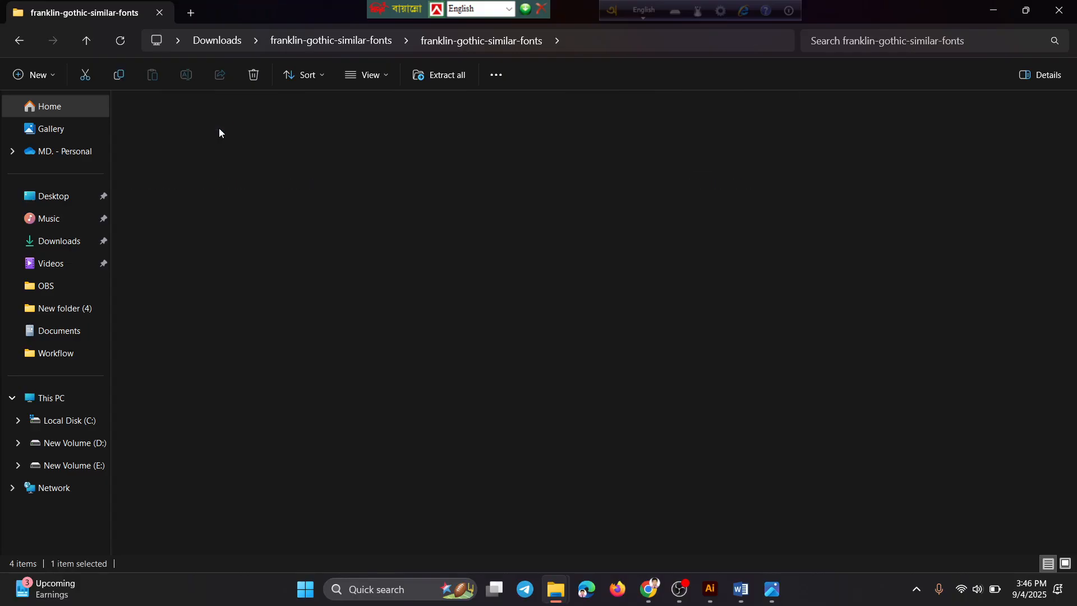
Install the Frankston Bold font from the Frankston-Regular folder and close the font preview.
double_click(218, 123)
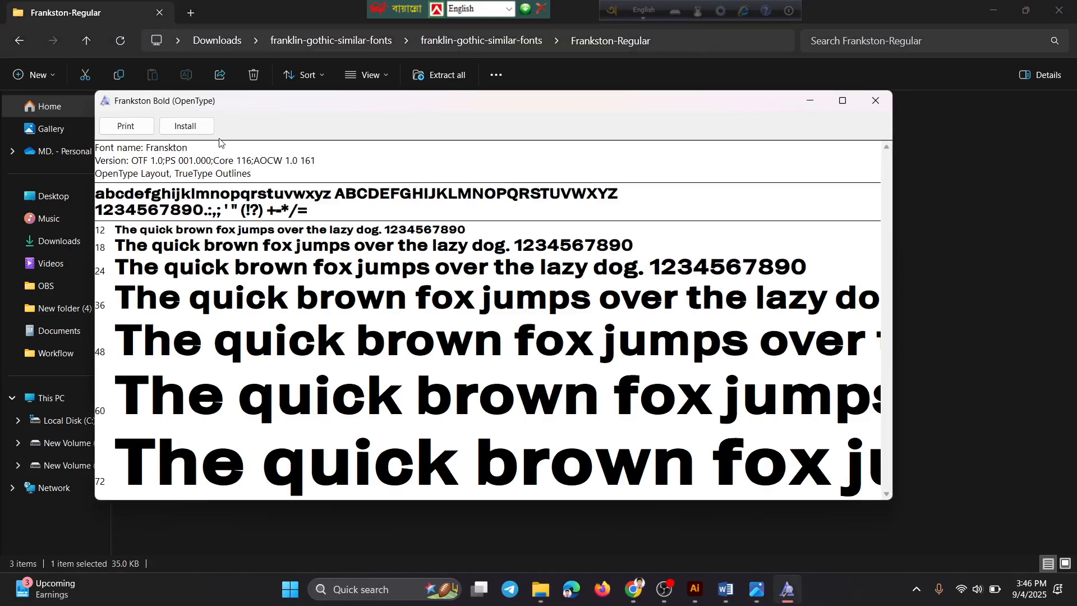
click(182, 131)
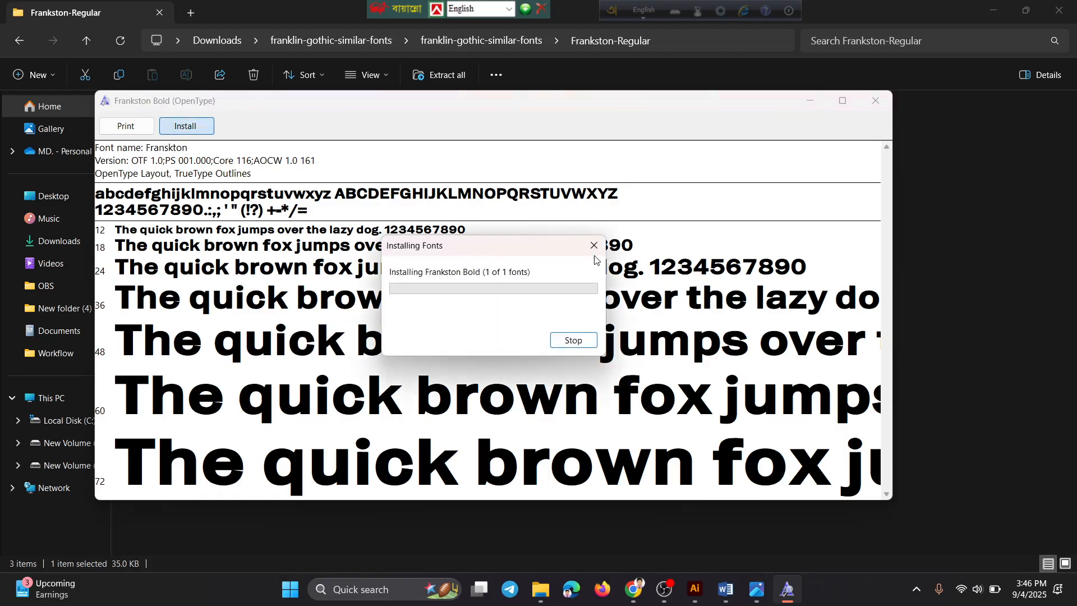
click(875, 100)
Return to Chrome and review the Franklin Gothic Font Family page on Dafont Free.
click(652, 594)
scroll(452, 247, up, 5)
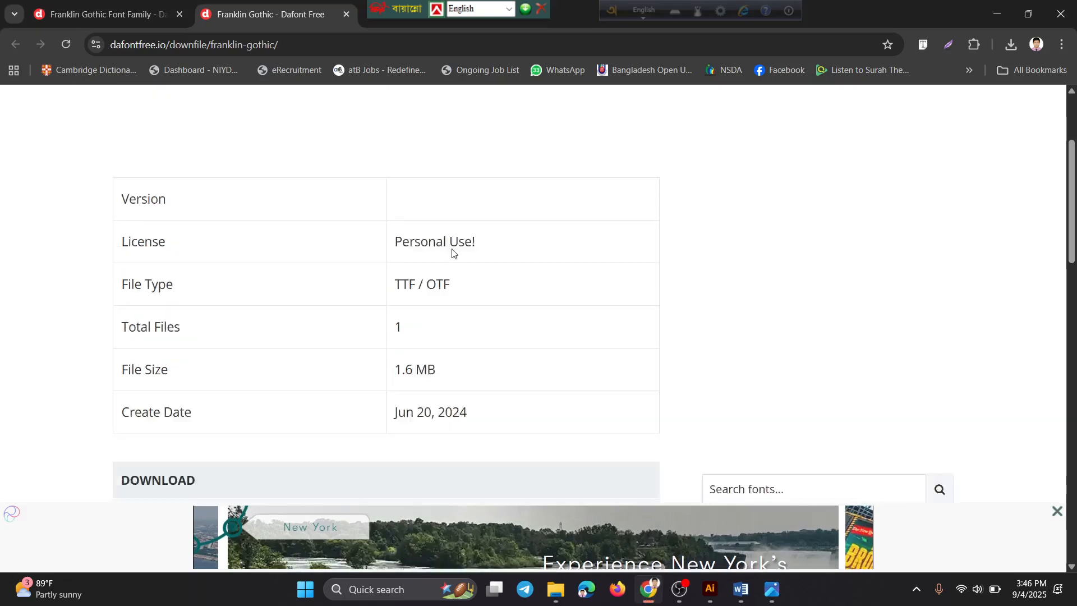
click(92, 7)
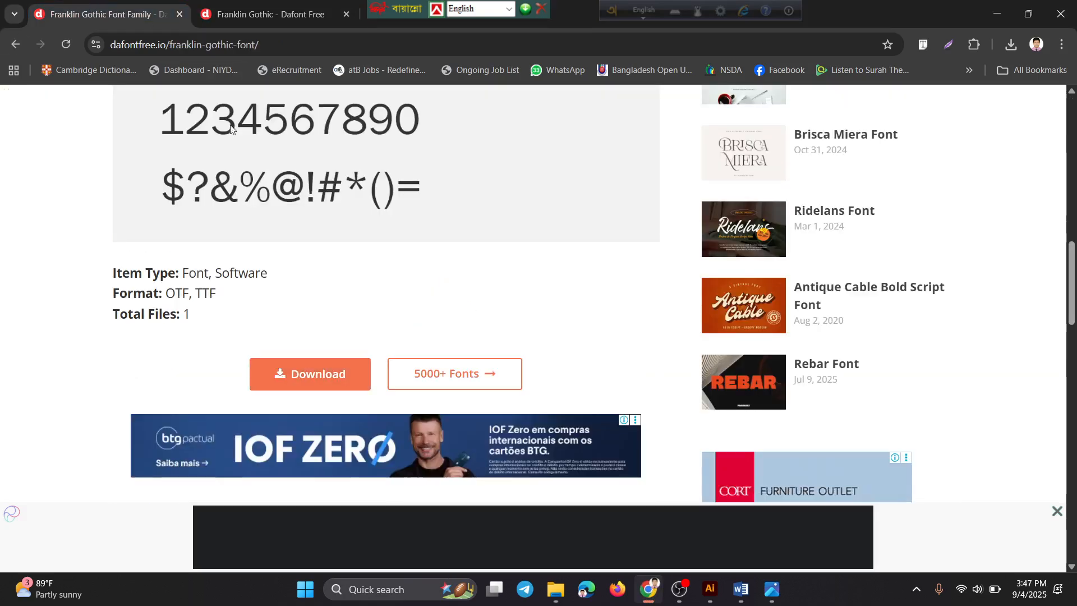
scroll(302, 197, up, 10)
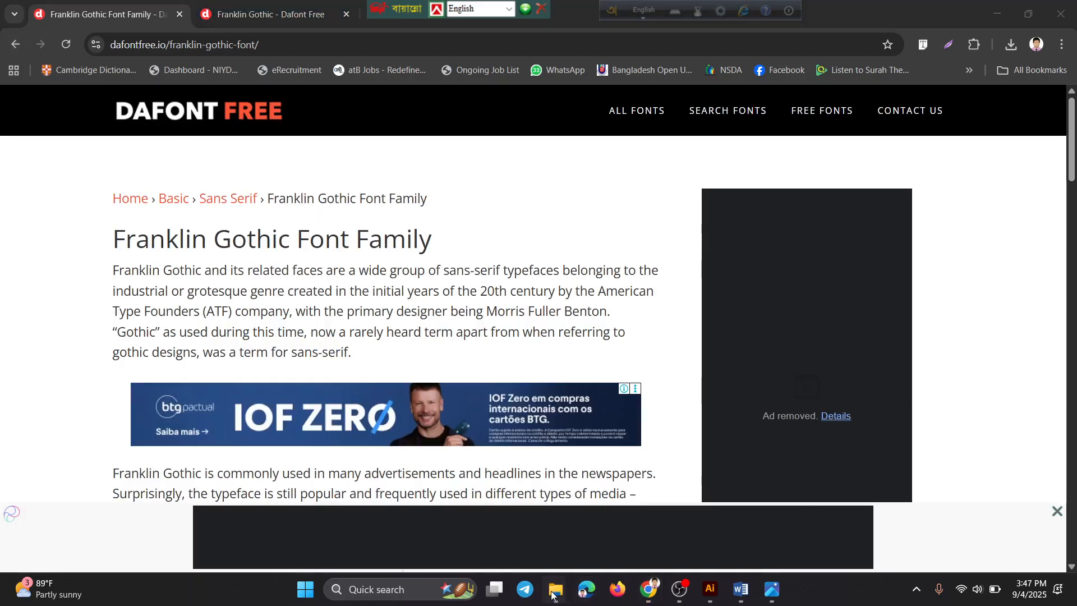
Switch to the Frankston-Regular folder in File Explorer, install the Frankston Italic font and close its preview.
mouse_move(555, 589)
click(511, 518)
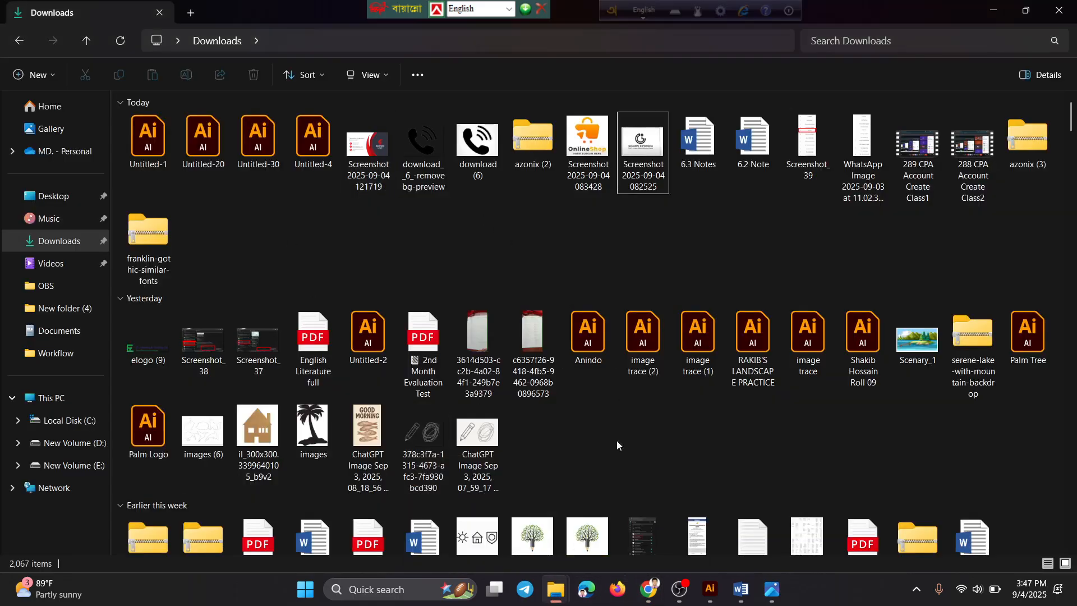
click(630, 533)
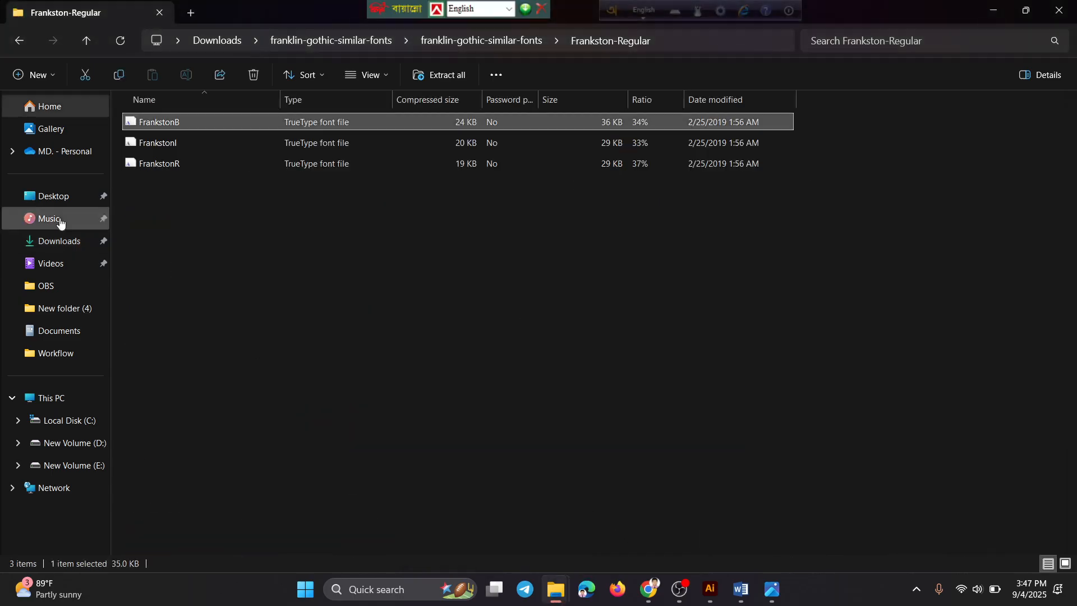
double_click(170, 141)
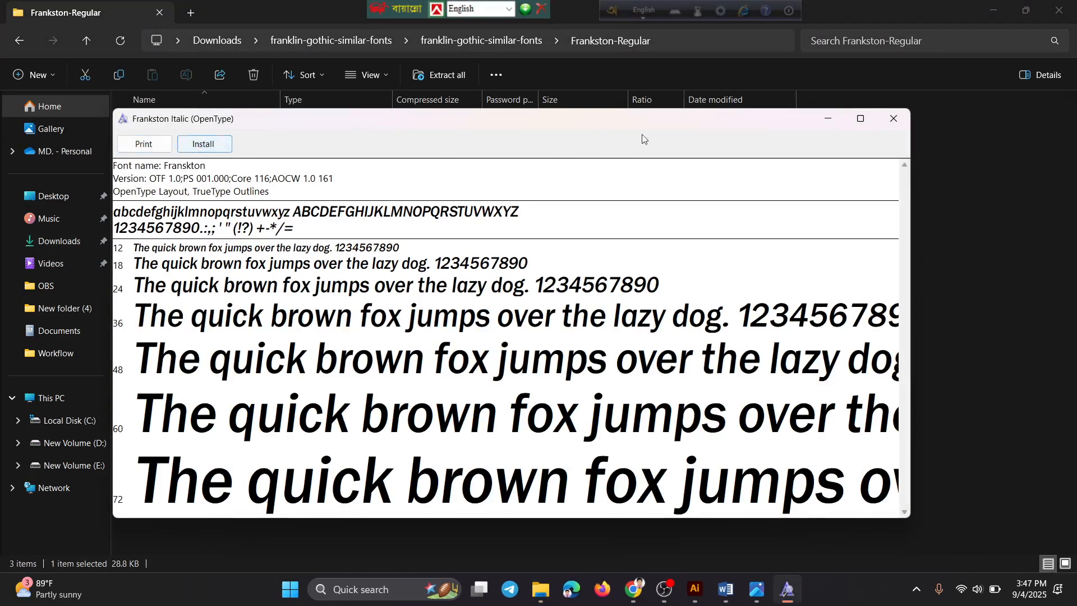
click(209, 144)
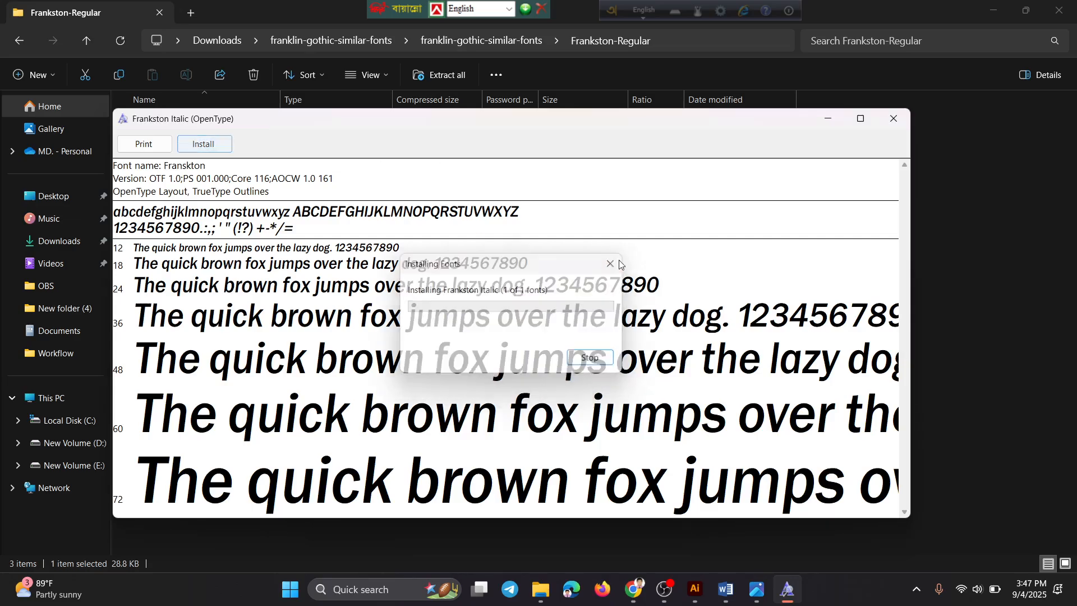
click(886, 116)
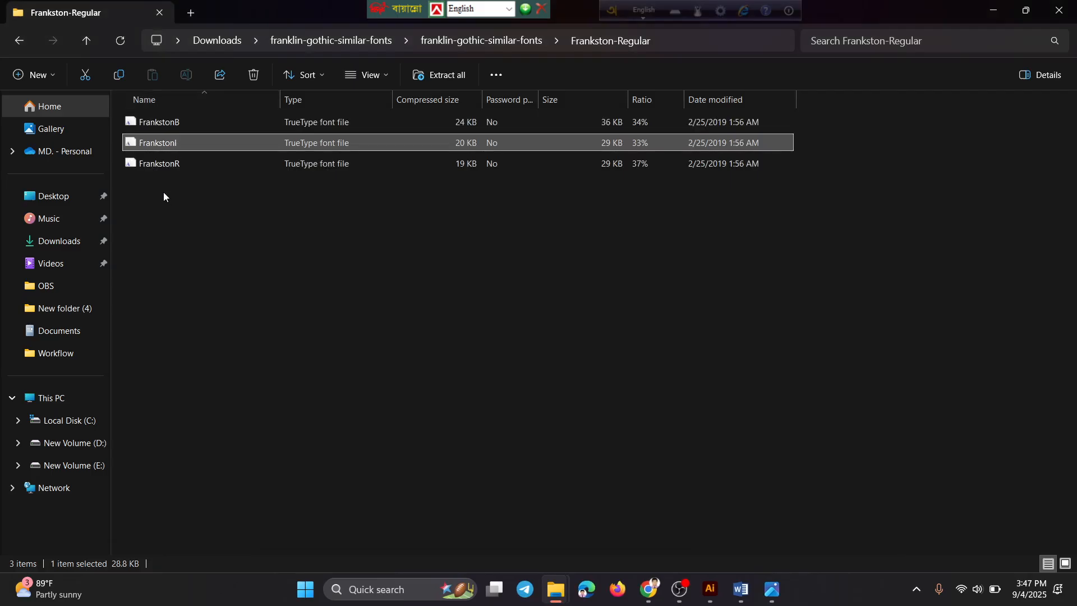
Install the Frankston Regular font from the FrankstonR file and close its preview.
double_click(161, 166)
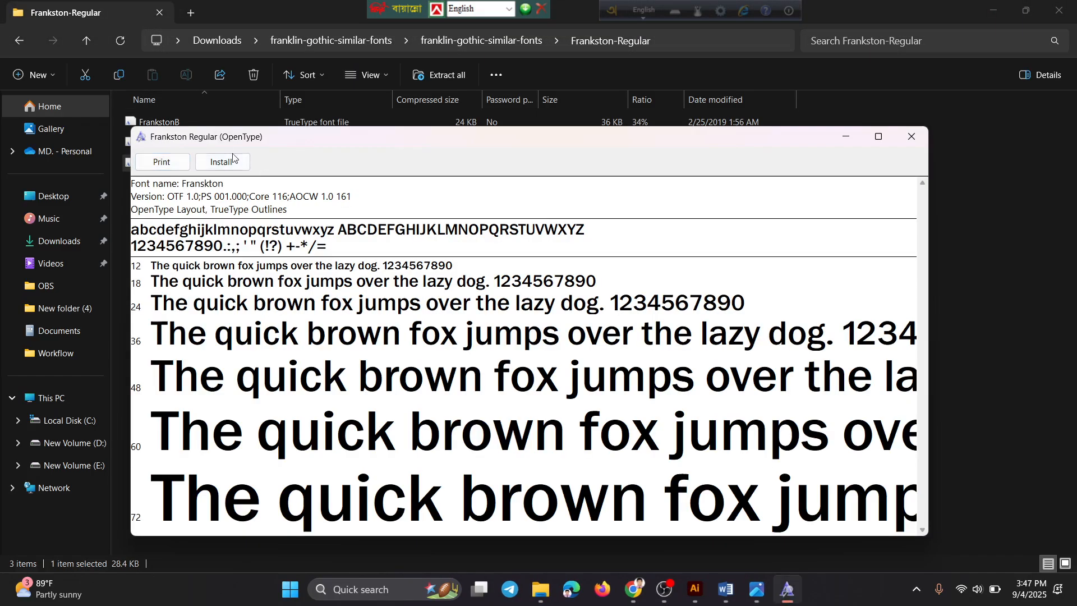
click(221, 162)
click(914, 136)
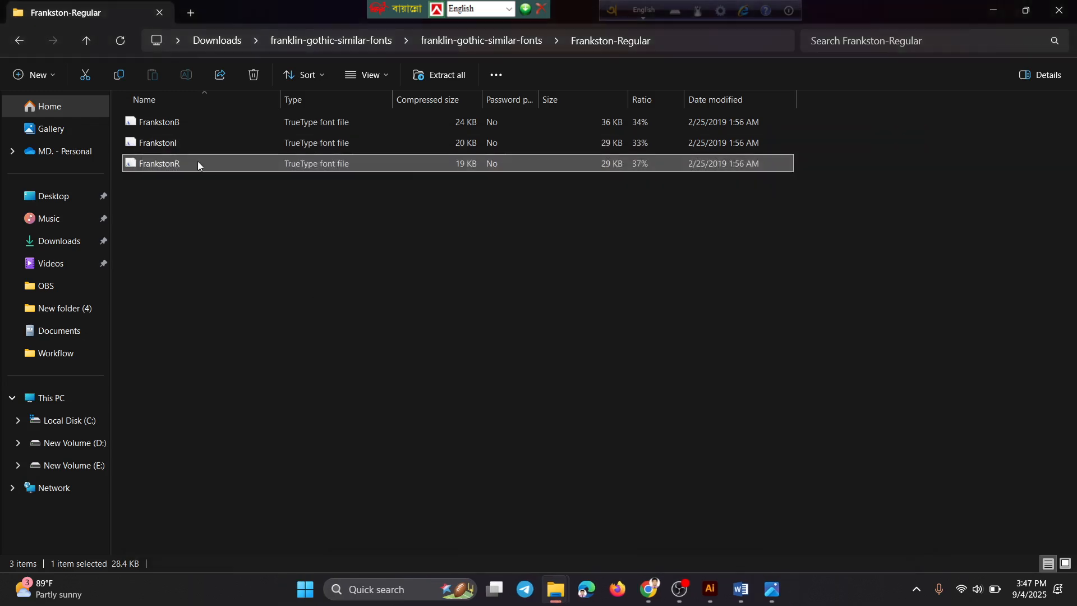
Go to the librefranklin folder inside Libre-Franklin, install the LibreFranklin-Black font and close its preview.
click(86, 39)
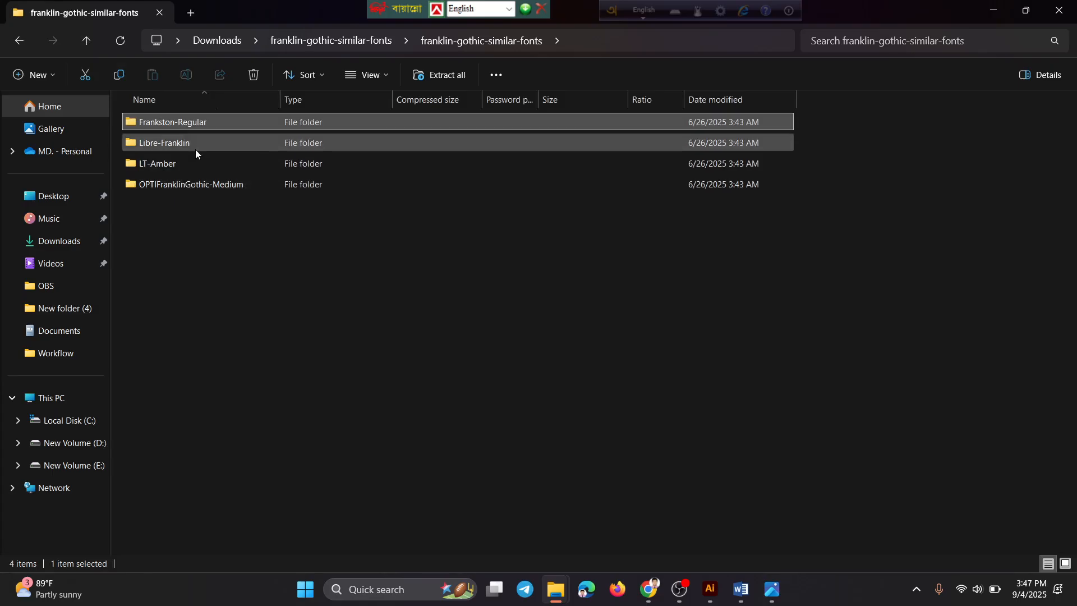
double_click(195, 150)
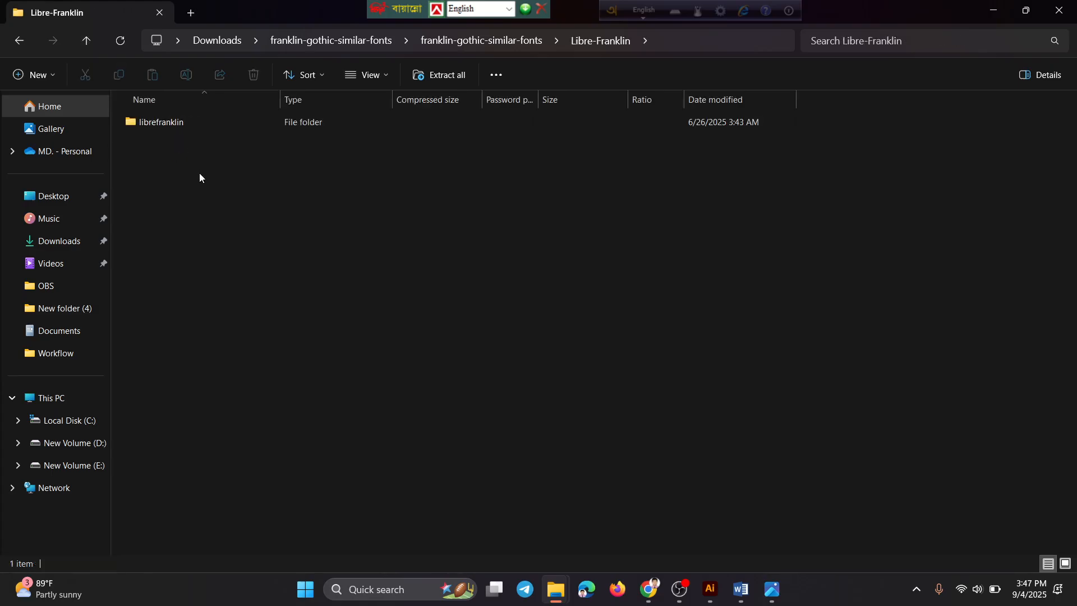
double_click(196, 127)
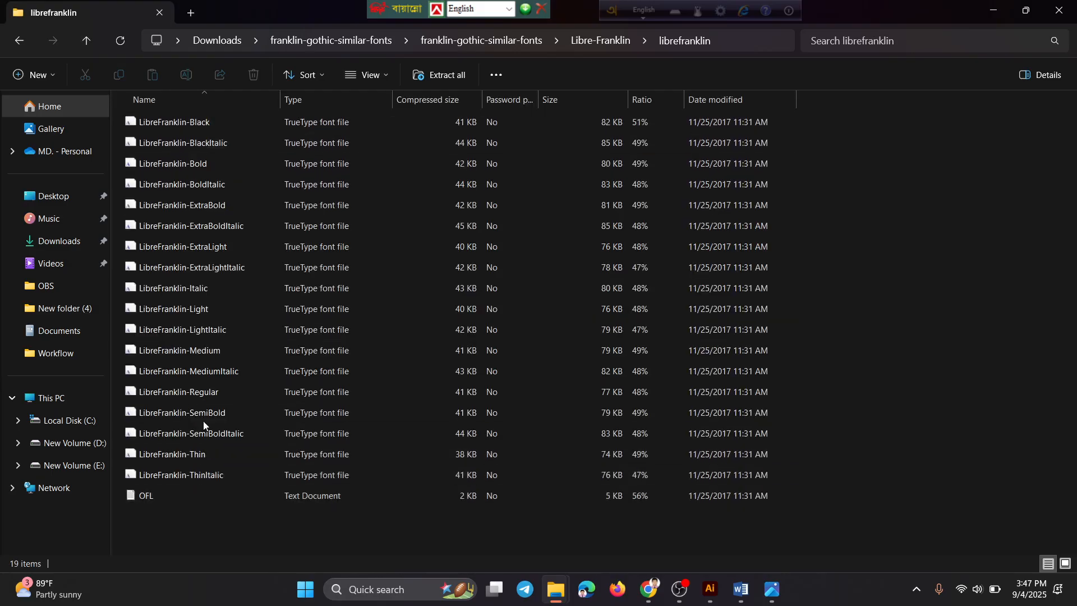
click(203, 123)
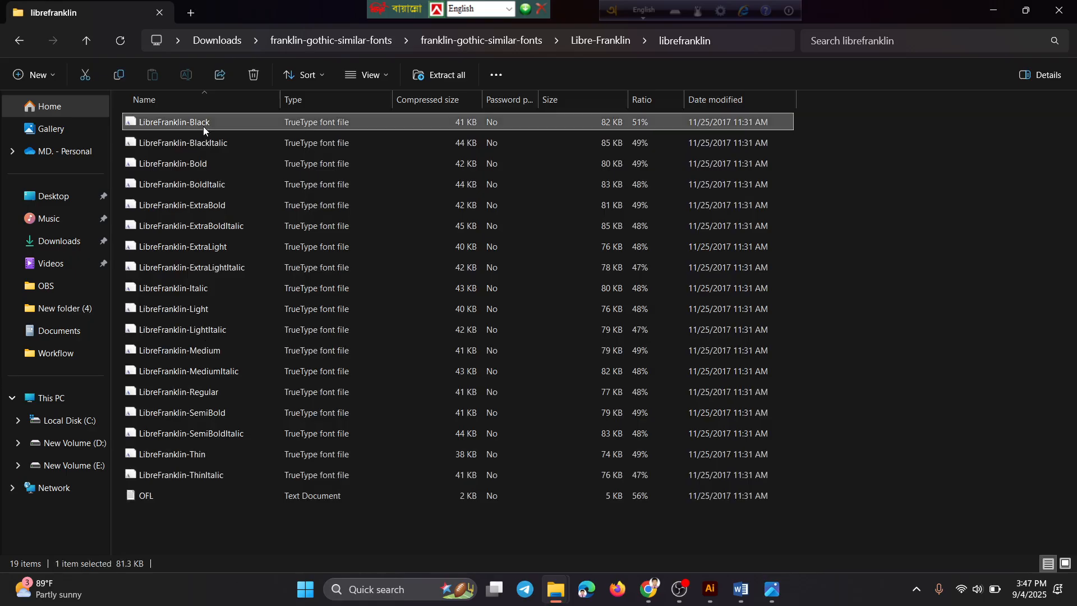
double_click(203, 124)
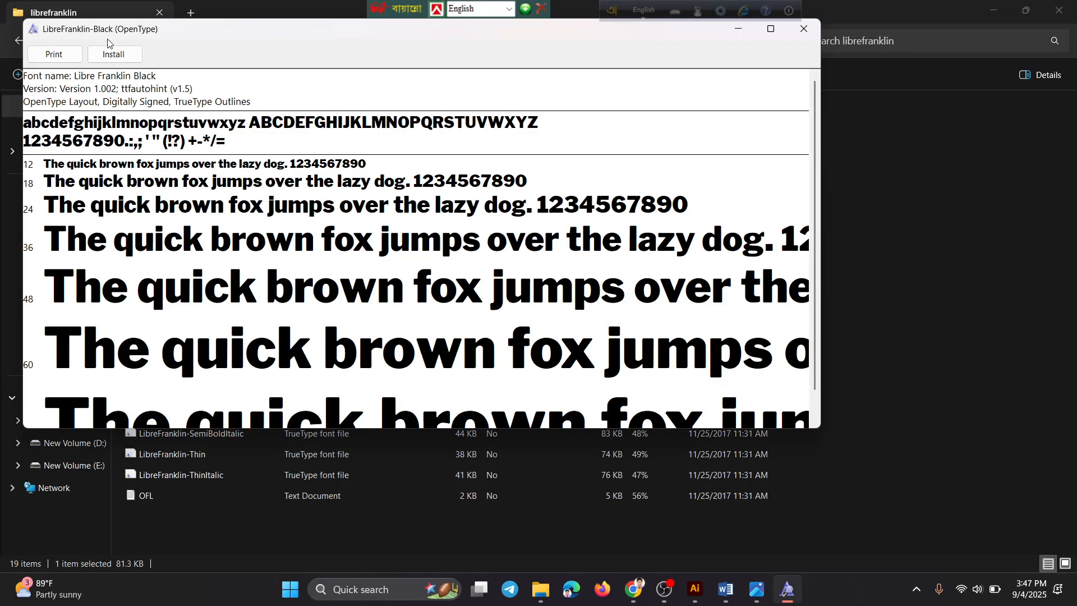
click(115, 54)
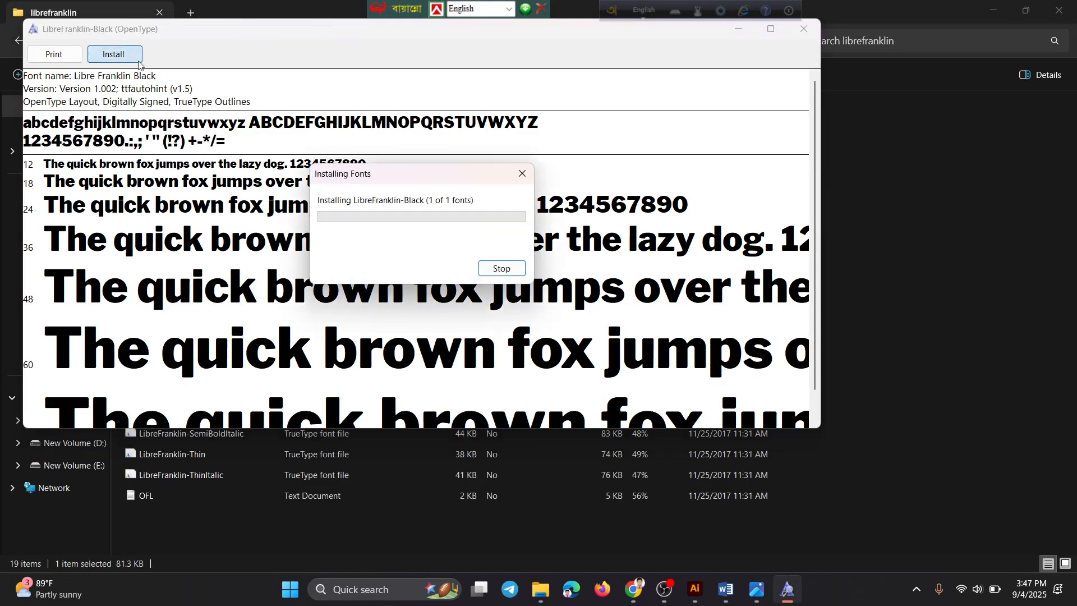
click(803, 28)
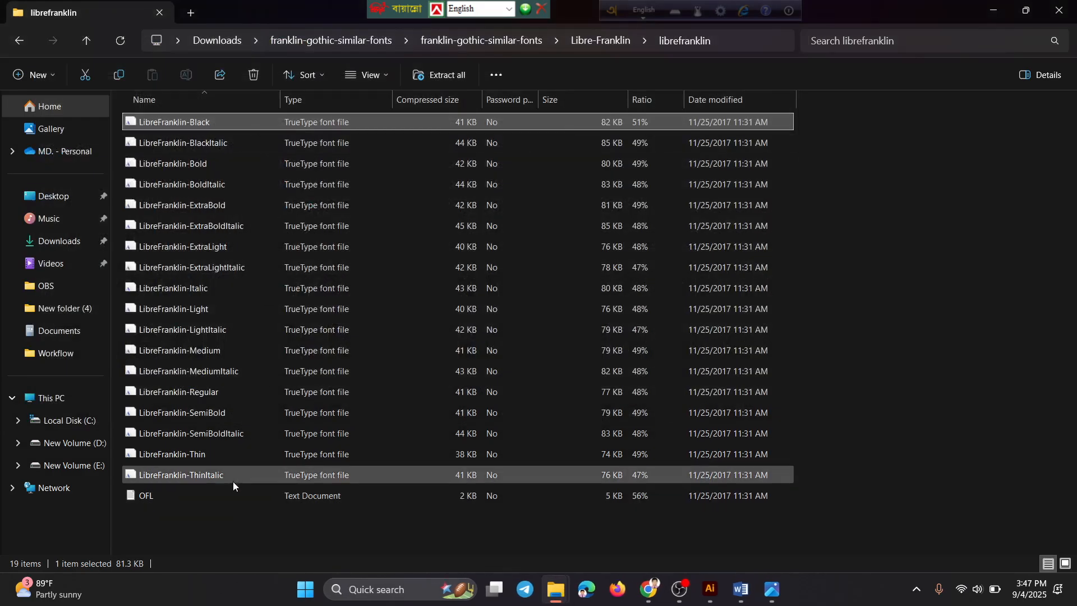
Select all font files from LibreFranklin-BlackItalic through LibreFranklin-ThinItalic and open their previews together.
click(223, 143)
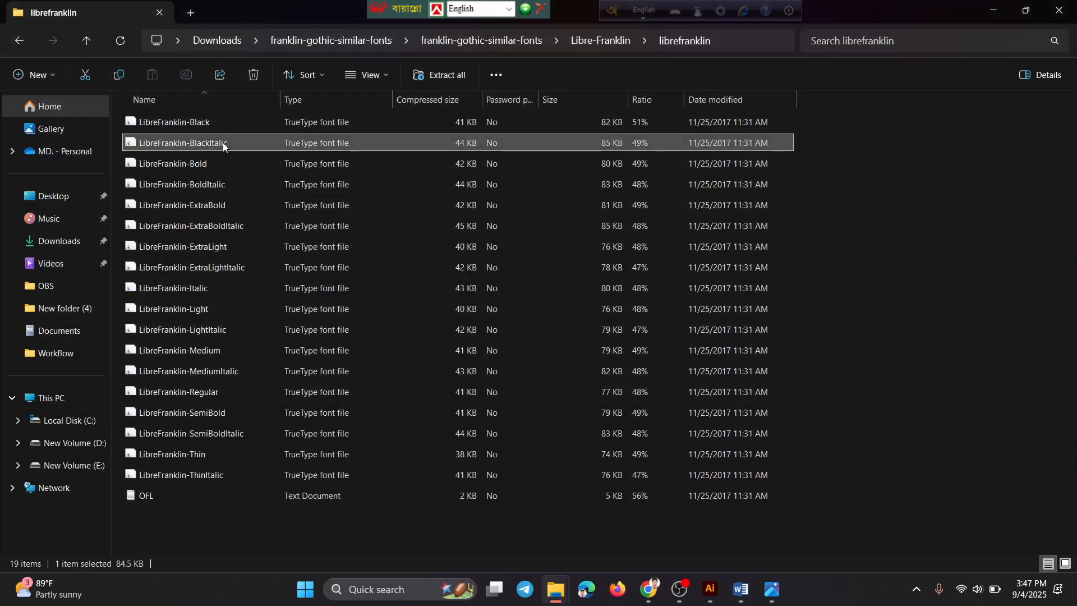
key(shift+Down)
key(shift+Down)
key(shift+Down)
key(shift+Down)
key(shift+Down)
key(shift+Down)
key(shift+Down)
key(shift+Down)
key(shift+Down)
key(shift+Down)
key(shift+Down)
key(shift+Down)
key(shift+Down)
key(shift+Down)
key(shift+Down)
key(shift+Down)
key(shift+Down)
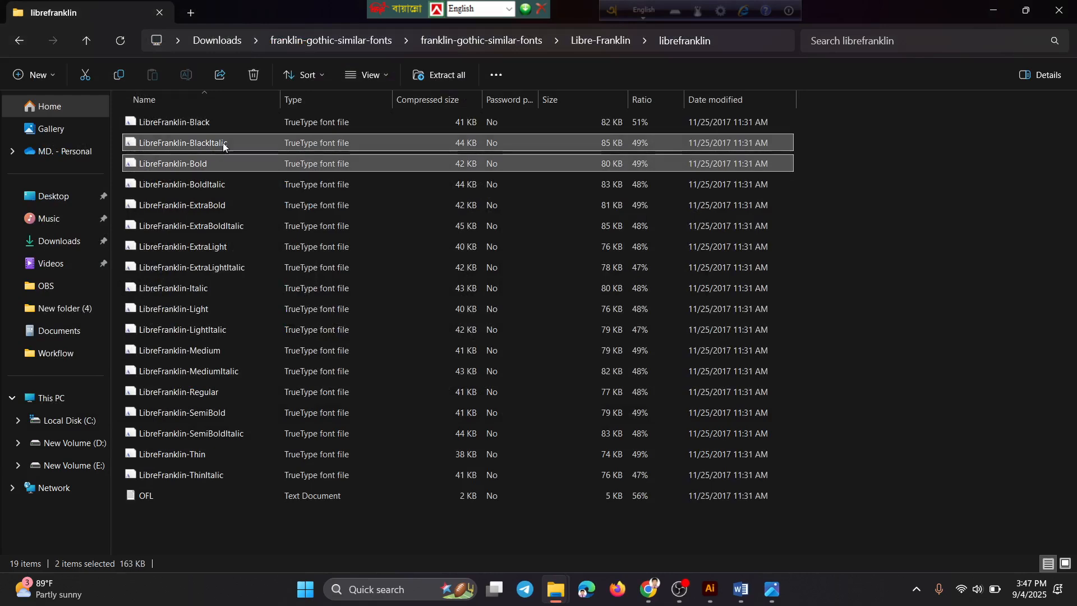
key(shift+Up)
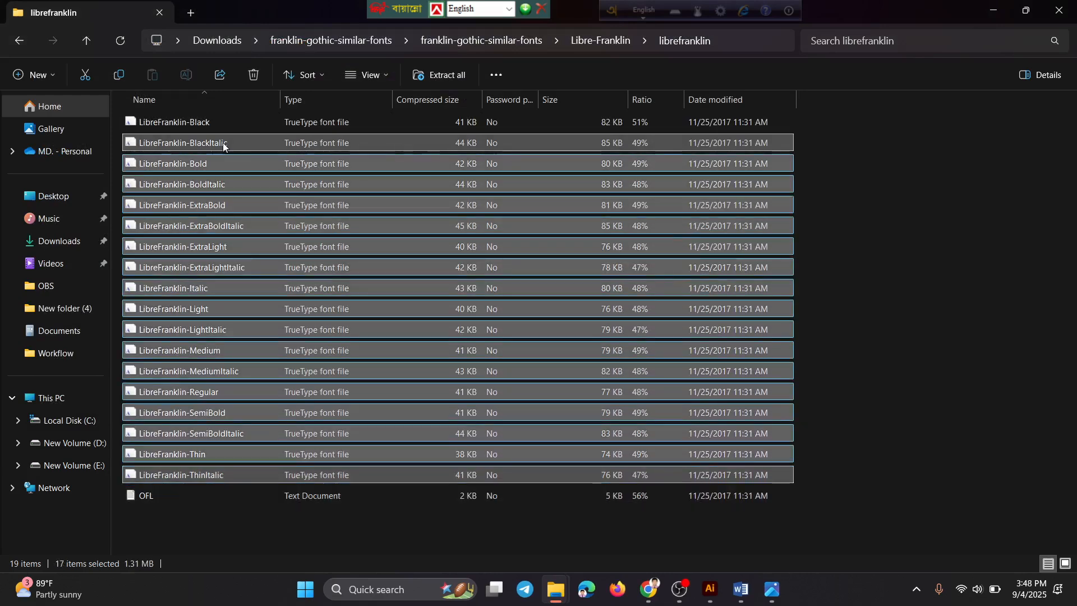
right_click(231, 231)
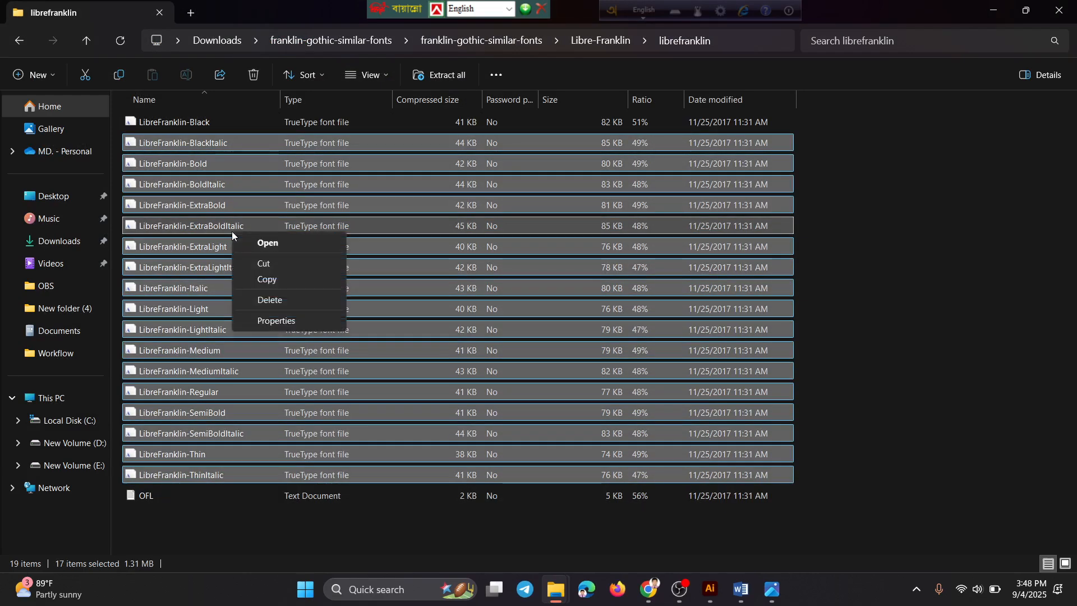
click(270, 243)
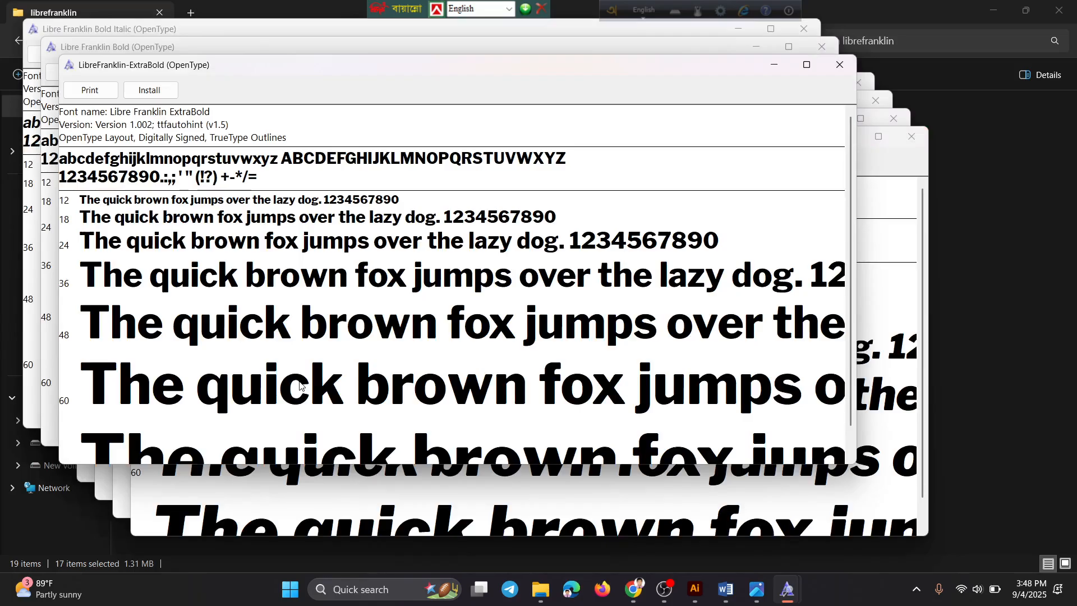
Install the Libre Franklin ExtraBold, Bold and Bold Italic fonts, closing each preview after its installation.
click(160, 93)
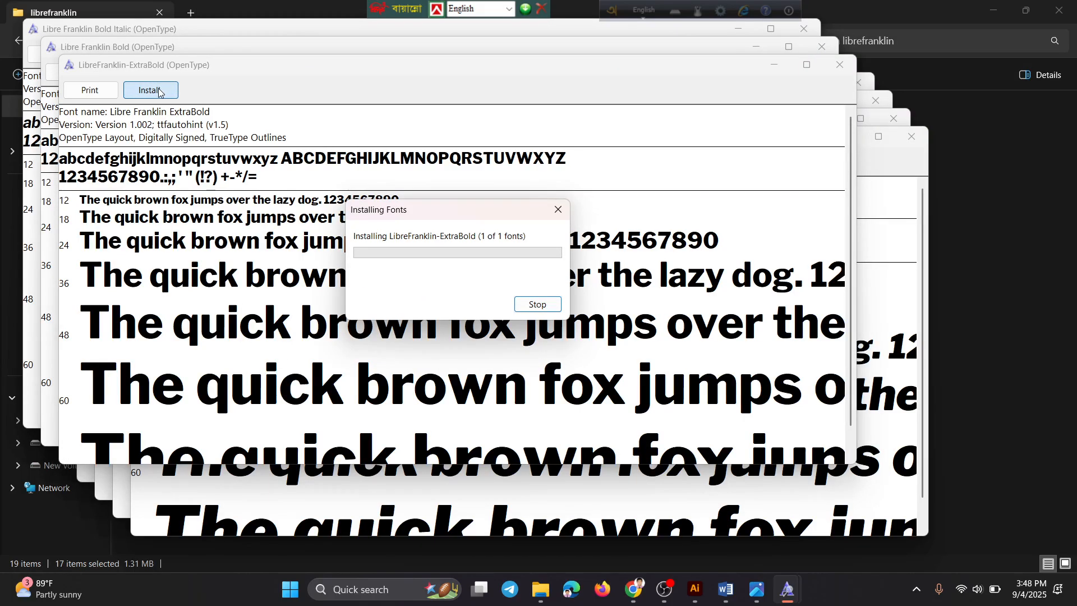
click(839, 65)
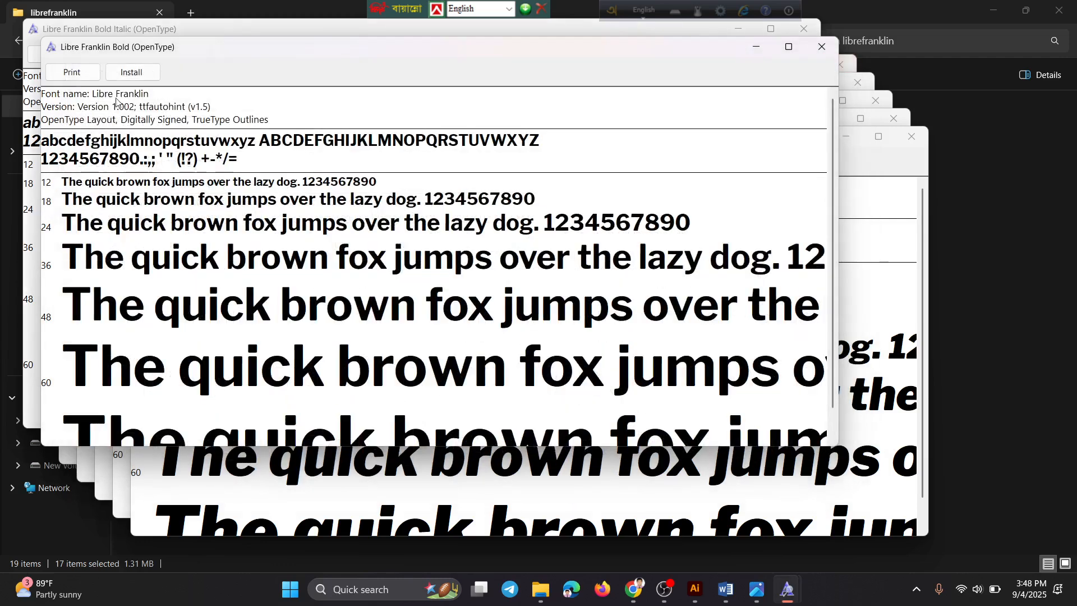
click(132, 72)
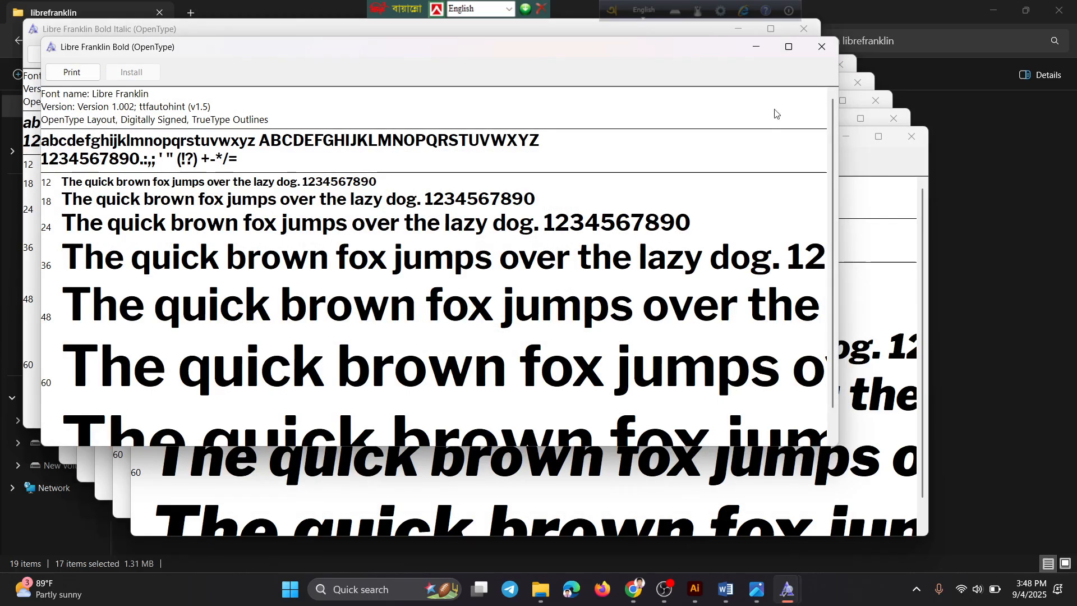
click(822, 46)
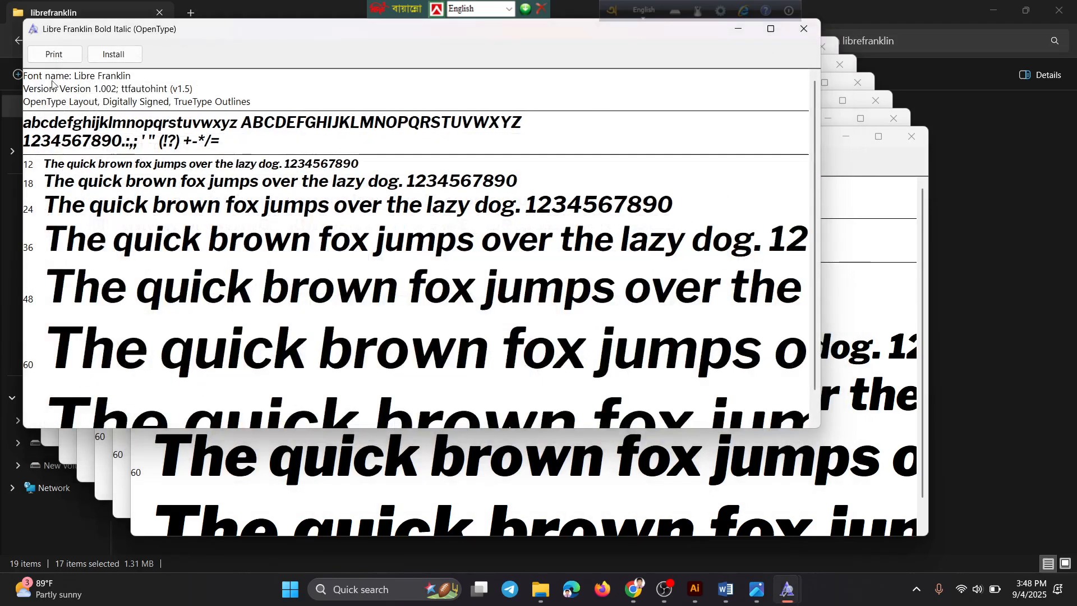
click(113, 53)
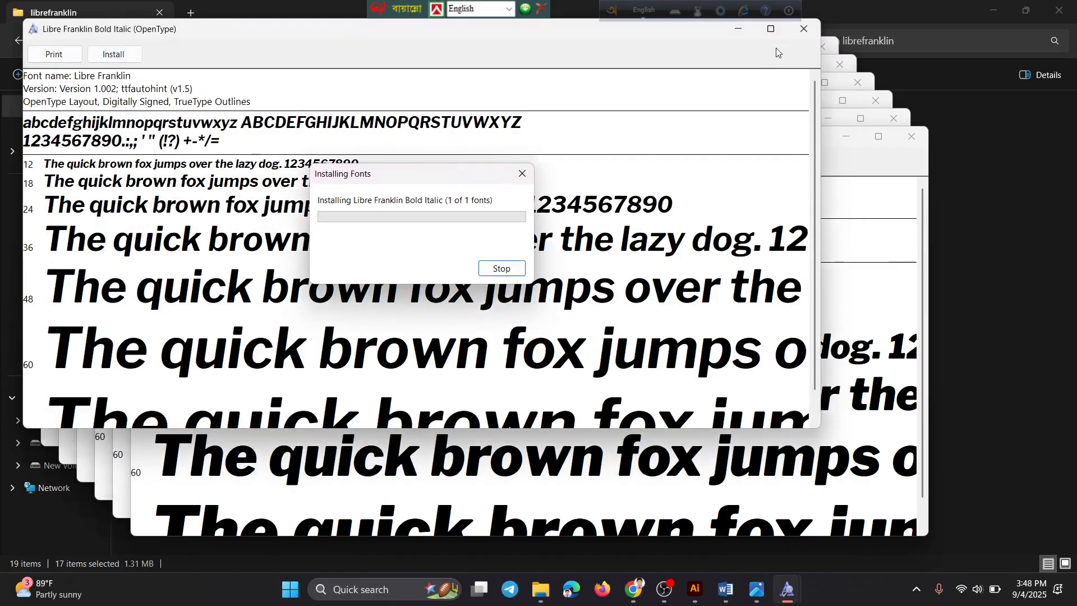
click(802, 29)
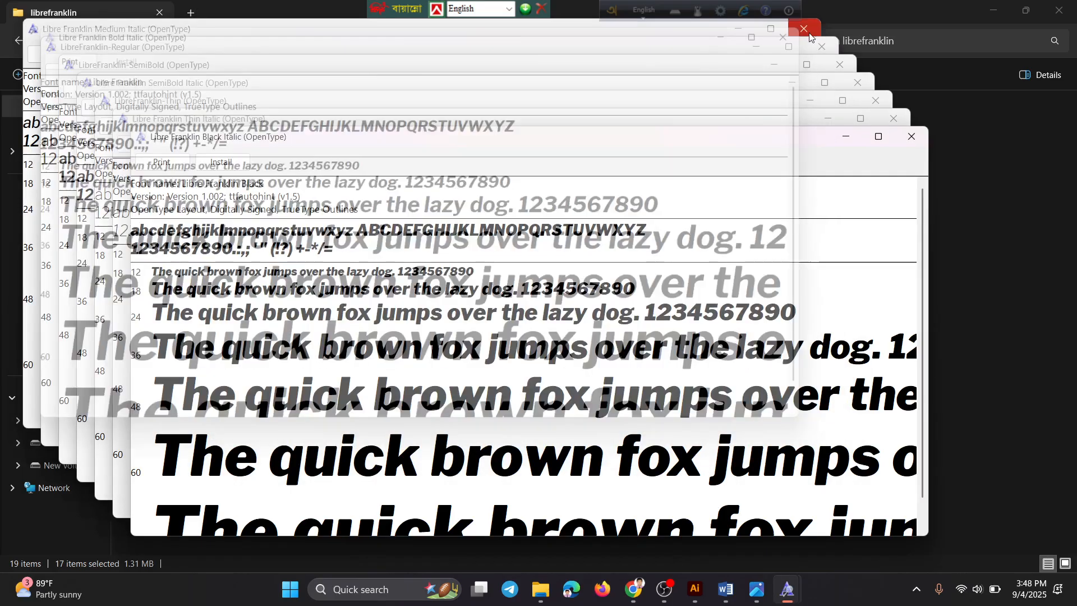
Install the Libre Franklin Black Italic font, close its preview, and install Libre Franklin Thin Italic.
click(218, 162)
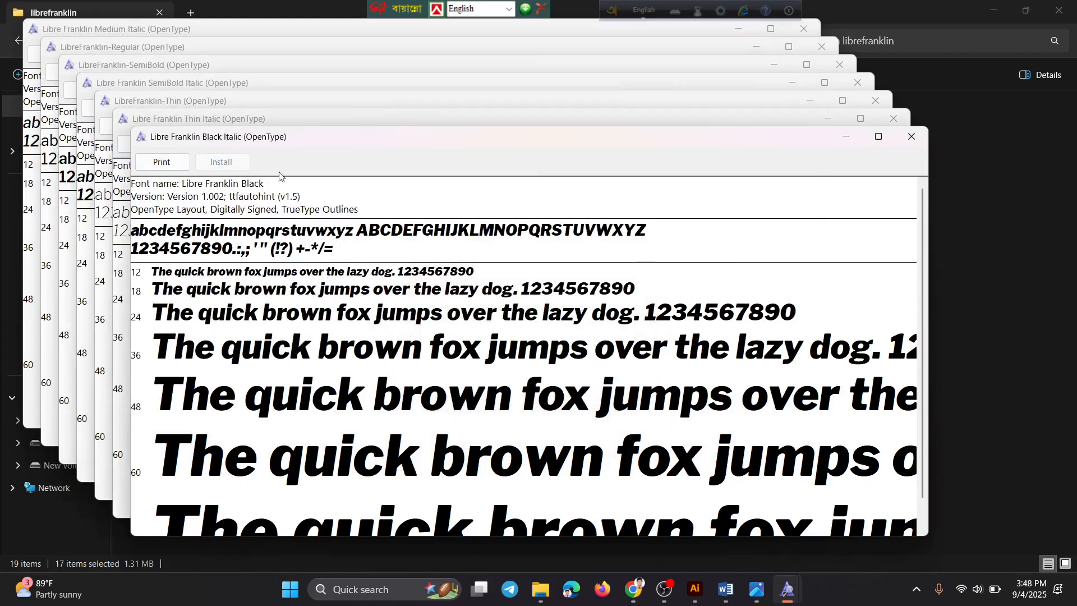
click(911, 138)
click(196, 144)
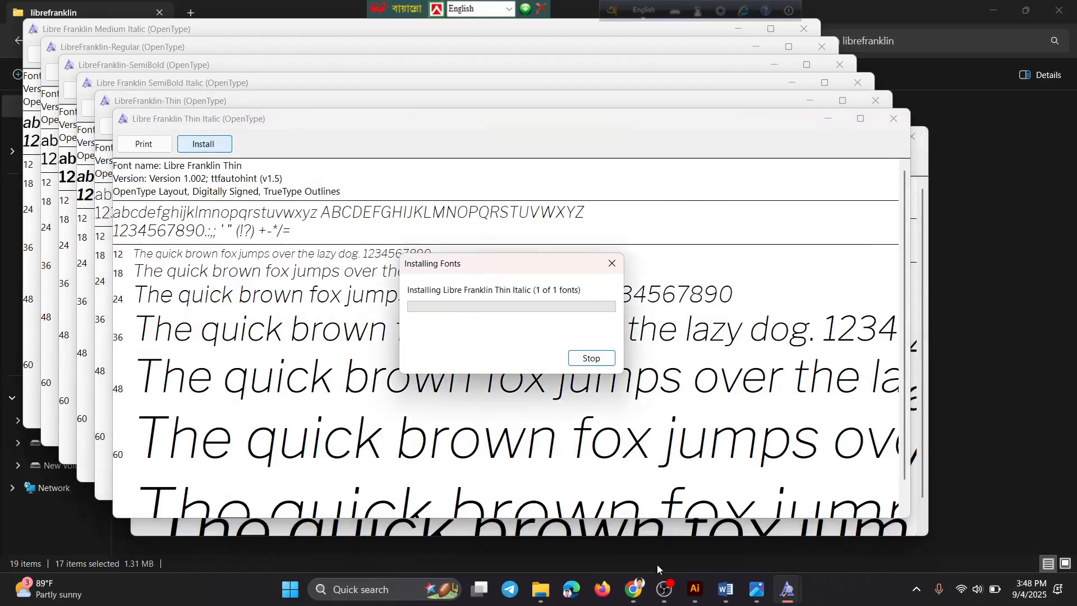
click(664, 589)
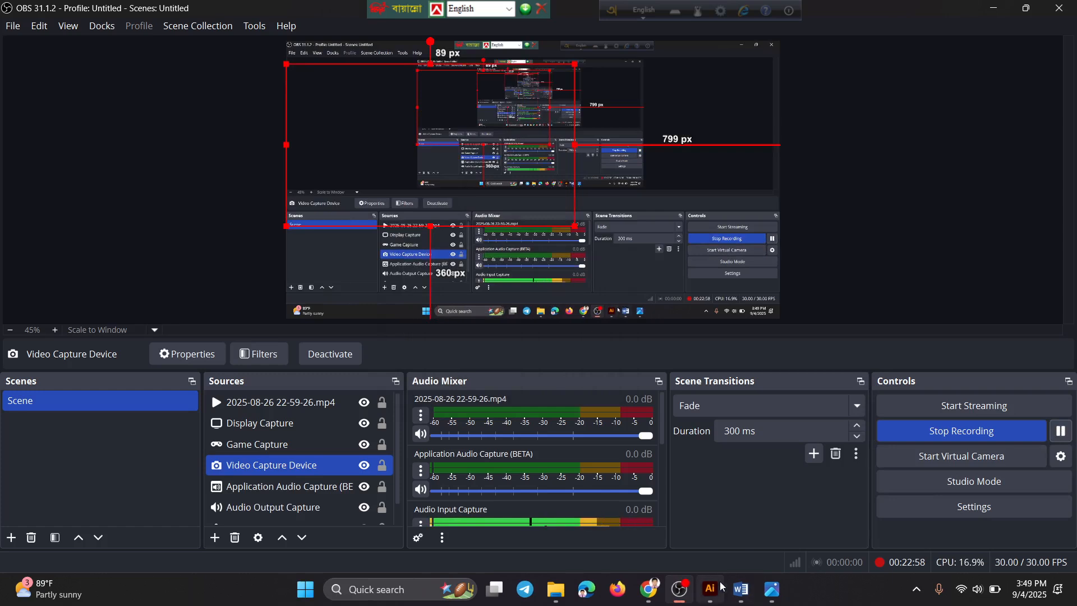
click(710, 588)
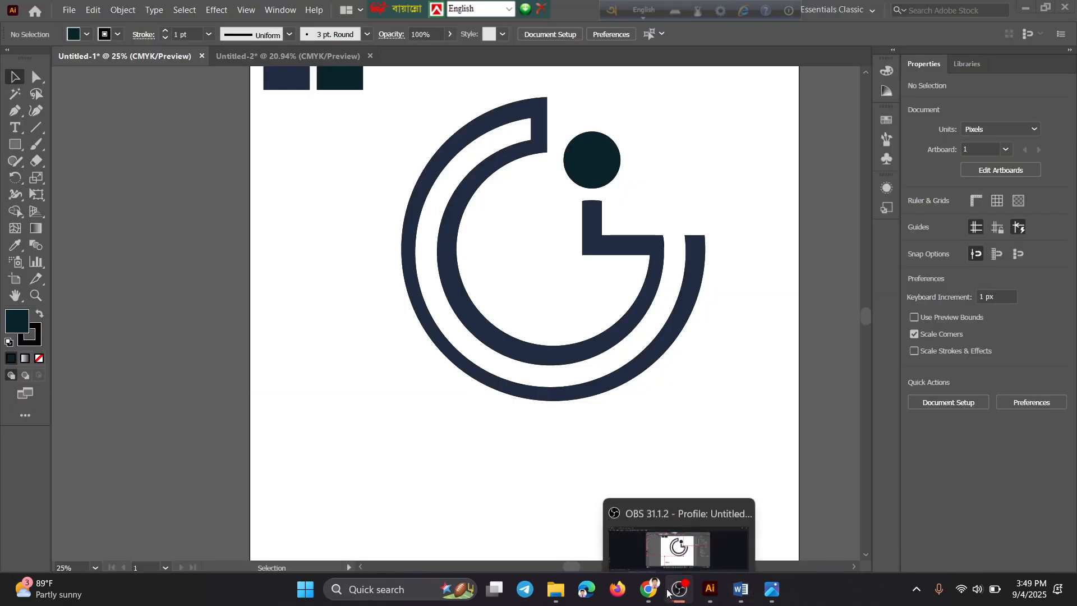
mouse_move(656, 591)
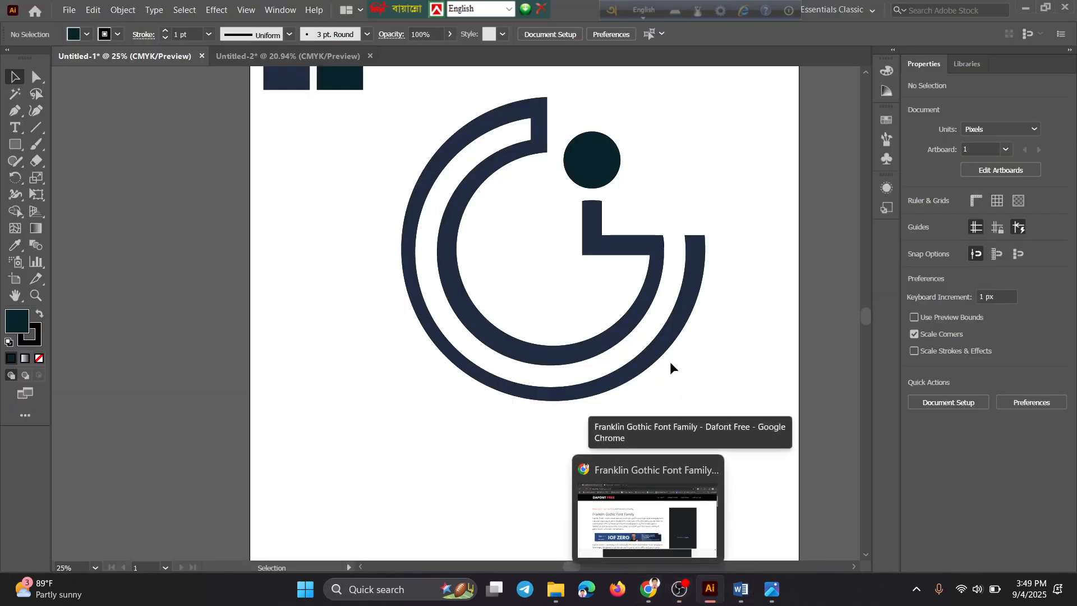
scroll(392, 345, down, 2)
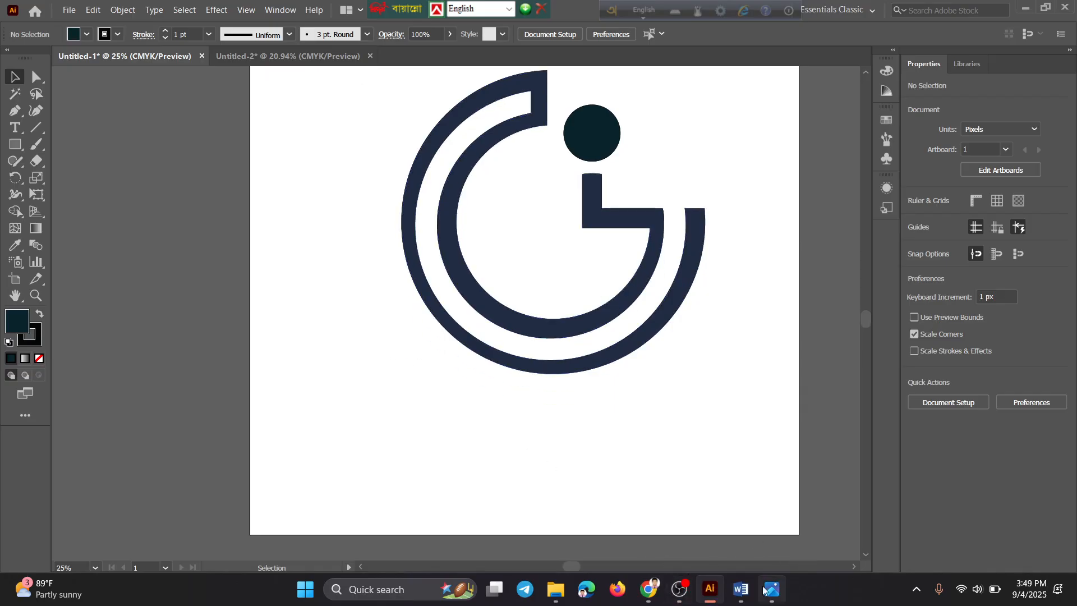
click(675, 592)
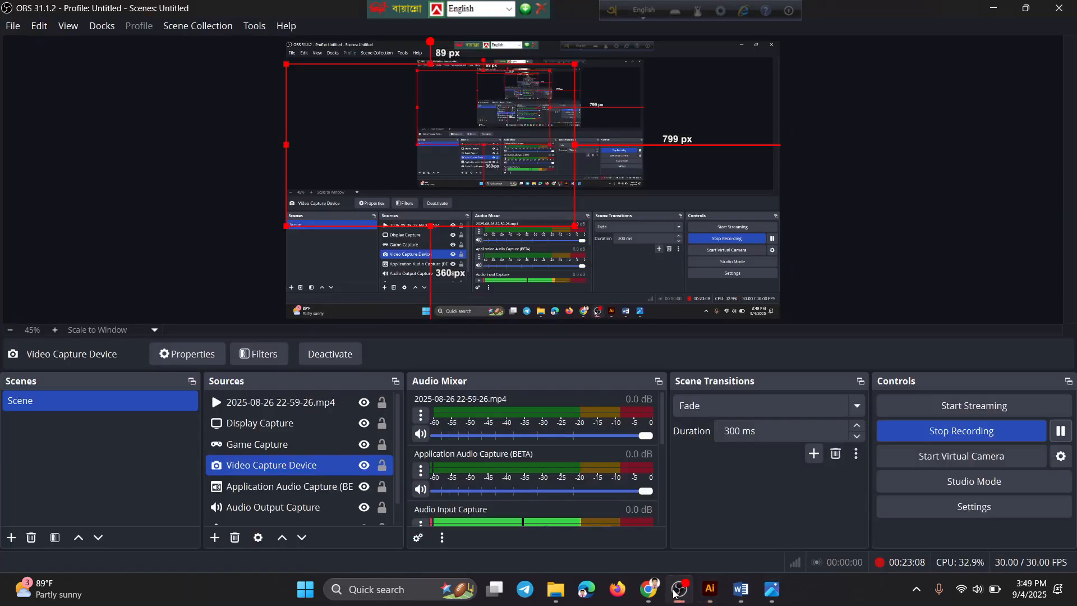
click(676, 592)
Select the company name "Golden Infotech" in the Word brief and return to the logo document in Illustrator.
click(739, 590)
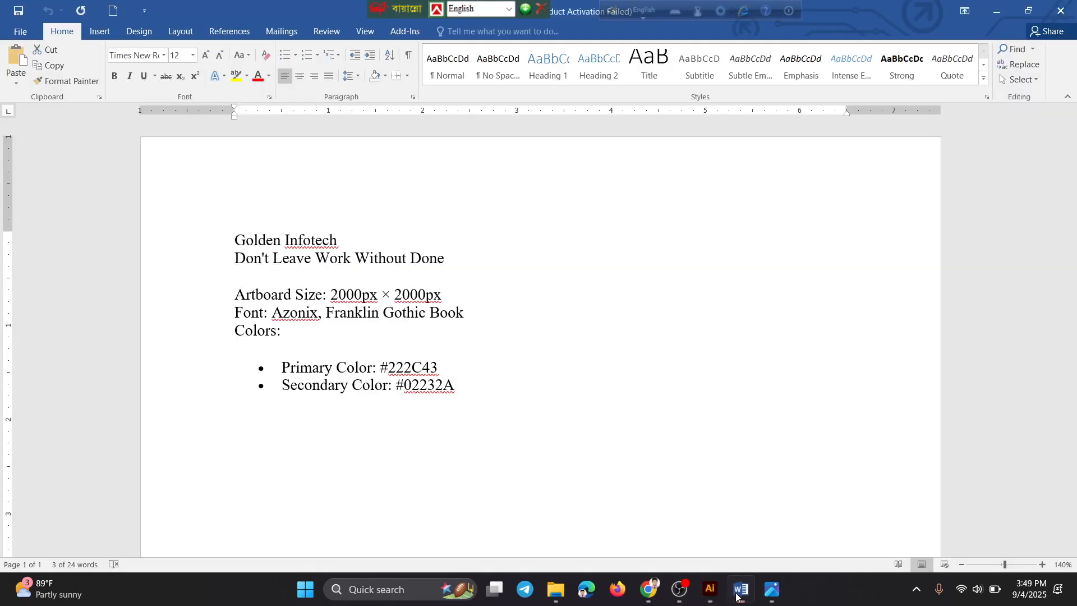
drag(234, 240, 337, 242)
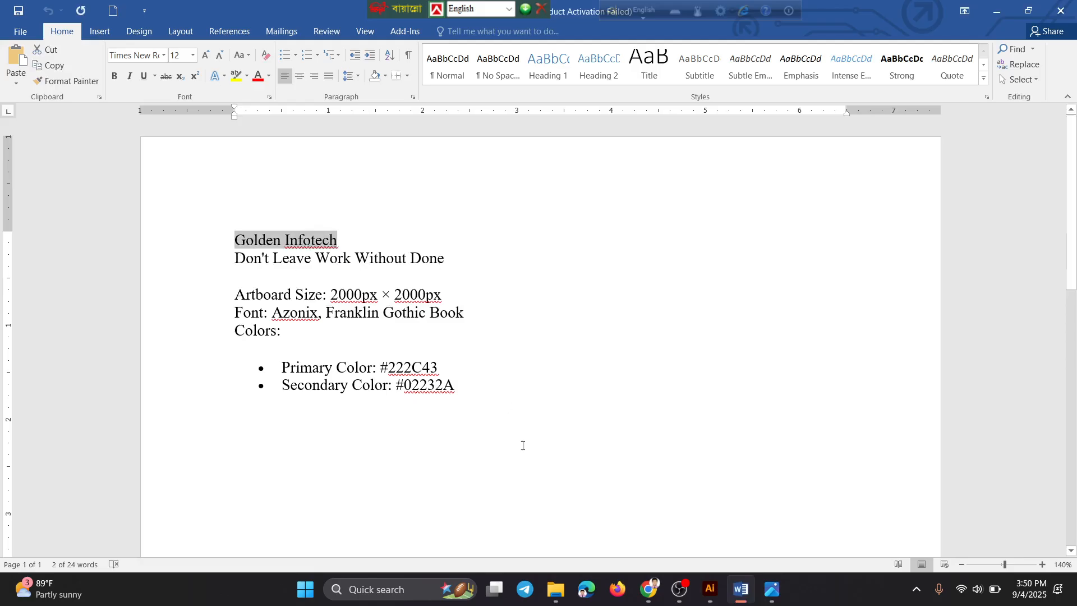
click(709, 588)
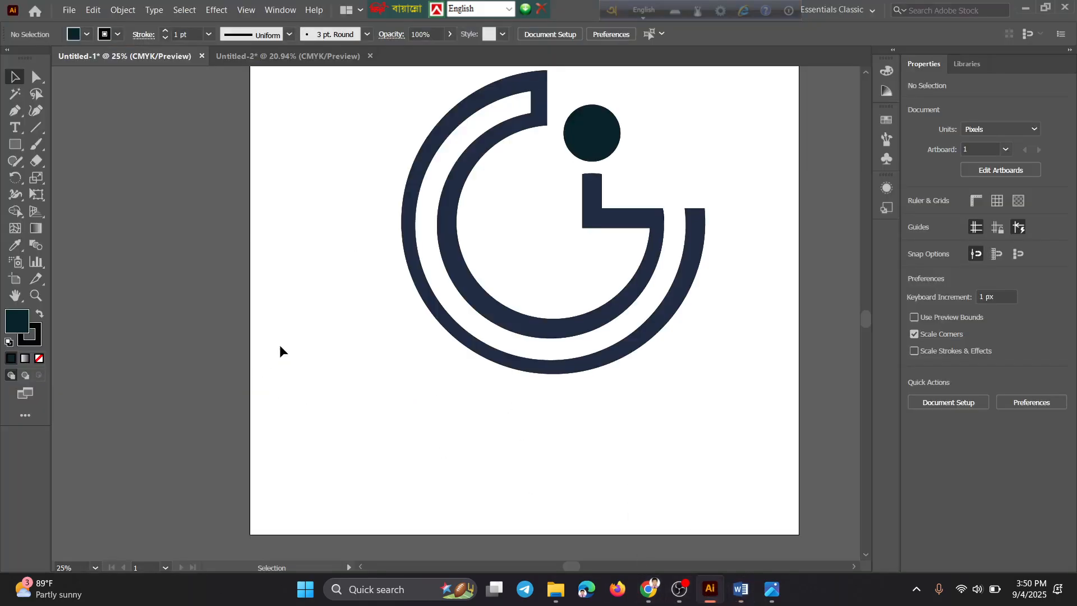
Create an area text frame about 1252 × 114 px below the emblem, fill it with the copied "Golden Infotech" and select the text.
scroll(292, 352, down, 1)
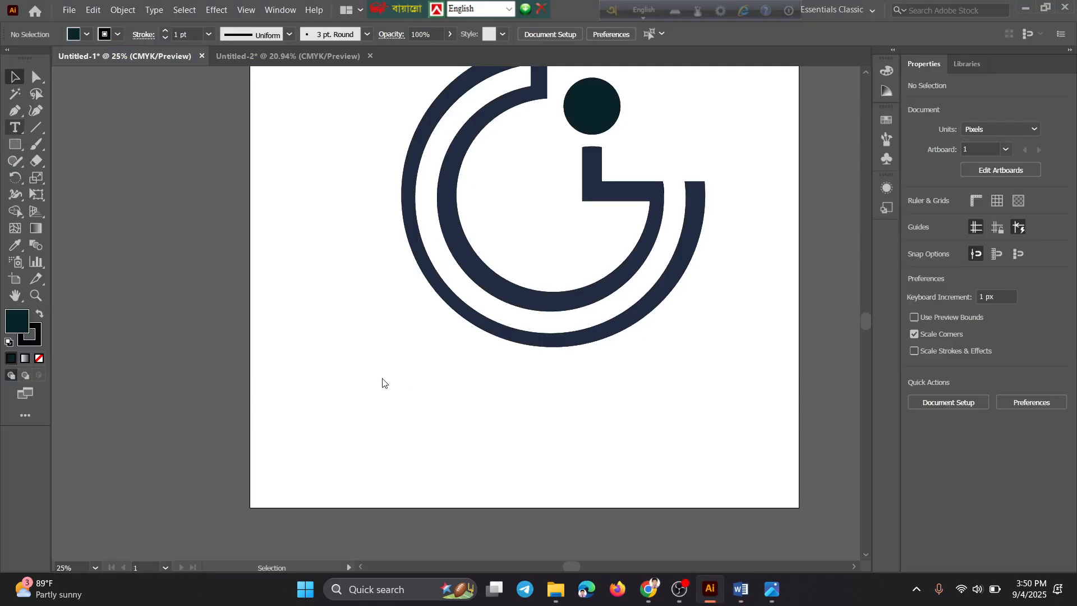
key(t)
drag(368, 371, 711, 407)
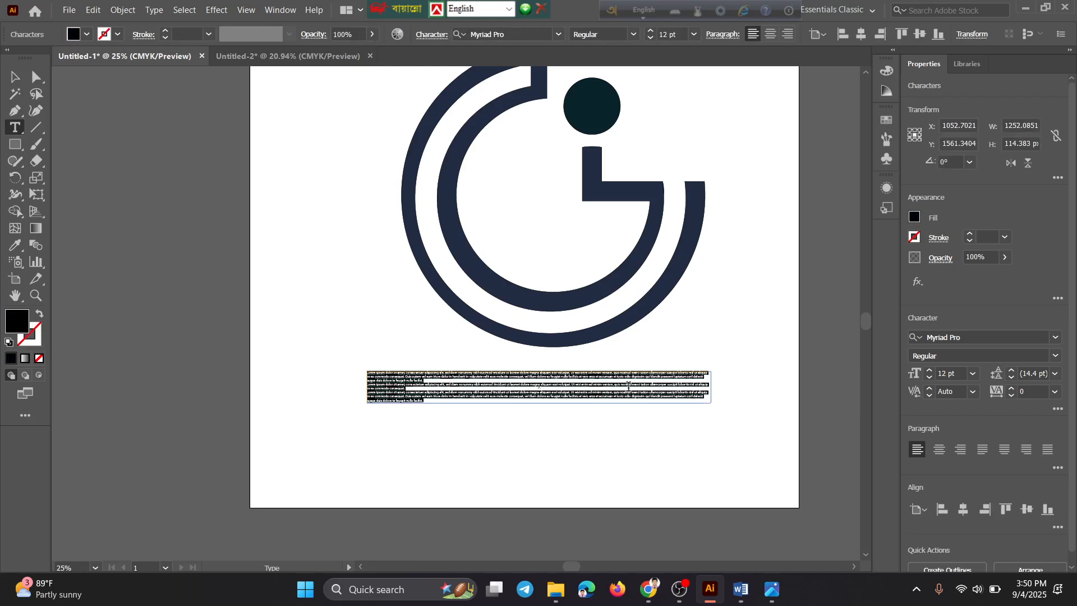
key(ctrl)
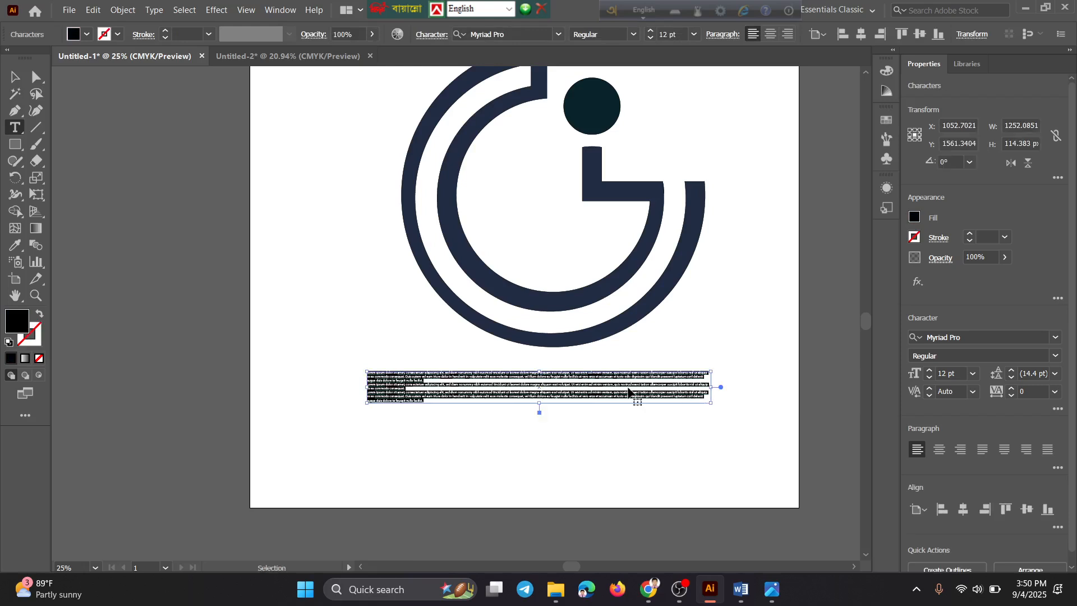
key(ctrl+v)
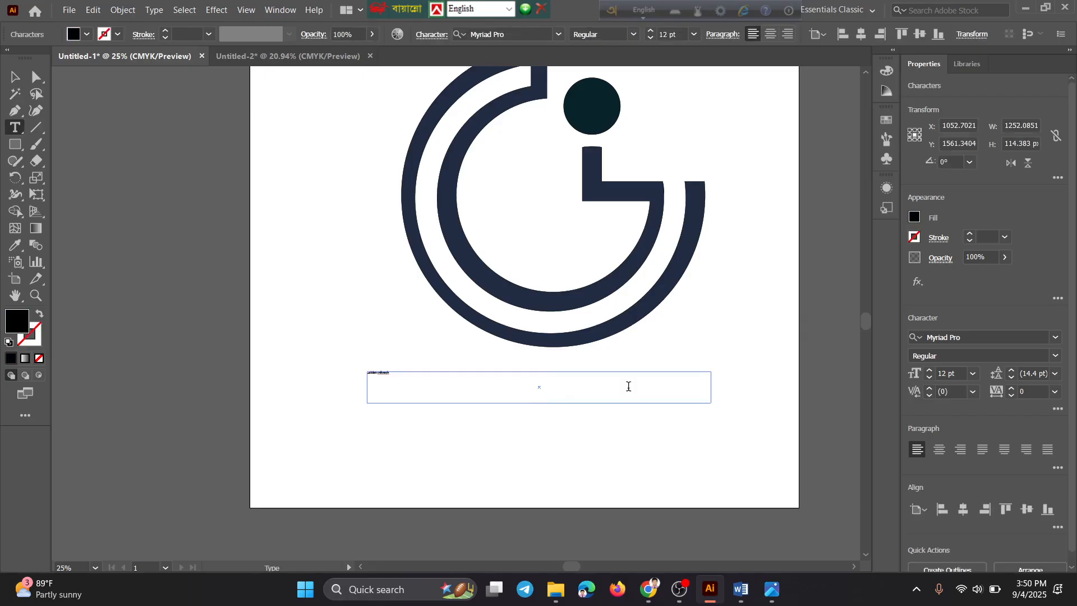
key(ctrl+a)
click(915, 590)
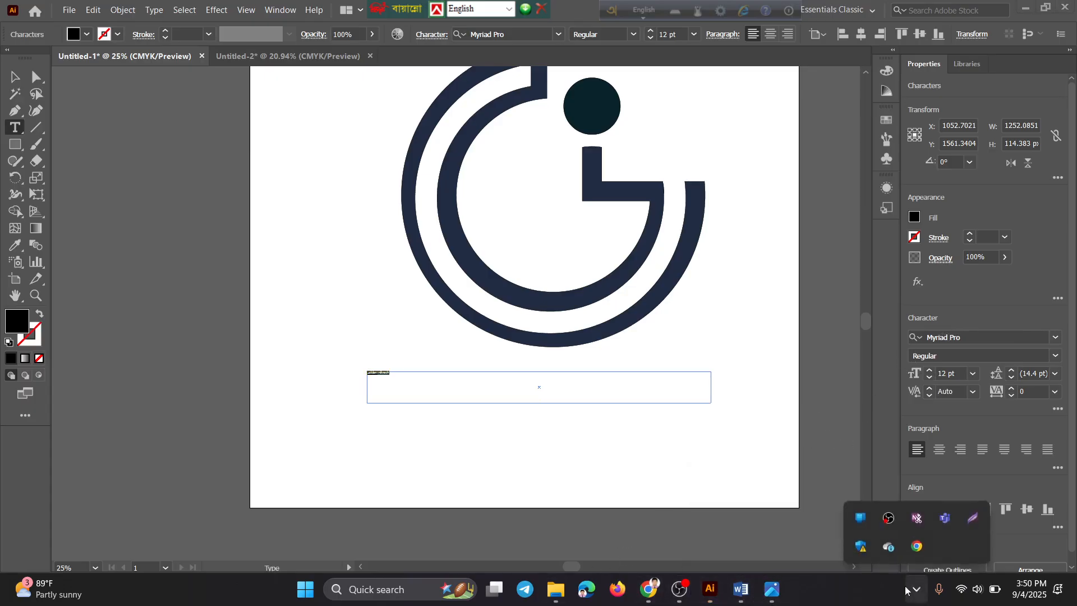
click(962, 519)
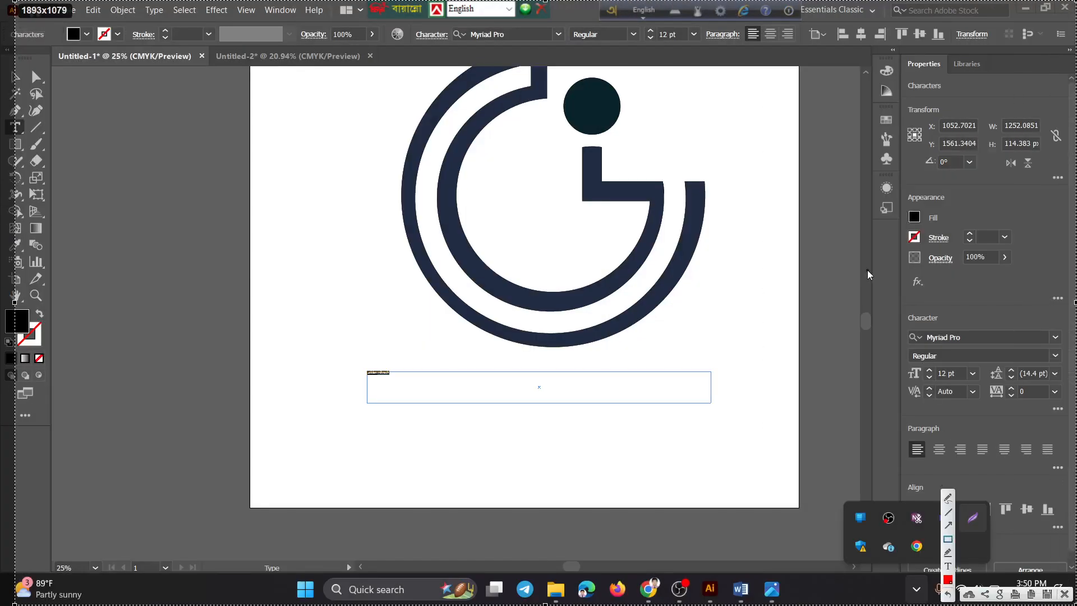
mouse_move(867, 271)
mouse_down()
mouse_move(1045, 425)
mouse_move(1073, 583)
mouse_move(1074, 478)
mouse_up()
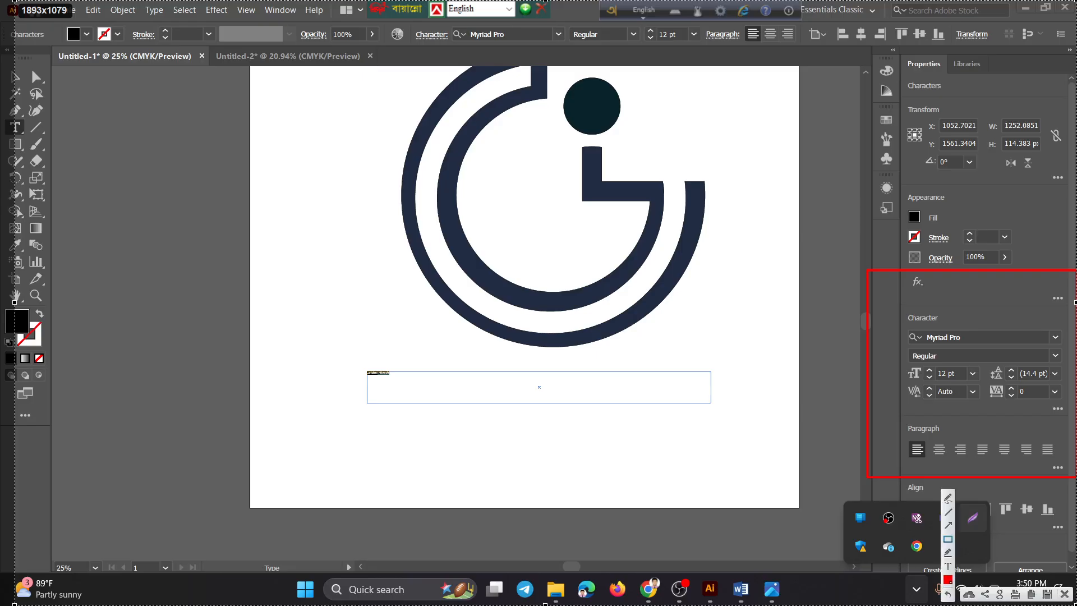
click(1063, 593)
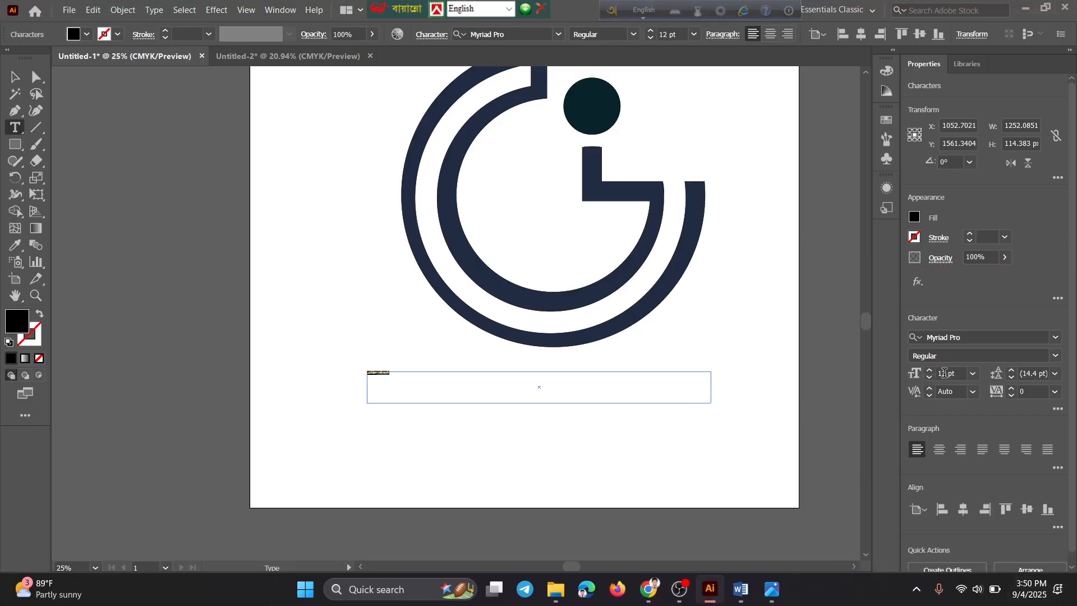
Set the company name's font size to 72 pt and apply the Azonix font named in the Word brief.
click(975, 375)
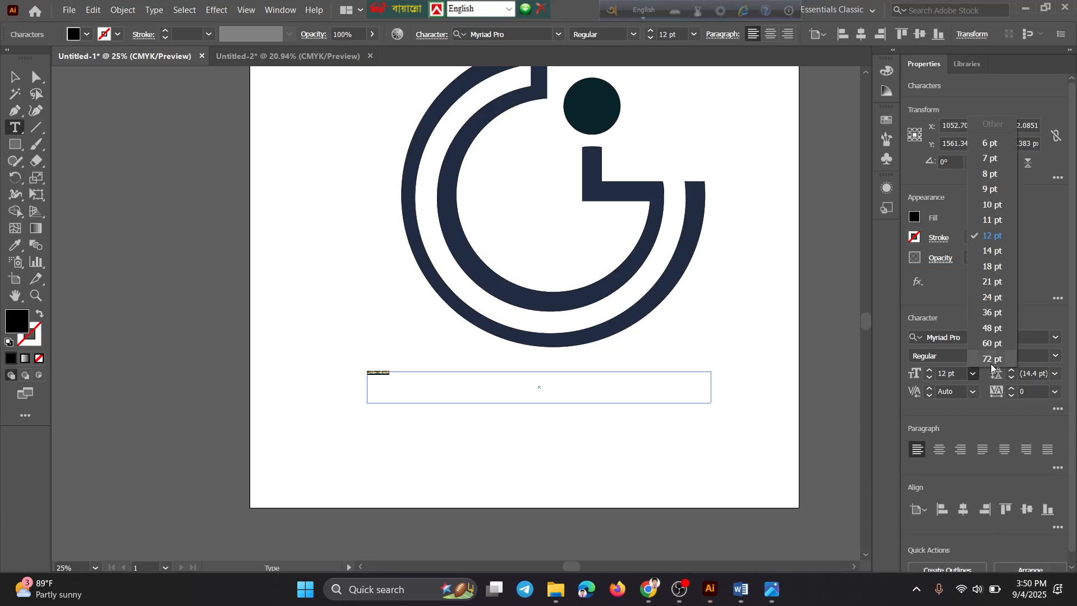
click(990, 360)
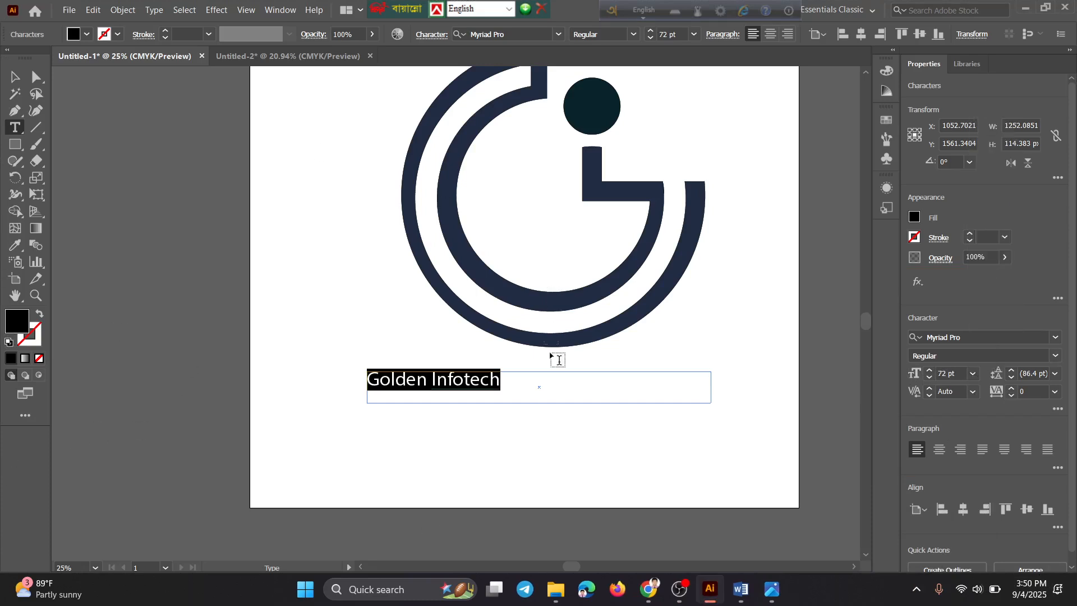
click(740, 589)
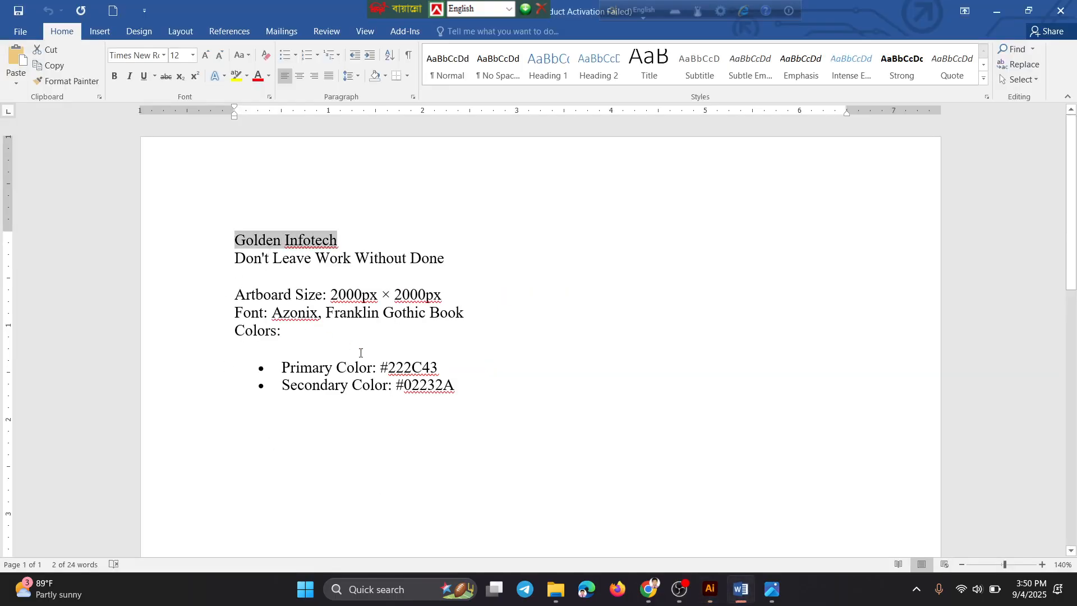
drag(275, 307, 317, 312)
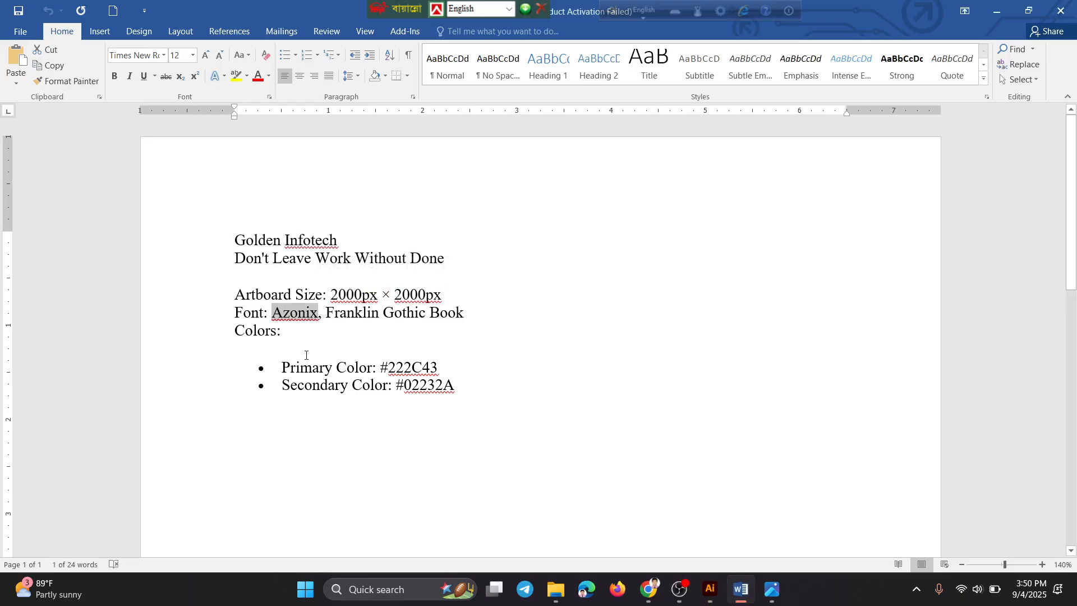
click(710, 589)
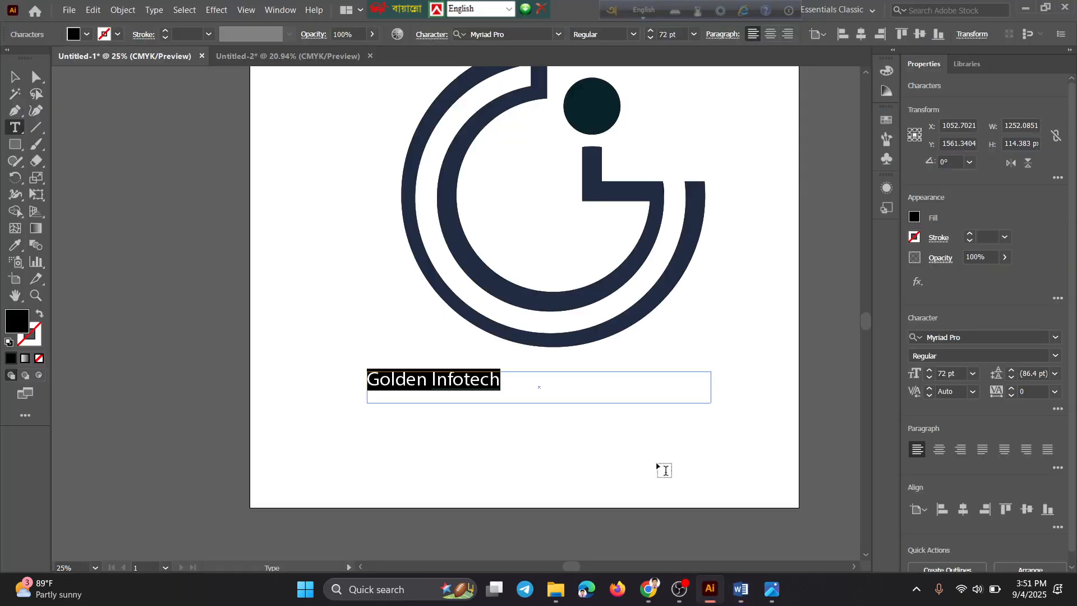
click(973, 336)
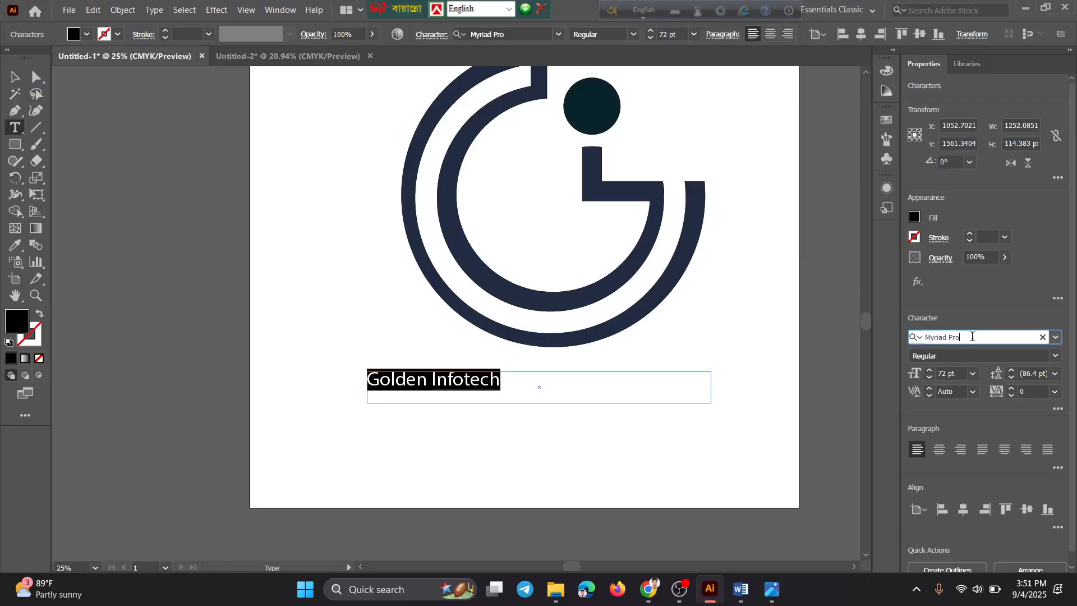
text(Azonix)
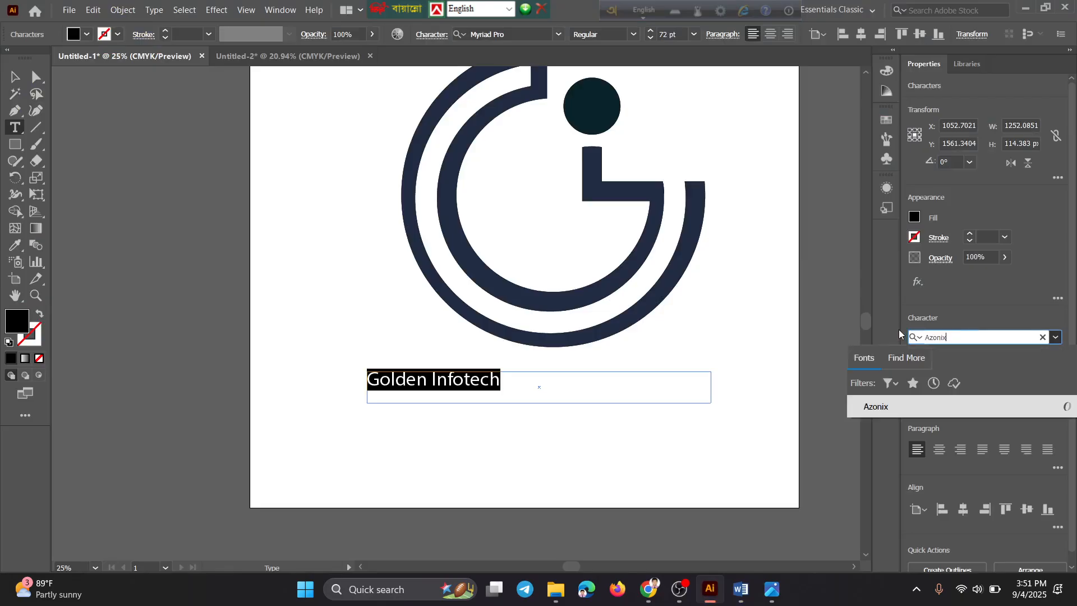
click(885, 405)
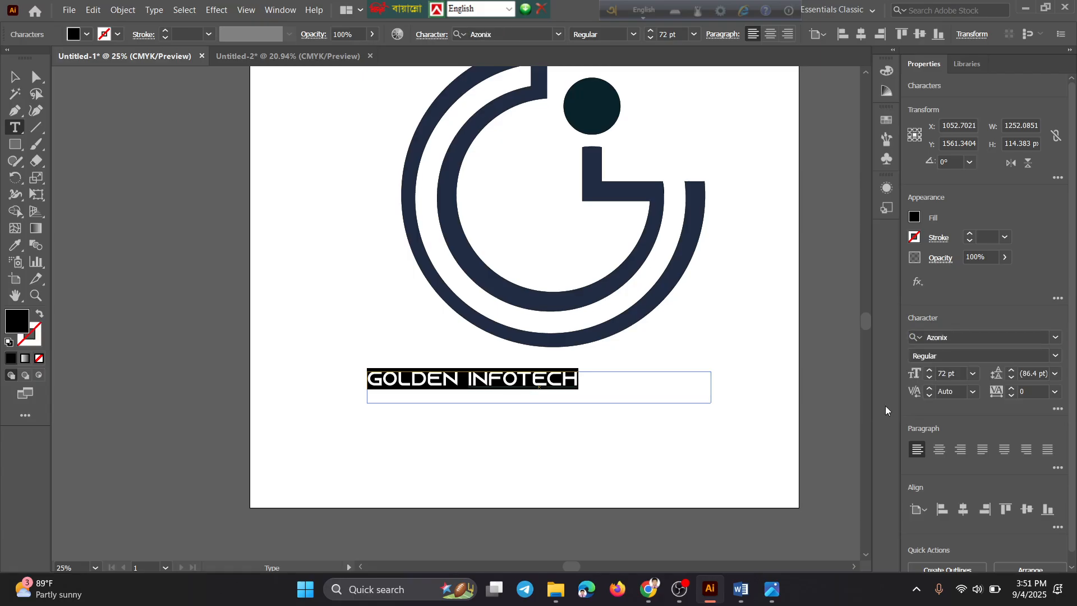
Shift the company name's text frame right beneath the emblem and shrink it to about 858 × 84 px.
click(15, 77)
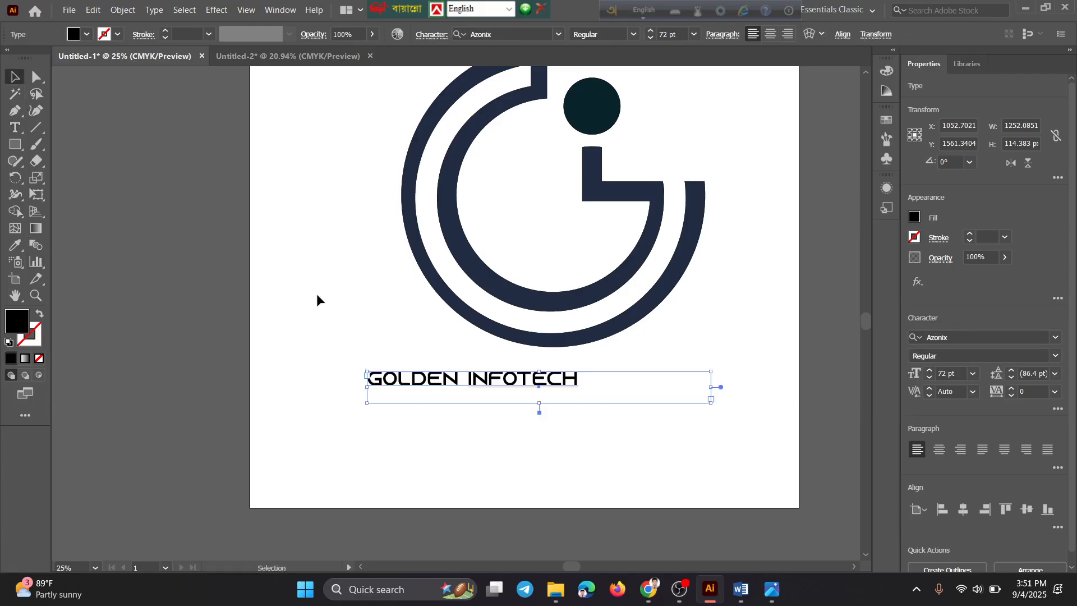
drag(474, 383, 532, 383)
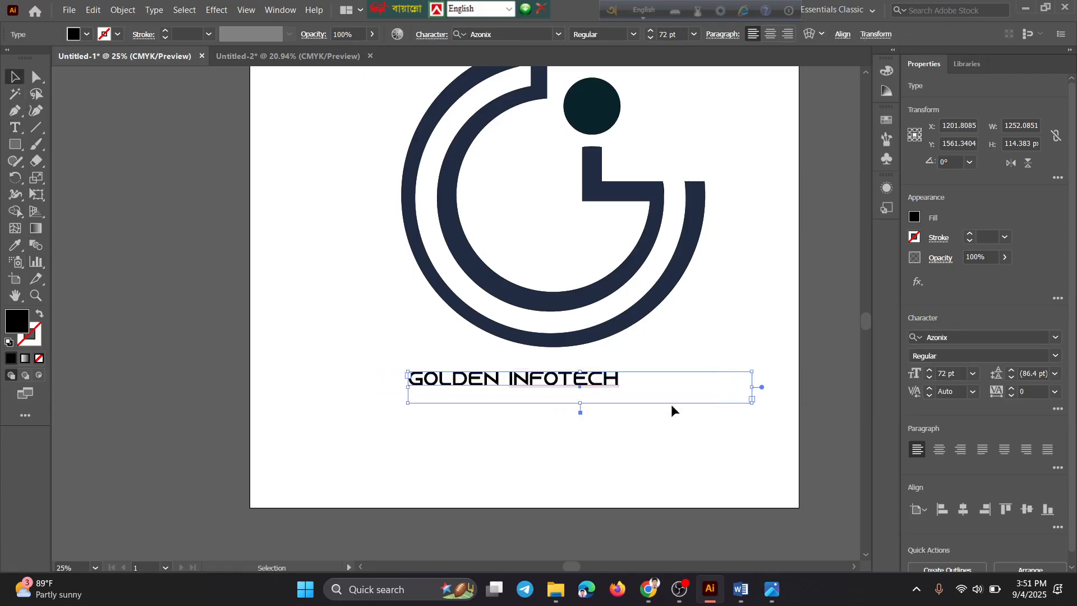
drag(751, 388, 643, 387)
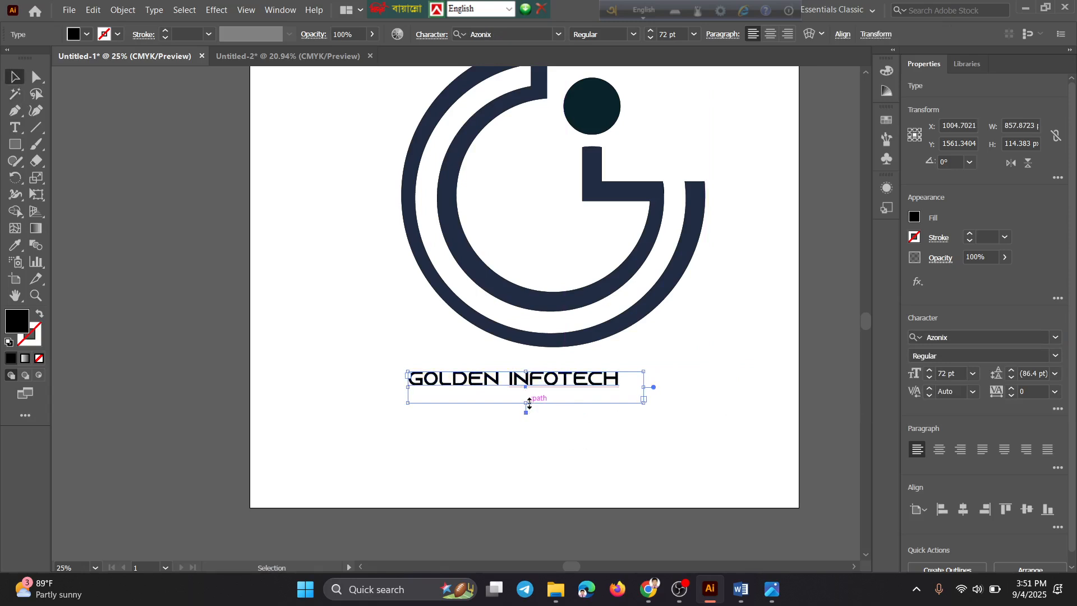
drag(525, 403, 526, 395)
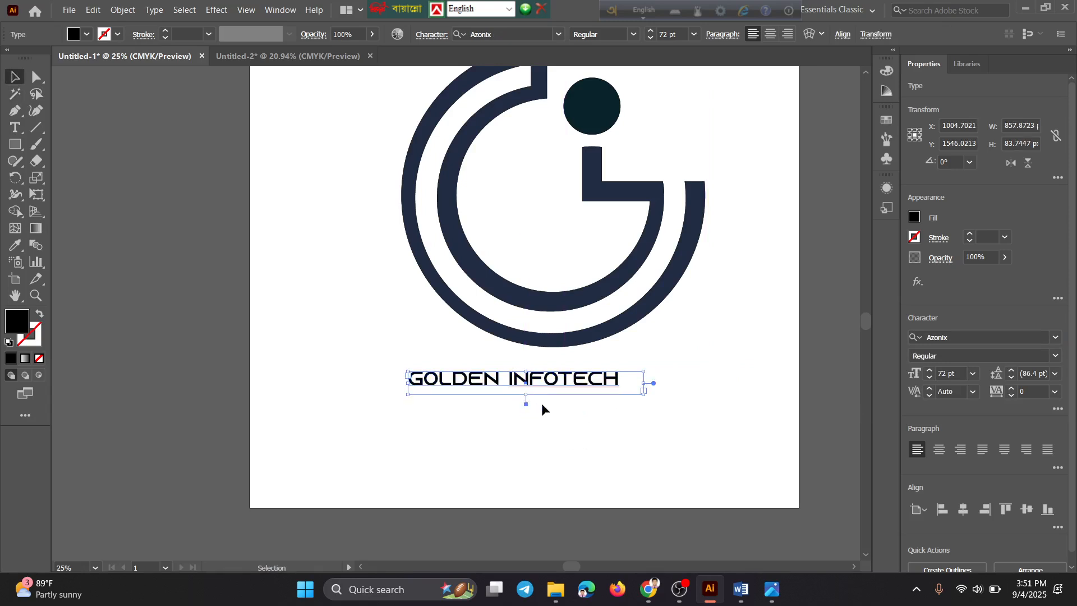
Enlarge the company name to 100 pt, then widen its frame to about 1130 px and raise it just below the emblem.
triple_click(571, 379)
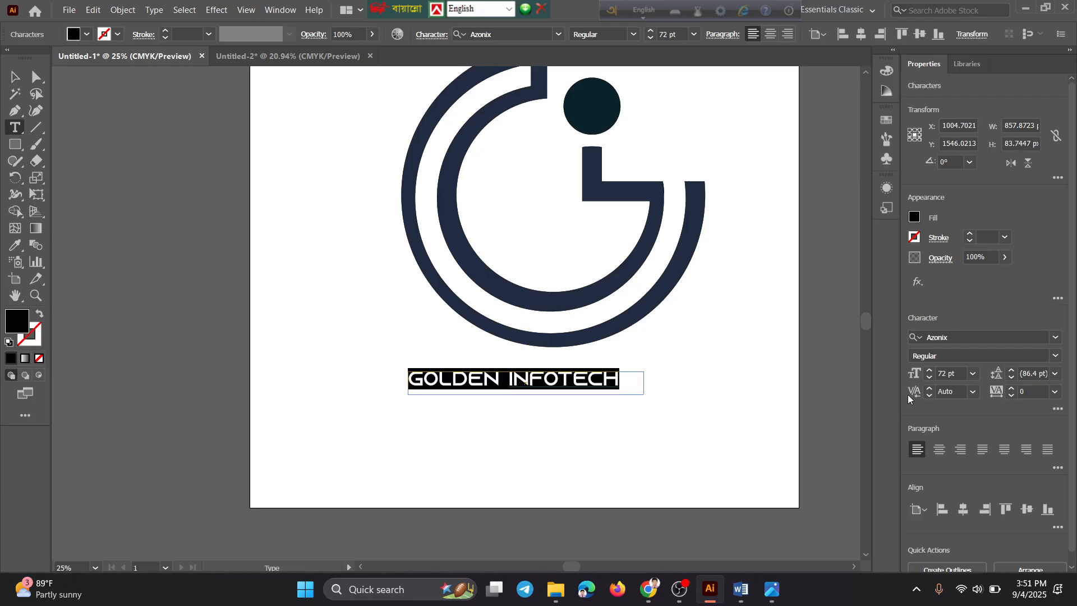
click(969, 377)
click(968, 377)
drag(958, 374, 931, 374)
text(100)
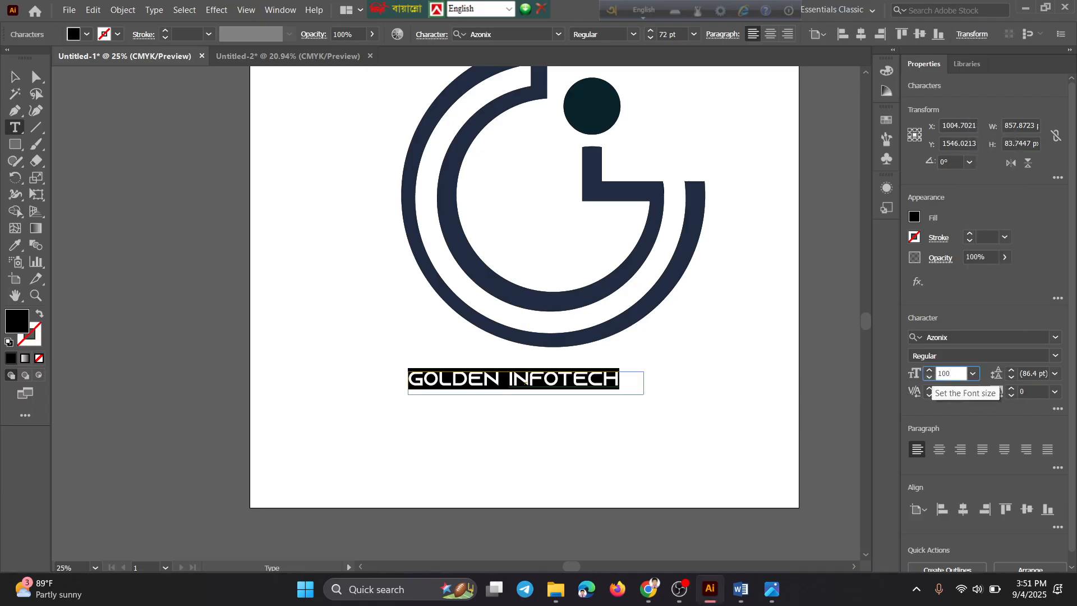
key(Tab)
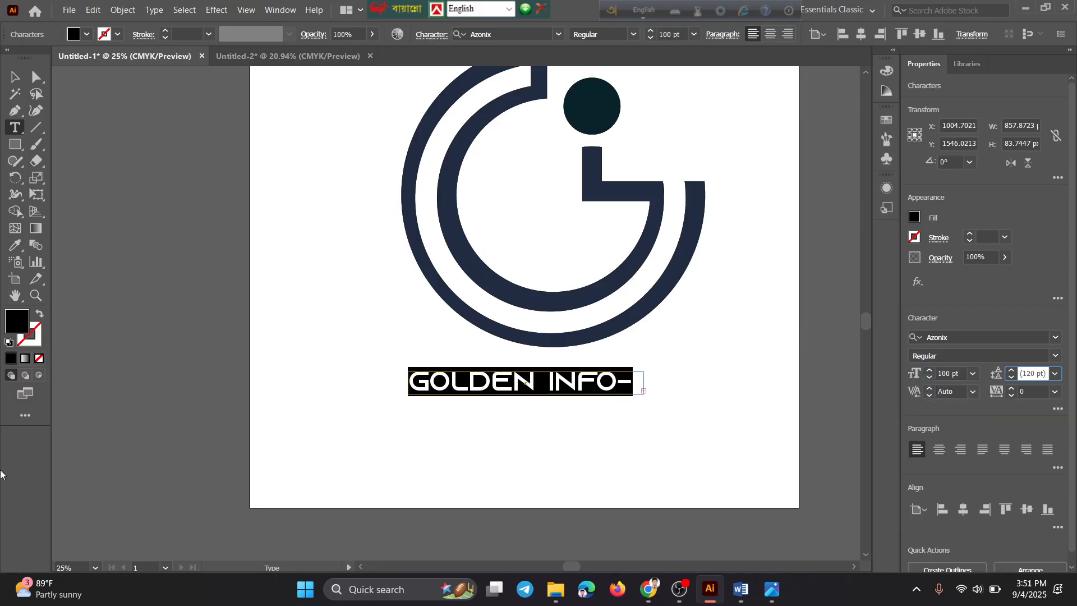
click(15, 77)
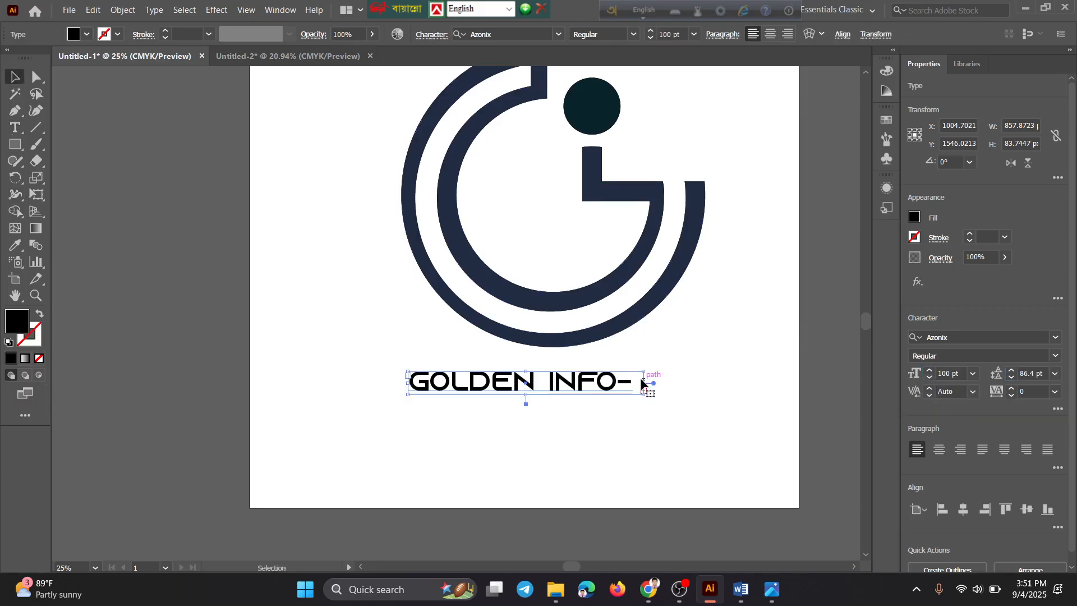
drag(641, 384, 718, 383)
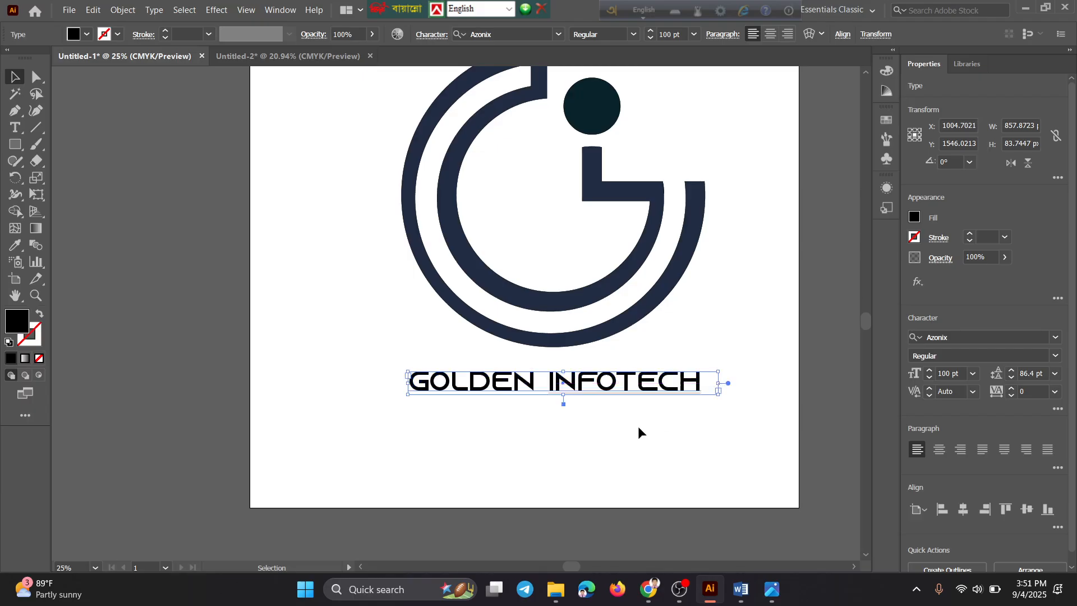
drag(611, 386, 611, 371)
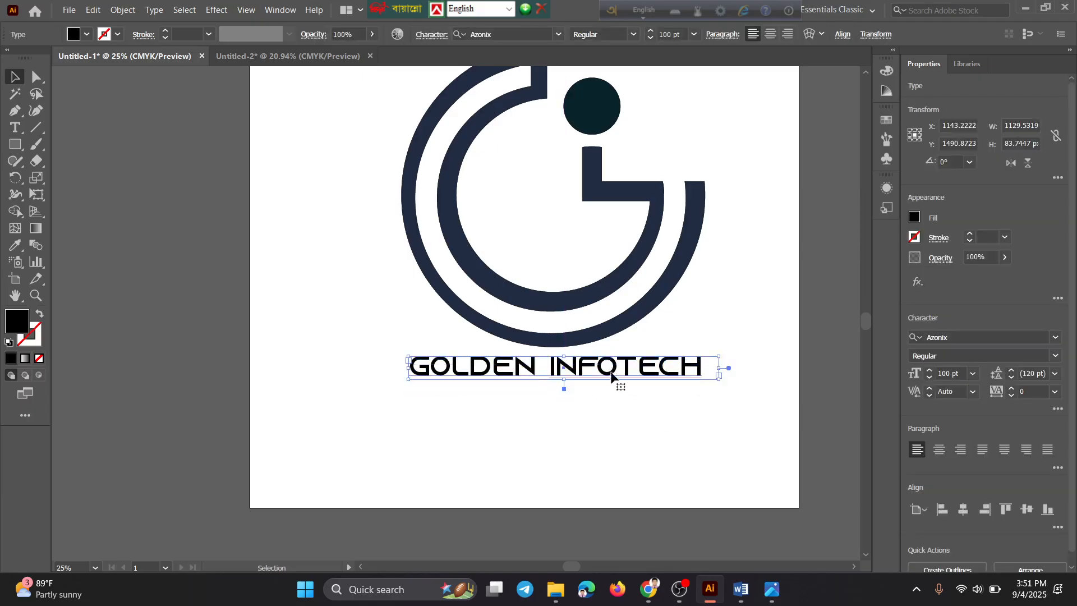
Duplicate the company name directly below and replace the copy's text with the tagline "Don't Leave Work Without Done" from the Word brief.
drag(612, 374, 611, 413)
double_click(610, 405)
key(ctrl+a)
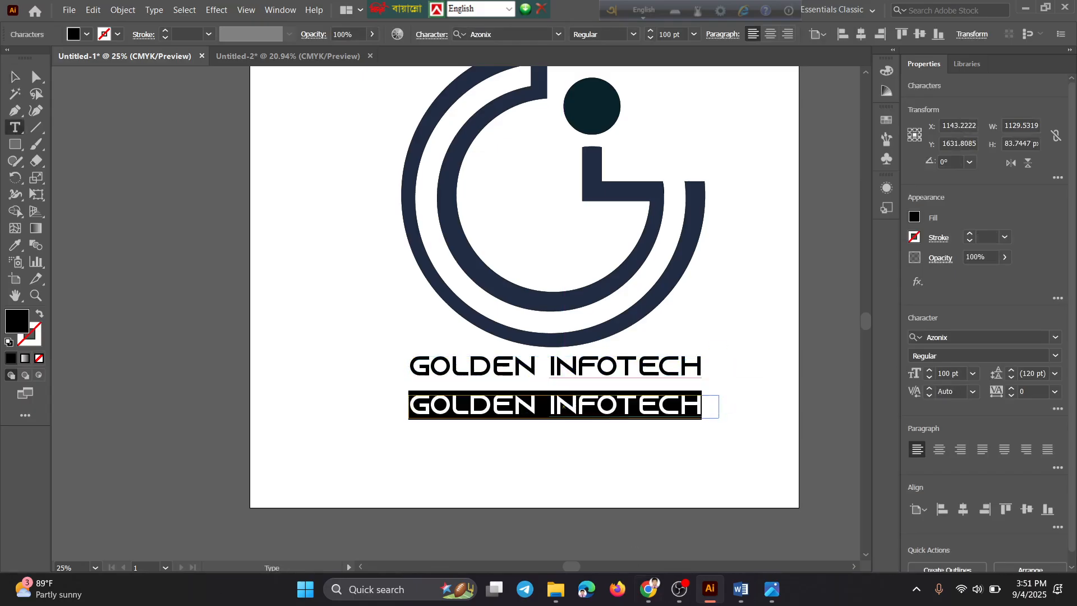
click(739, 590)
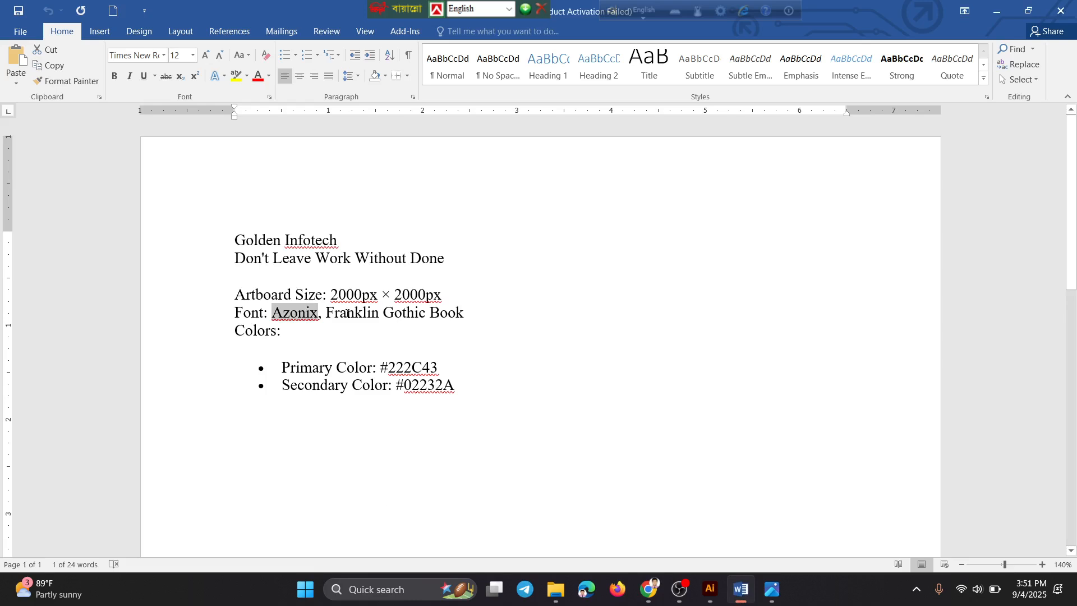
drag(251, 258, 444, 259)
key(ctrl+c)
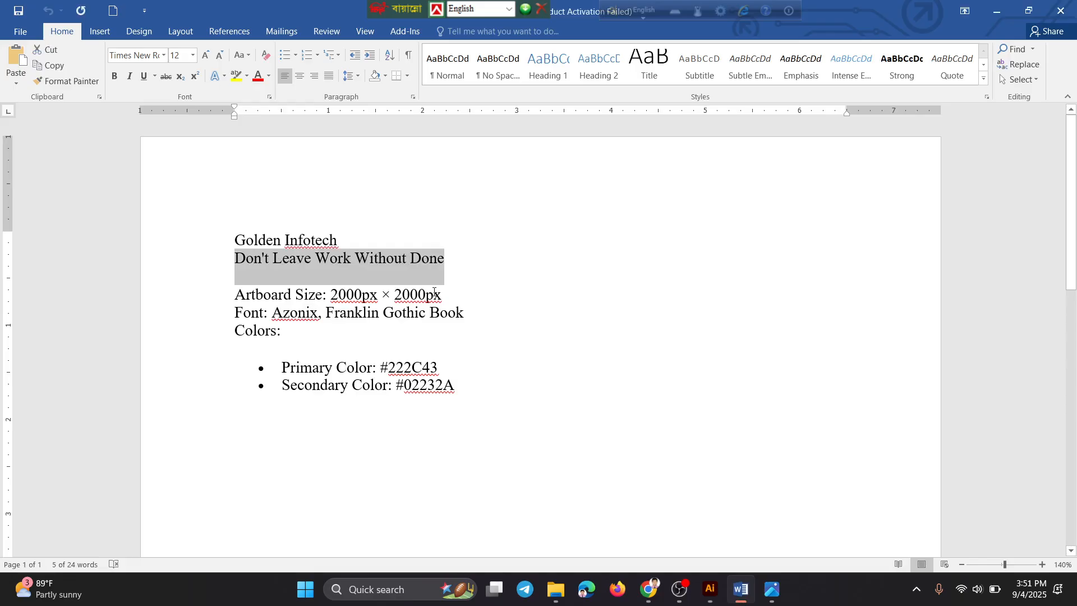
click(709, 588)
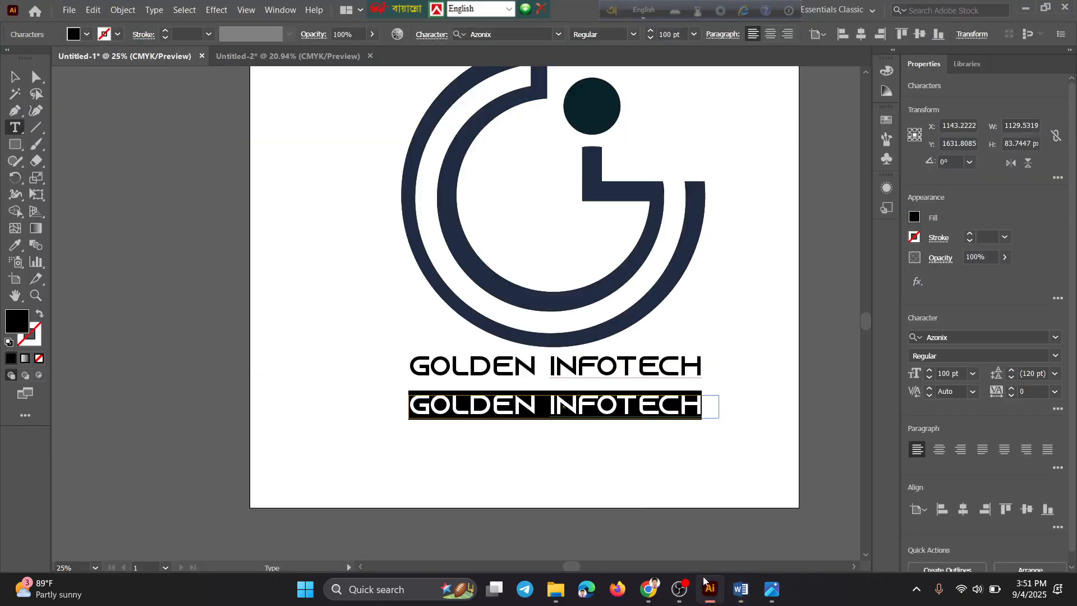
key(ctrl+v)
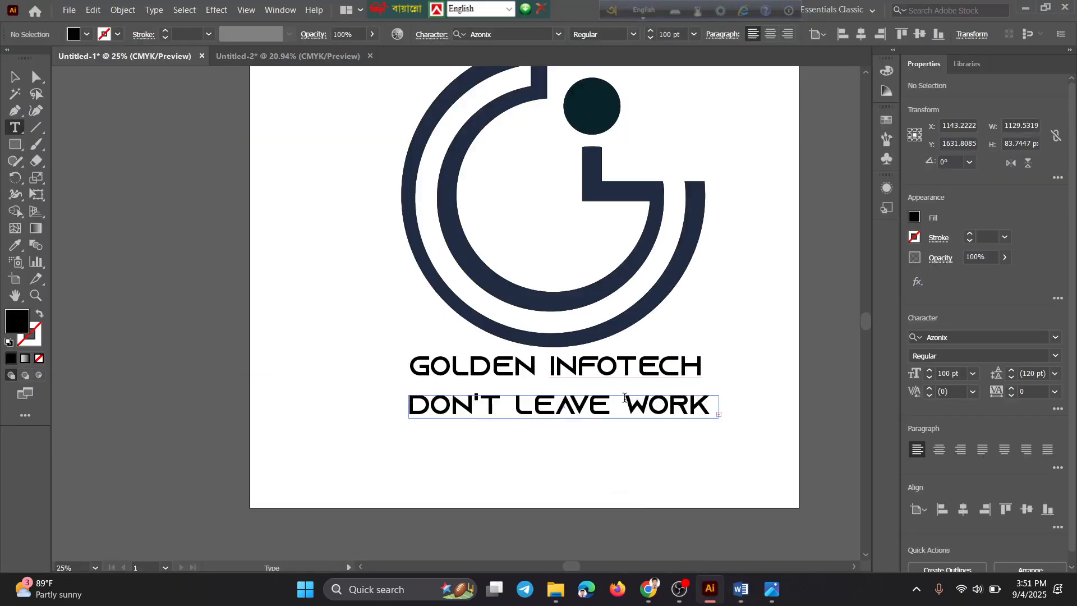
Apply the Franklin Gothic Book font named in the Word brief to the tagline.
triple_click(642, 408)
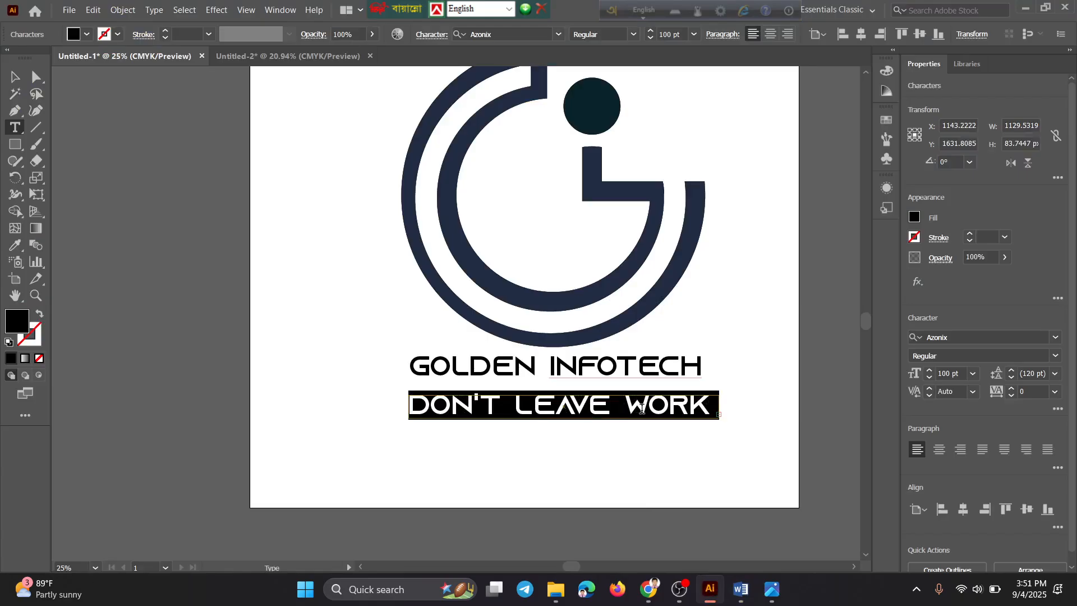
click(741, 595)
click(354, 314)
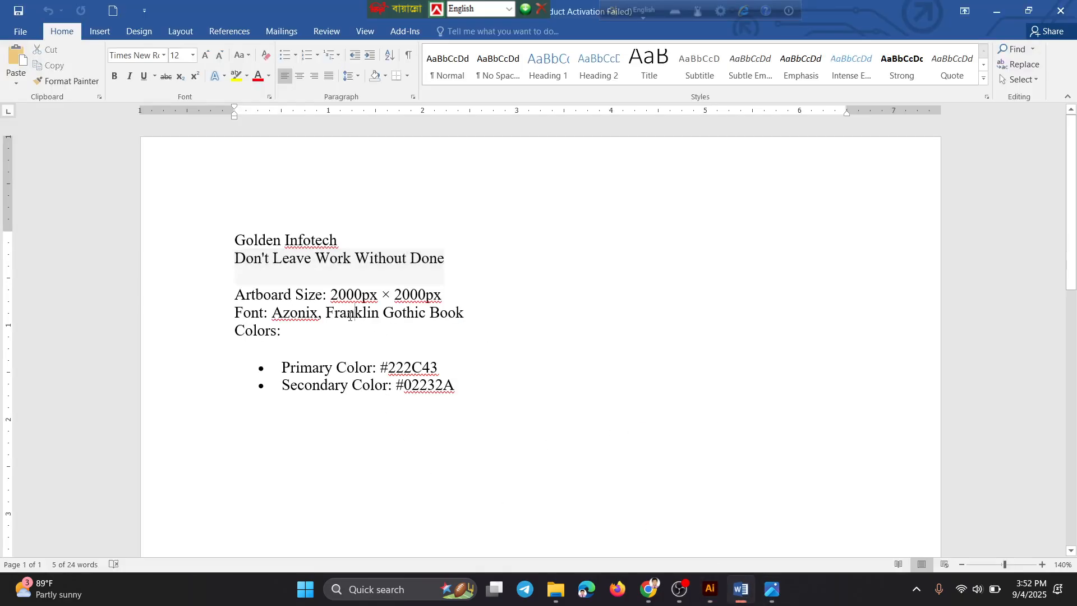
drag(328, 311, 465, 313)
key(ctrl+c)
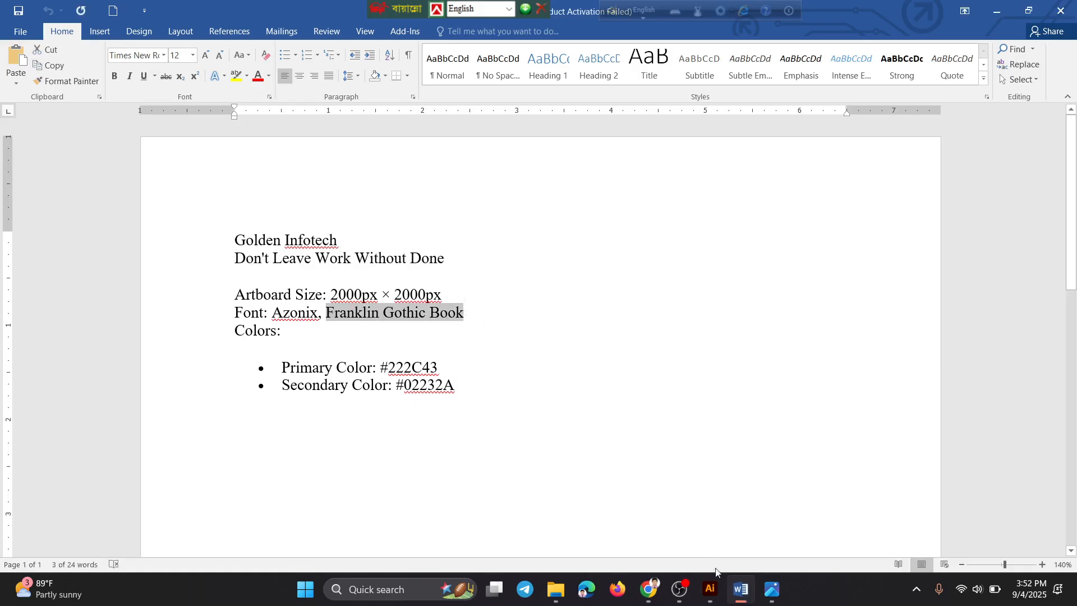
click(709, 588)
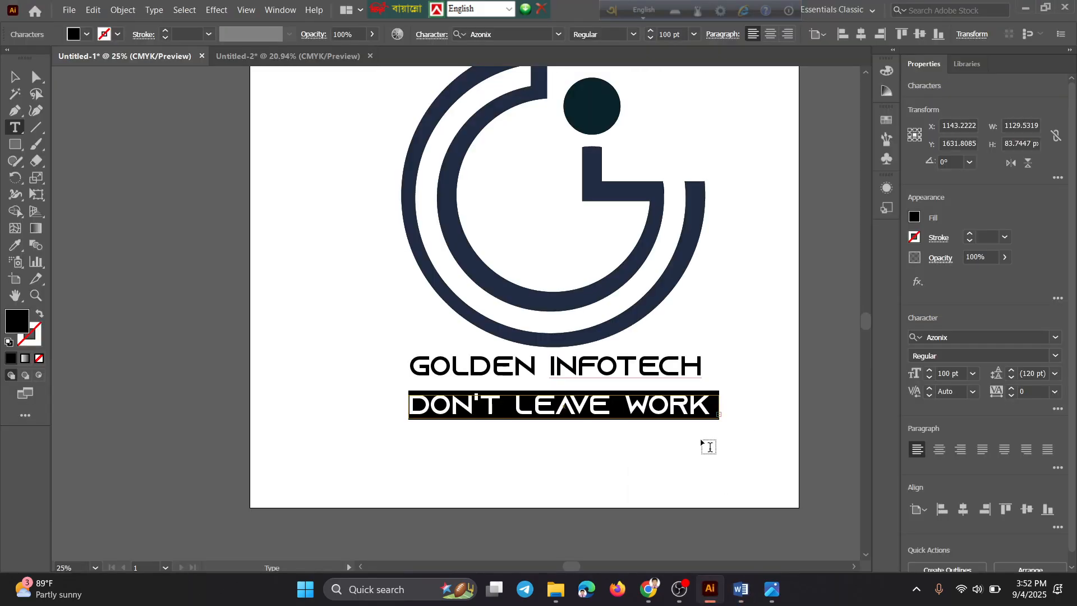
click(947, 337)
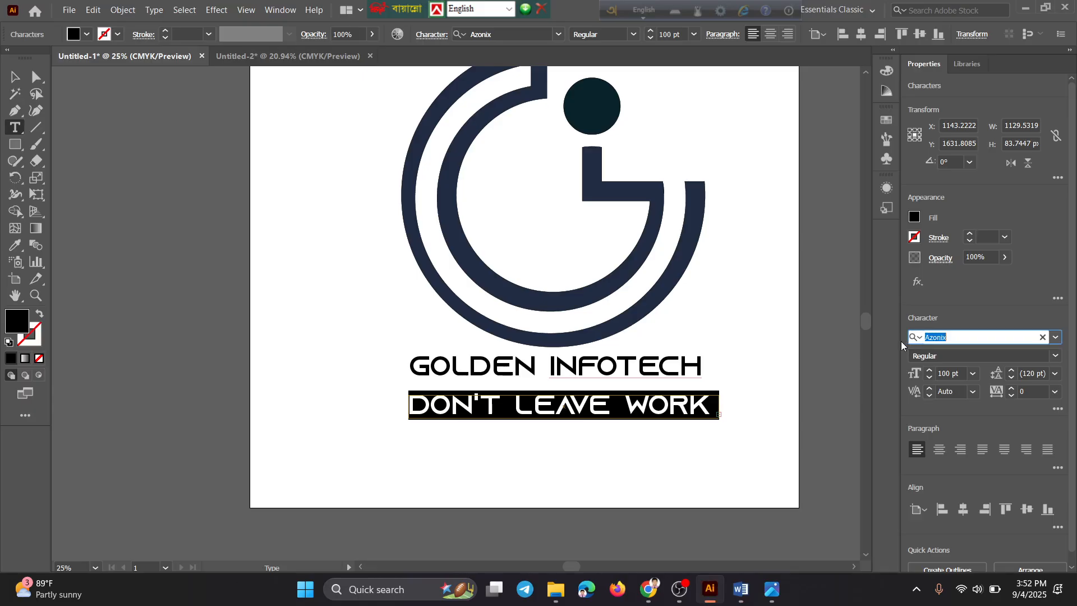
key(ctrl+v)
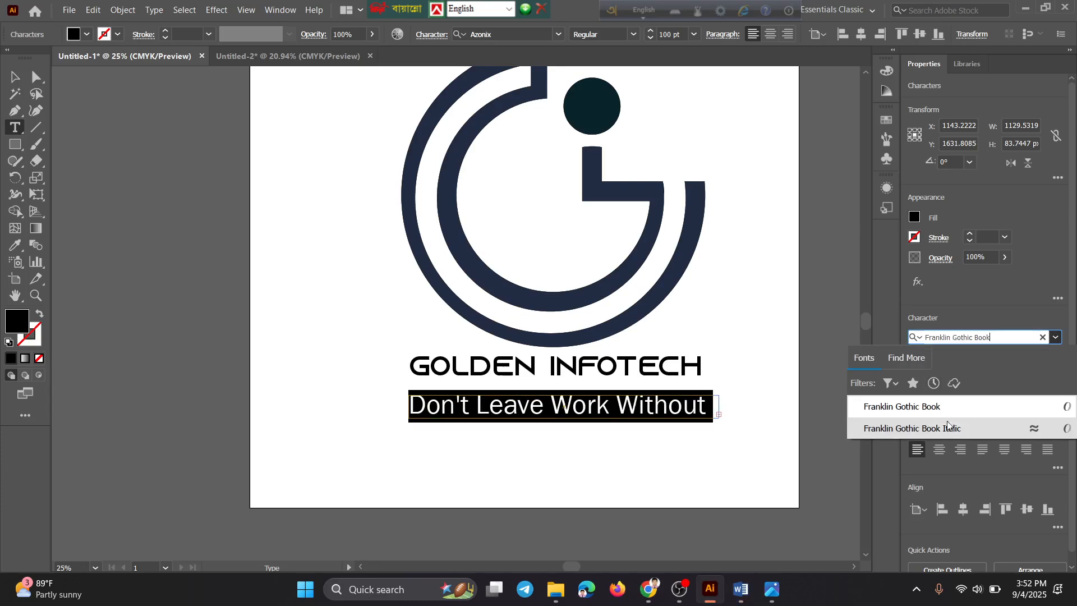
click(947, 406)
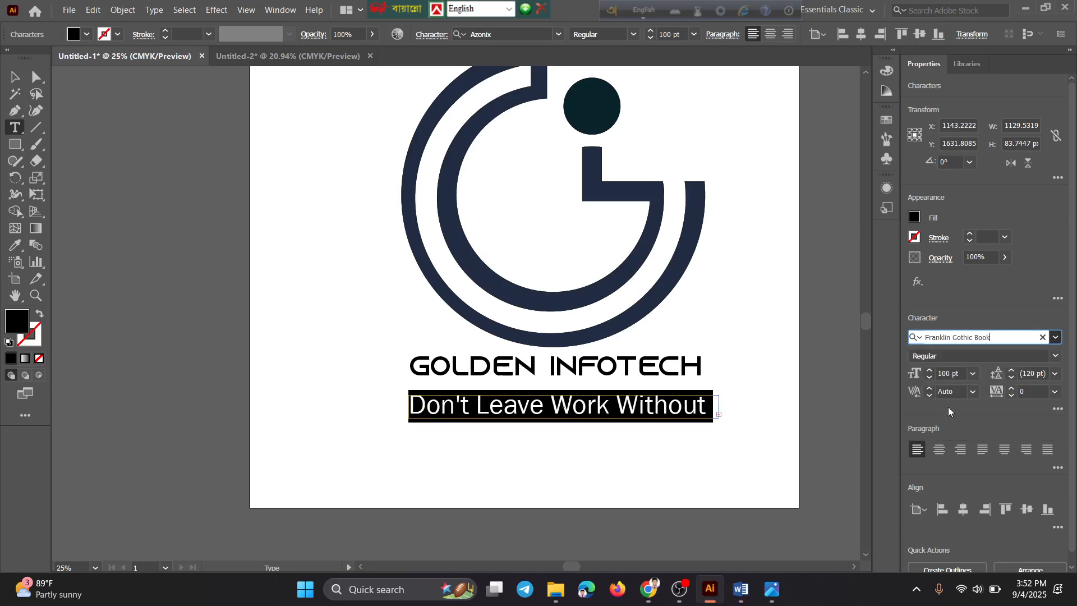
click(14, 76)
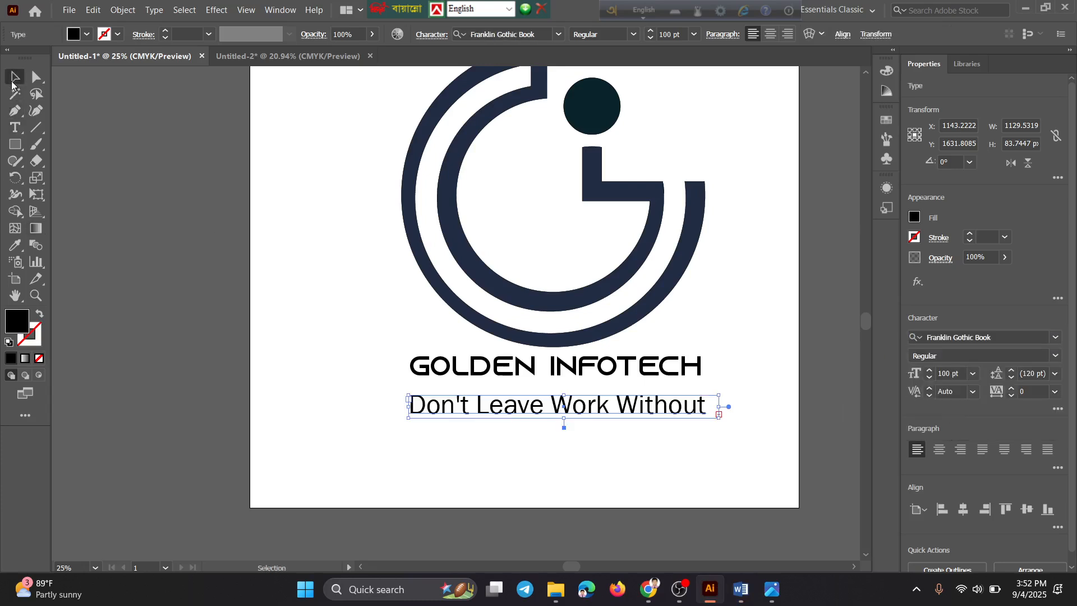
click(705, 324)
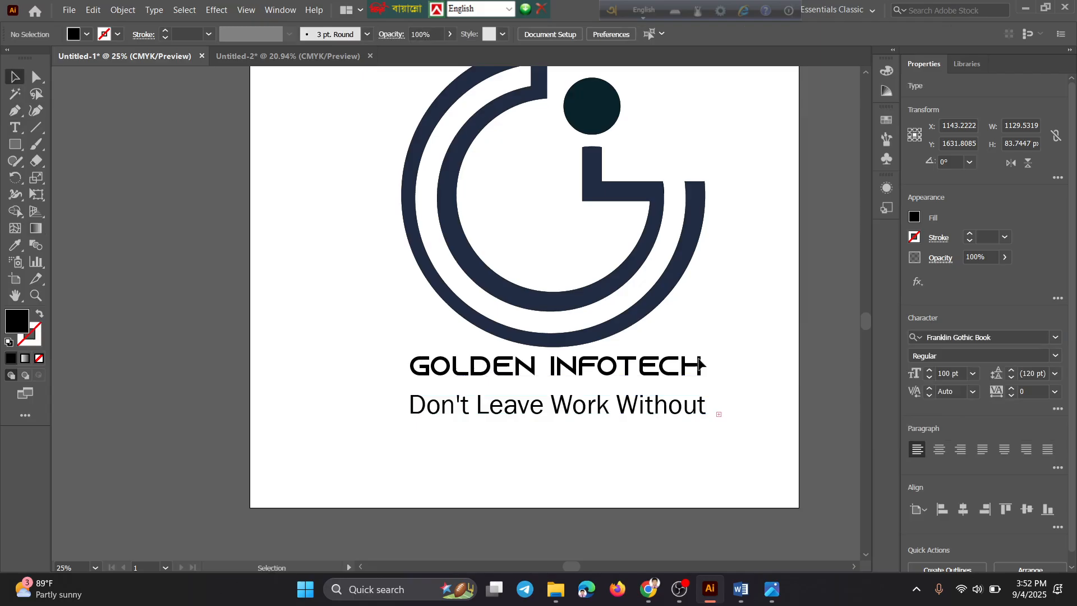
click(704, 406)
click(677, 335)
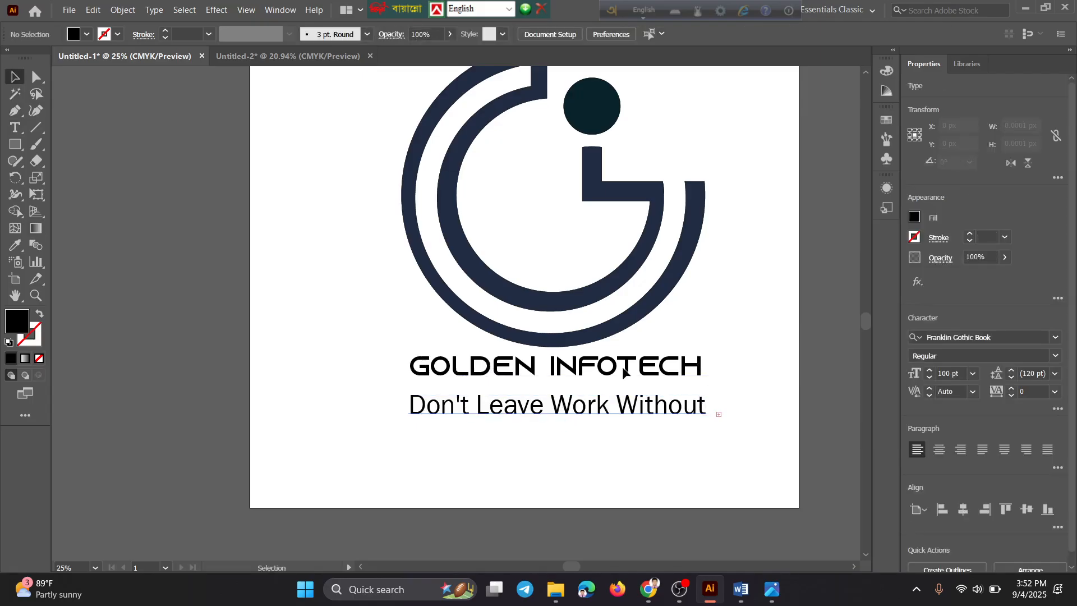
click(625, 367)
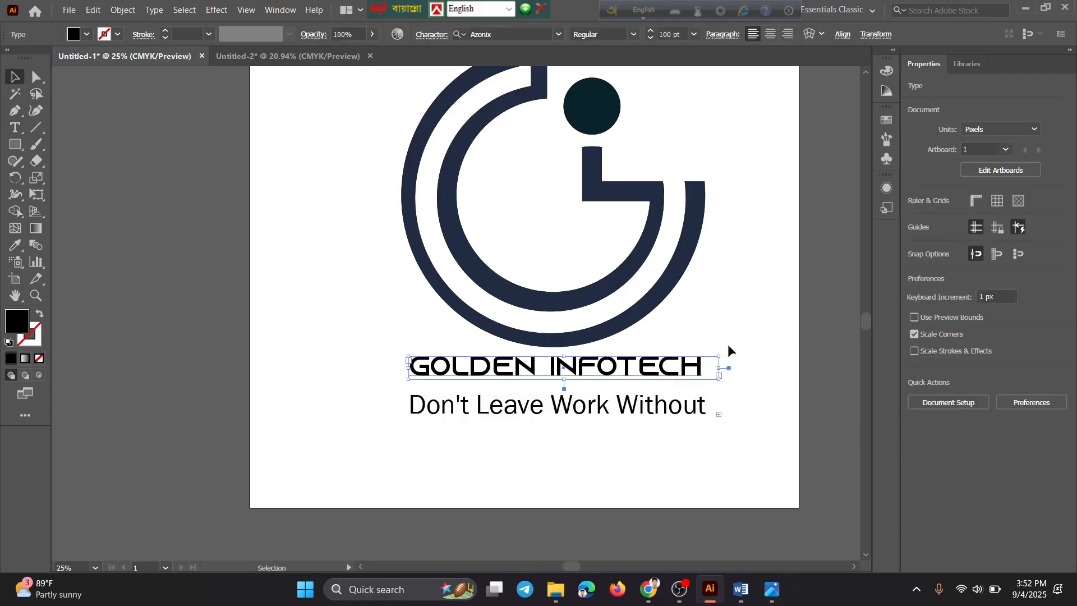
click(694, 416)
click(697, 411)
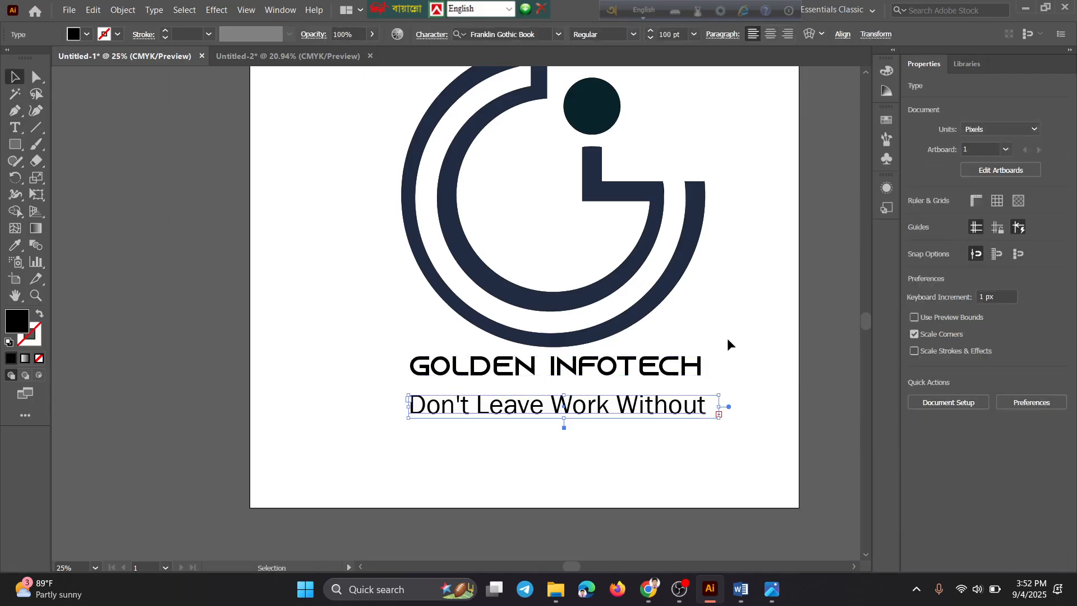
click(675, 416)
click(650, 369)
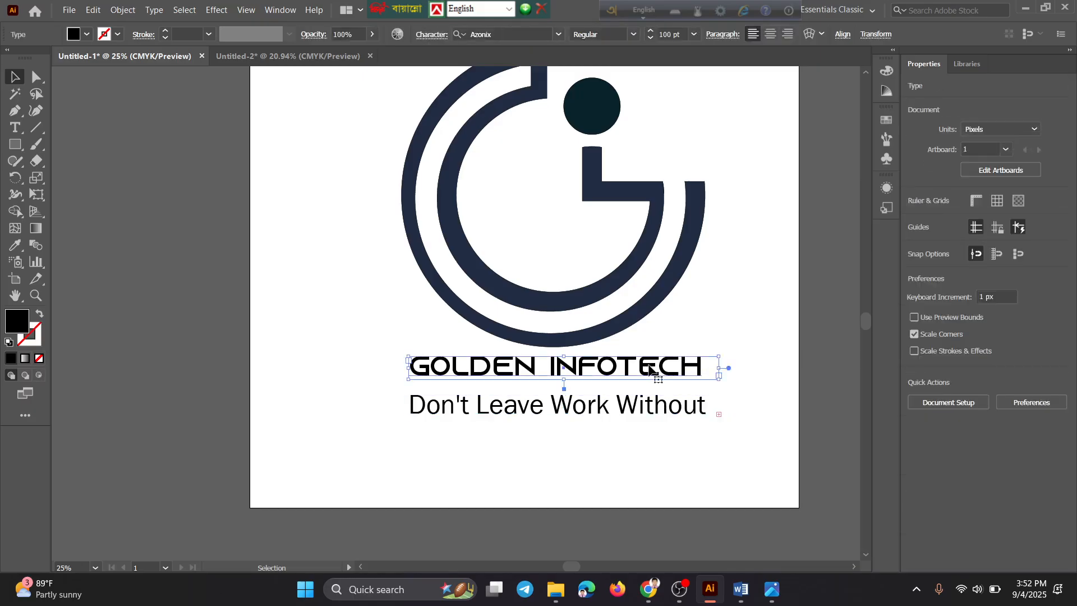
click(649, 405)
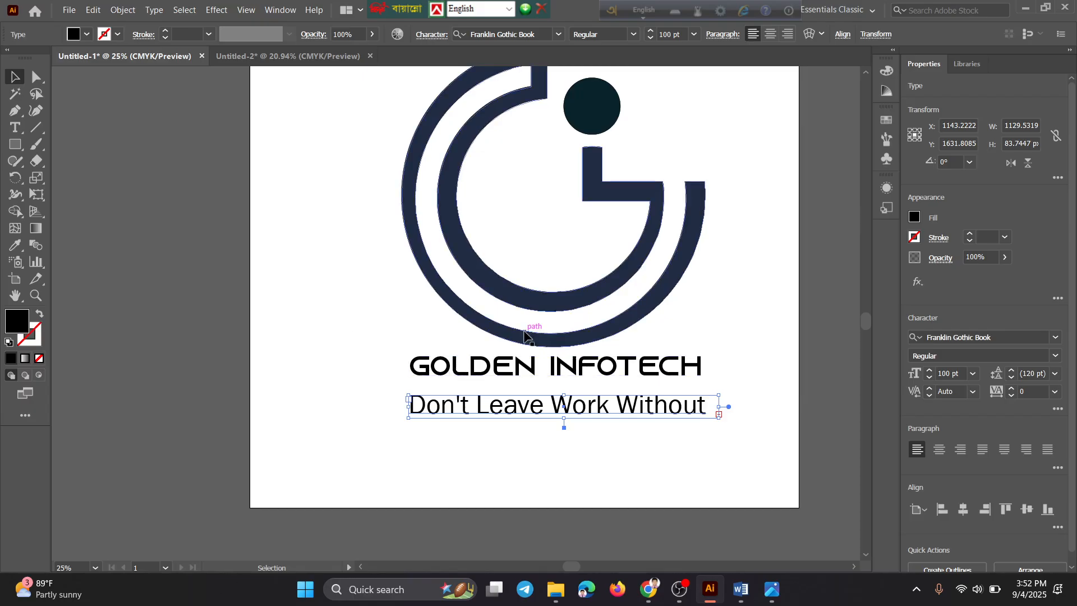
scroll(530, 283, up, 1)
scroll(529, 277, up, 3)
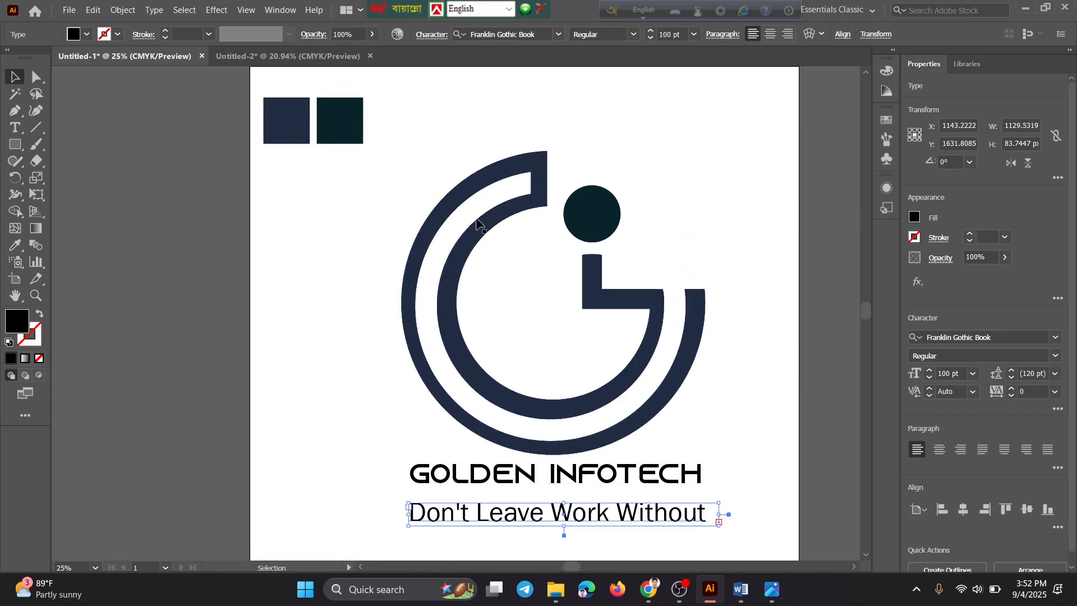
click(542, 202)
click(691, 186)
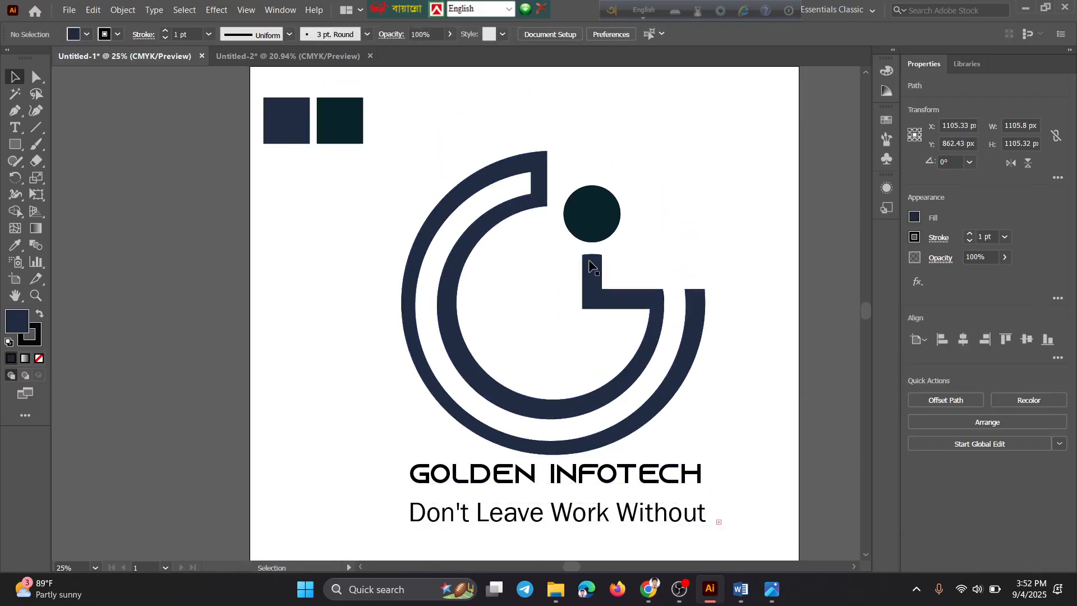
scroll(589, 332, down, 1)
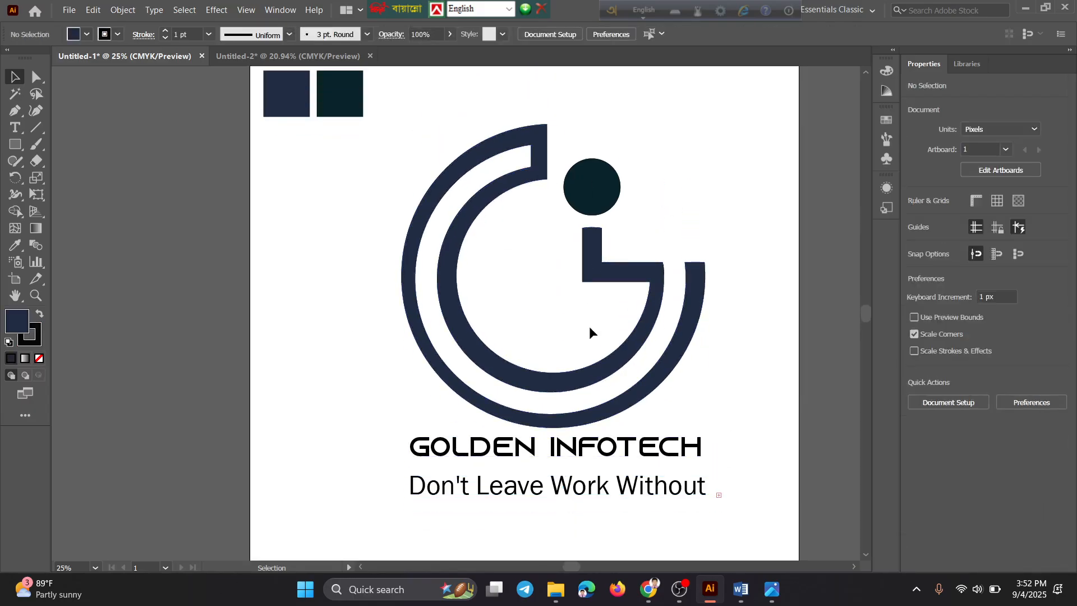
click(576, 461)
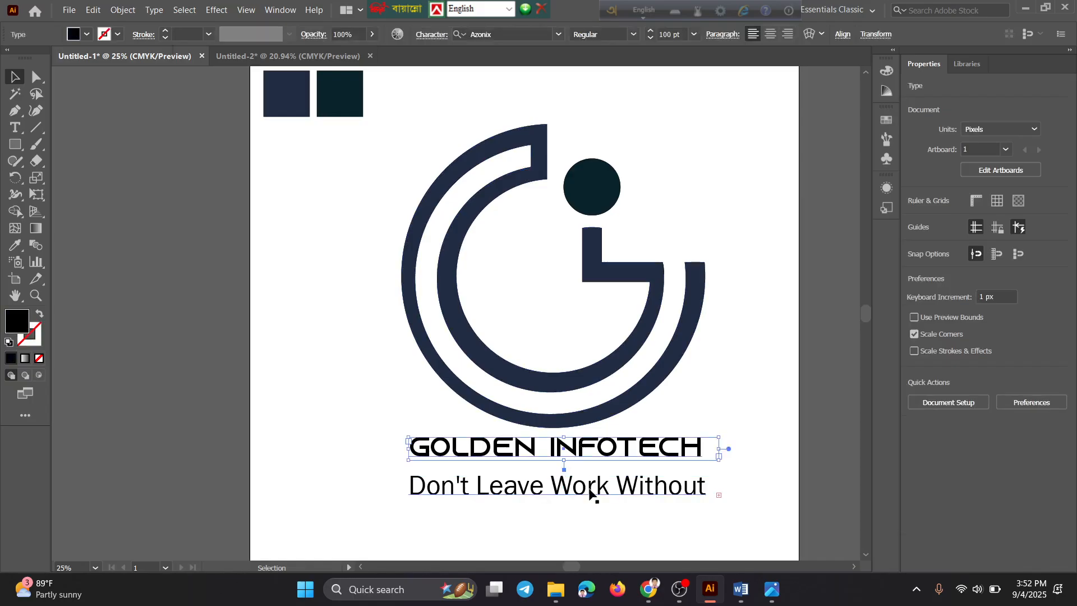
Scale the emblem, company name and tagline together to about 639 × 754 px and move them to the artboard's upper part.
click(396, 119)
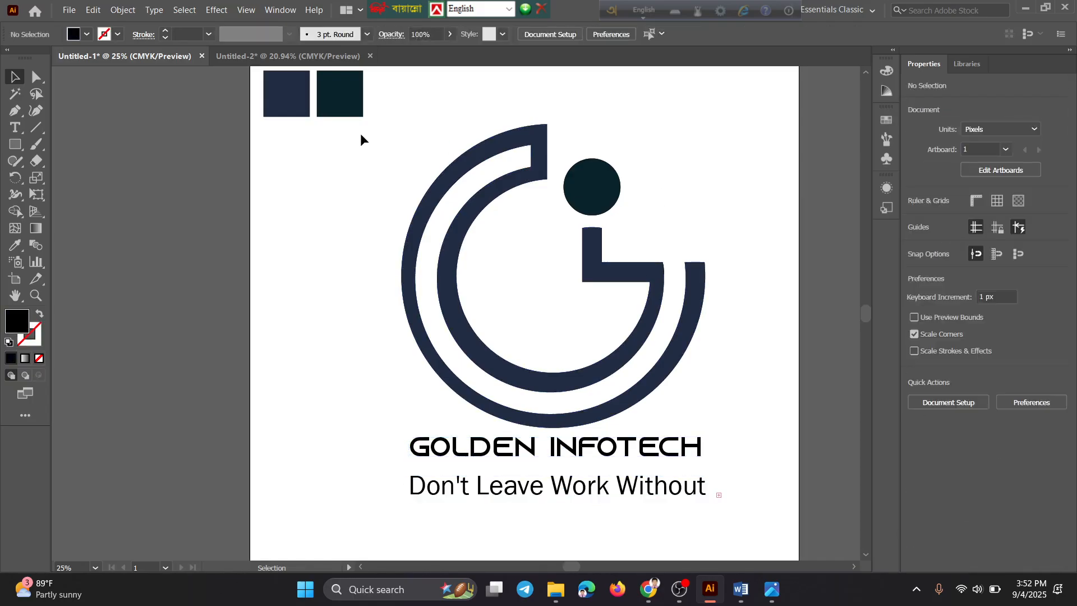
drag(389, 92, 745, 526)
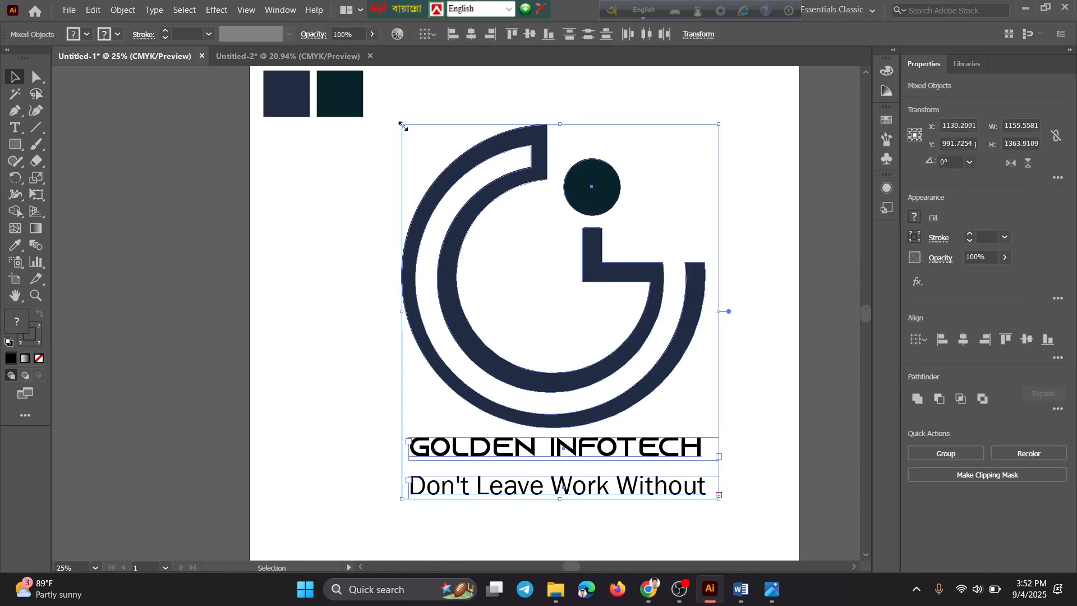
drag(401, 124, 473, 200)
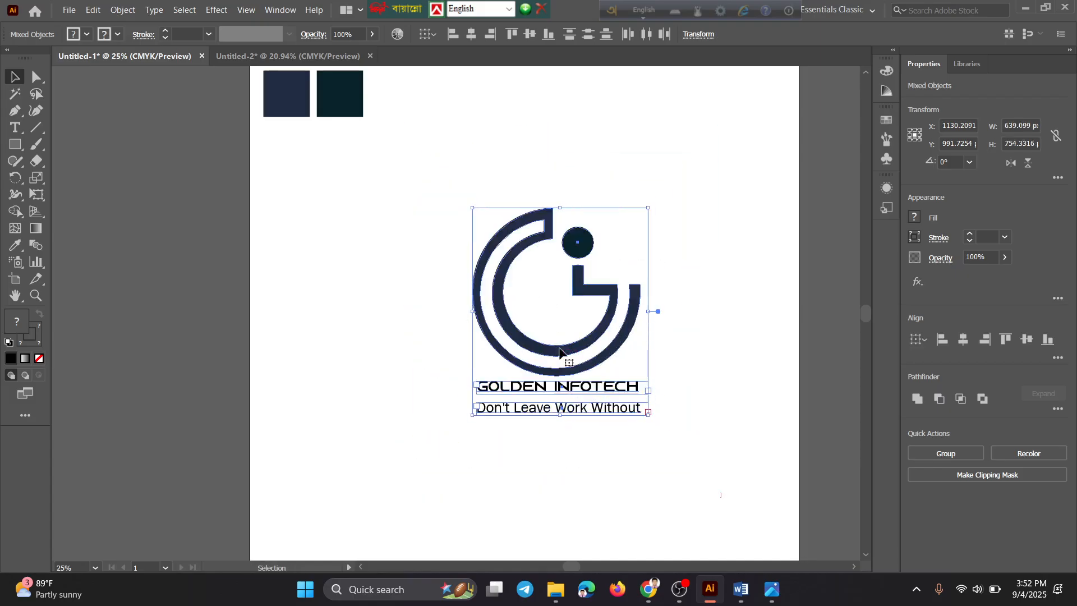
drag(562, 360, 565, 263)
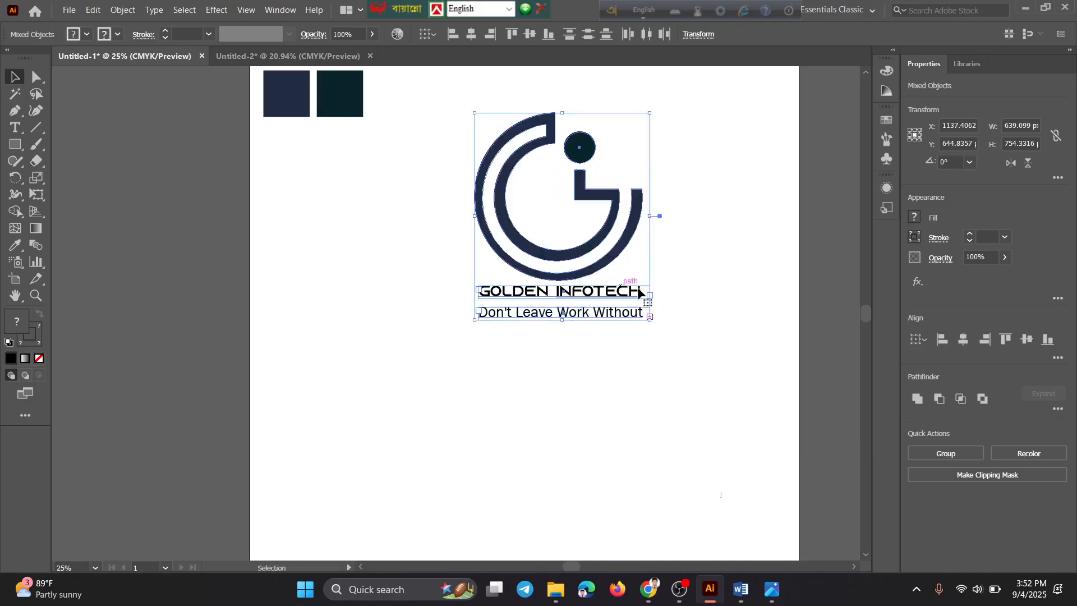
click(697, 294)
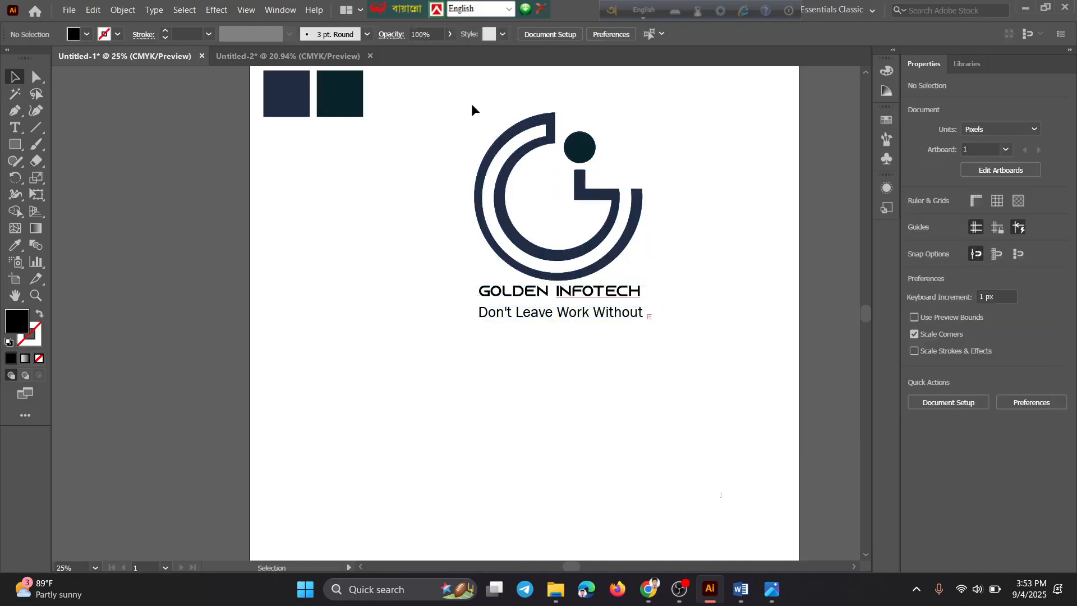
Duplicate the emblem to the artboard's lower left and shrink the copy to about 399 × 399 px.
drag(473, 106, 656, 234)
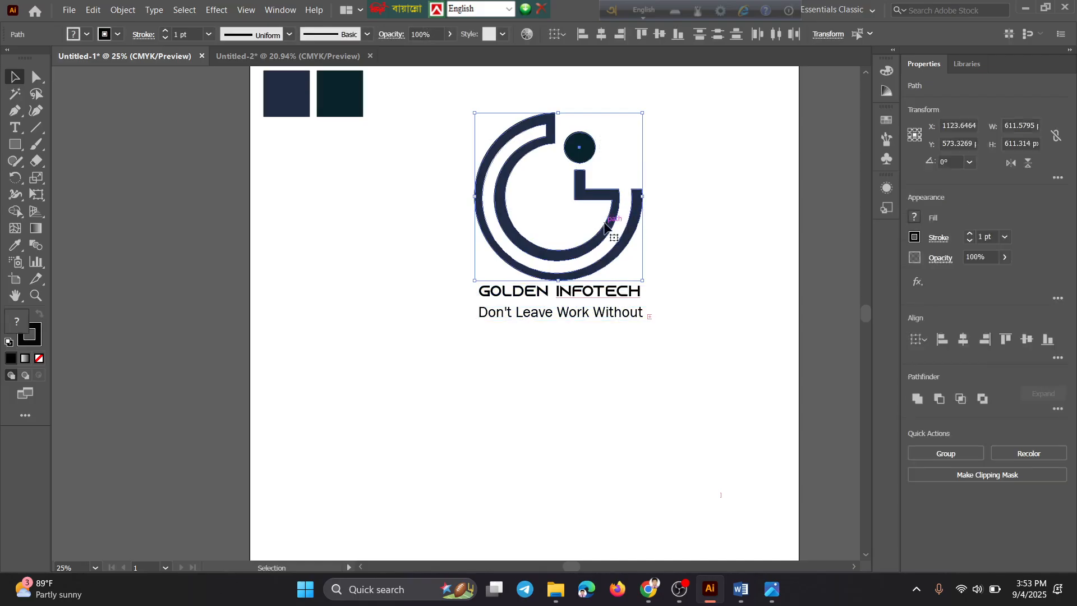
drag(343, 463, 413, 477)
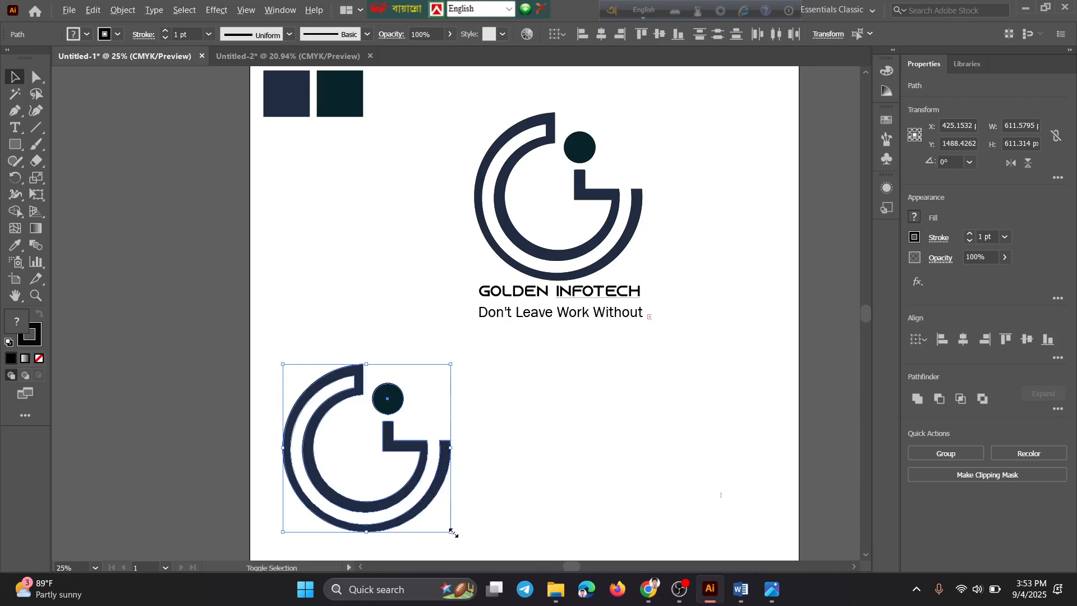
drag(450, 530, 424, 506)
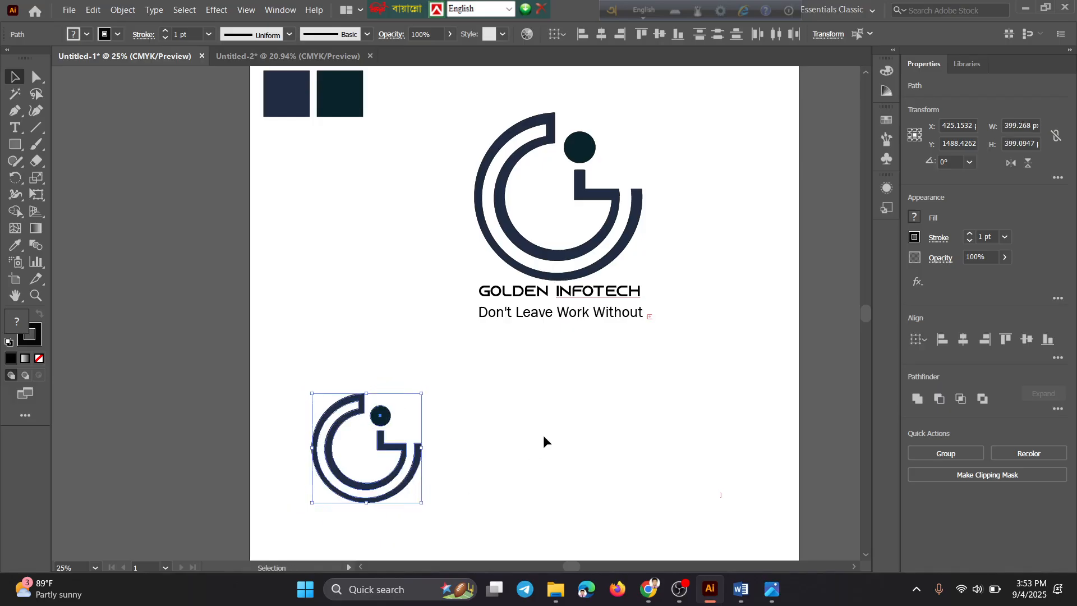
click(548, 392)
Duplicate the company name and tagline together, placing the copies to the right of the smaller emblem.
click(532, 318)
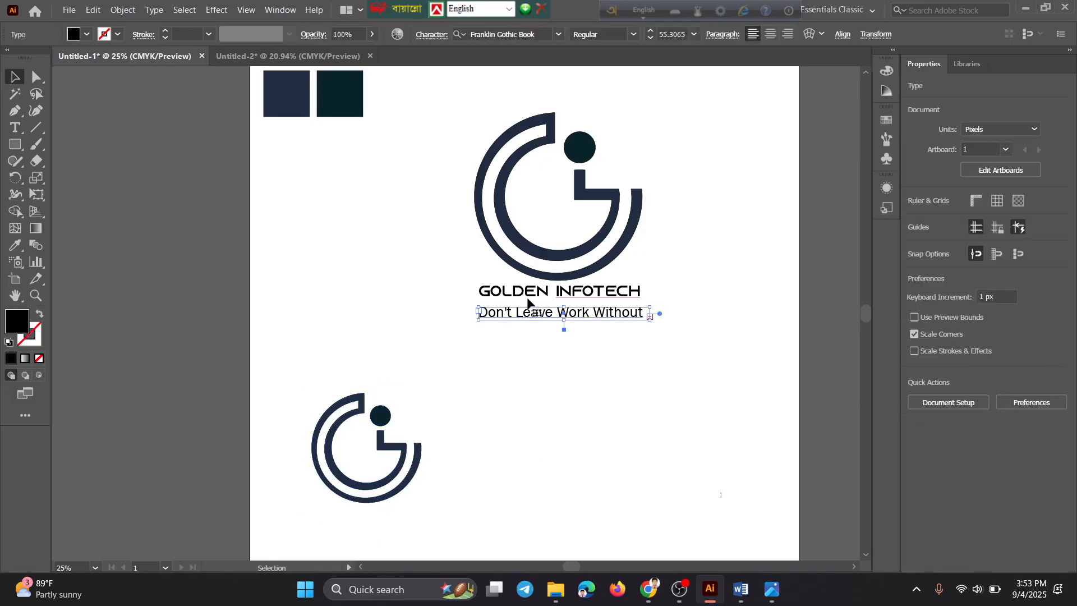
shift+click(530, 296)
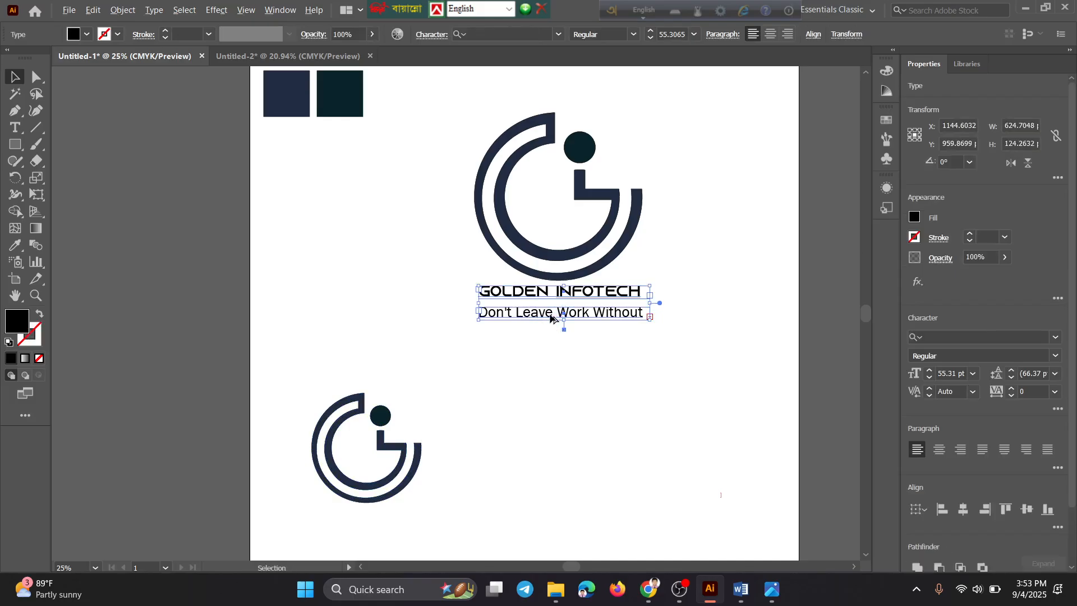
drag(550, 319, 536, 467)
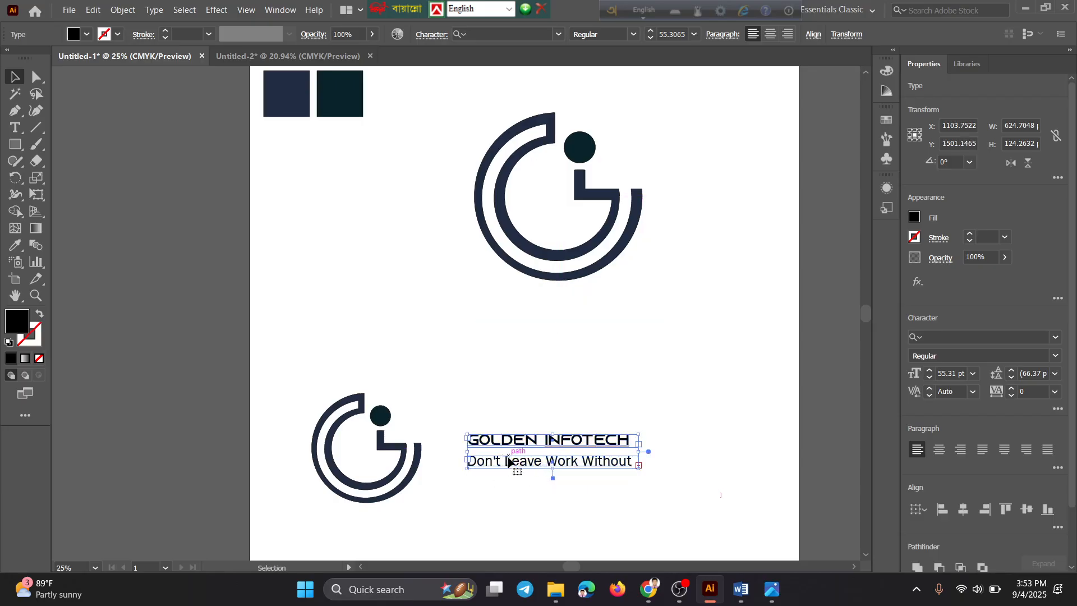
key(ctrl+z)
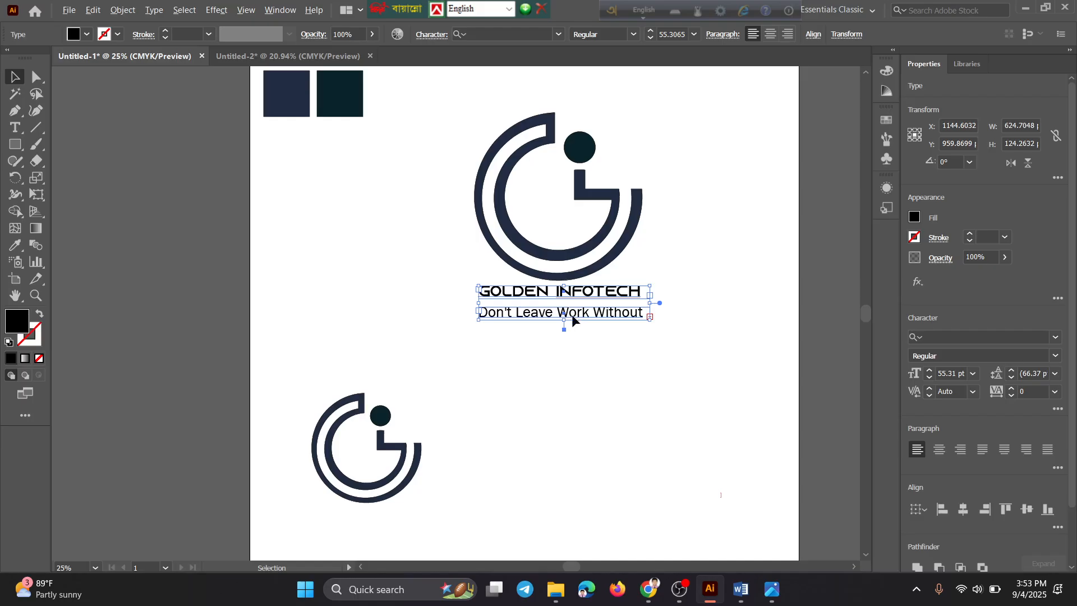
drag(572, 318, 546, 463)
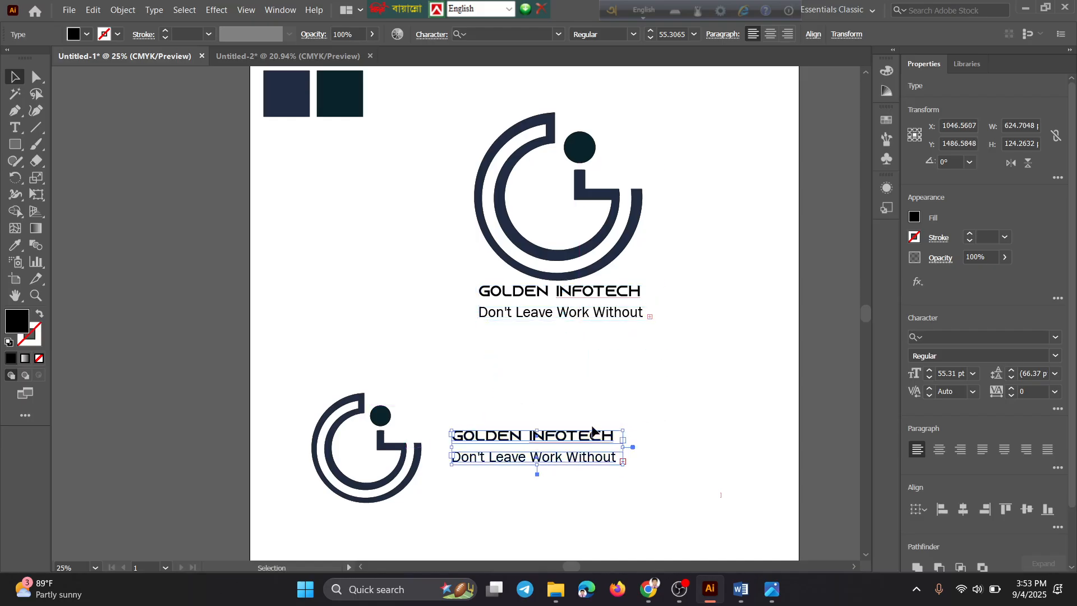
drag(588, 445, 593, 445)
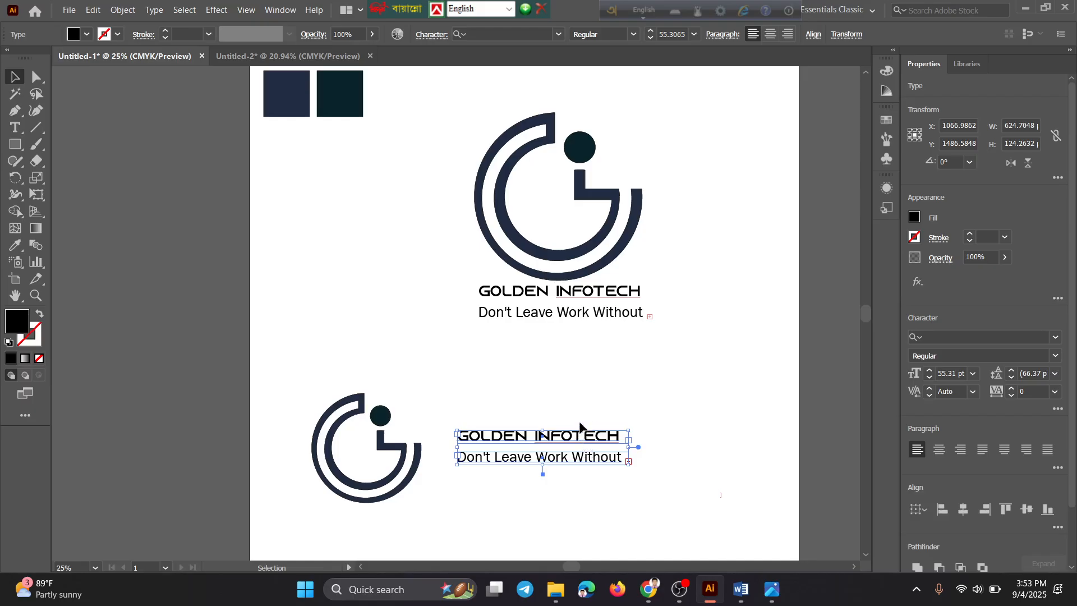
Shrink the lower emblem to about 236 × 236 px and move it right, close beside the duplicated company name and tagline.
click(583, 392)
drag(449, 420, 623, 482)
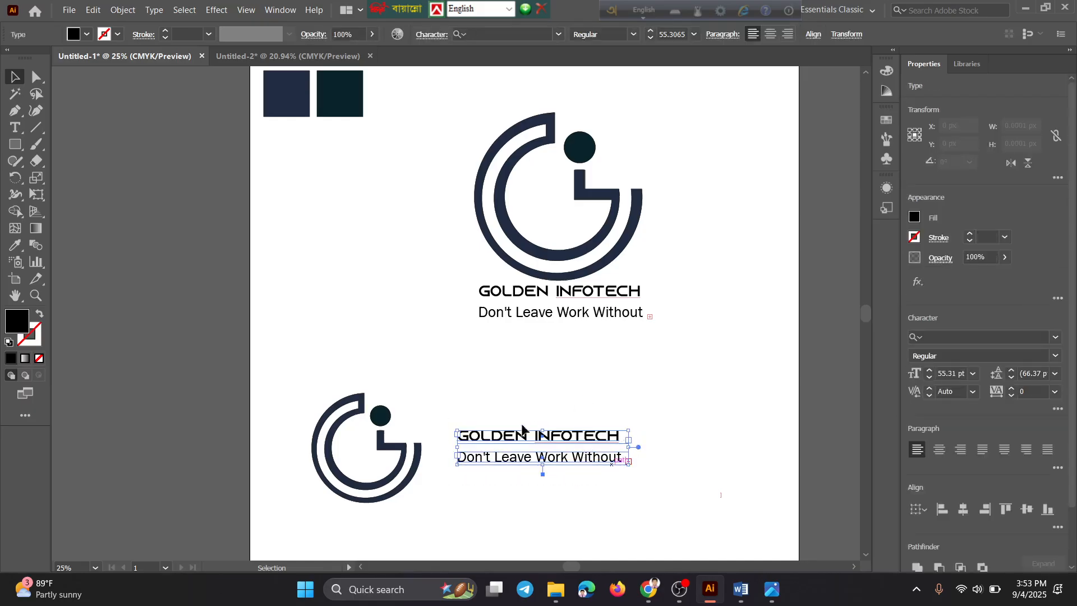
click(395, 452)
drag(281, 347, 428, 520)
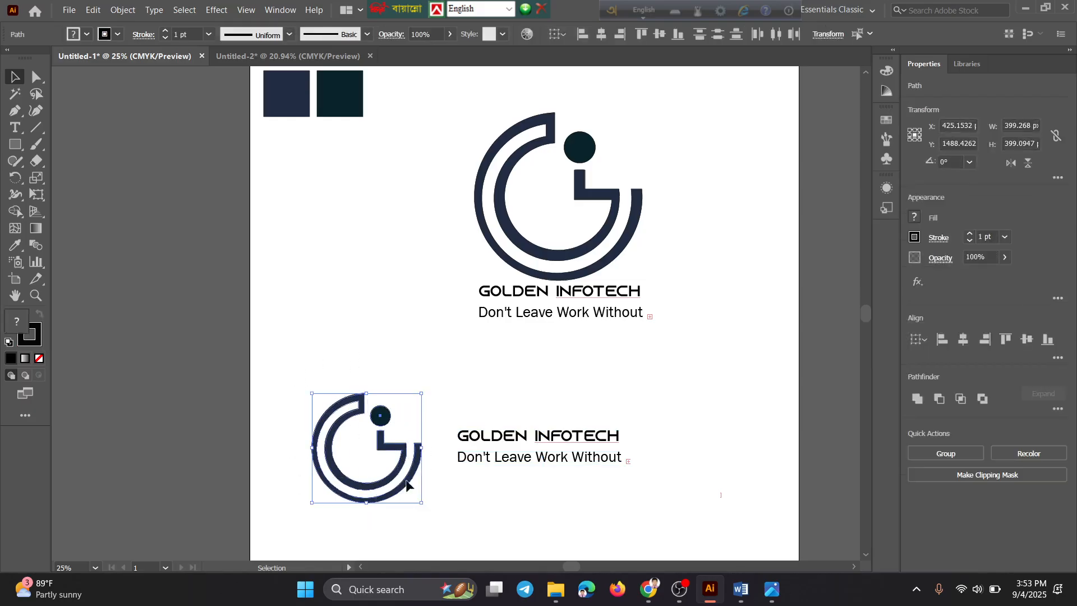
drag(424, 505, 435, 456)
click(600, 383)
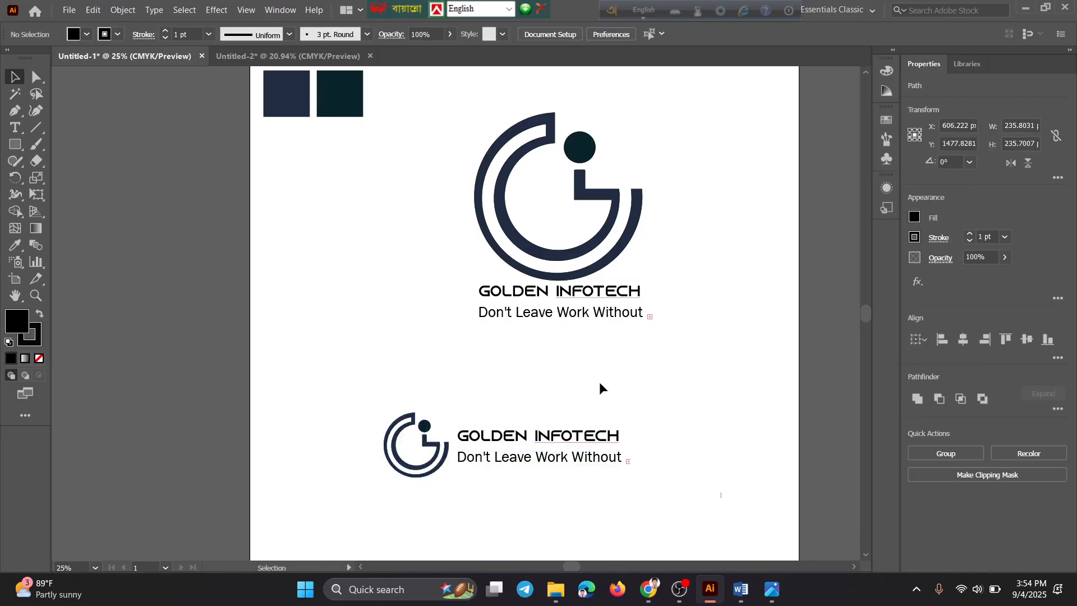
Enlarge the text frames of the lower company name and tagline together, spacing the two lines slightly farther apart.
click(481, 443)
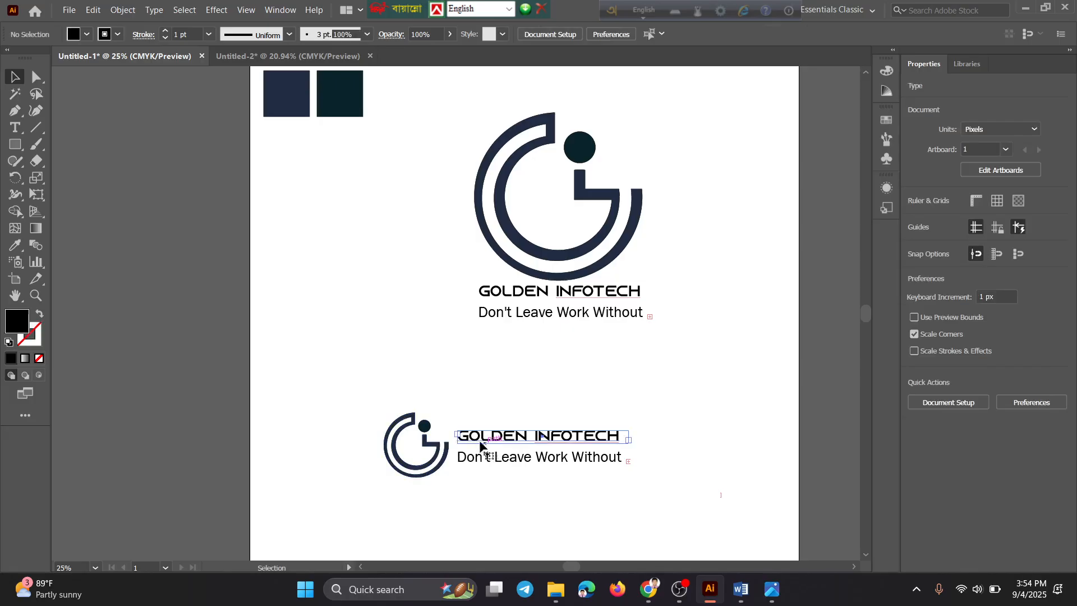
click(639, 467)
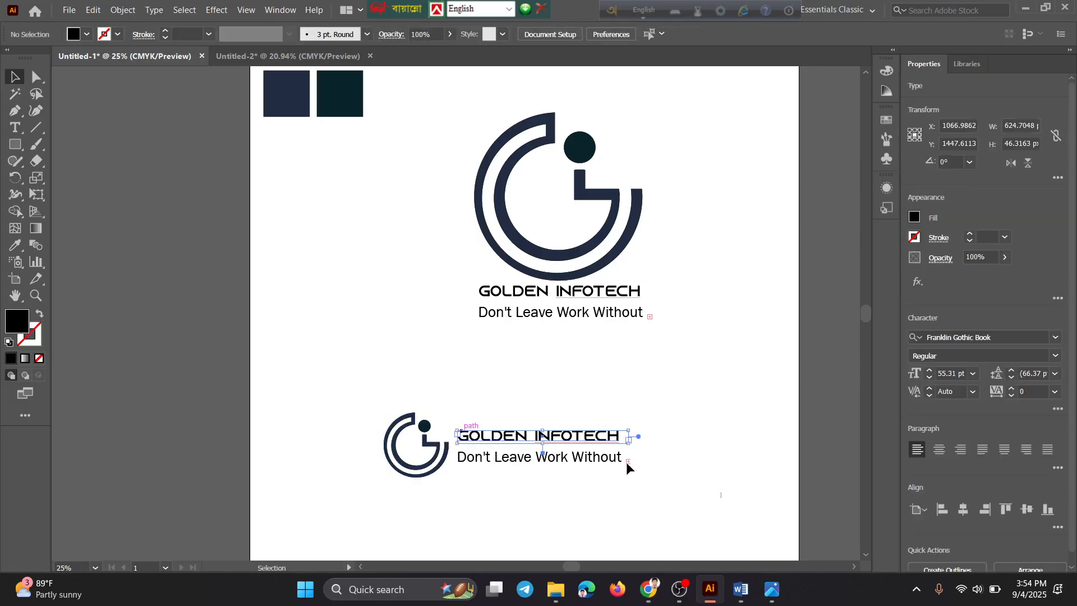
click(596, 434)
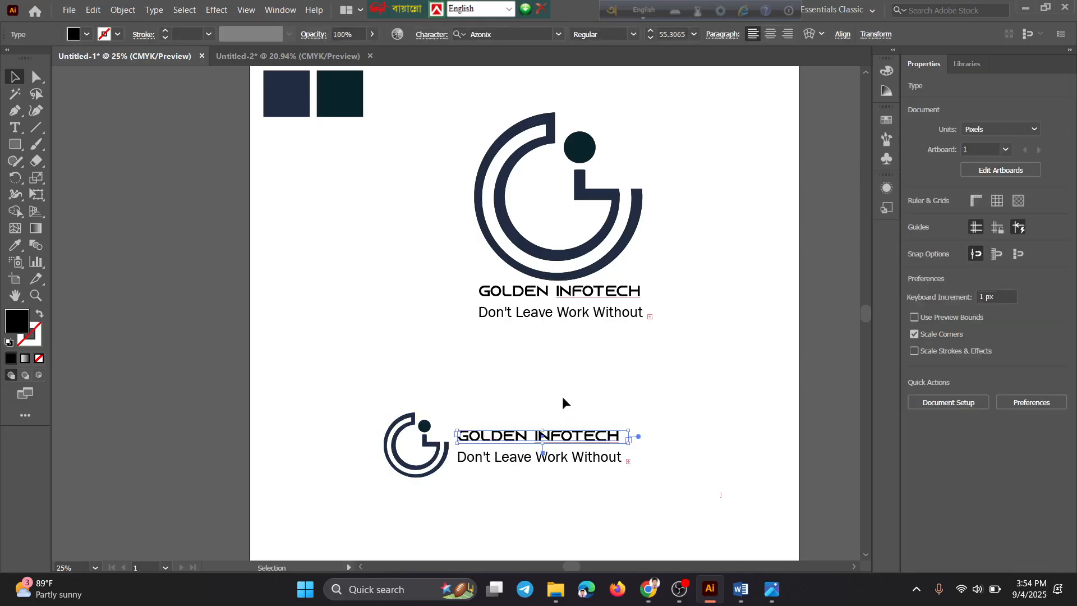
click(572, 460)
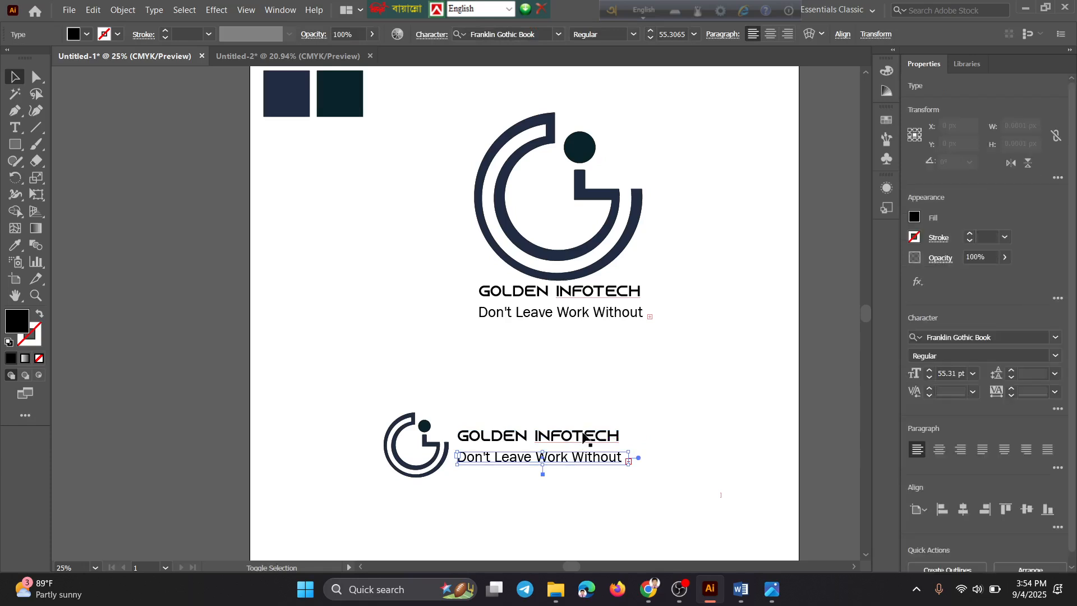
shift+click(589, 436)
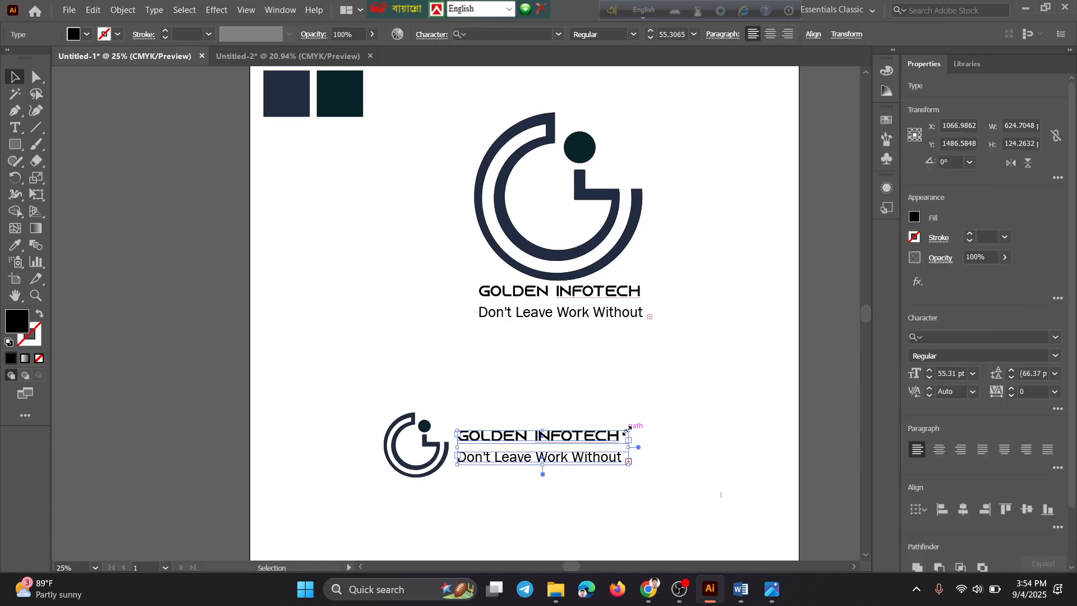
mouse_move(627, 429)
mouse_down()
mouse_move(644, 404)
mouse_move(639, 412)
mouse_up()
click(496, 512)
click(422, 467)
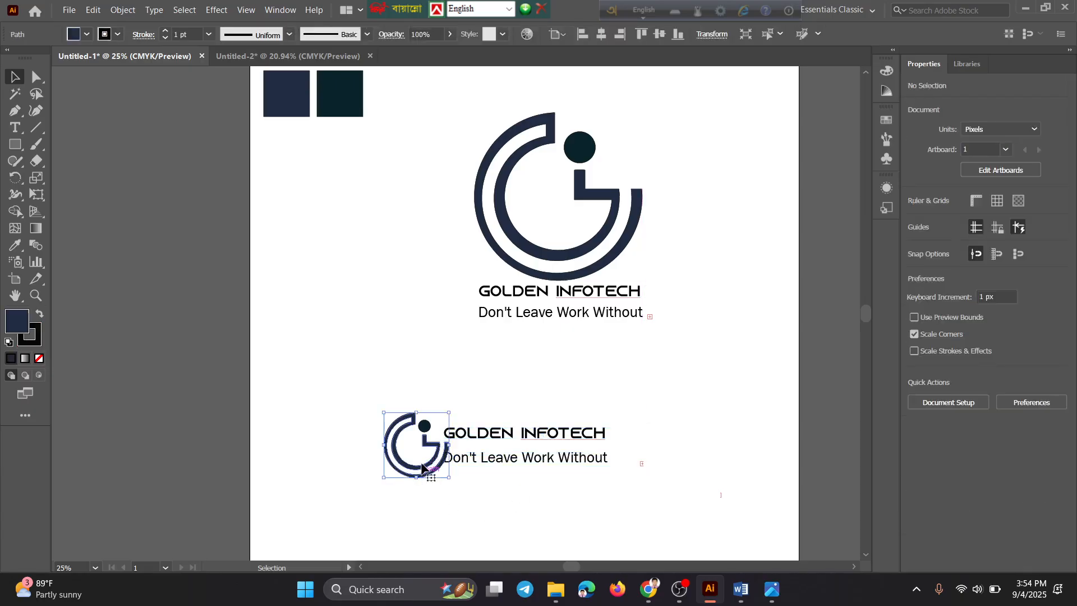
drag(345, 379, 419, 476)
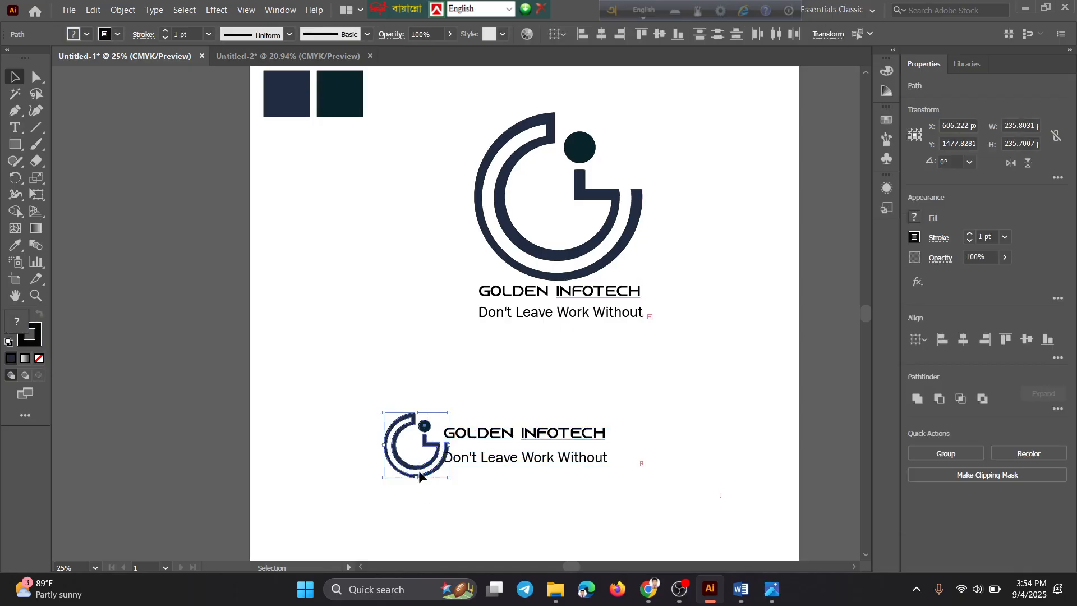
click(399, 471)
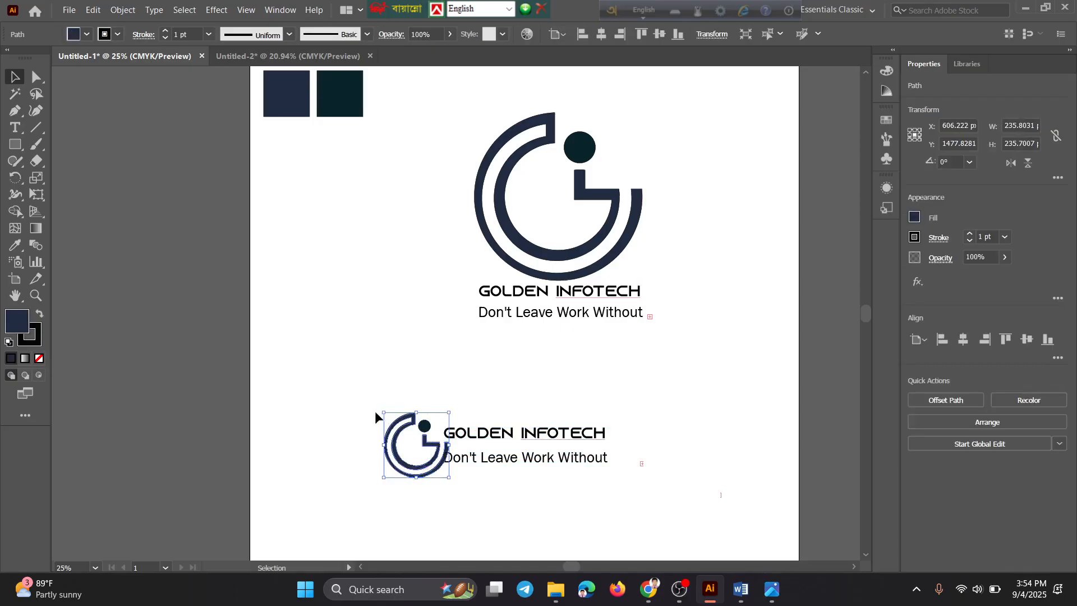
drag(390, 430, 372, 428)
key(a)
key(ctrl+z)
Move the whole smaller emblem left to about X 518 px, clear of the lower company name and tagline.
click(431, 386)
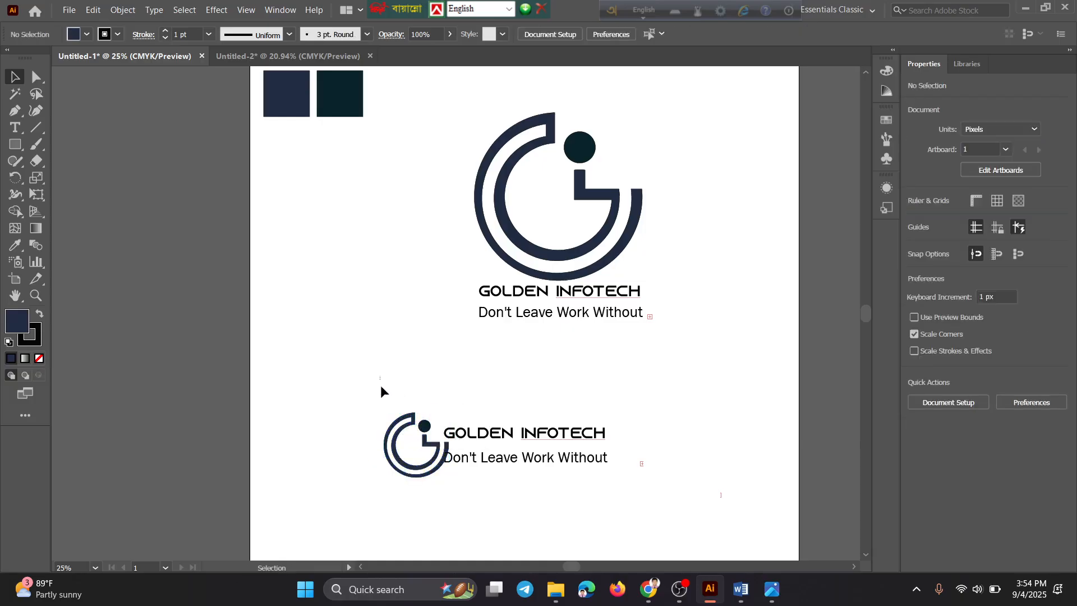
drag(380, 387, 412, 467)
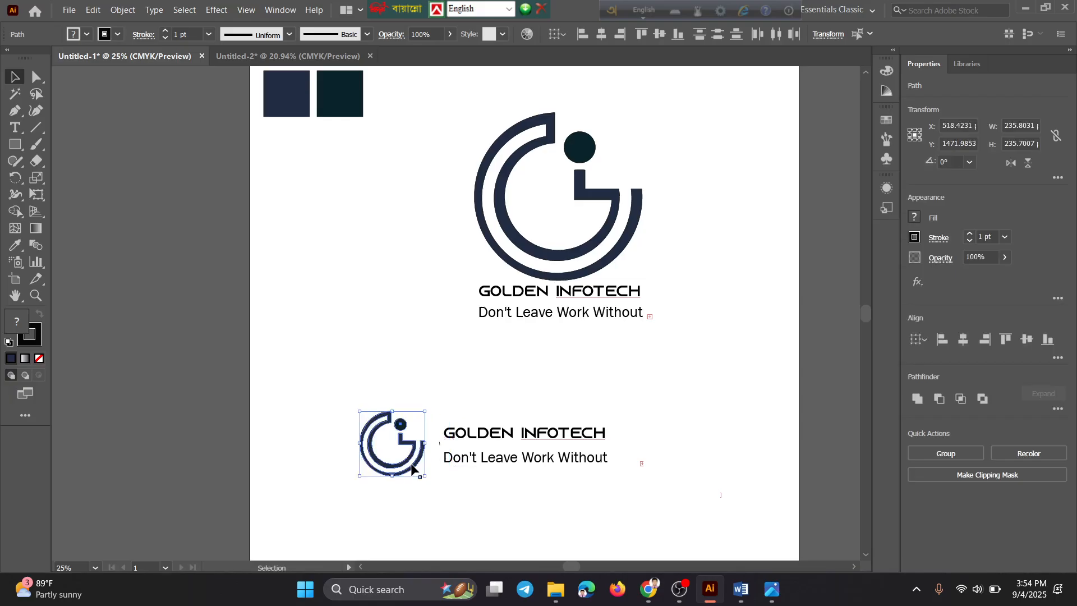
click(584, 394)
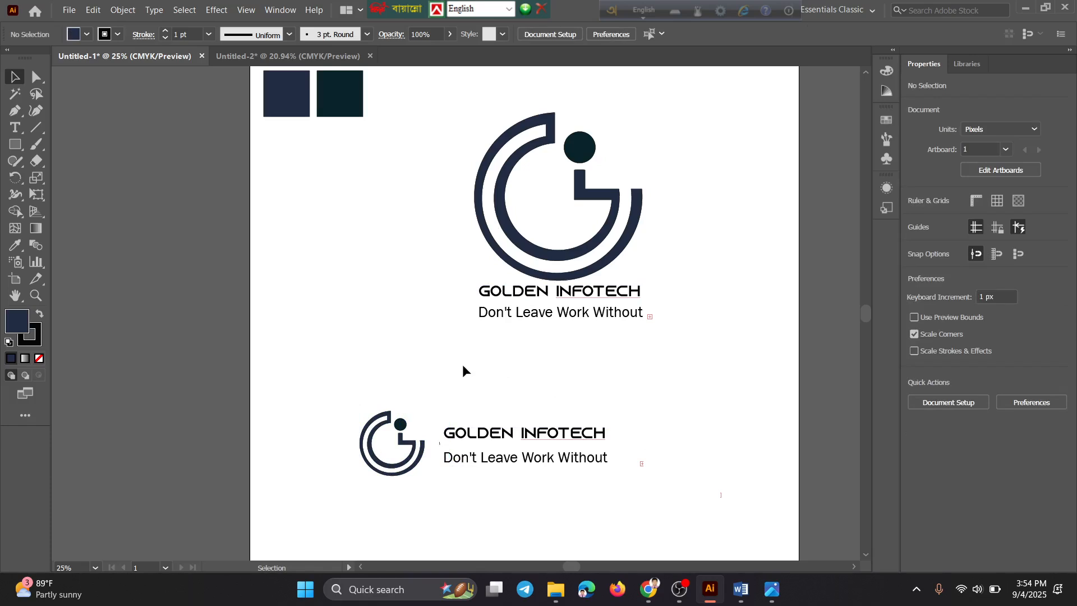
Draw a navy rectangle about 1601 × 398 px over the horizontal logo and round its corners to about 199 px.
scroll(462, 368, down, 1)
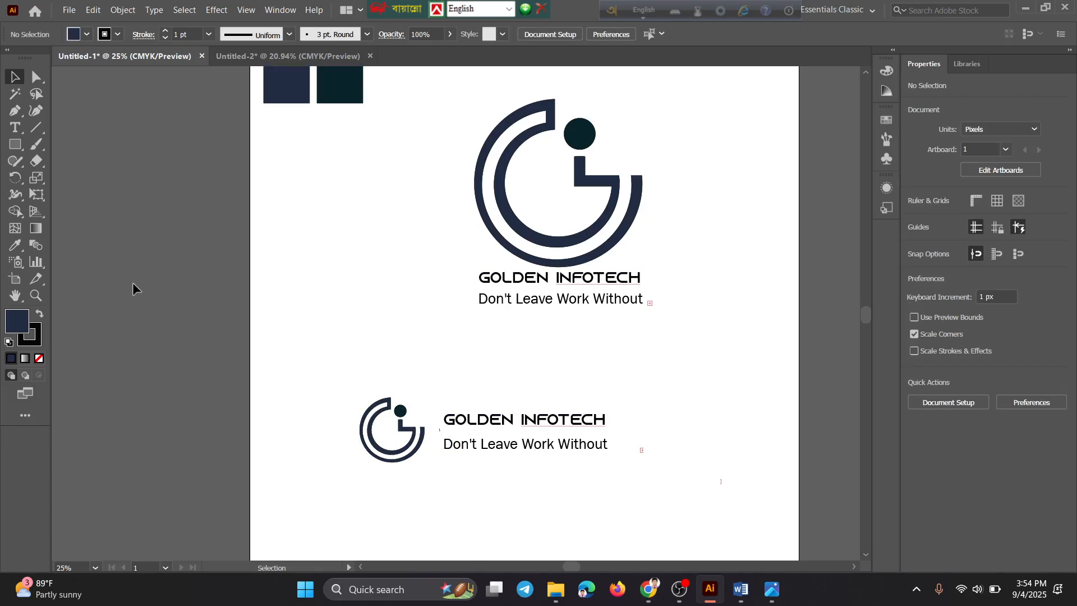
click(15, 145)
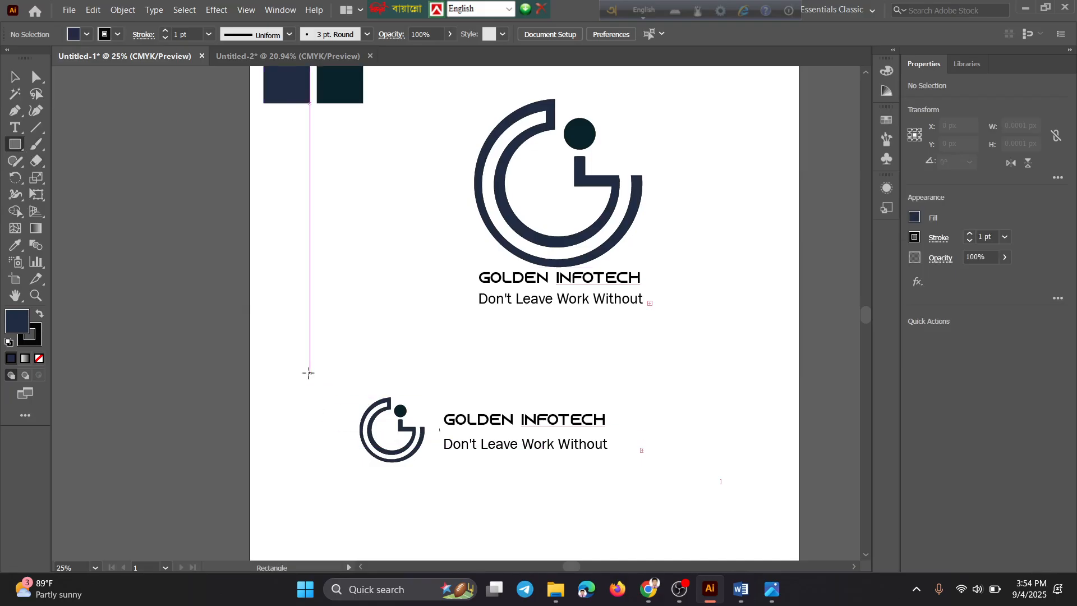
mouse_move(287, 379)
mouse_down()
mouse_move(731, 476)
mouse_move(727, 487)
mouse_up()
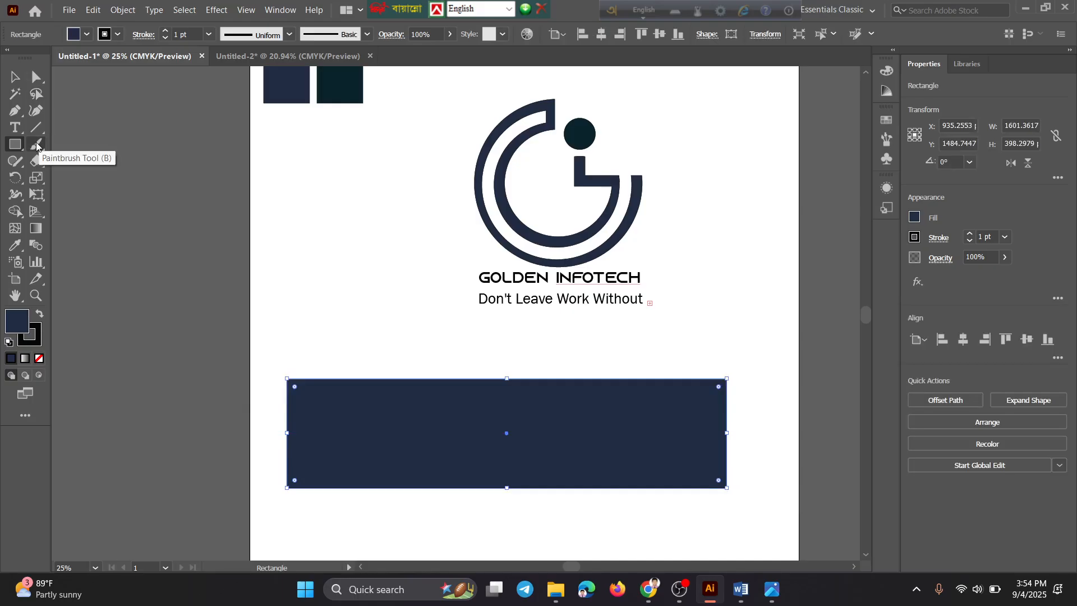
click(33, 84)
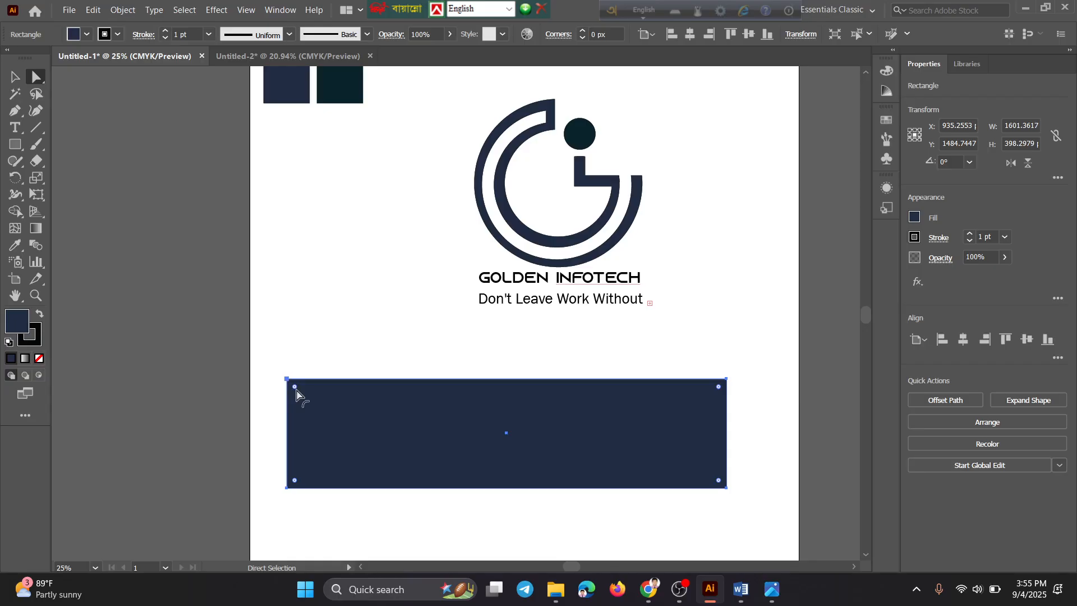
drag(295, 391, 431, 445)
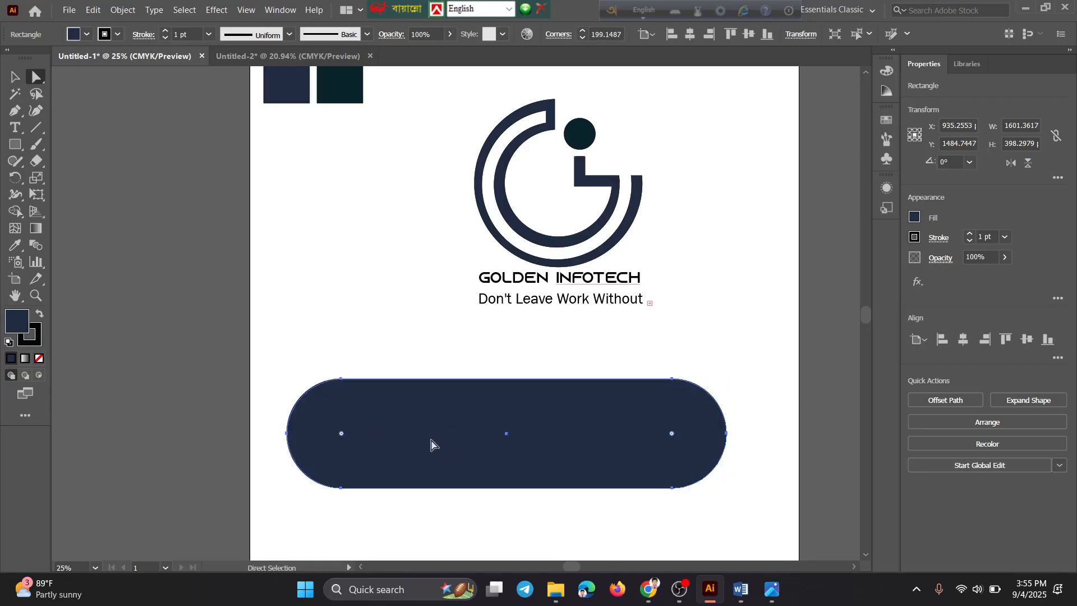
Send the navy rounded rectangle to the back, behind the horizontal logo's emblem and text.
click(13, 81)
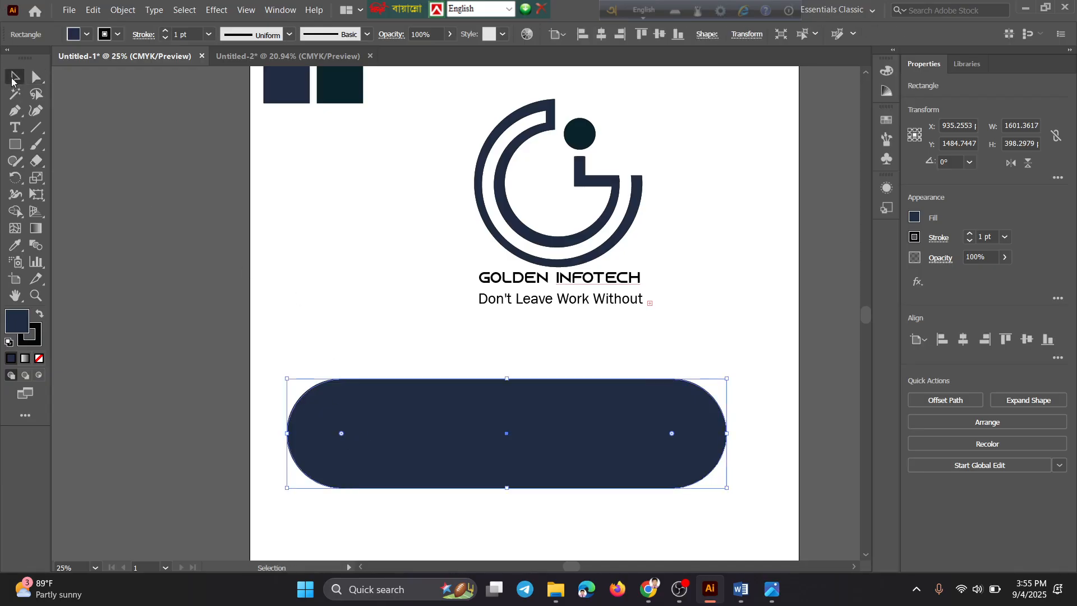
right_click(513, 421)
mouse_move(561, 352)
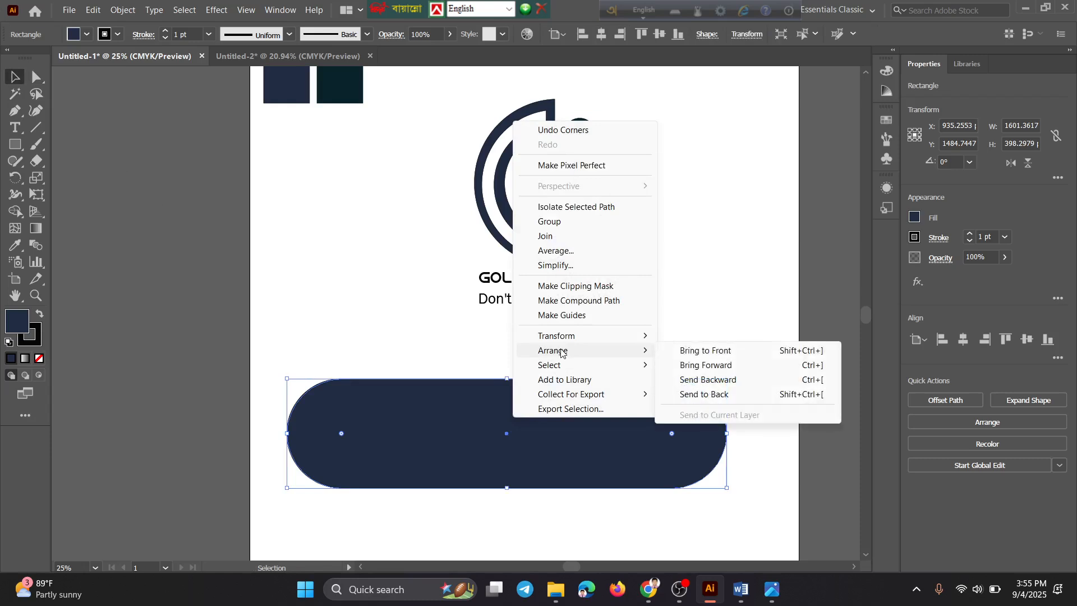
click(717, 394)
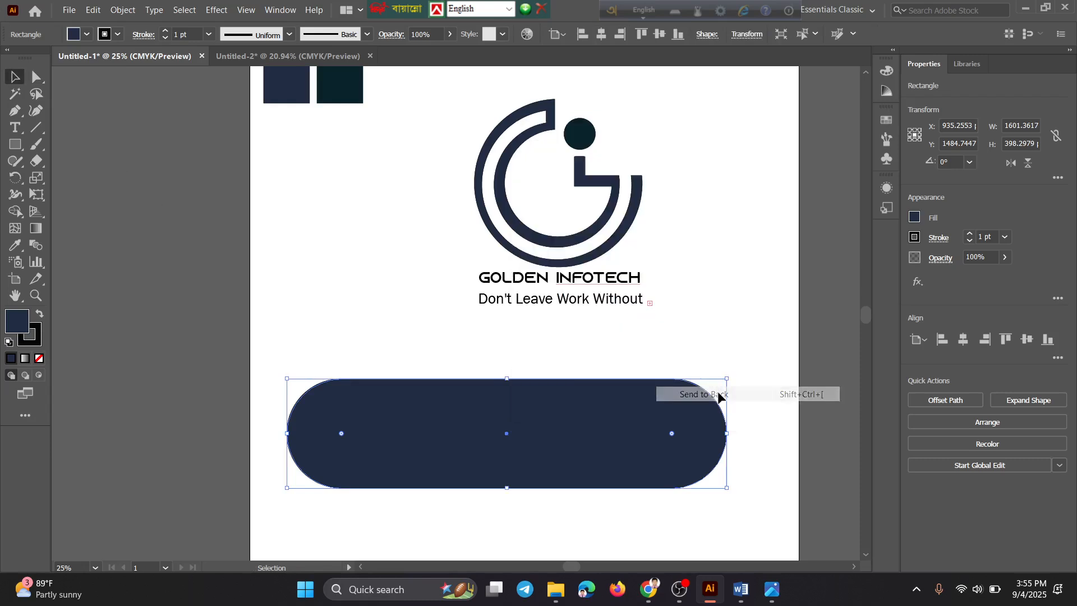
click(720, 344)
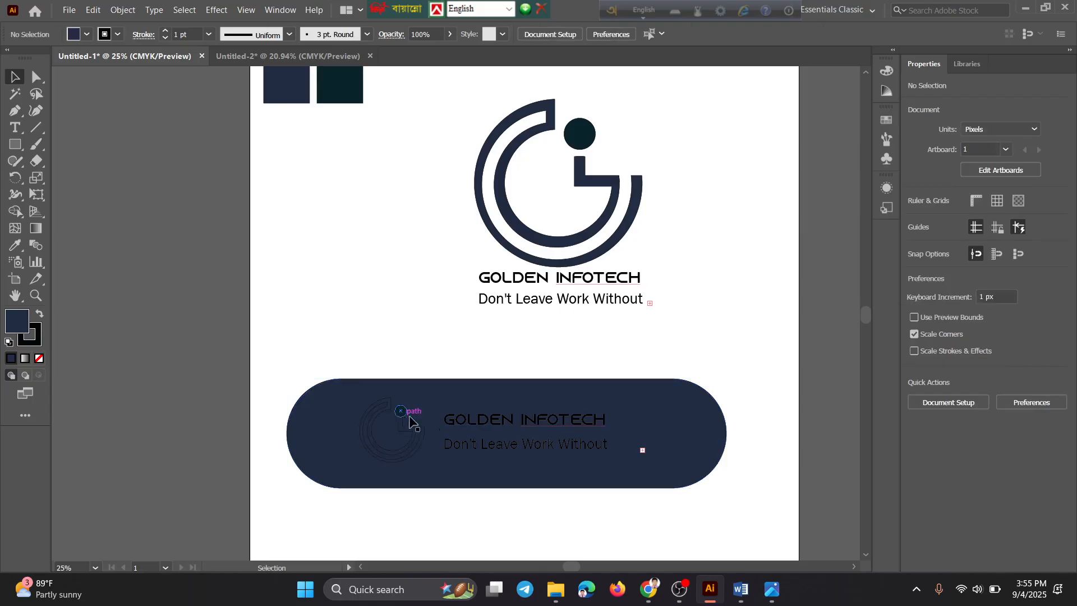
click(598, 392)
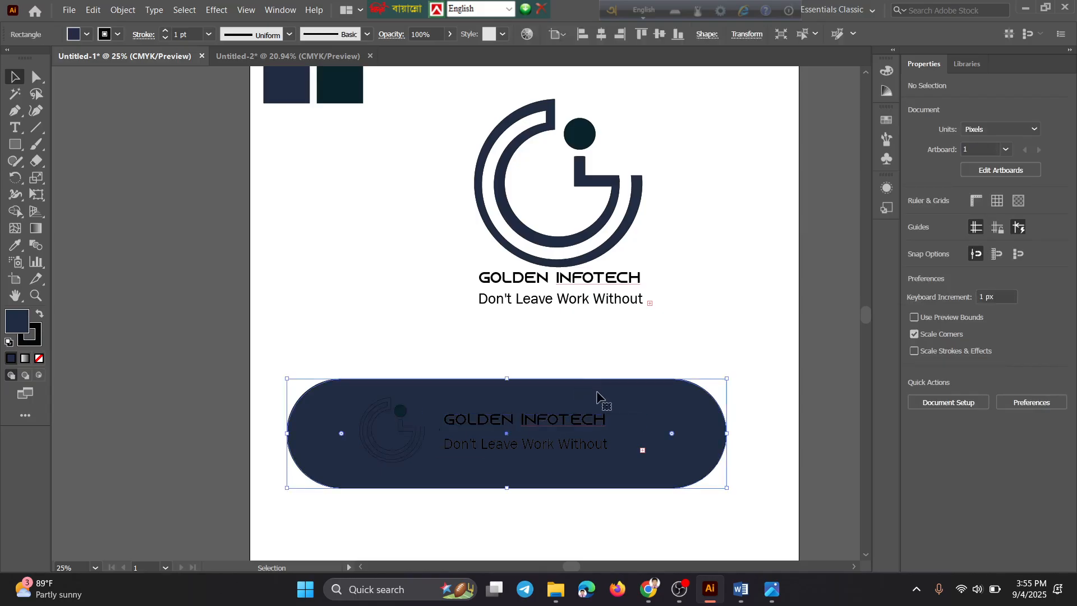